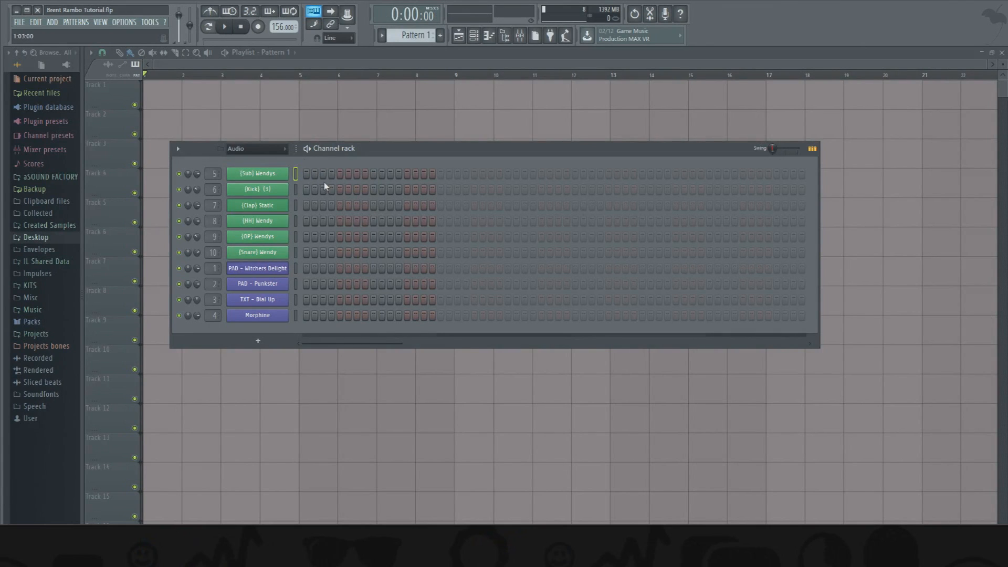
Place a (HH) Wendy hit on step 1 and (Clap) Static hits on steps 9, 25, 41 and 57 of Pattern 1.
click(307, 221)
drag(351, 226, 363, 226)
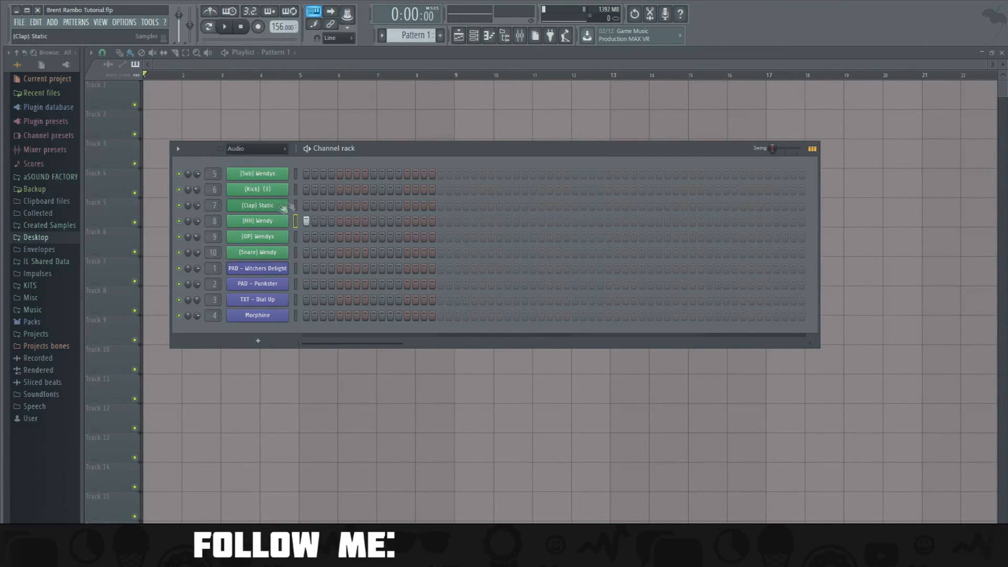
click(374, 206)
click(507, 205)
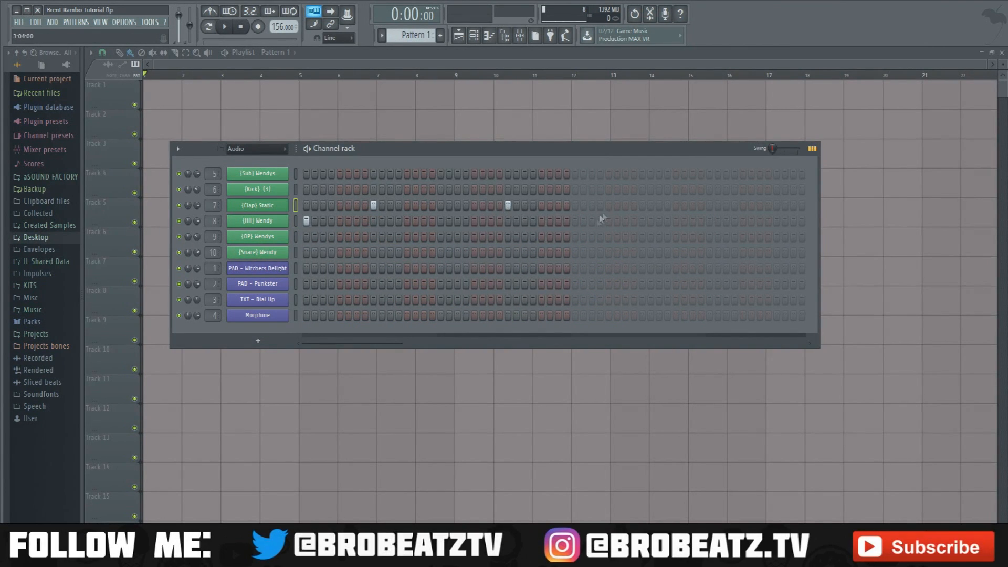
click(642, 205)
click(777, 206)
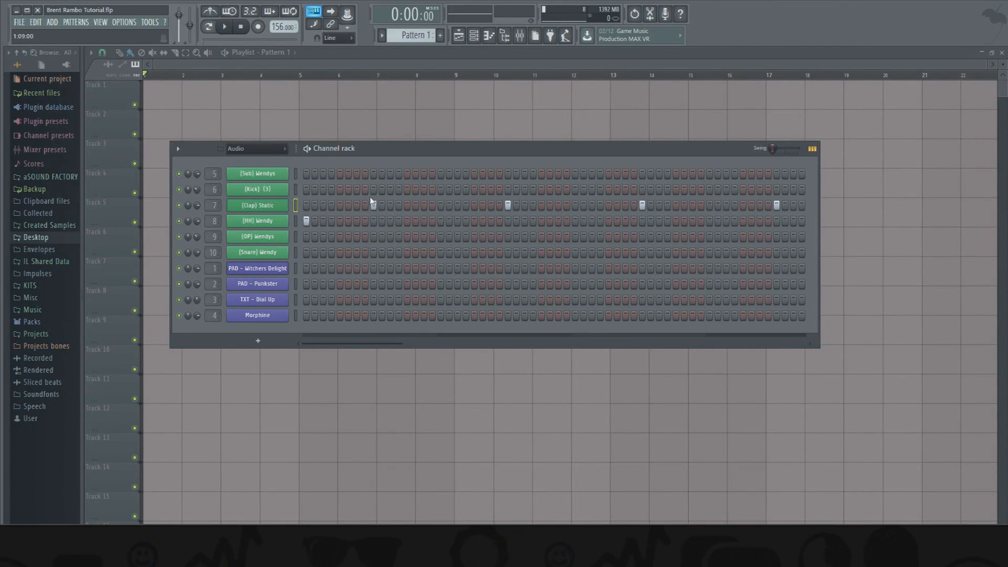
Add (HH) Wendy hits on steps 2, 5, 11, 12 and 13, playing the pattern briefly to check it.
click(340, 222)
click(224, 26)
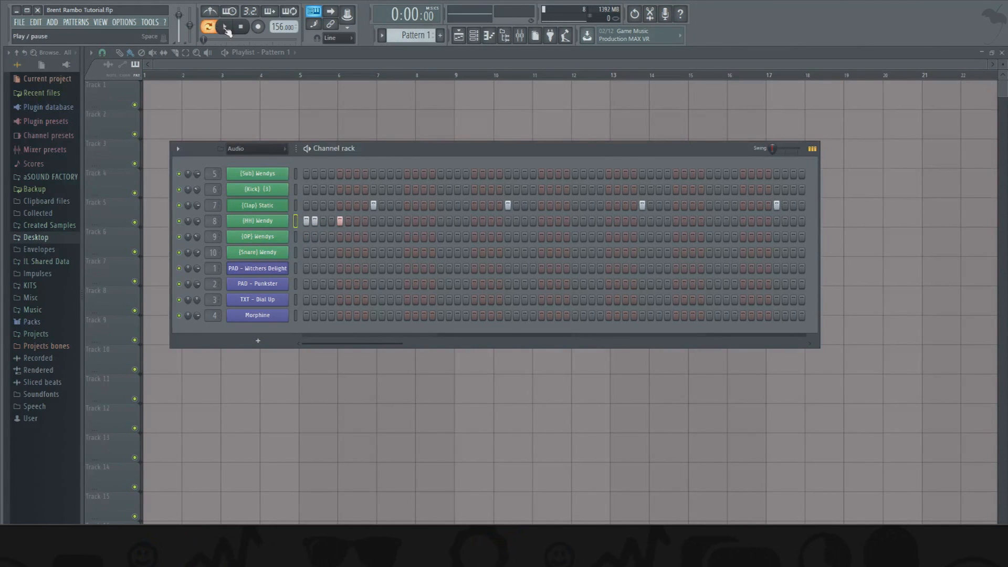
click(240, 29)
click(324, 222)
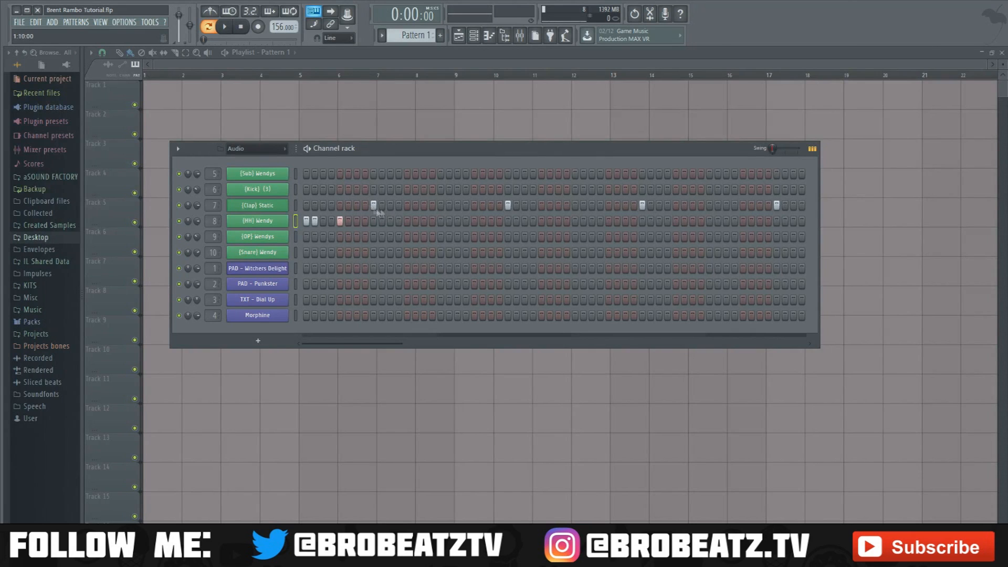
drag(388, 222, 408, 223)
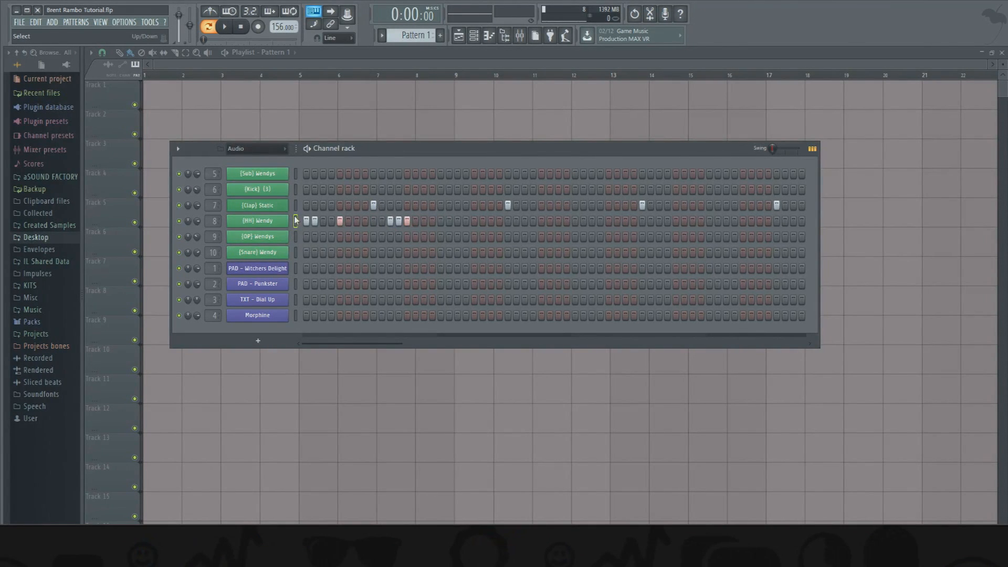
Place a (Snare) Wendy hit on step 15.
click(424, 254)
click(424, 253)
click(457, 253)
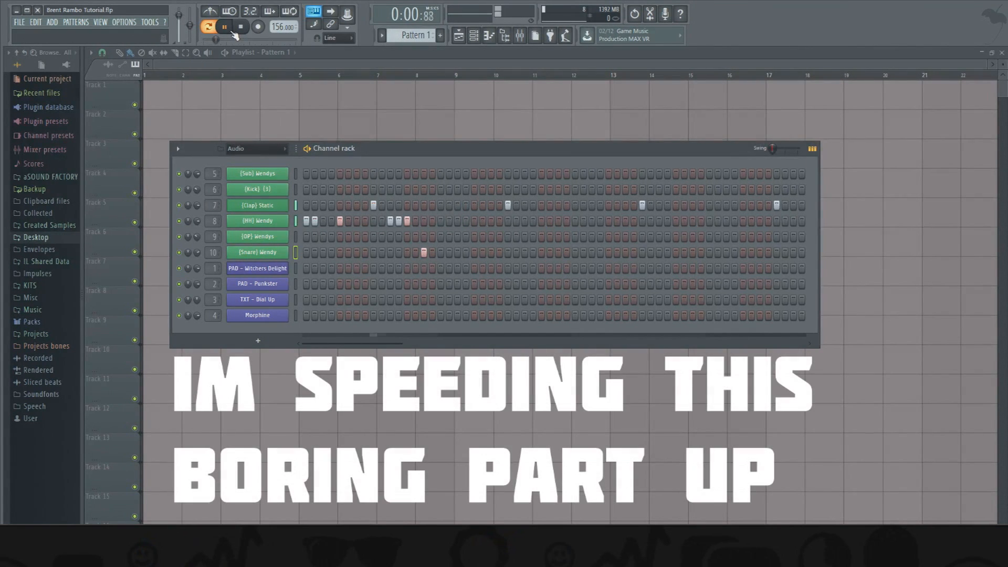
Add (HH) Wendy hits on steps 21, 27, 28, 29 and 33 and a (Snare) Wendy hit on step 35, and play the pattern.
click(474, 221)
click(524, 221)
click(533, 221)
click(542, 221)
click(575, 221)
click(592, 253)
click(225, 28)
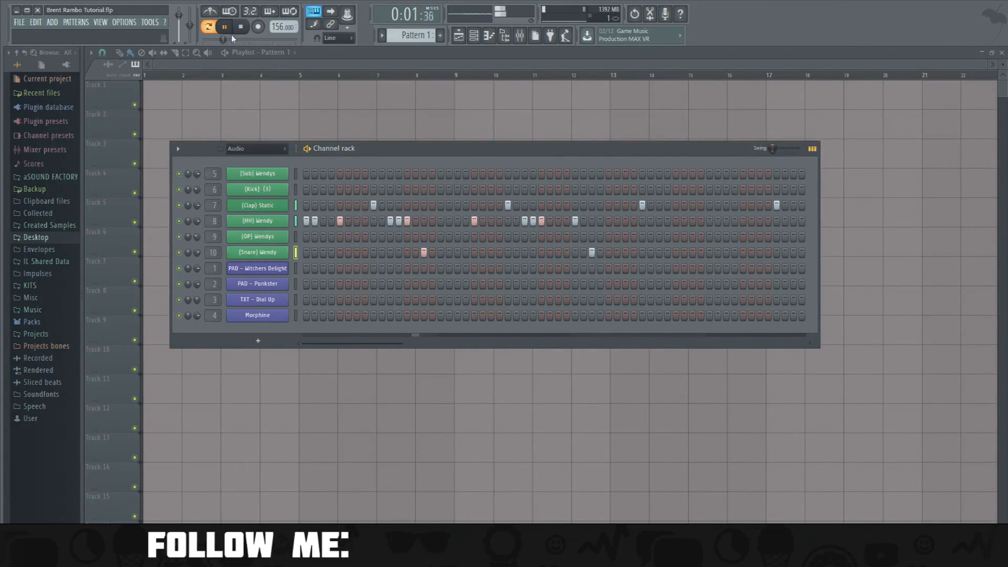
click(241, 27)
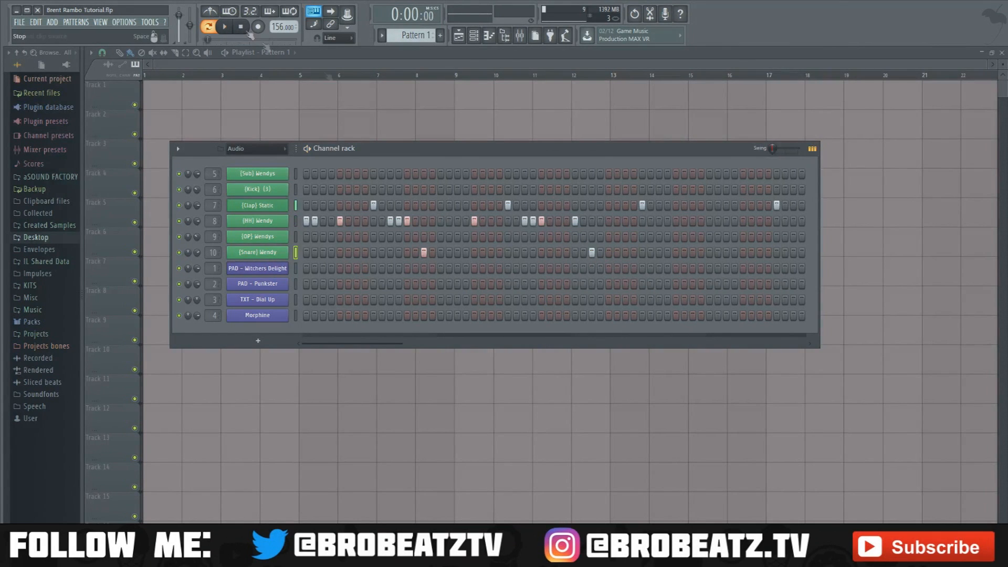
Add a (Snare) Wendy hit on step 47 and (HH) Wendy hits on steps 43, 44, 45 and 53, and start playback.
click(692, 253)
click(742, 221)
key(space)
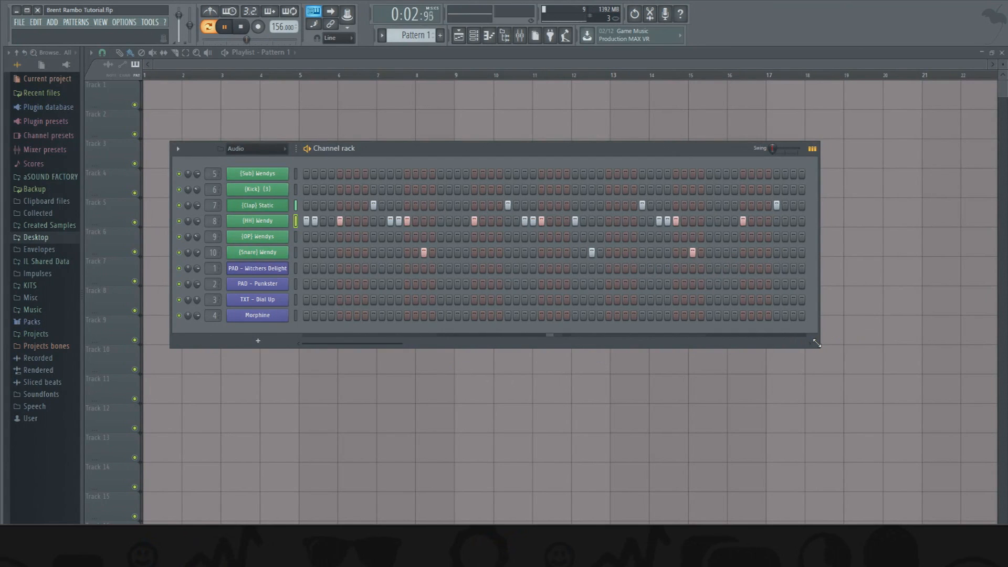
Widen the Channel rack and add (Snare) Wendy hits on steps 55, 61 and 63 and (HH) Wendy hits on steps 59, 60 and 61.
drag(819, 330, 853, 331)
click(811, 254)
click(828, 255)
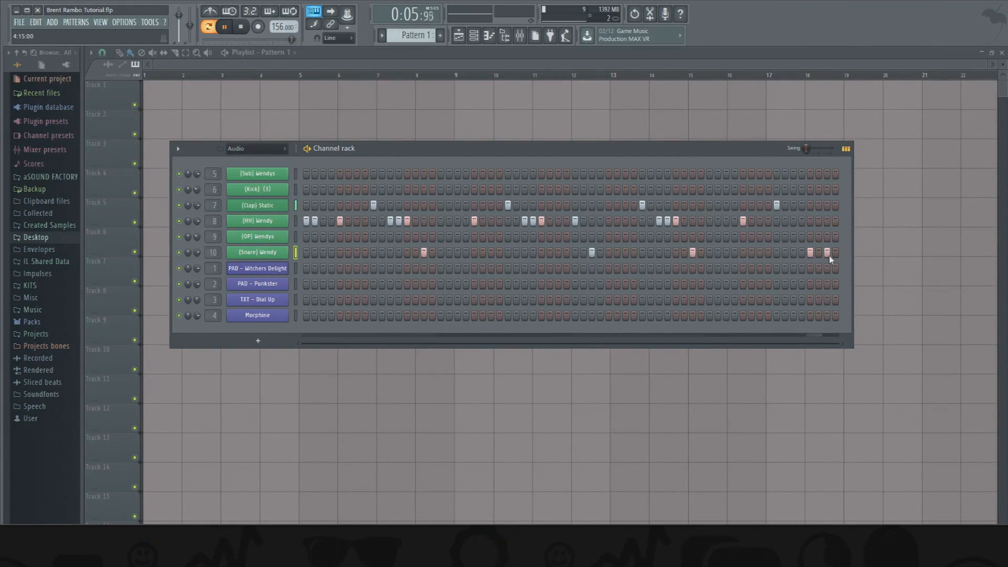
drag(793, 223, 809, 225)
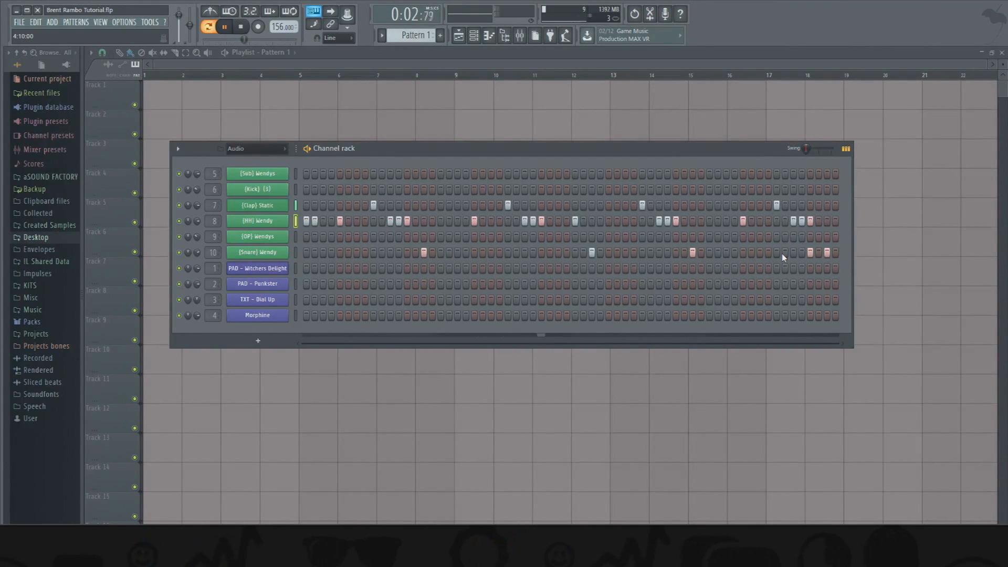
click(759, 253)
key(space)
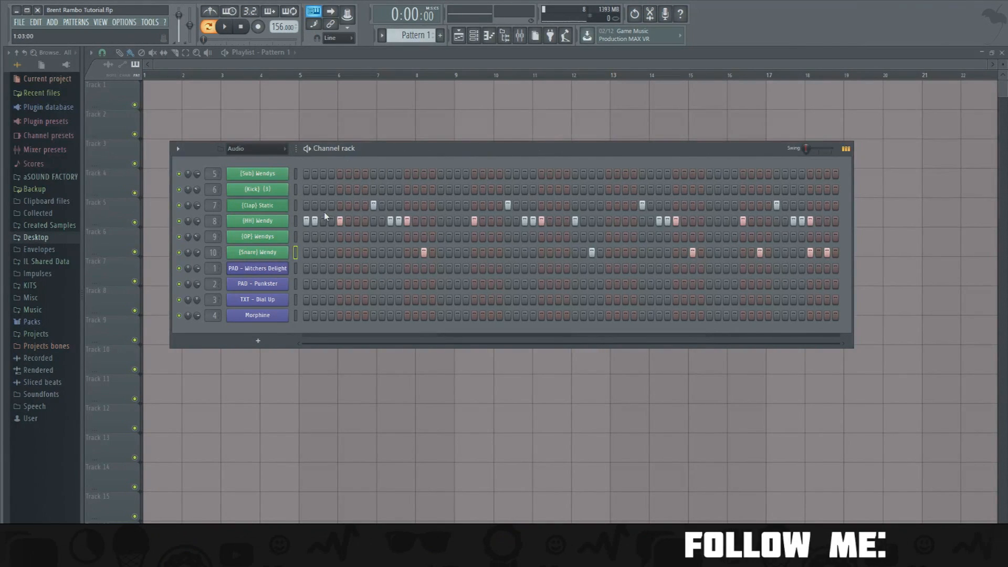
Audition the drum pattern at a tempo of 136 BPM and set the tempo back to 156 BPM.
drag(279, 27, 280, 37)
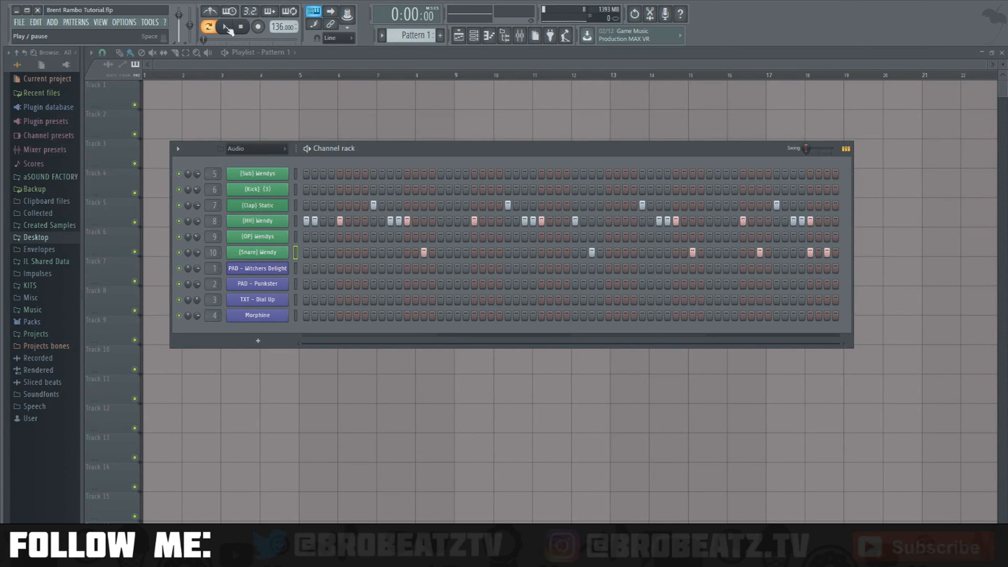
click(227, 27)
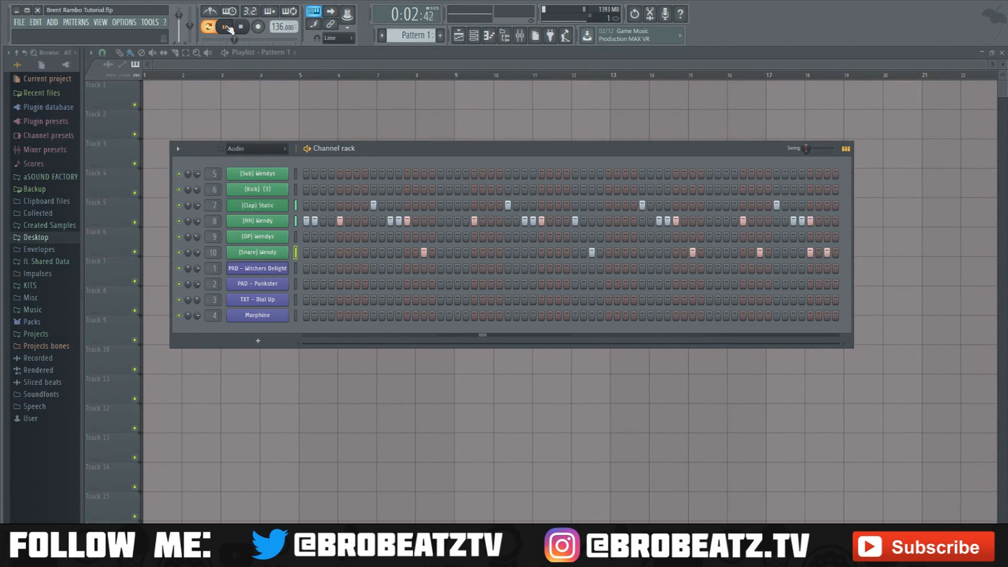
click(241, 28)
drag(280, 26, 280, 16)
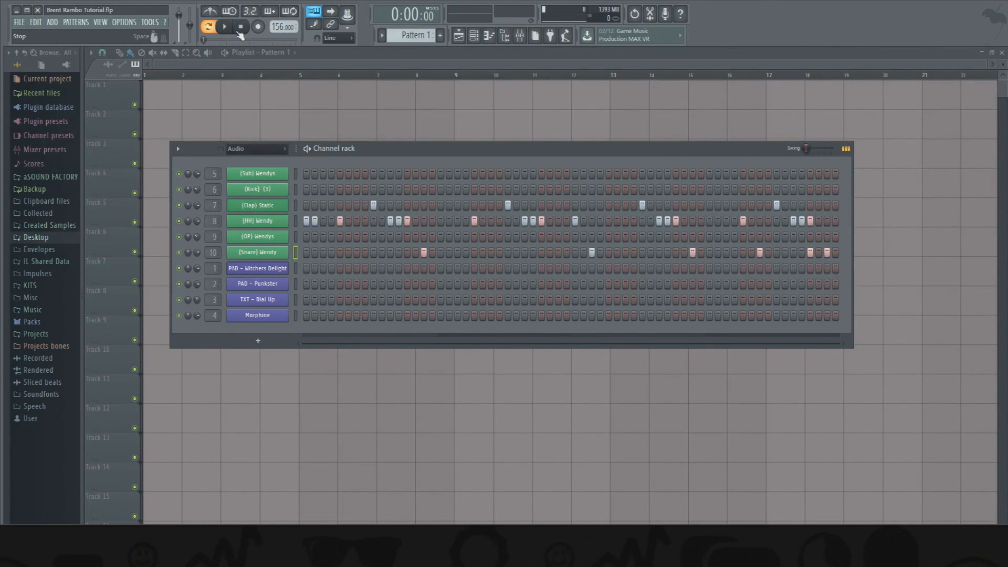
Place (Sub) Wendys hits on steps 1, 7, 13, 21, 27, 33, 39, 45, 53 and 59, and play the pattern.
click(306, 173)
click(357, 173)
click(576, 174)
click(625, 175)
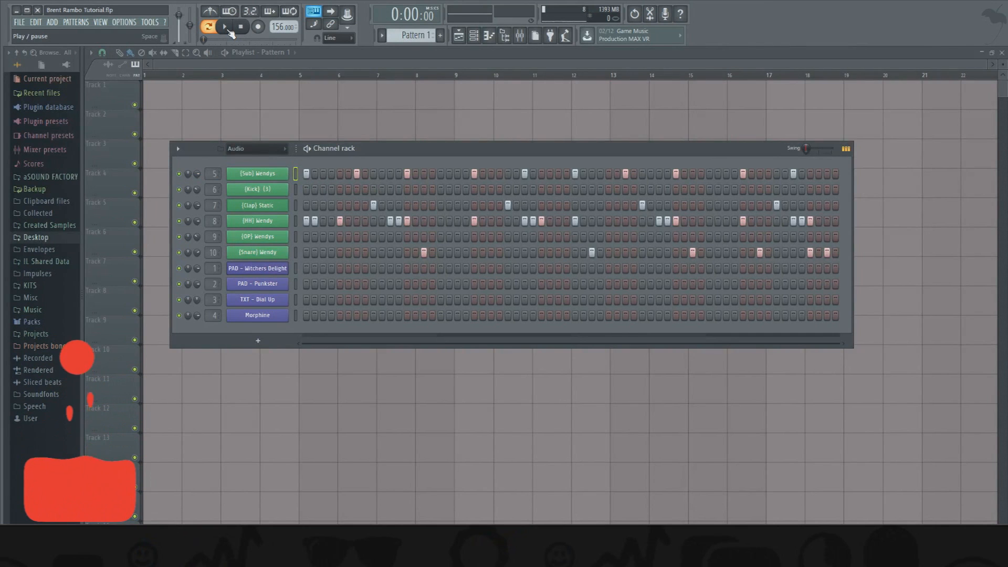
click(225, 27)
click(240, 27)
Open the (Sub) Wendys channel in the Piano roll and change its snap setting.
right_click(283, 173)
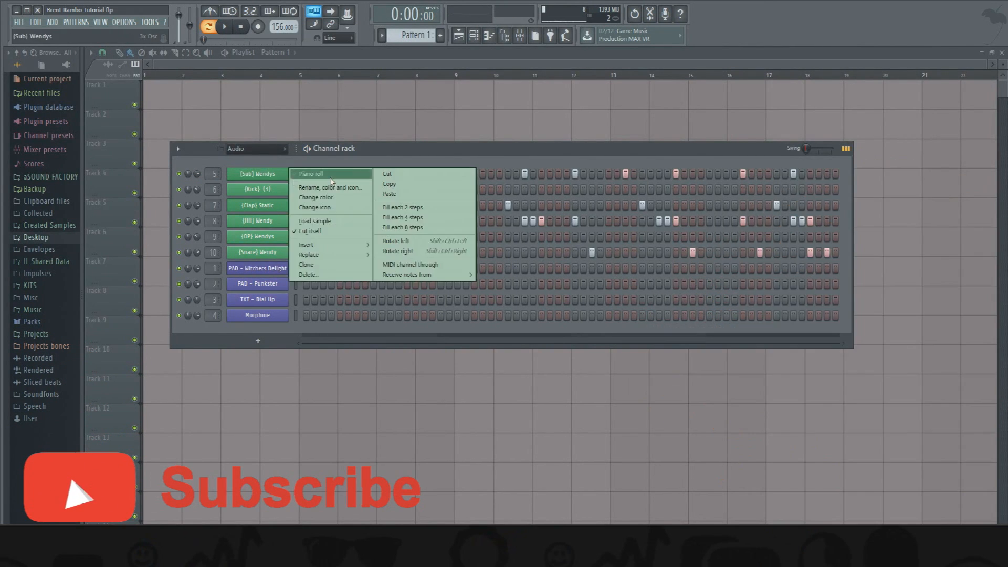
click(330, 177)
click(406, 163)
click(428, 284)
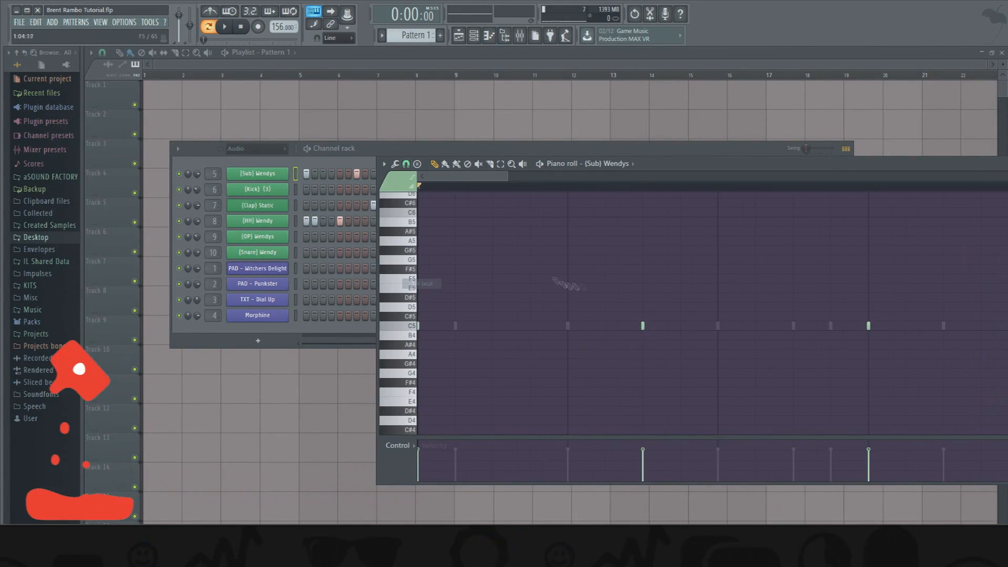
scroll(604, 234, down, 6)
drag(576, 177, 604, 184)
Transpose all (Sub) Wendys notes down to A3 and play the pattern to check the pitch.
key(ctrl+a)
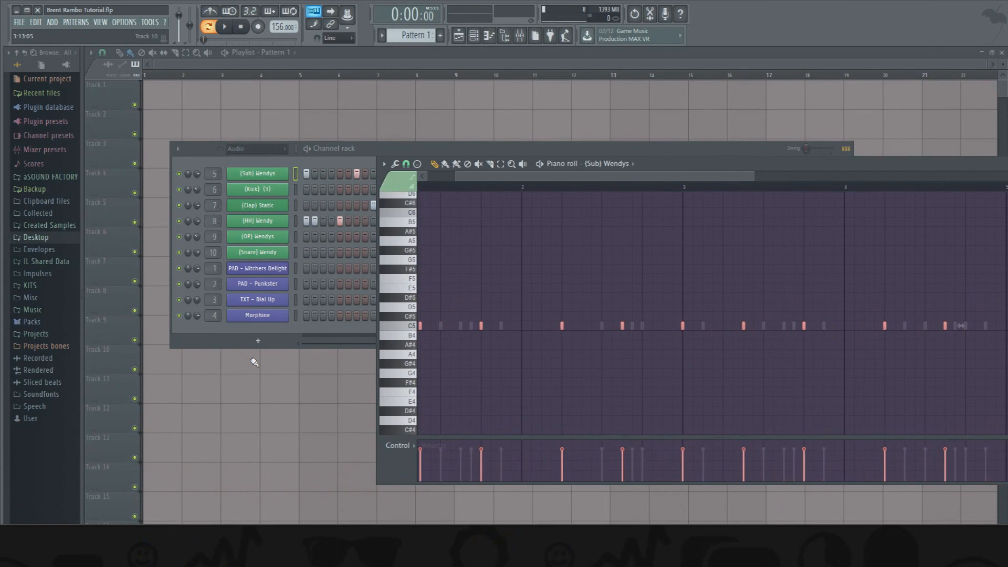
key(space)
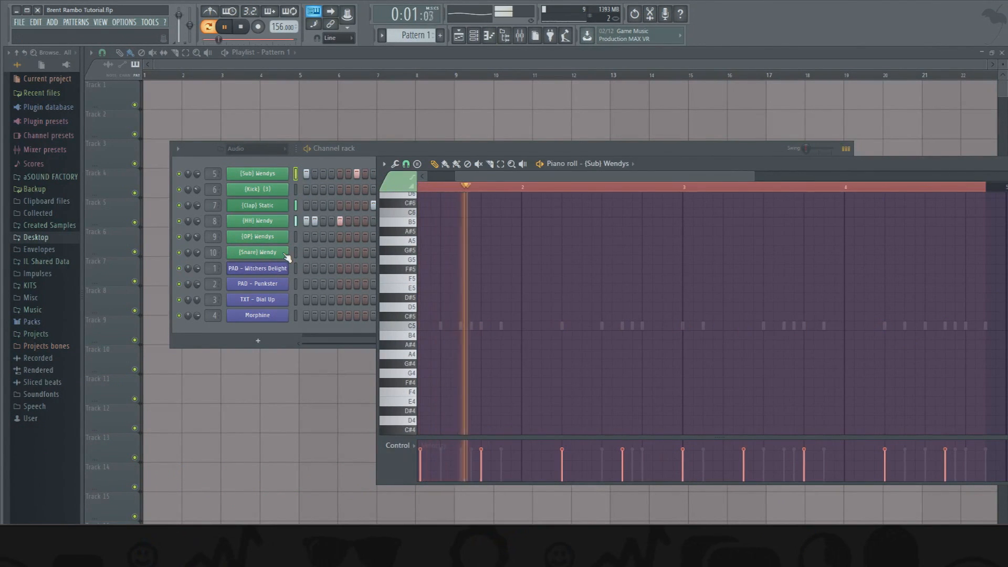
scroll(461, 259, down, 5)
key(space)
drag(419, 240, 401, 270)
key(space)
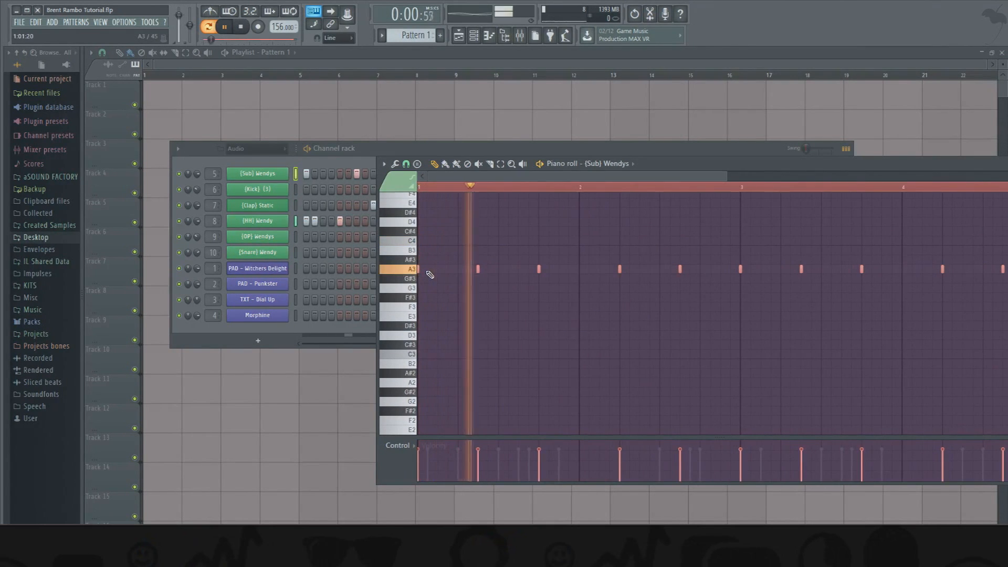
click(373, 151)
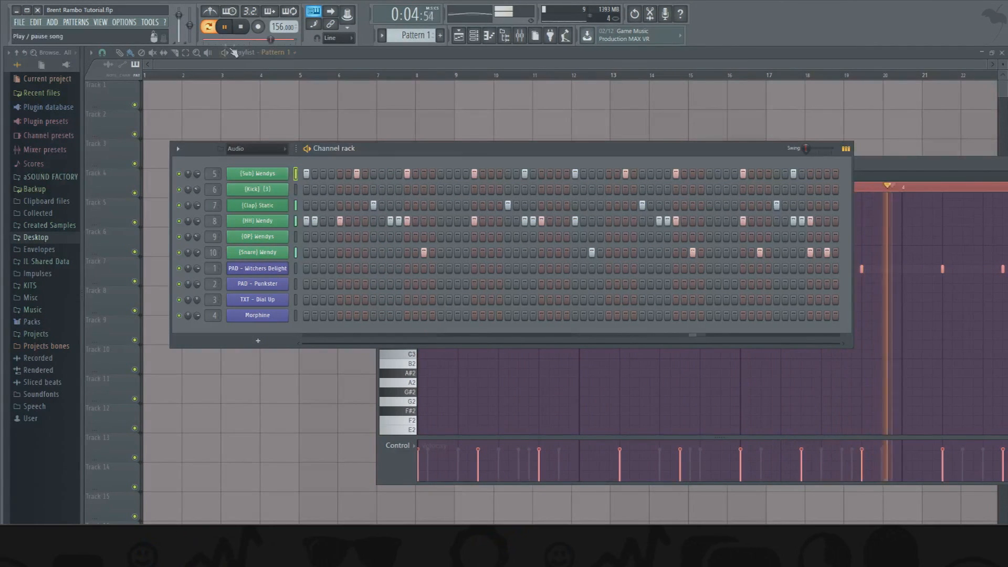
key(space)
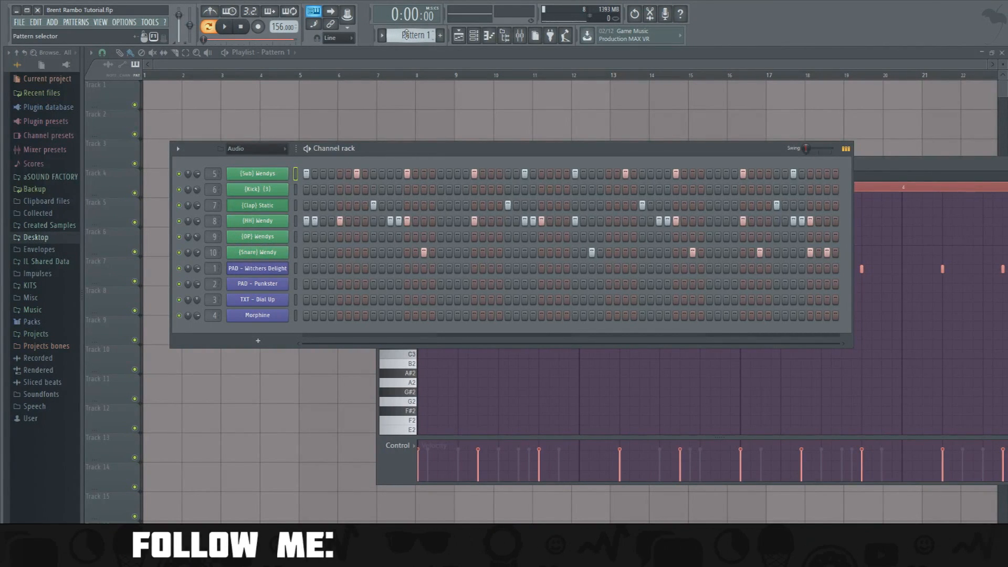
Copy the (Sub) Wendys steps from Pattern 1 and paste them into the same channel in Pattern 2.
scroll(409, 36, down, 1)
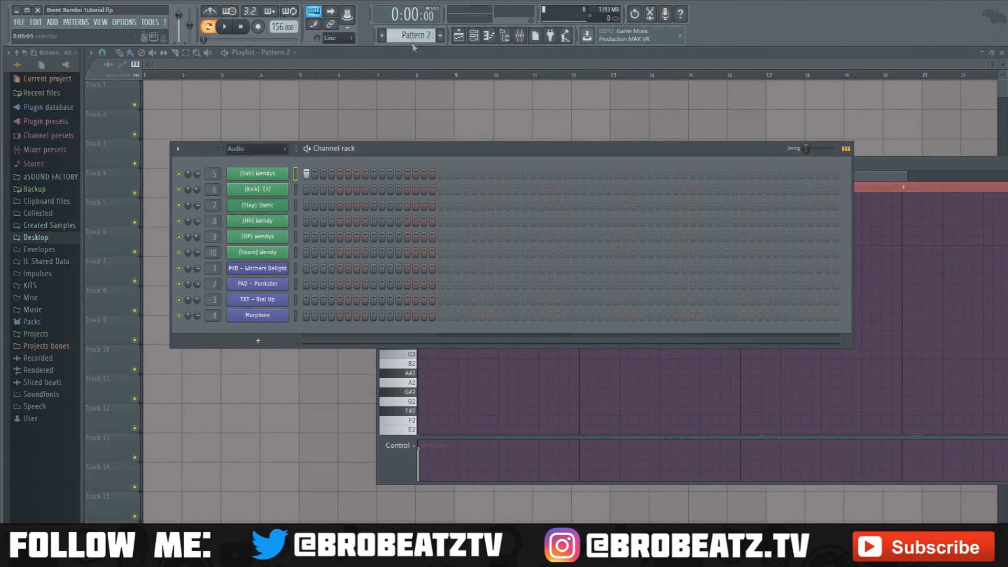
scroll(416, 35, up, 1)
right_click(270, 174)
click(398, 187)
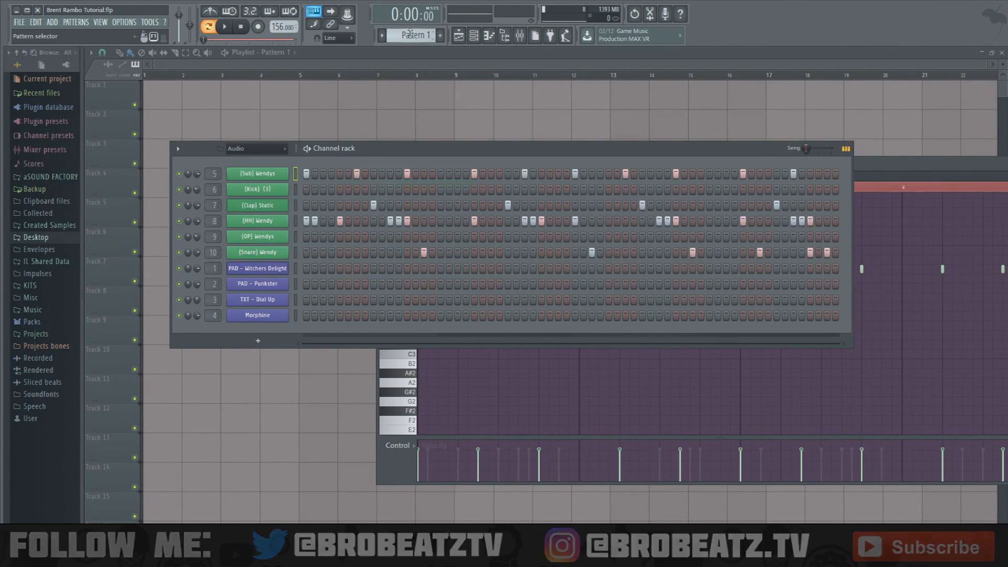
scroll(409, 36, down, 1)
right_click(270, 174)
click(399, 193)
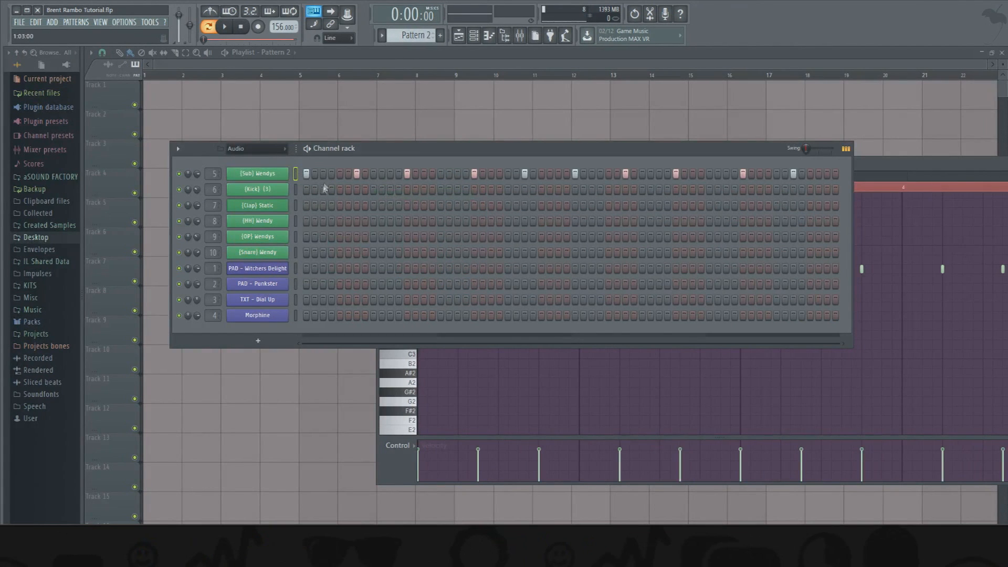
Clone the whole of Pattern 1 as Pattern 2.
scroll(413, 35, up, 1)
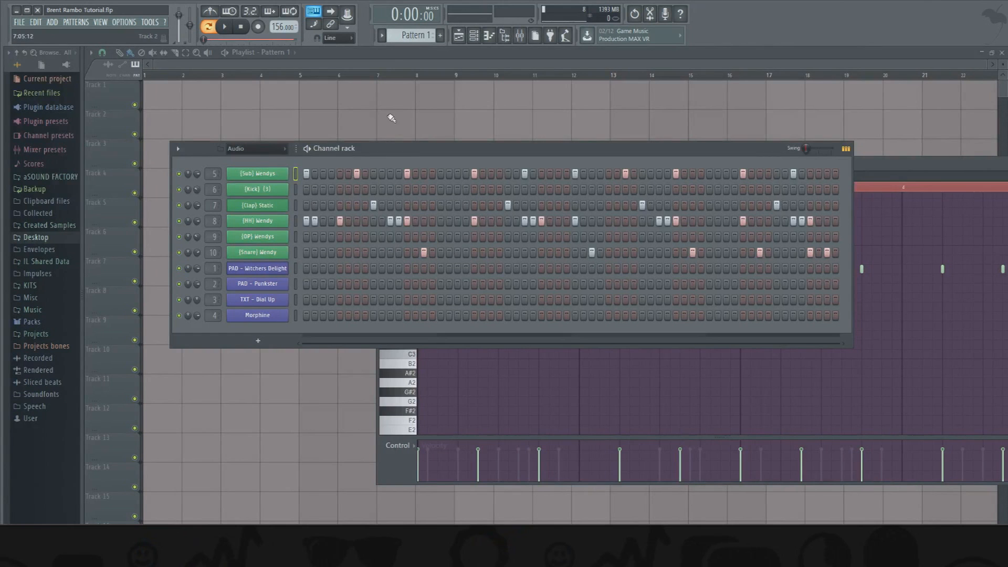
scroll(405, 35, down, 1)
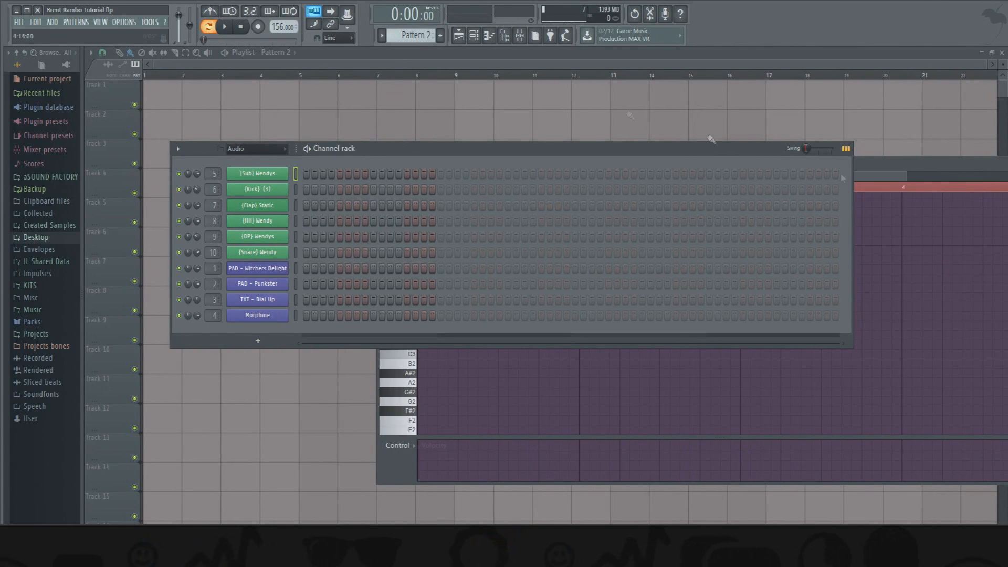
scroll(413, 35, up, 1)
click(382, 35)
click(441, 119)
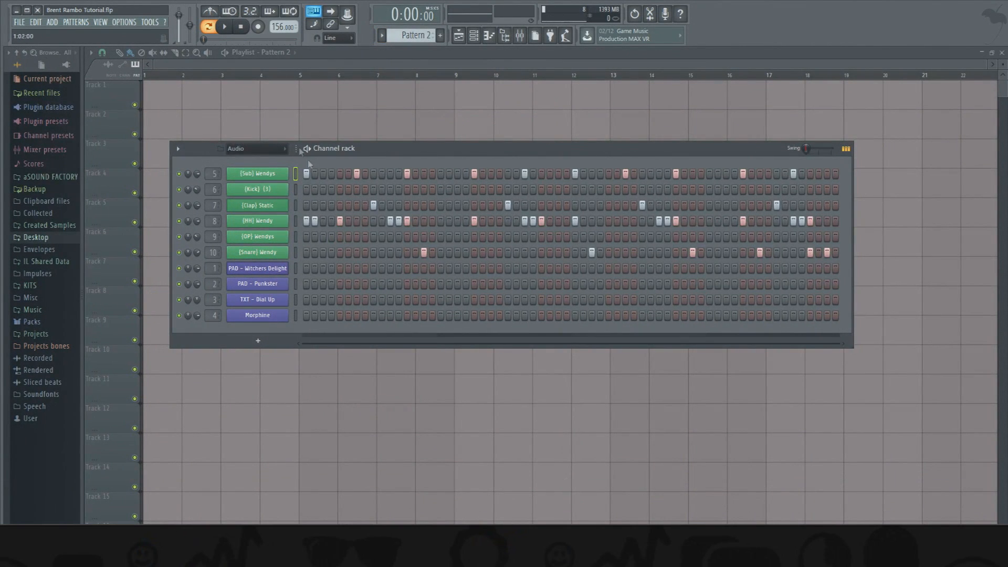
While playing Pattern 2, add (Snare) Wendy hits on steps 19, 31 and 51, remove those on 35, 47 and 55, and add a (HH) Wendy on step 49.
click(228, 27)
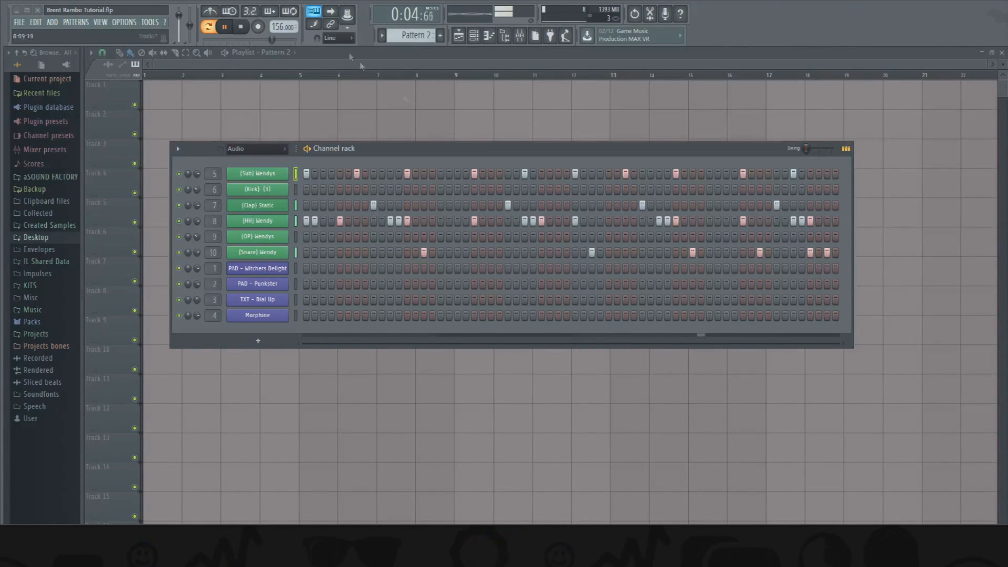
click(457, 253)
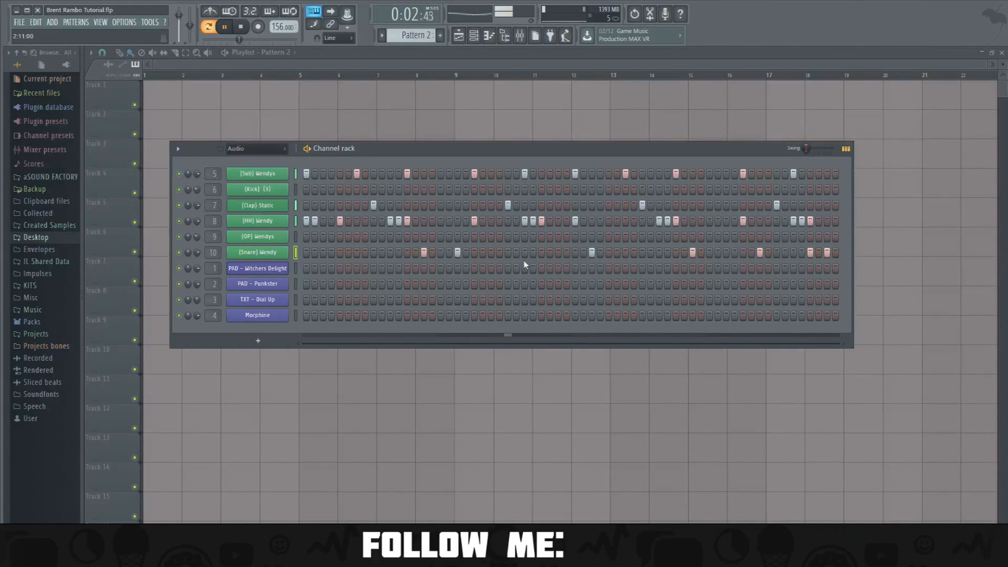
click(558, 253)
click(591, 253)
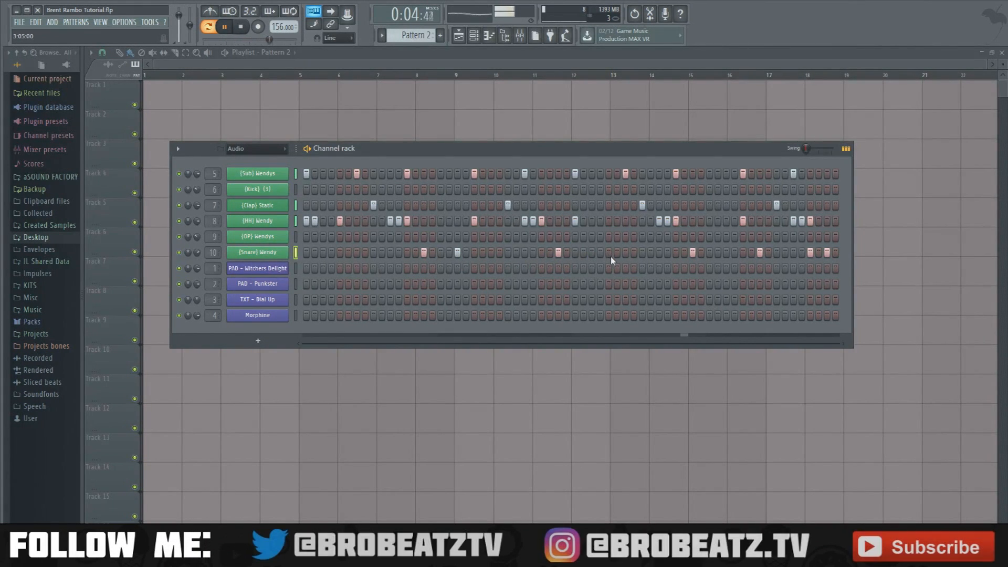
click(726, 253)
click(692, 253)
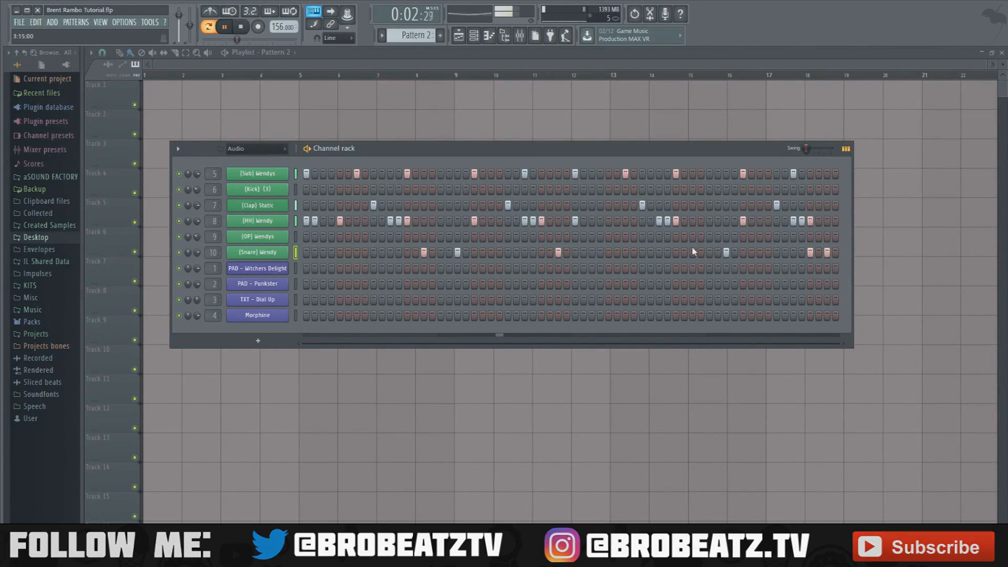
click(709, 221)
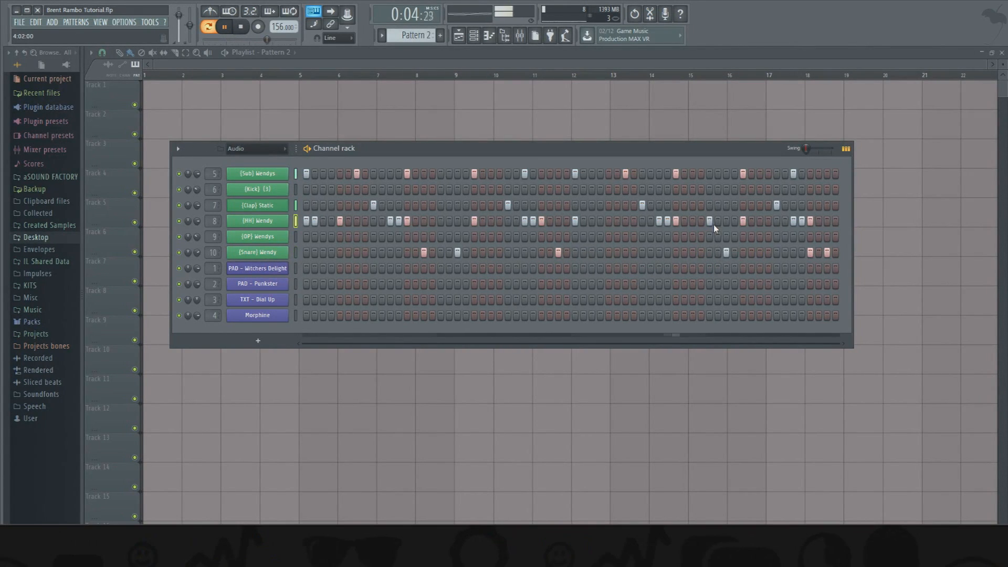
Stop playback and place Pattern 1 at bar 1 and Pattern 2 at bar 5 on Track 1 of the playlist.
key(space)
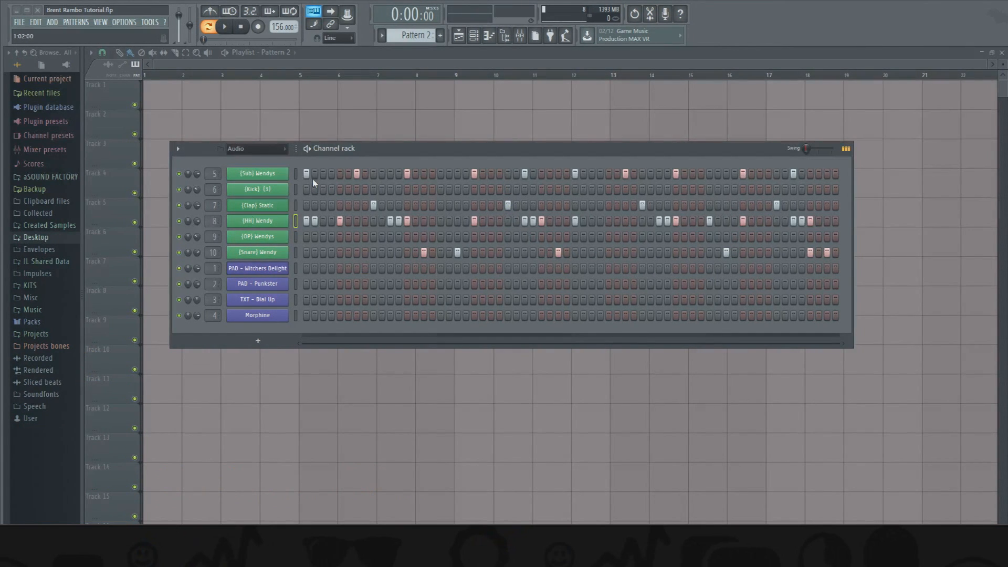
scroll(412, 35, down, 1)
click(375, 92)
drag(376, 93, 181, 93)
scroll(419, 36, up, 1)
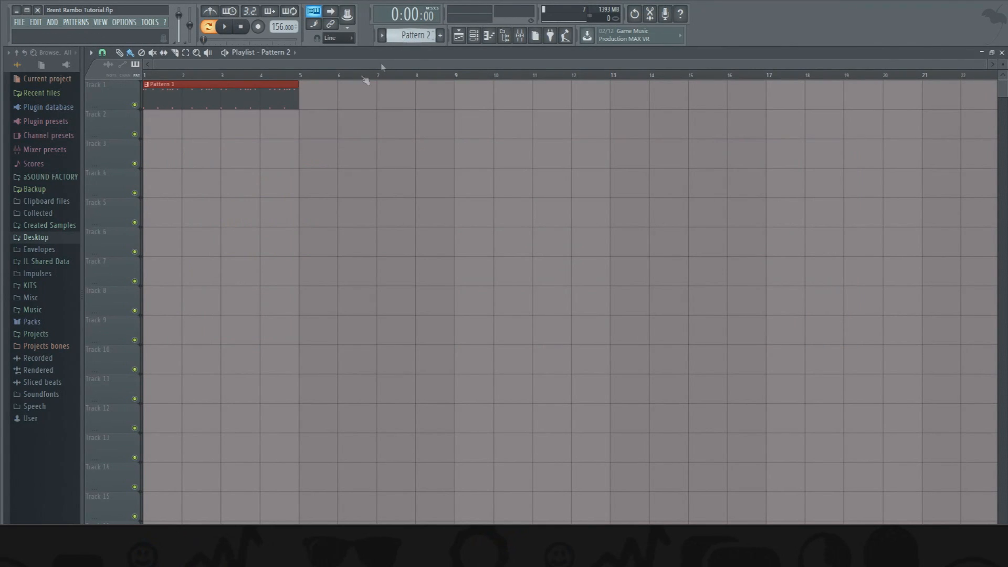
click(375, 95)
drag(382, 97, 342, 97)
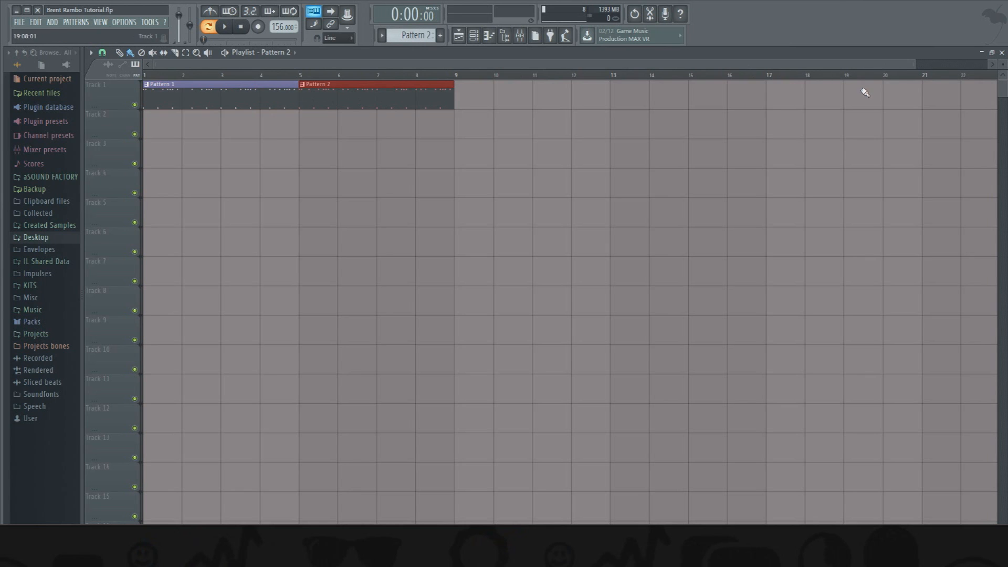
Deselect the pattern clips and make Track 1 taller in the playlist.
drag(911, 66, 438, 65)
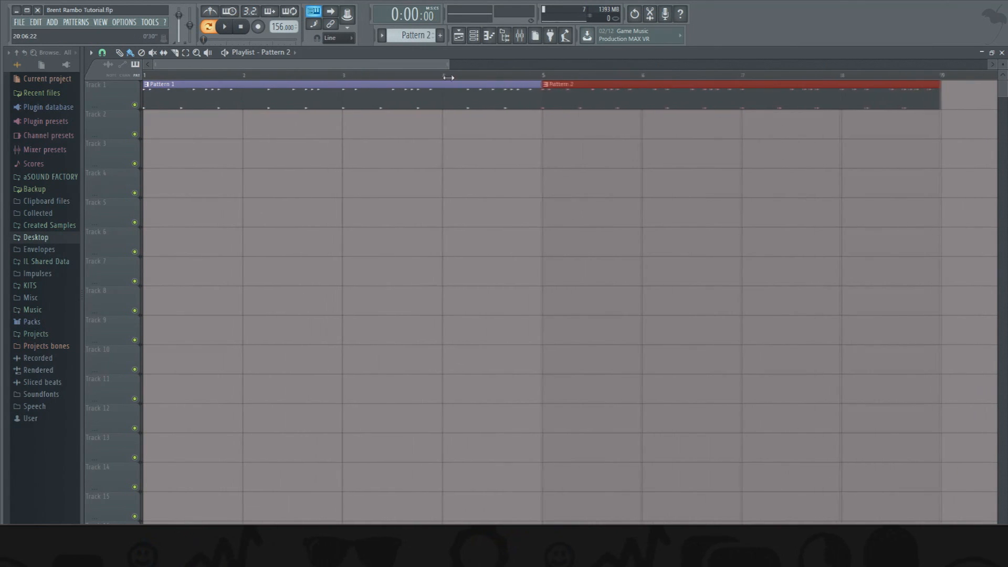
ctrl+click(403, 149)
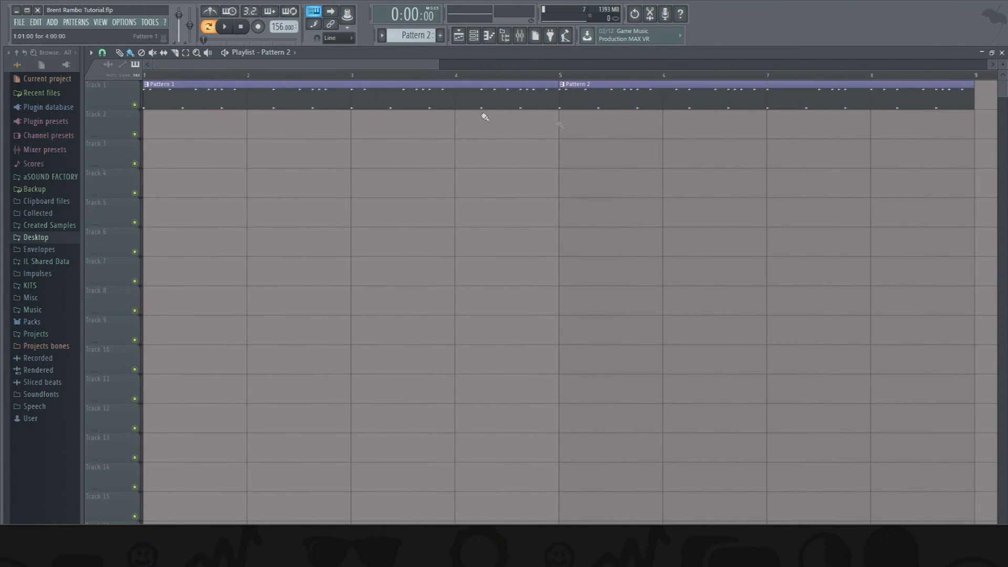
drag(102, 108, 101, 129)
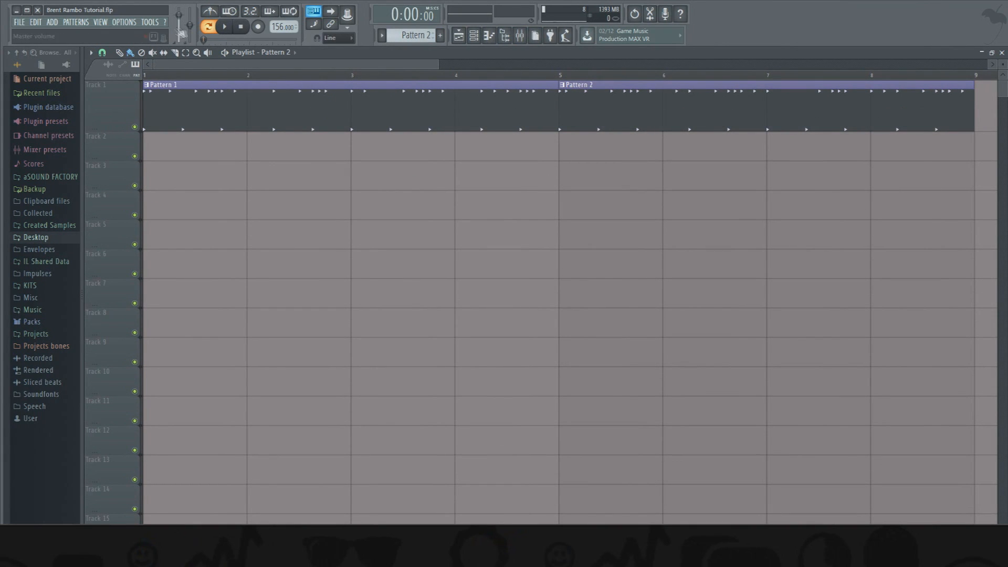
While the song plays, raise the mixer levels of (Clap) Static to about -6.8 dB, (HH) Wendy to -22.8 dB, (Sub) Wendys to about -15 dB, and (Snare) Wendy.
click(224, 26)
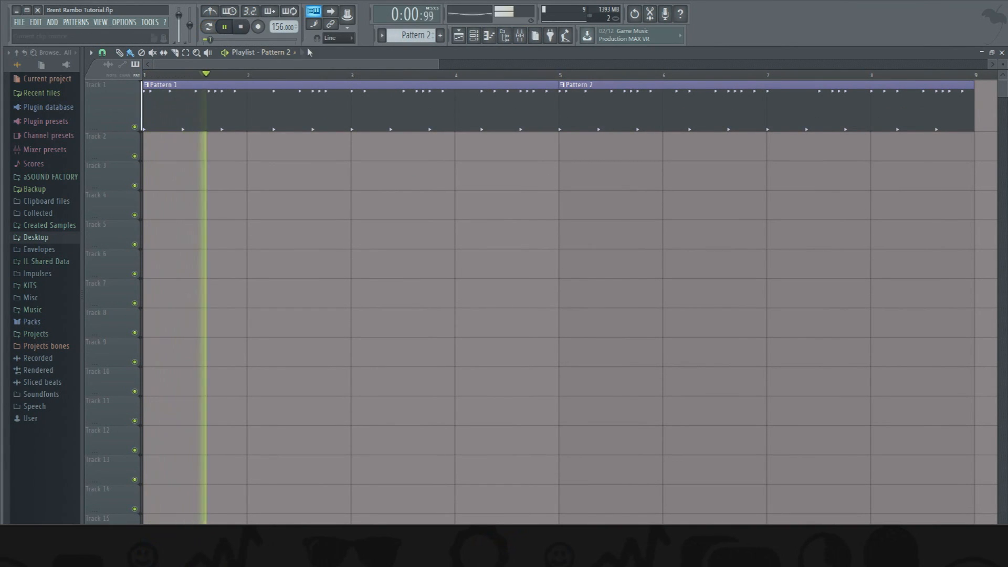
click(519, 36)
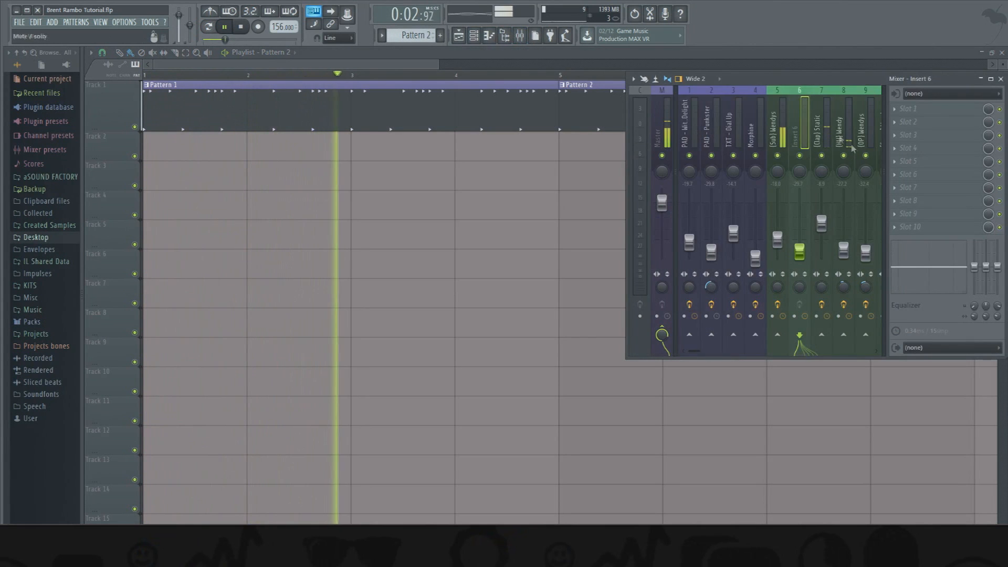
scroll(735, 221, down, 3)
click(756, 224)
drag(755, 224, 755, 218)
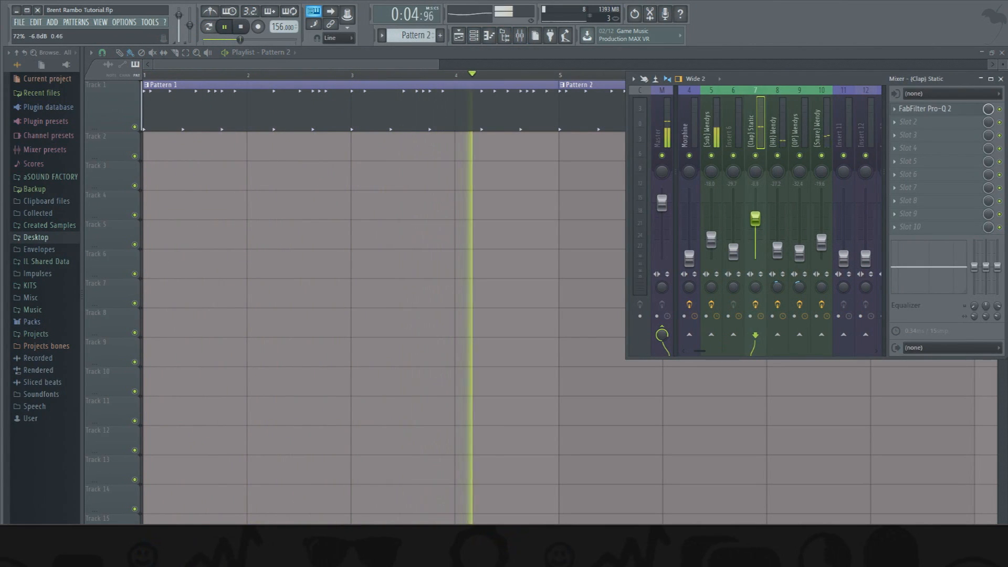
drag(778, 249, 821, 232)
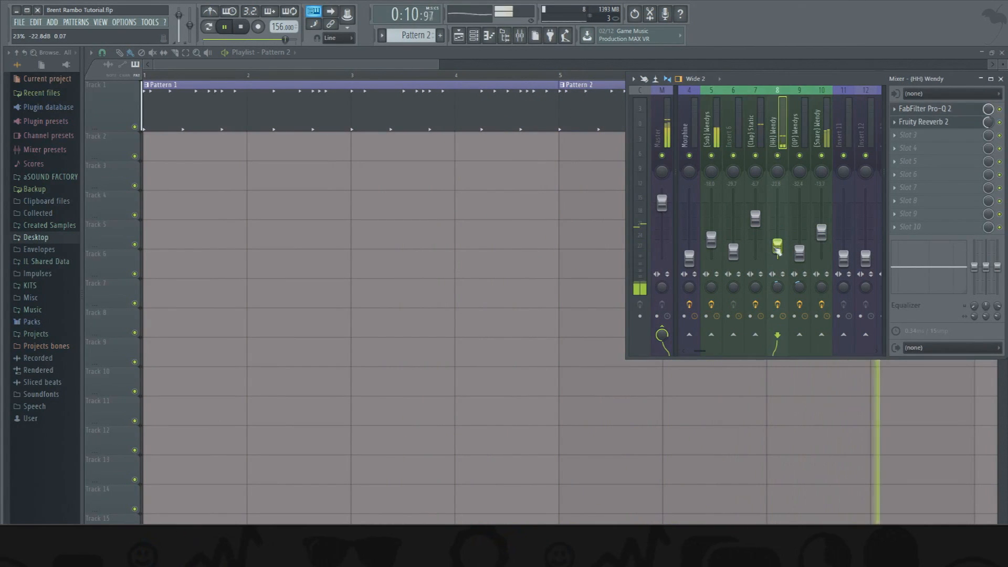
drag(712, 239, 711, 235)
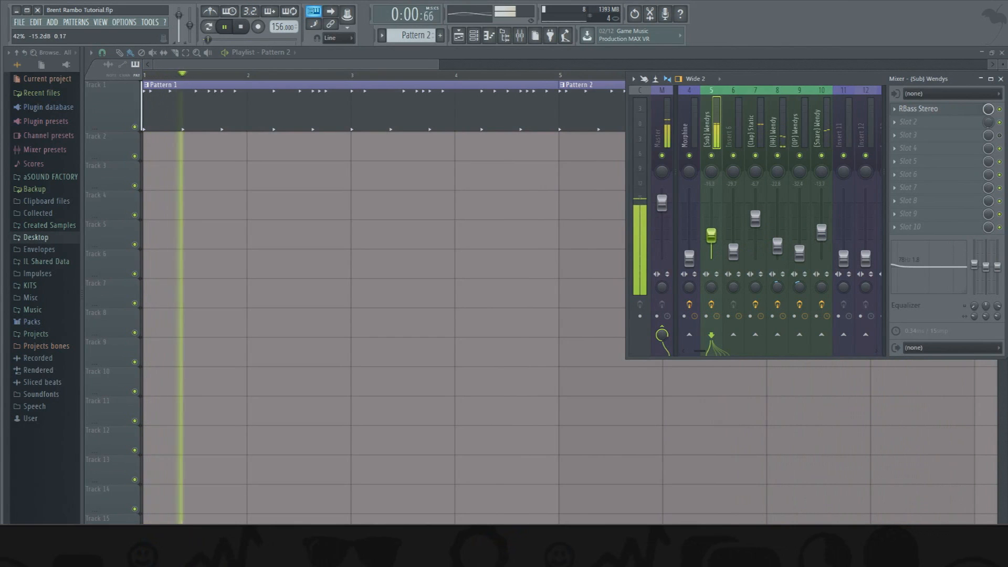
drag(733, 256, 734, 256)
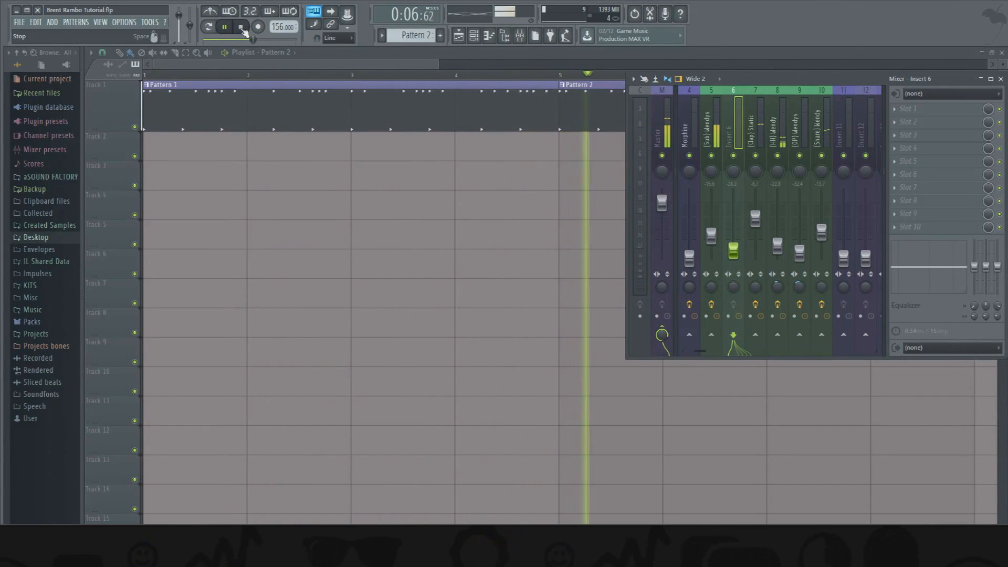
Stop playback, close the mixer and save the project.
key(space)
key(F9)
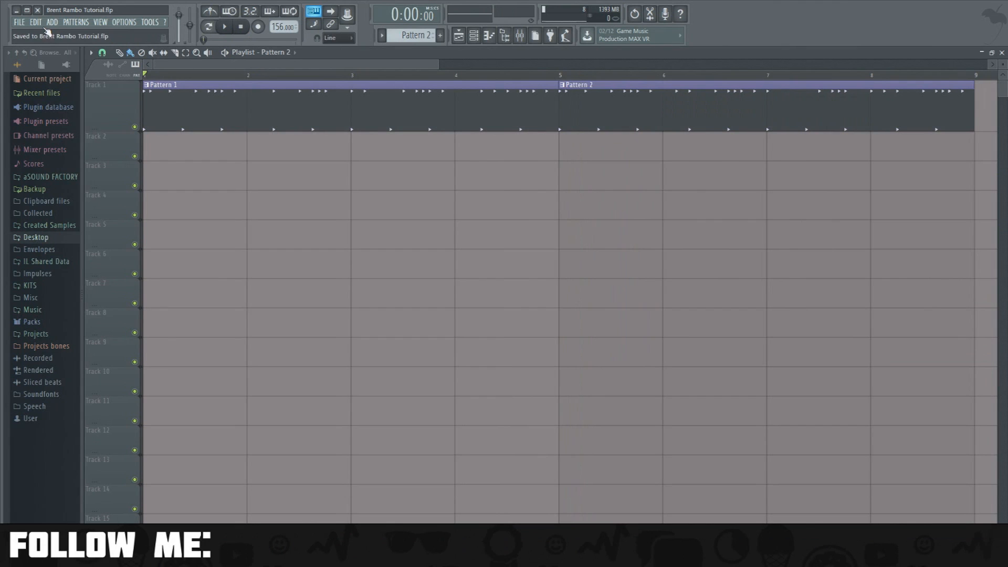
click(519, 35)
click(519, 35)
Place Pattern 4 as two four-bar clips at bars 1 and 5 on Track 2, and make that track taller.
scroll(426, 37, up, 2)
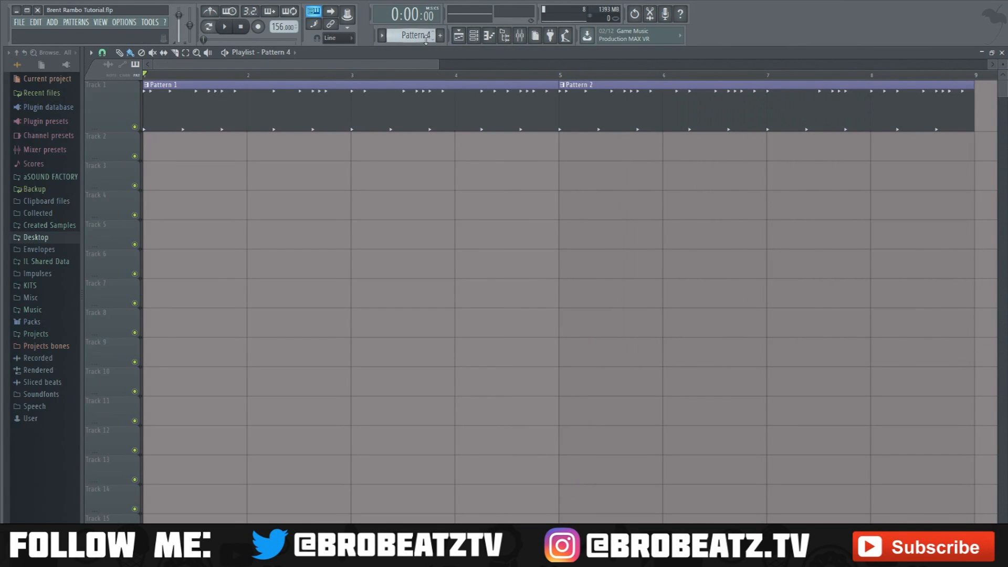
drag(578, 147, 17, 149)
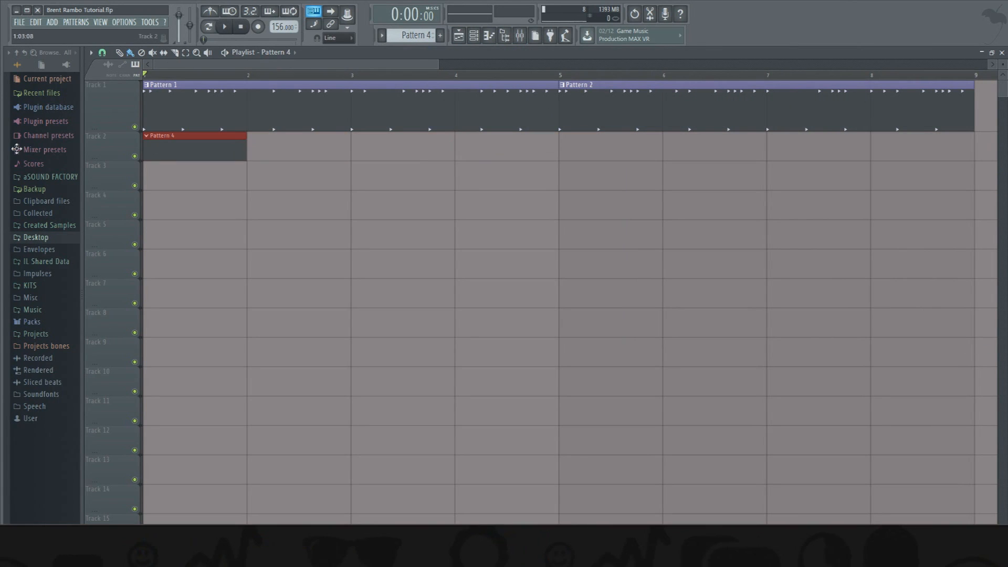
drag(246, 154, 549, 187)
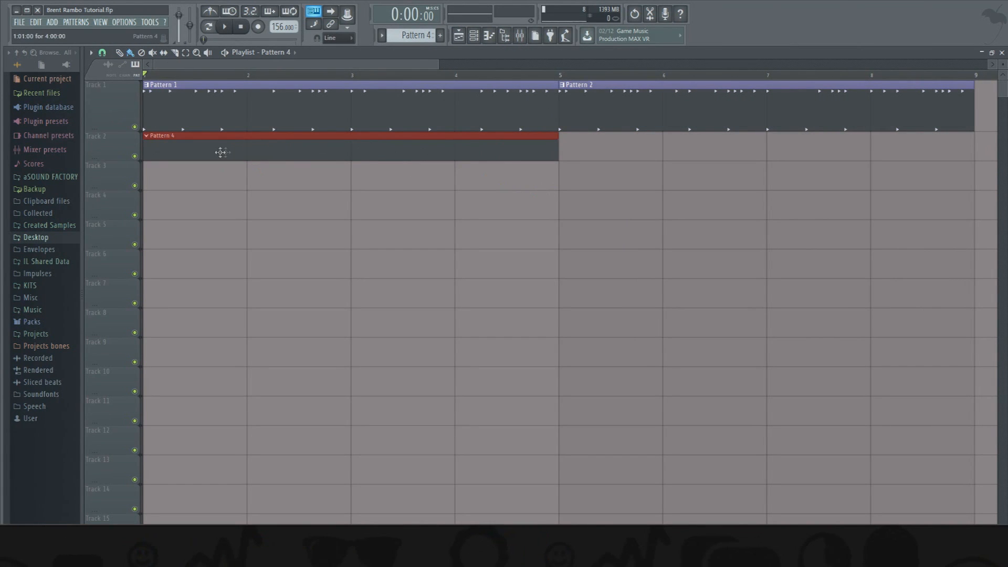
click(595, 153)
right_click(613, 147)
click(625, 144)
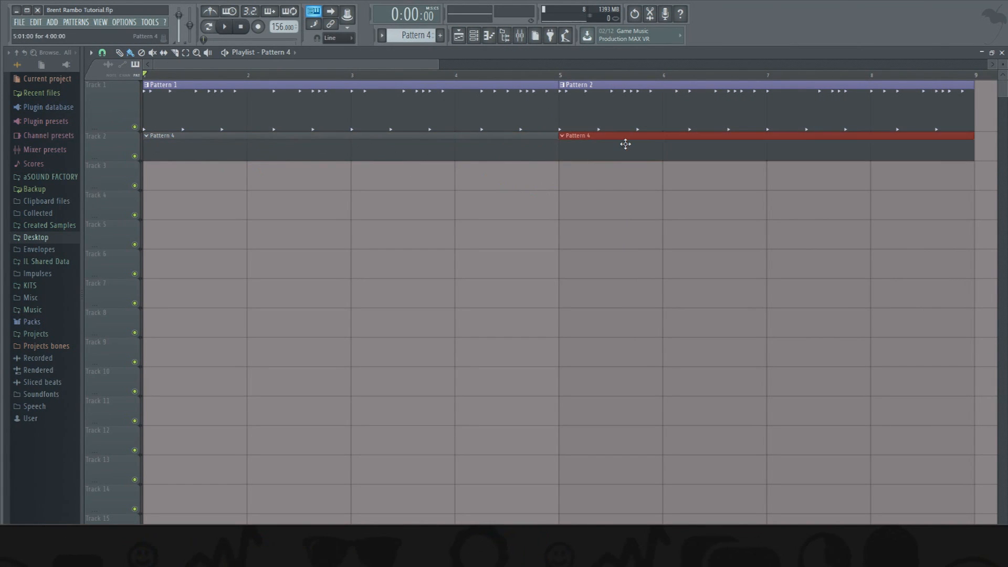
drag(108, 160, 121, 177)
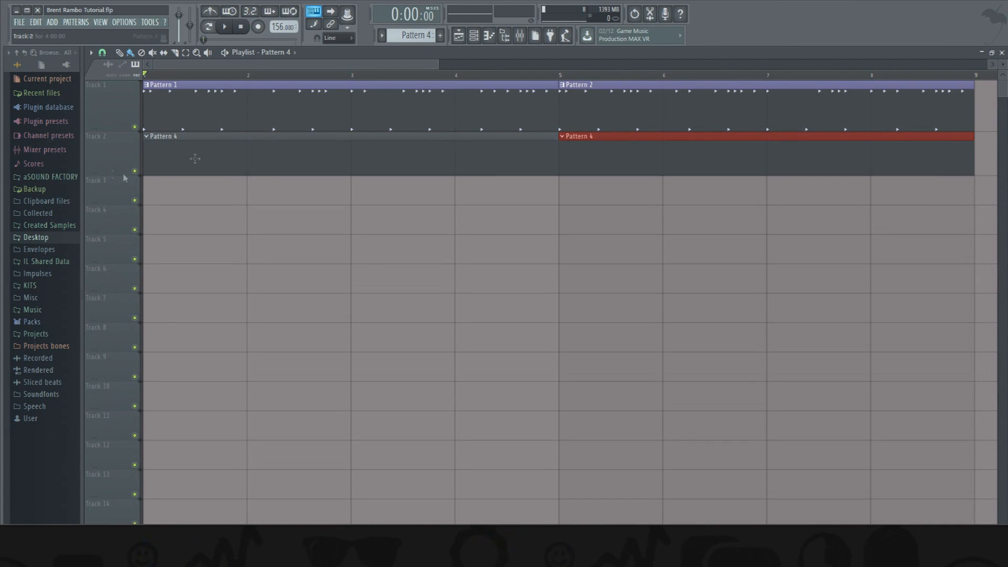
Open the channel rack and the (OP) Wendys piano roll for Pattern 4.
click(474, 35)
right_click(270, 237)
click(316, 238)
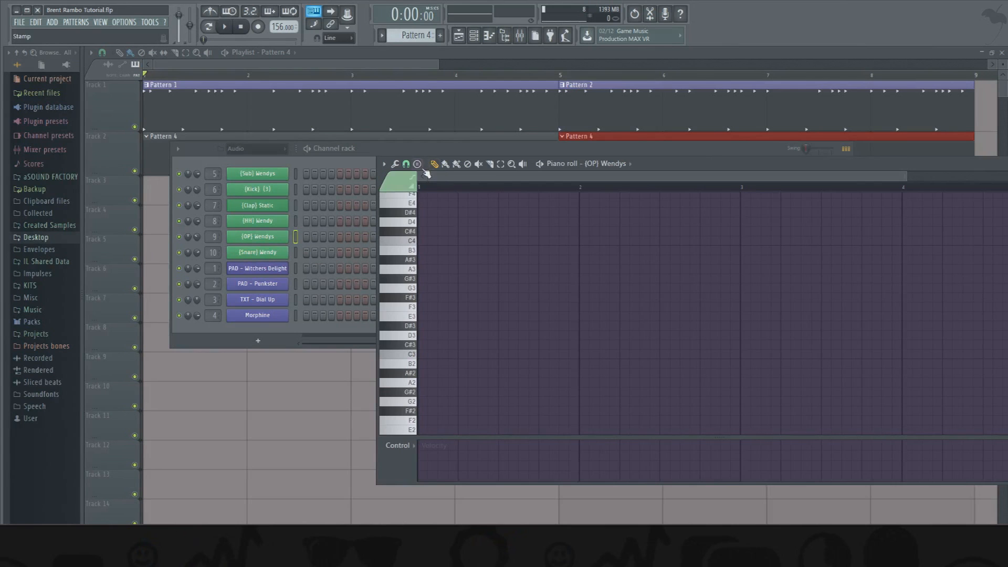
Adjust the hold of the (OP) Wendys volume envelope, audition notes on its keyboard and review its polyphony and portamento settings.
click(264, 239)
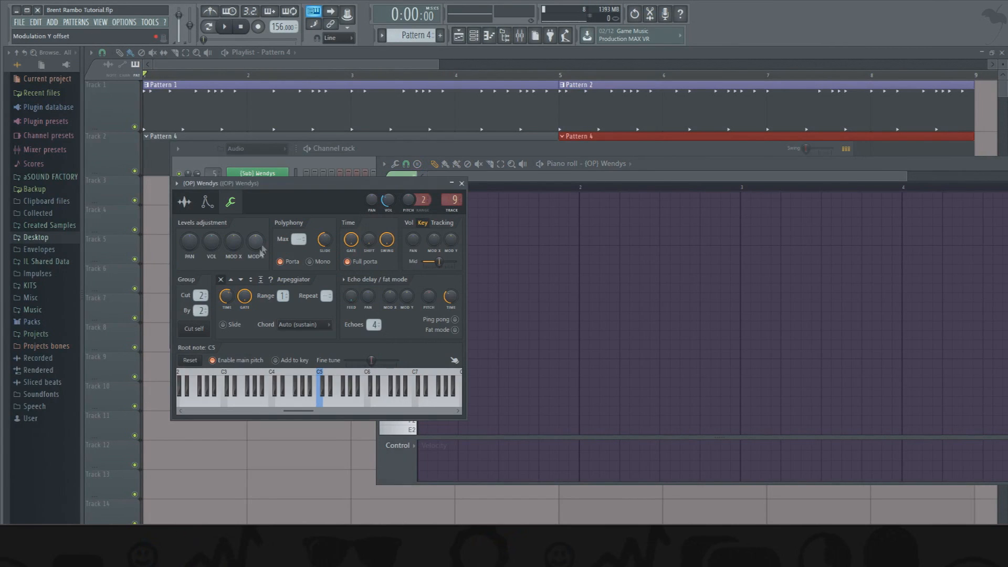
click(208, 203)
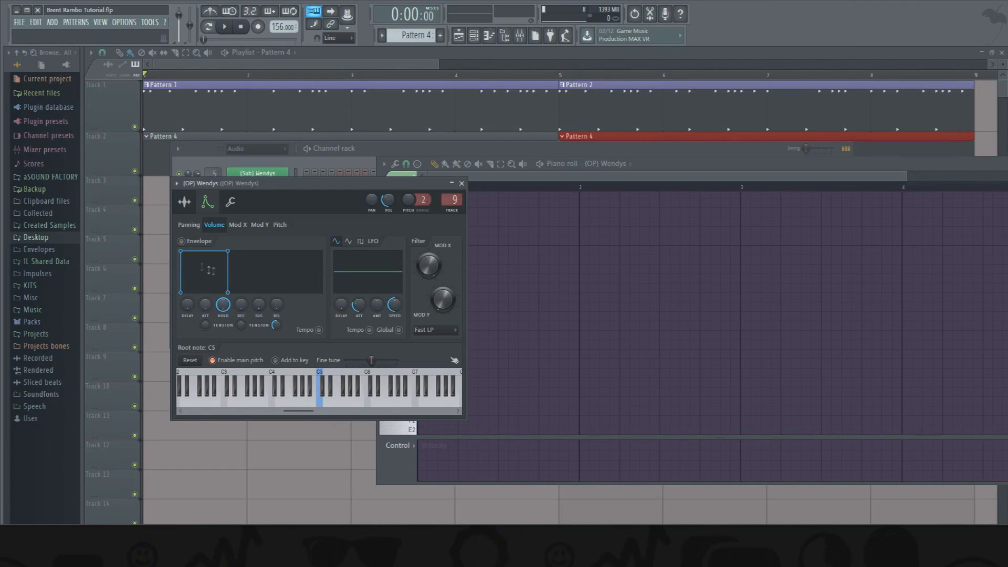
click(278, 225)
click(263, 225)
click(219, 228)
mouse_move(222, 304)
mouse_down()
mouse_move(222, 325)
mouse_move(223, 291)
mouse_up()
click(398, 404)
click(270, 405)
click(252, 407)
click(231, 203)
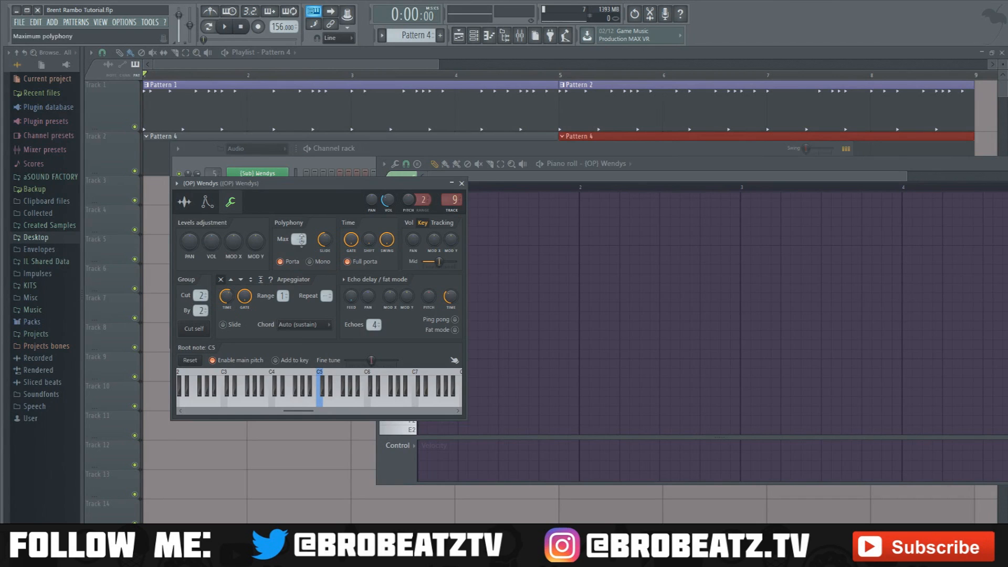
click(462, 183)
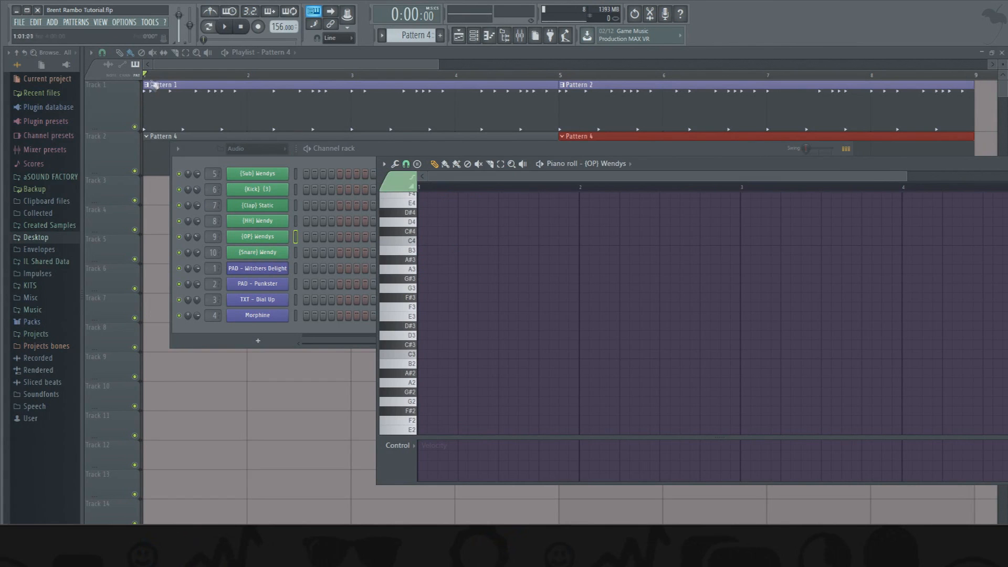
Add (OP) Wendys hits on steps 5, 21, 37 and 53 of Pattern 4.
click(340, 237)
click(474, 237)
click(608, 237)
click(751, 237)
click(751, 237)
click(742, 237)
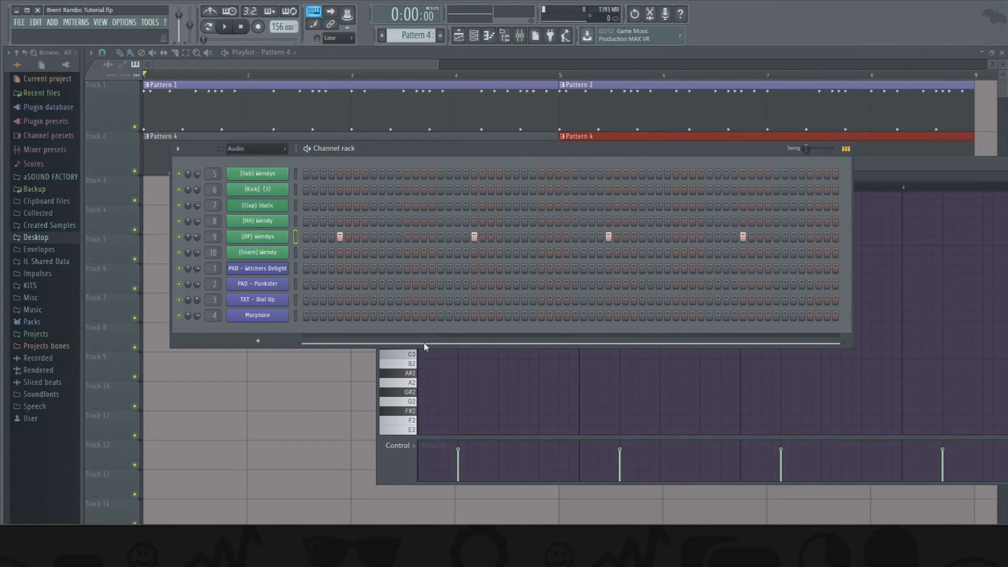
In the (OP) Wendys piano roll, lengthen the four C5 notes to 16 ticks and move the first one to step 3 of bar 1.
click(513, 384)
scroll(501, 340, up, 5)
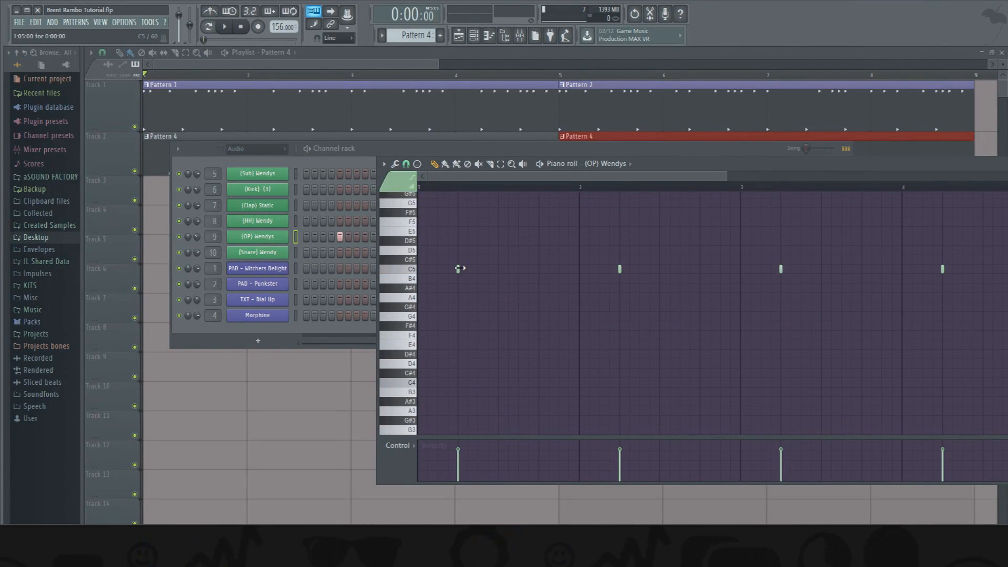
scroll(453, 190, down, 2)
drag(824, 245, 415, 323)
scroll(470, 195, up, 3)
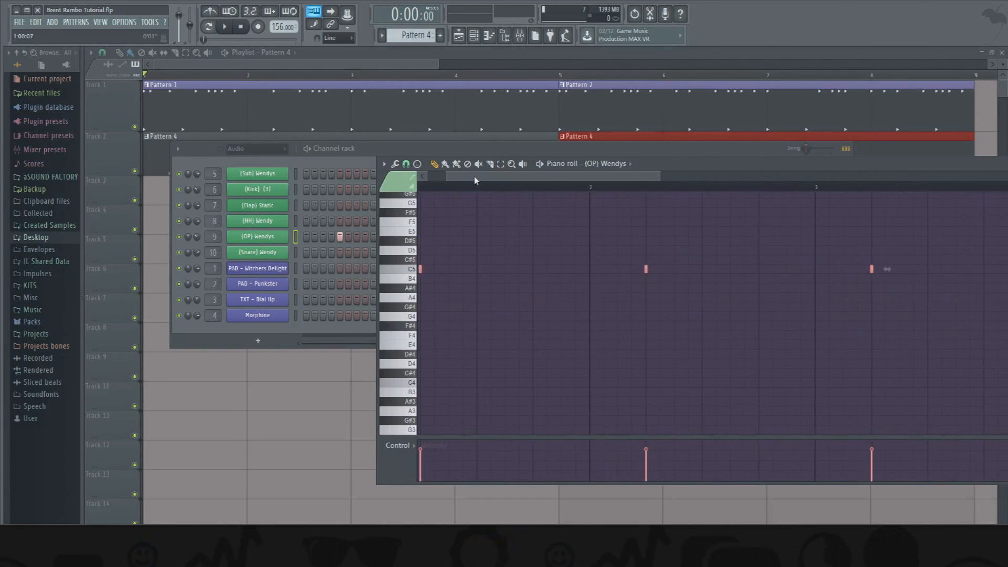
click(406, 163)
click(413, 275)
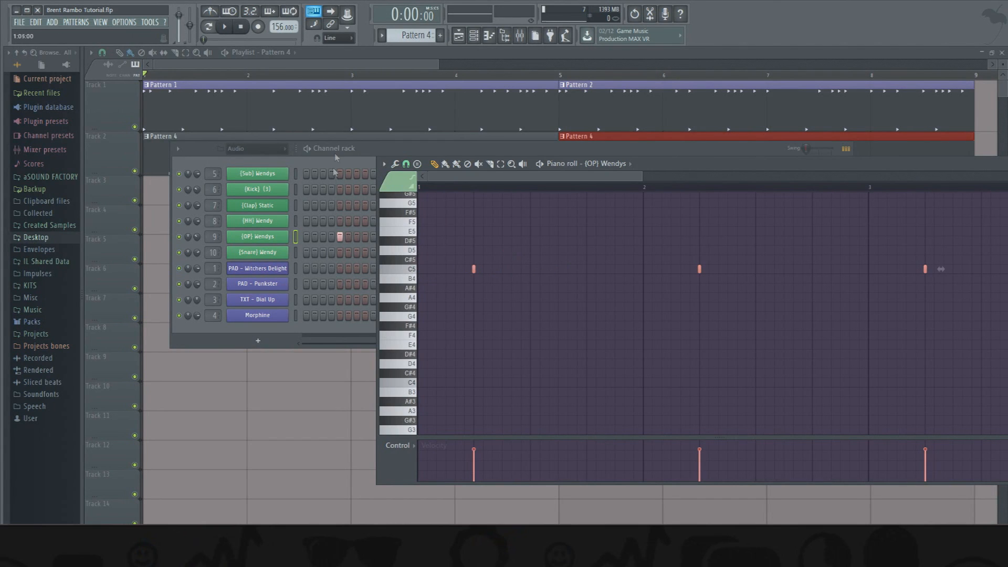
click(226, 29)
key(space)
mouse_move(478, 269)
mouse_down()
mouse_move(487, 271)
mouse_move(448, 269)
mouse_up()
ctrl+click(490, 288)
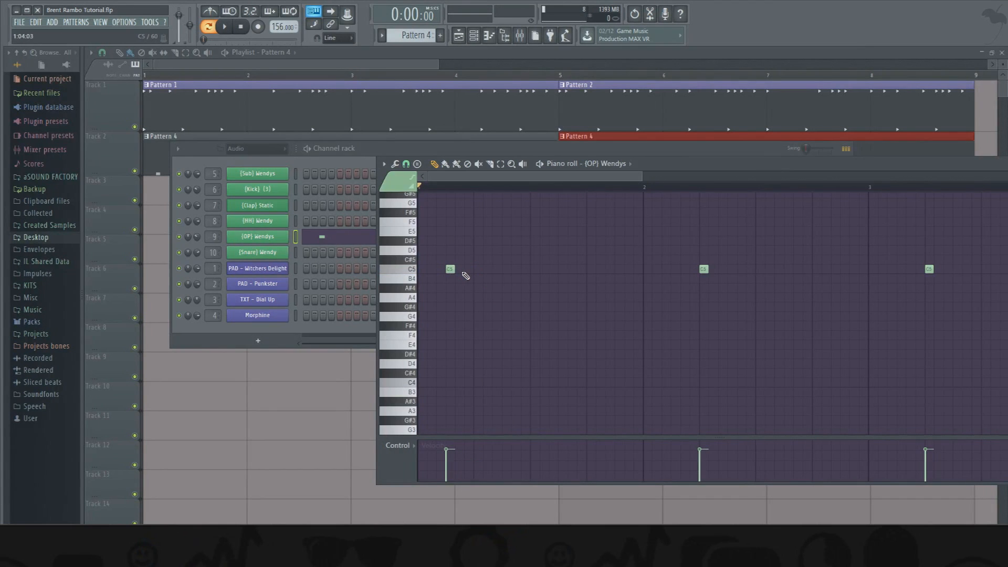
Add another C5 note on about step 4 of bar 1 and move the first note directly against it.
click(459, 271)
right_click(461, 271)
click(466, 271)
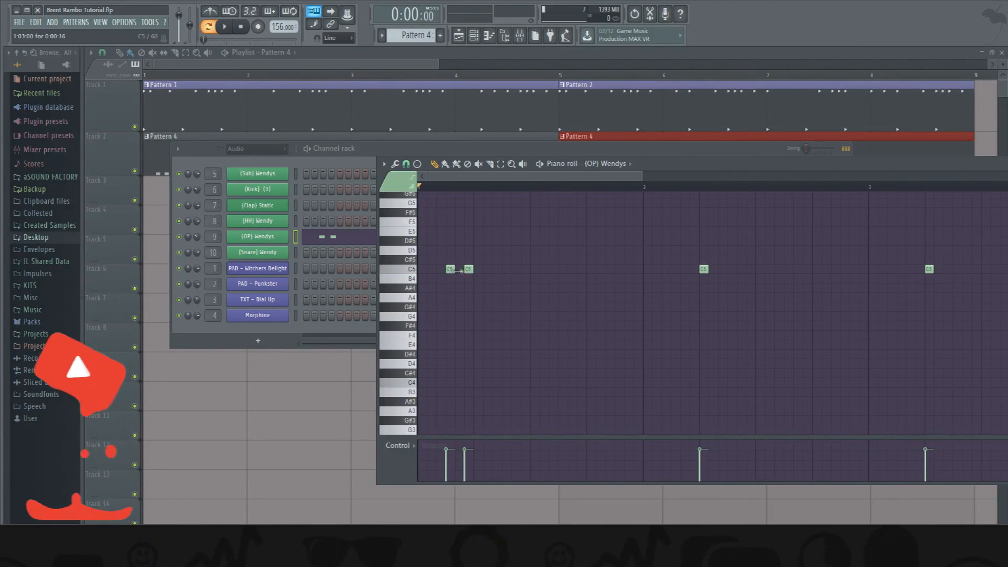
drag(453, 271, 458, 269)
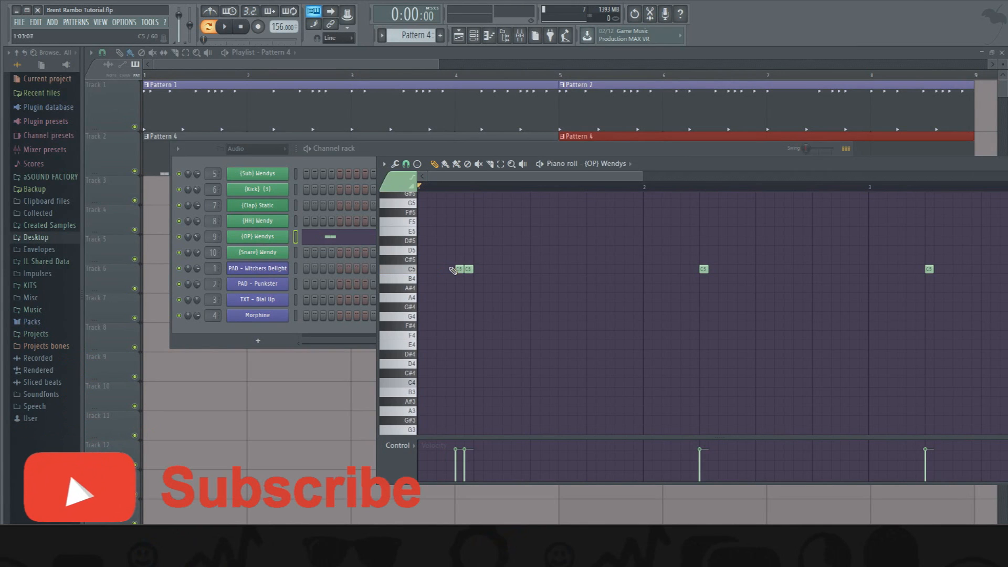
Transpose all (OP) Wendys notes down to A4 and deselect them.
scroll(470, 191, down, 2)
scroll(473, 193, down, 2)
drag(735, 227, 418, 323)
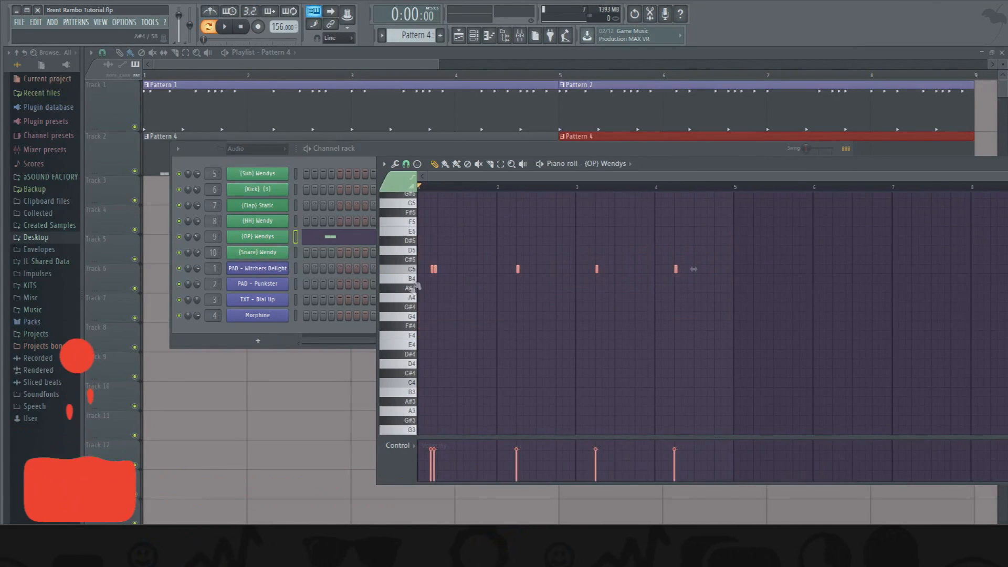
drag(434, 269, 434, 290)
ctrl+click(433, 202)
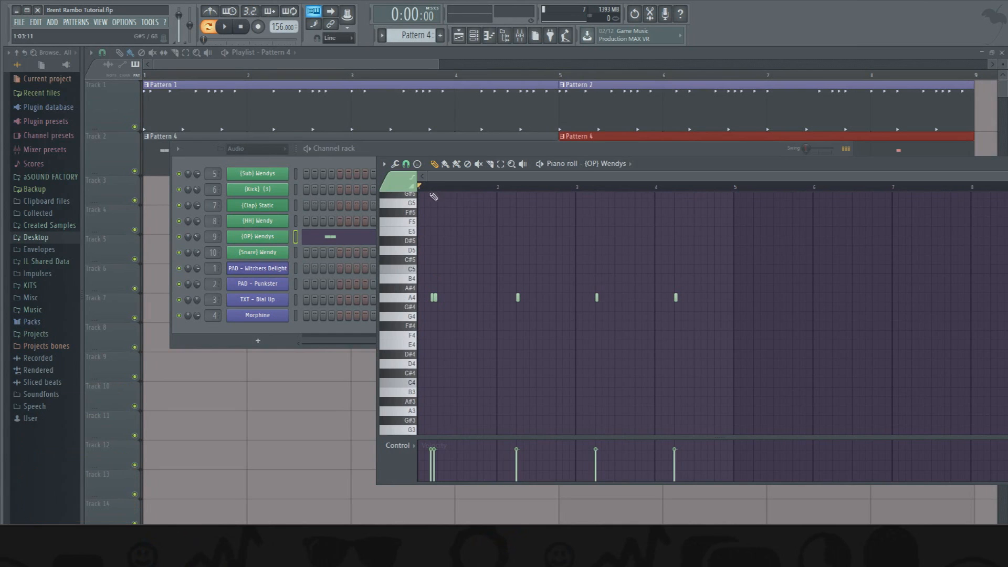
Add two B4 notes at about steps 7 and 9 of bar 1, play the pattern briefly and return to the playlist.
scroll(435, 192, up, 4)
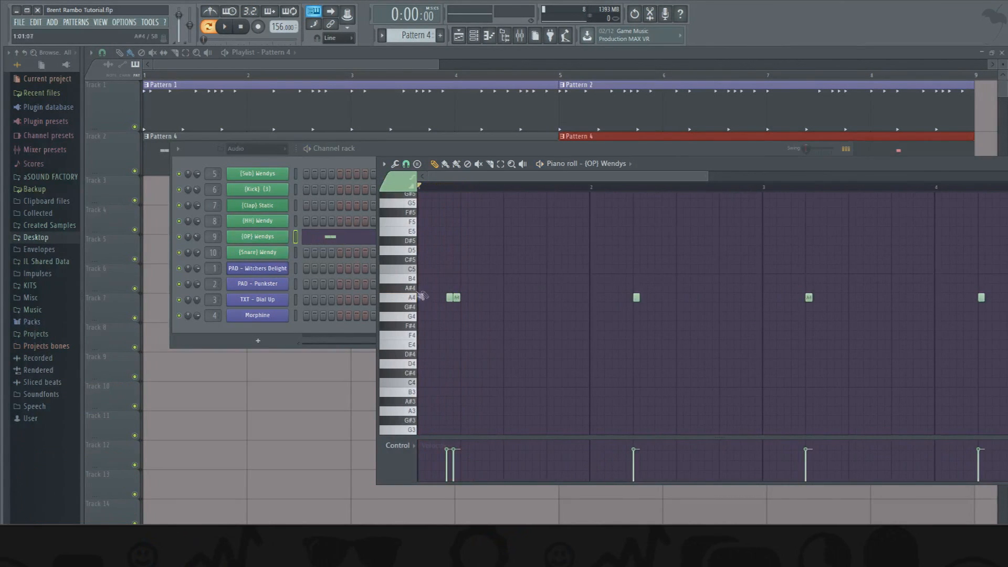
click(465, 279)
click(508, 280)
key(space)
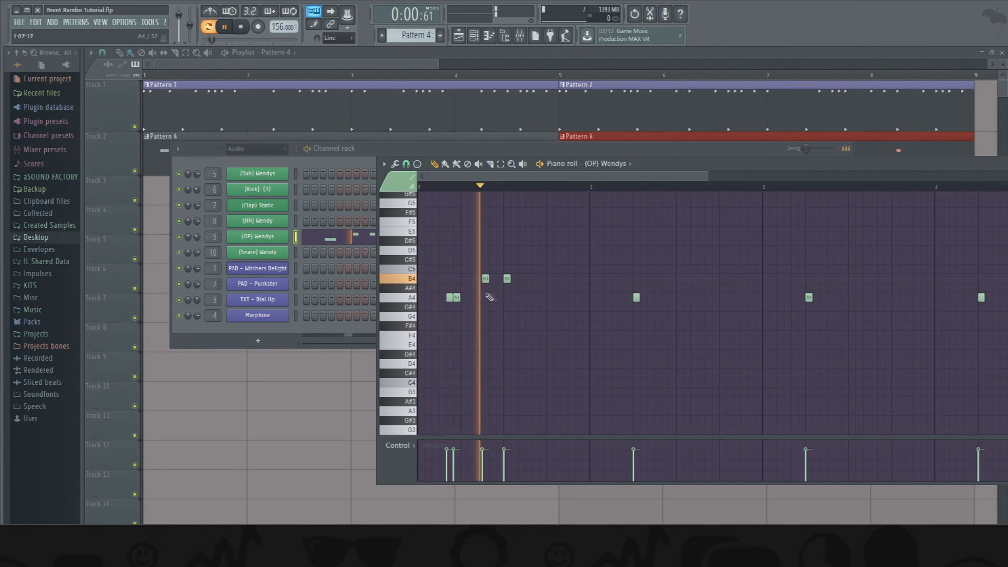
key(space)
click(242, 53)
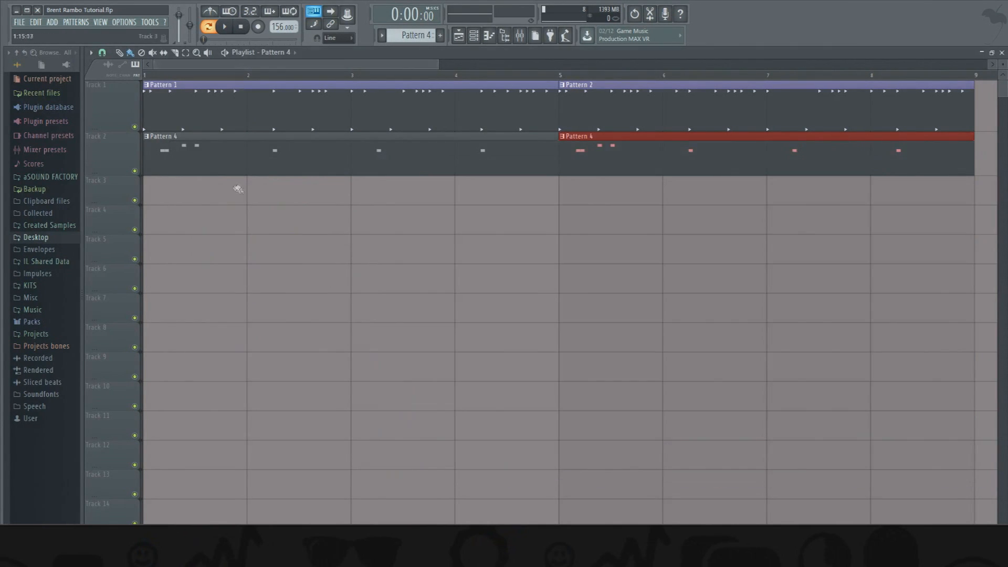
Play Pattern 4 briefly and open its (OP) Wendys part in the piano roll.
key(space)
key(space)
click(474, 35)
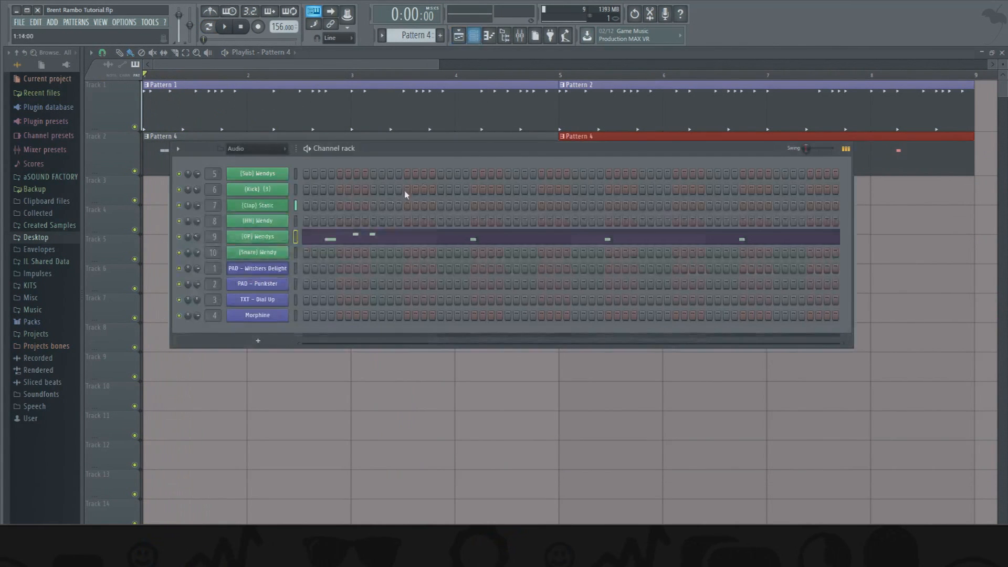
click(355, 239)
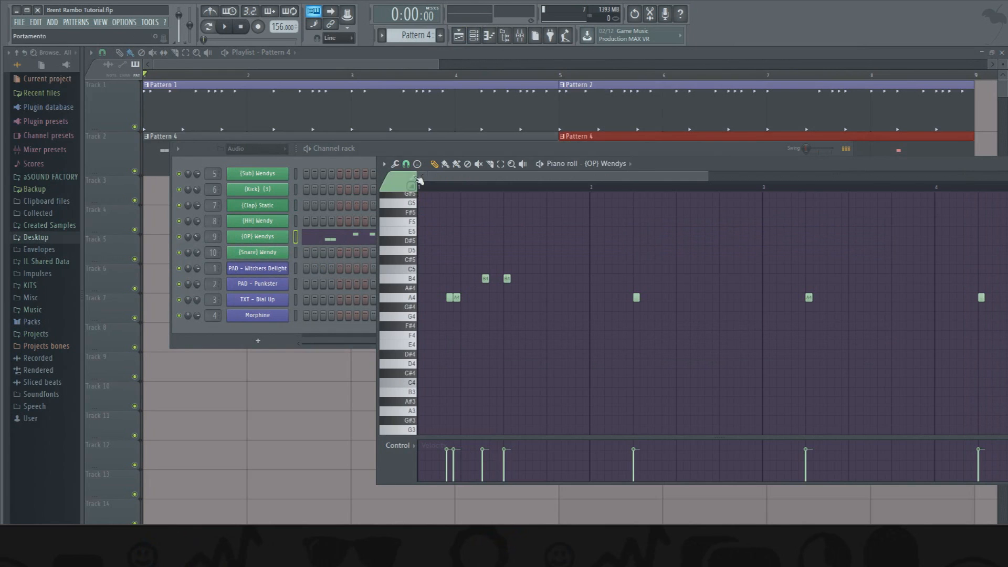
click(406, 165)
click(410, 175)
scroll(453, 190, down, 4)
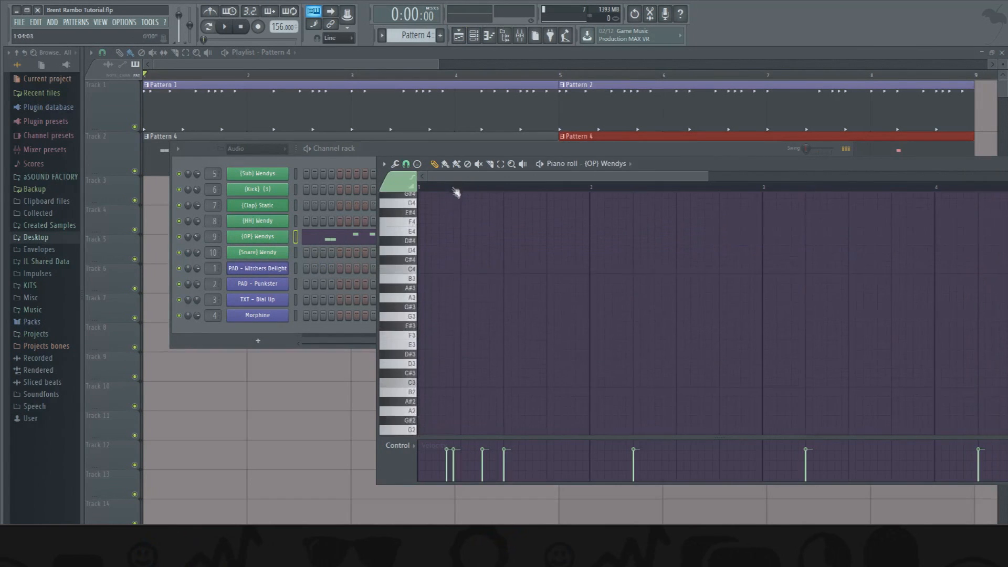
scroll(456, 192, down, 3)
scroll(492, 279, up, 7)
scroll(483, 357, down, 2)
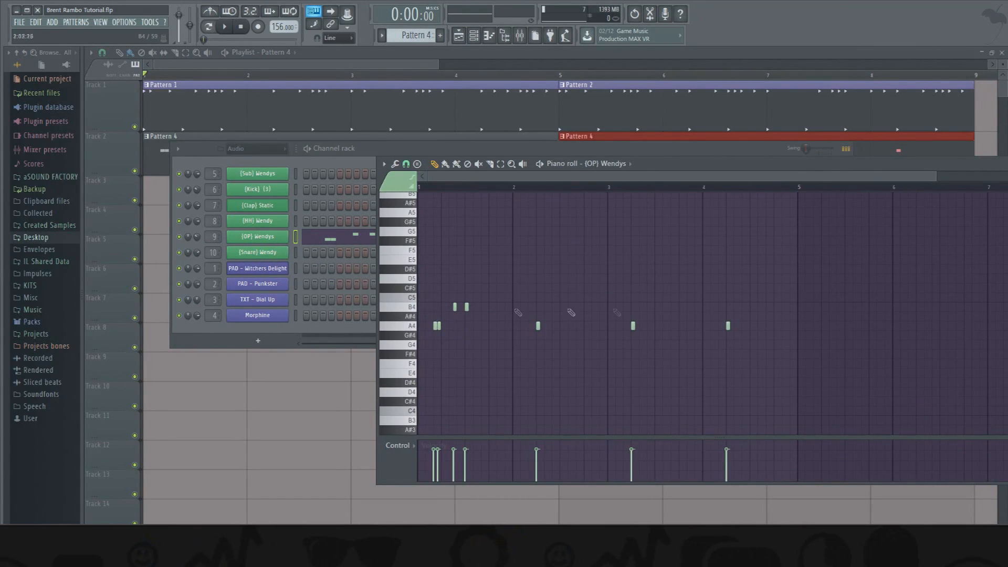
Shorten all (OP) Wendys notes to 8 ticks and deselect them.
drag(808, 246, 416, 378)
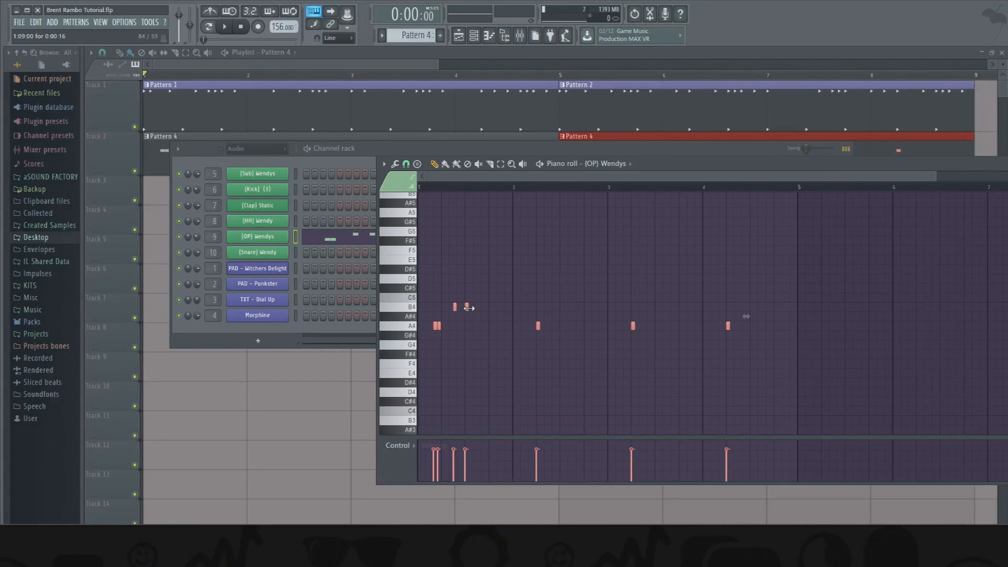
click(407, 164)
click(415, 214)
click(455, 356)
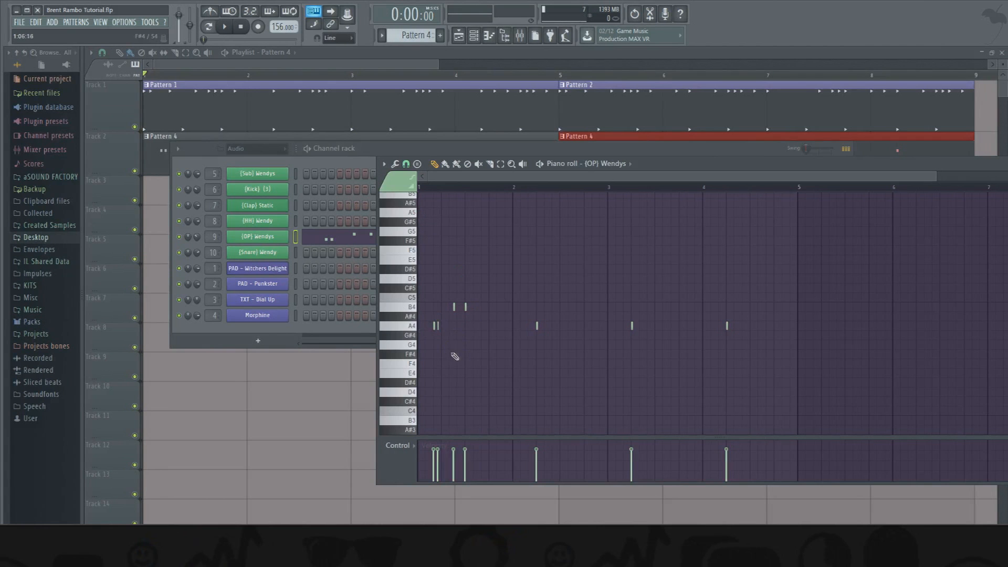
Add an 8-tick A4 note at step 3 of bar 1, just ahead of the existing pair, and audition the part.
click(412, 176)
click(420, 274)
scroll(435, 210, up, 4)
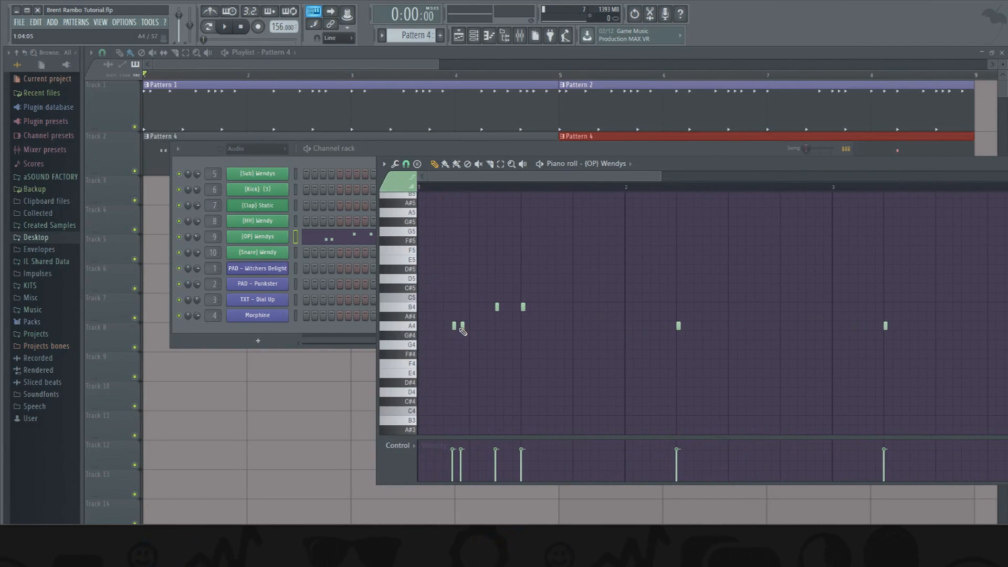
key(space)
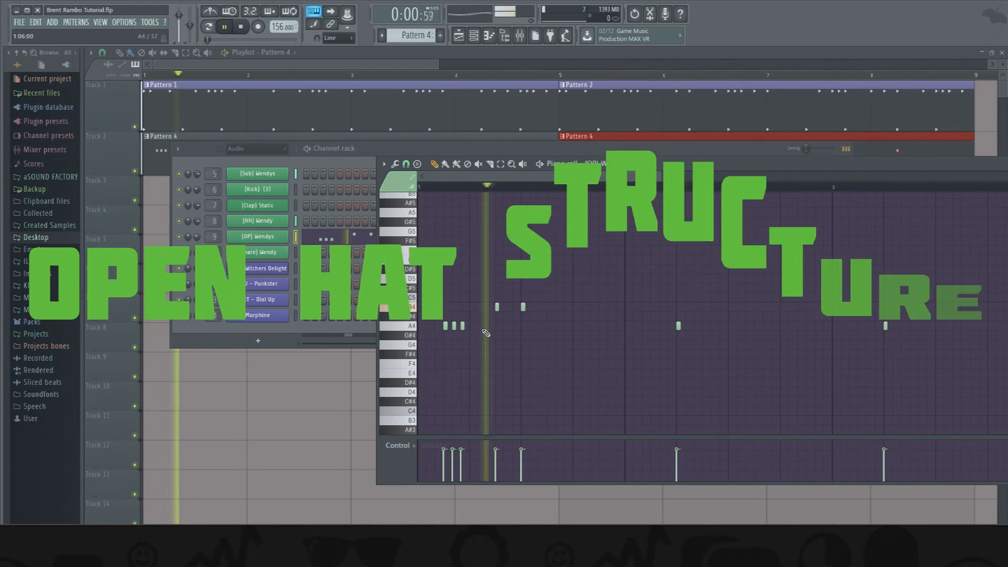
key(space)
key(space)
Add a G#4 note about three steps long at step 13 of bar 1 and lengthen the B4 note at step 9 to one step.
click(575, 336)
key(space)
drag(525, 306, 534, 307)
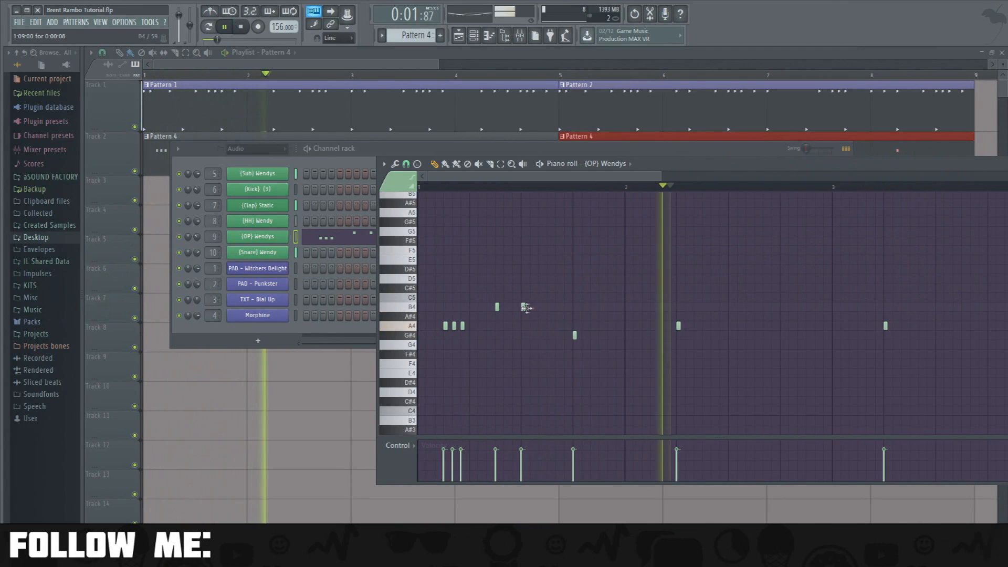
key(space)
key(space)
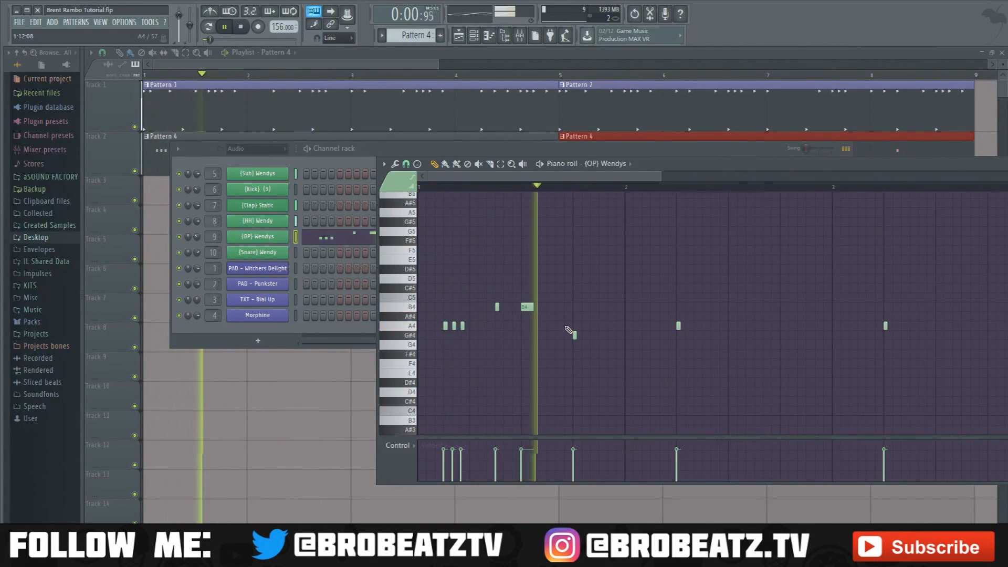
key(space)
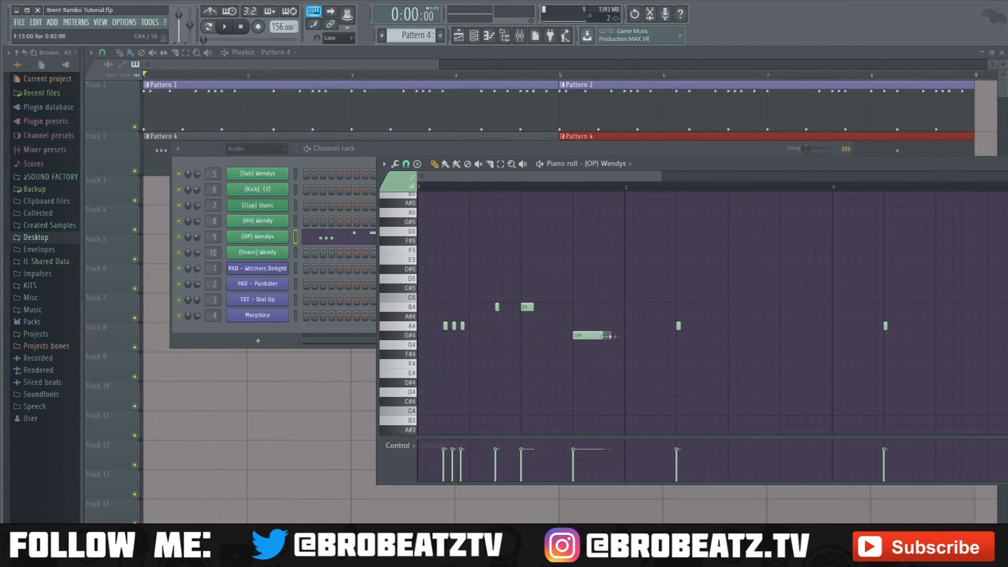
Add an E4 slide note about three steps long near step 14 of bar 1 and audition it.
click(596, 372)
key(space)
key(space)
Add a roll of four 8-tick G#4 notes at the start of bar 2, give them rising velocities and play it.
click(628, 335)
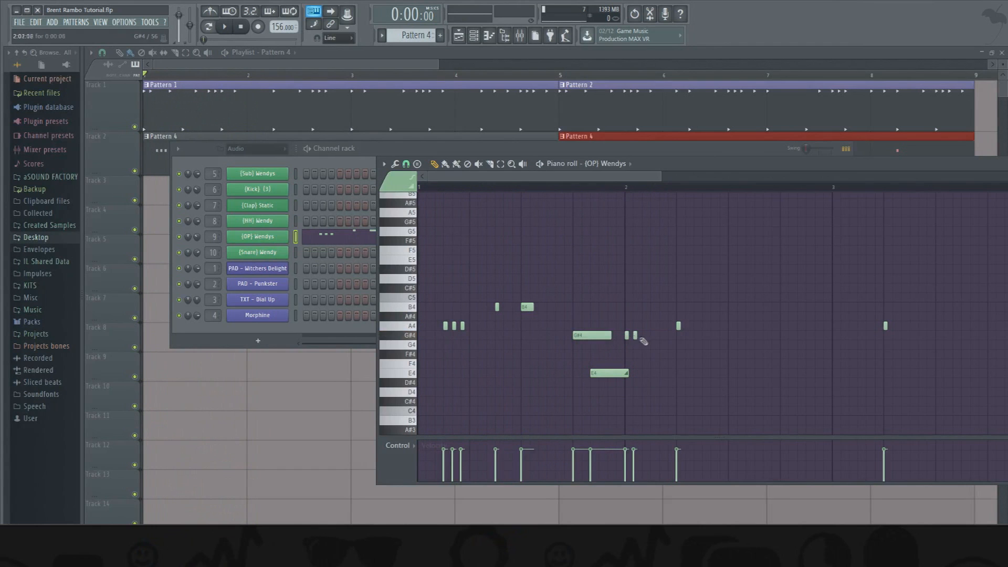
drag(624, 464, 643, 452)
key(space)
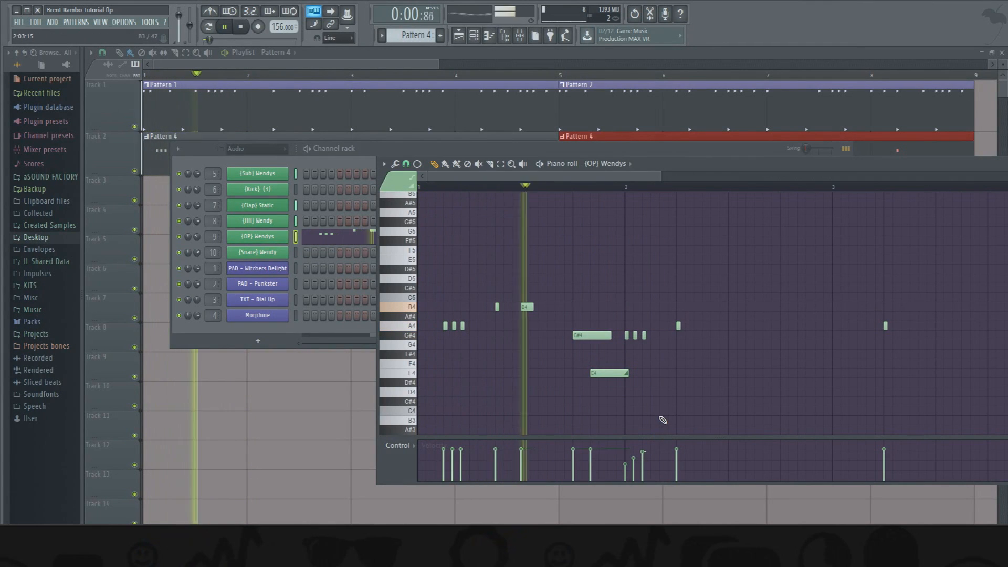
key(space)
click(653, 335)
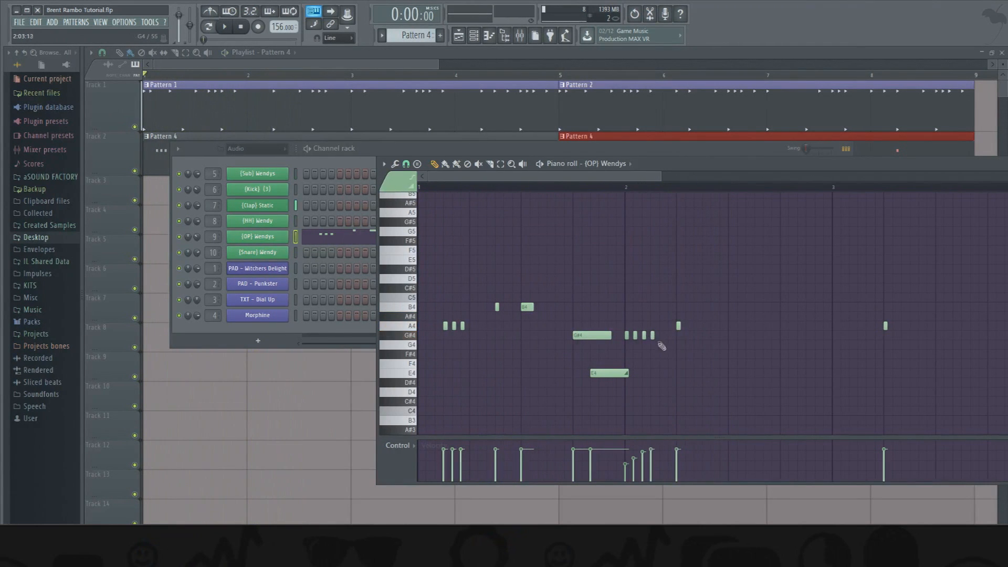
click(651, 445)
key(space)
In bar 2, add a short A4 note at step 7 and B4 notes about 2 steps 8 ticks long at steps 11 and 15, then audition.
click(705, 325)
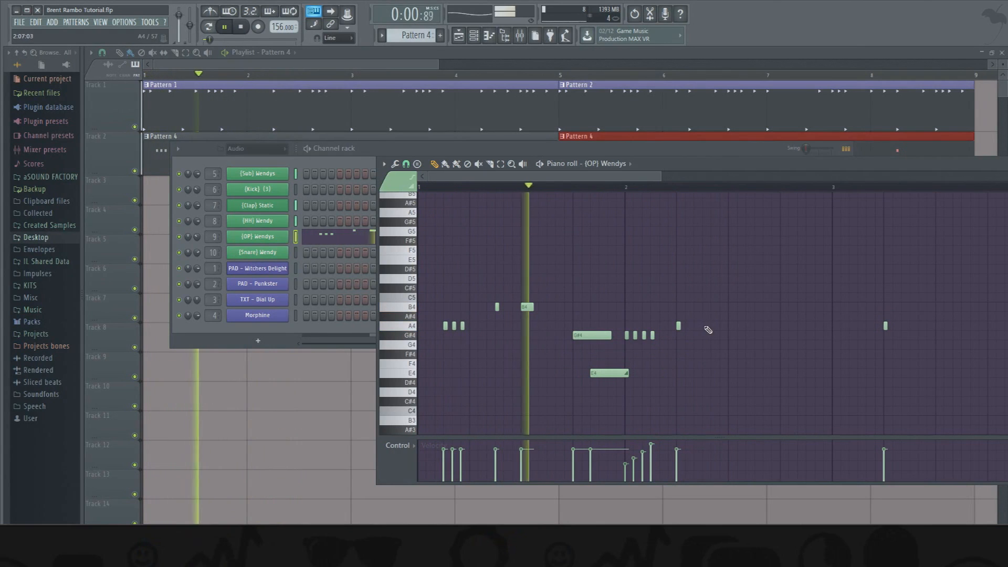
key(space)
click(757, 326)
drag(756, 324, 756, 304)
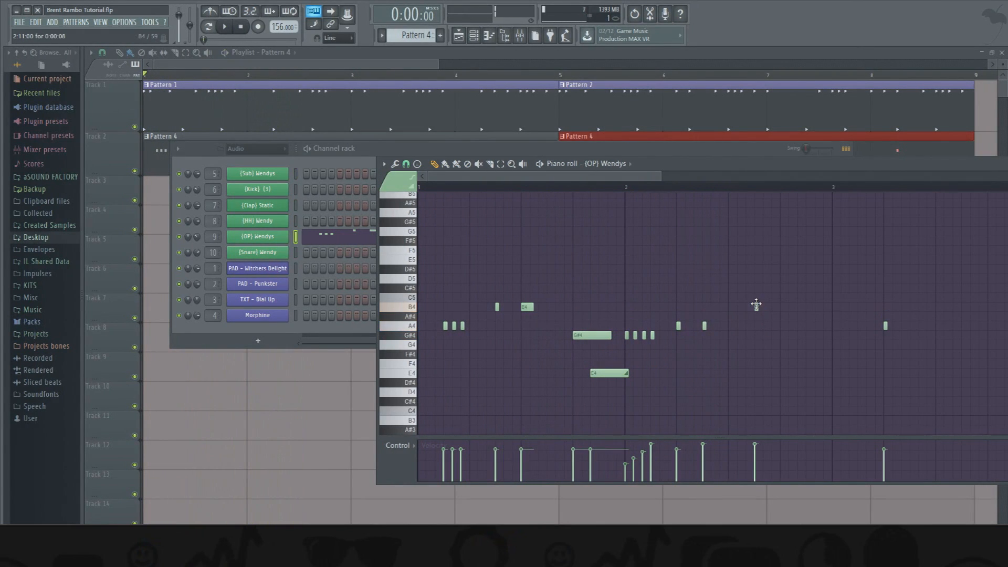
click(808, 307)
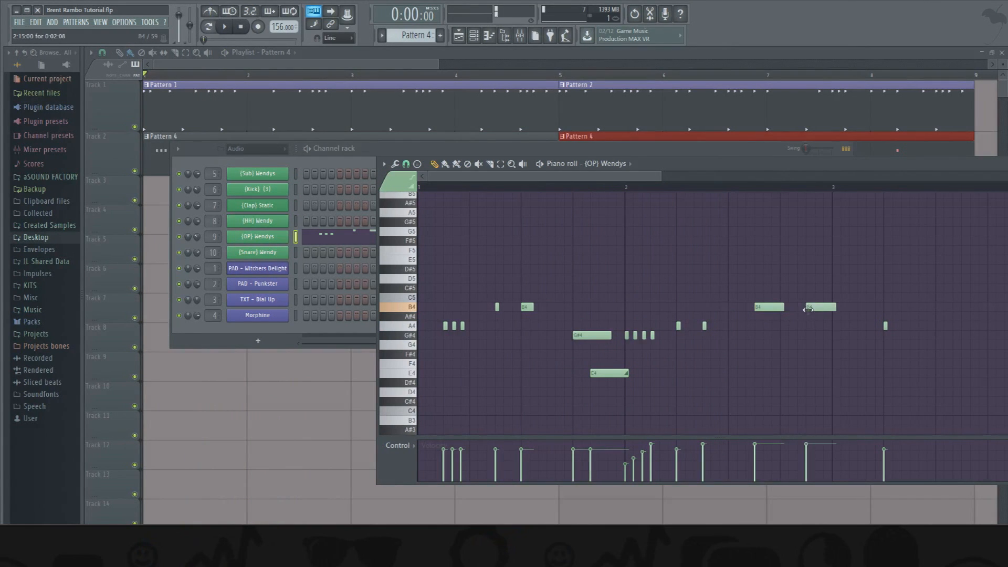
key(space)
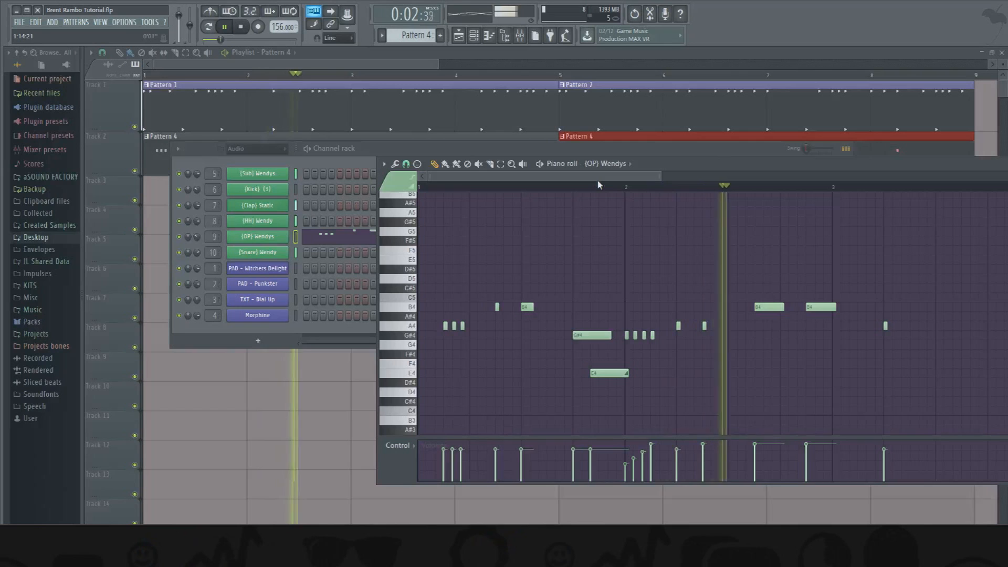
key(space)
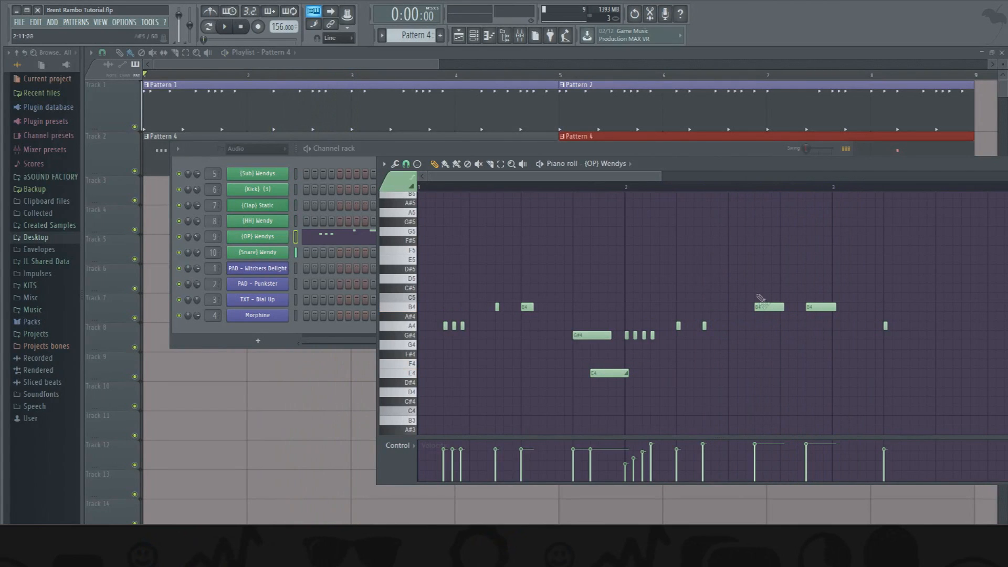
Add 8-tick D#5 and C#5 slide notes at about steps 11 and 13 of bar 2 above the long B4 note and play them.
click(767, 270)
click(780, 270)
right_click(780, 271)
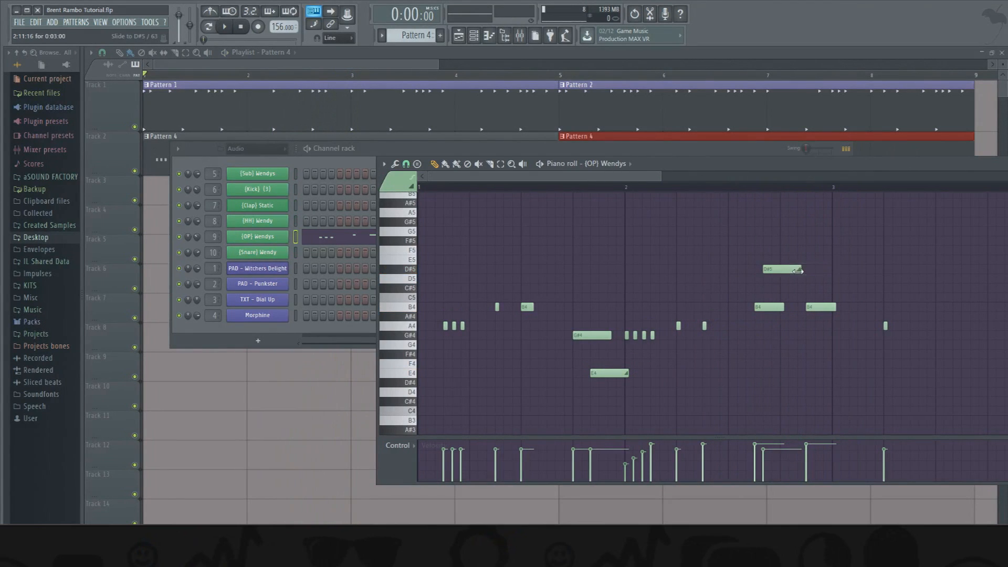
click(781, 288)
key(space)
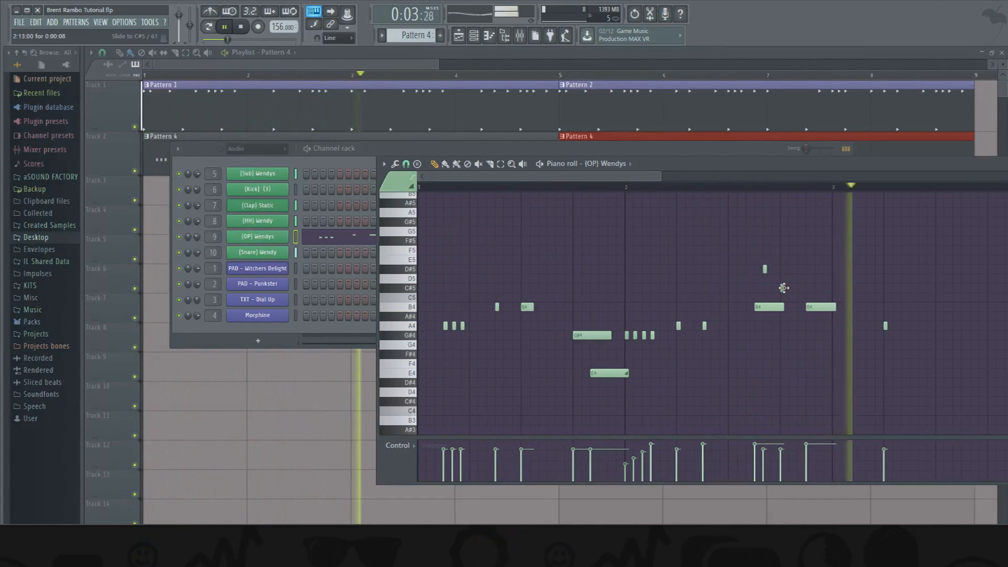
key(space)
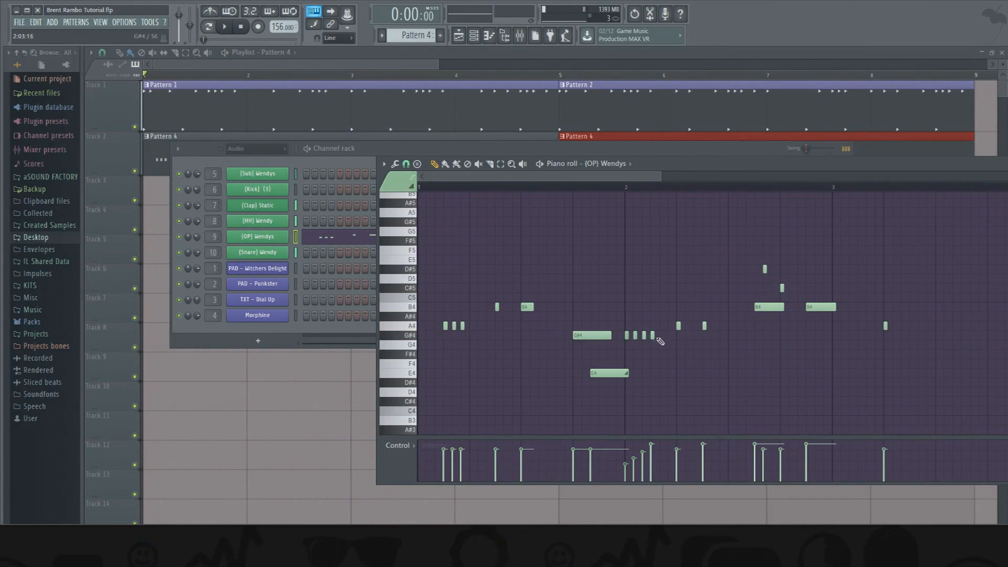
Add three short G#4 notes with rising velocities from step 15 of bar 2 and play the pattern.
click(808, 335)
click(817, 335)
click(825, 335)
key(space)
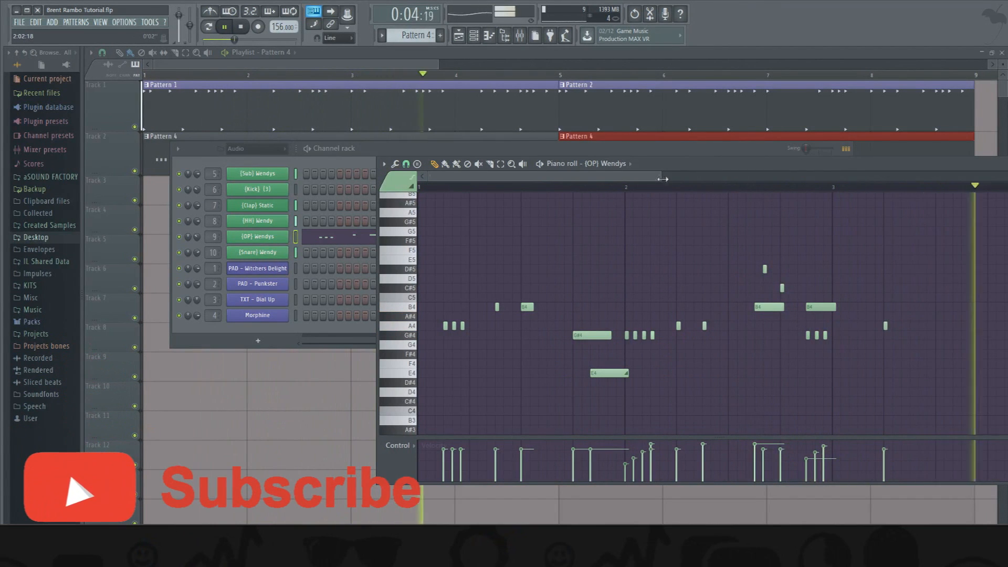
Delete the single A4 notes in bars 3 and 4 and copy all notes of bars 1 and 2 into bars 3 and 4.
drag(688, 178, 915, 179)
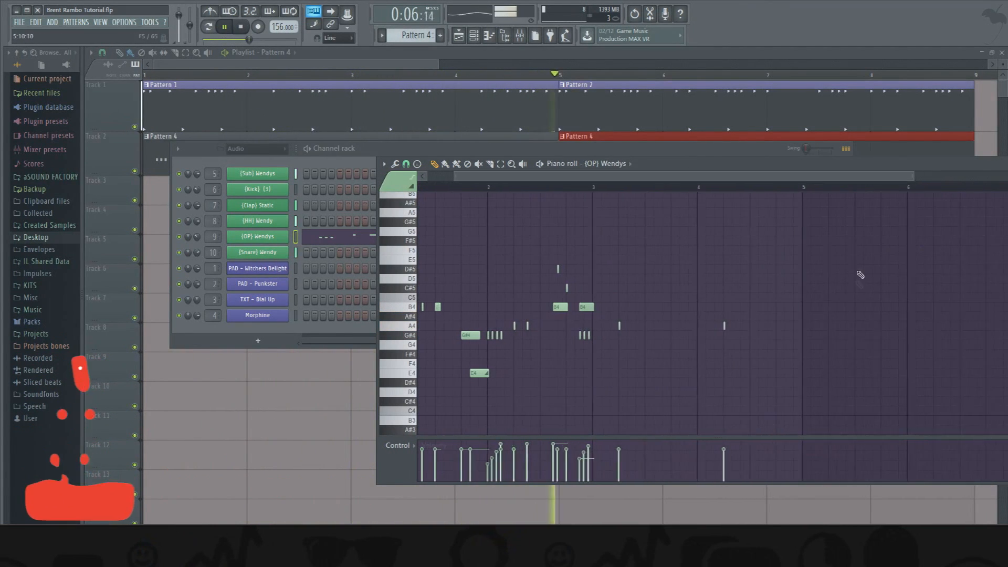
key(space)
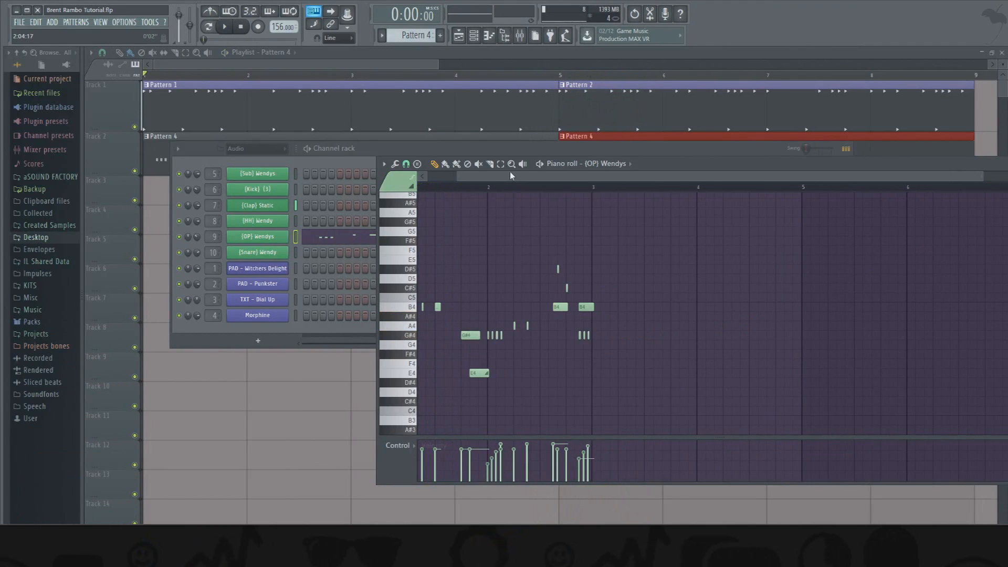
drag(512, 175, 480, 175)
drag(711, 218, 418, 415)
drag(431, 326, 640, 330)
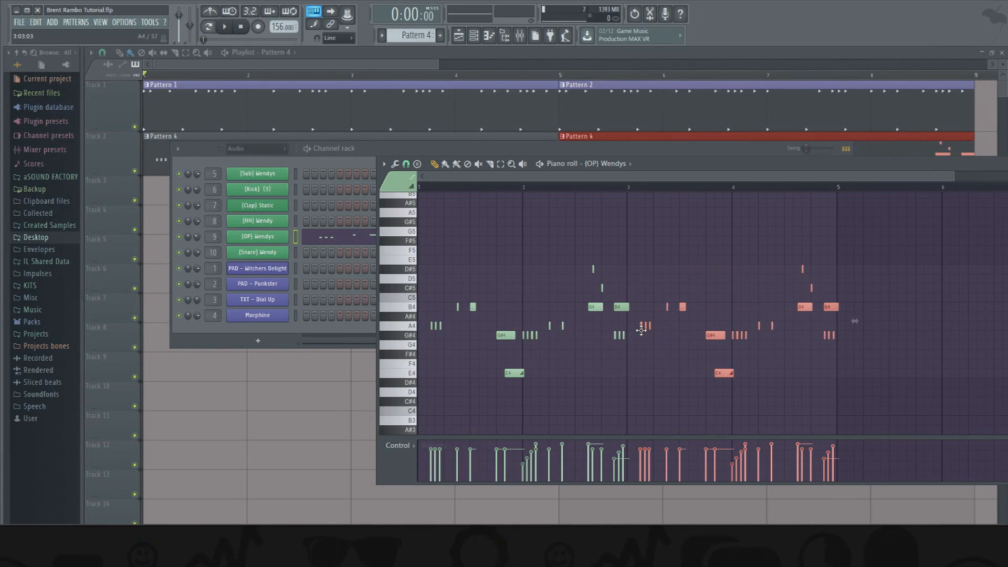
click(657, 354)
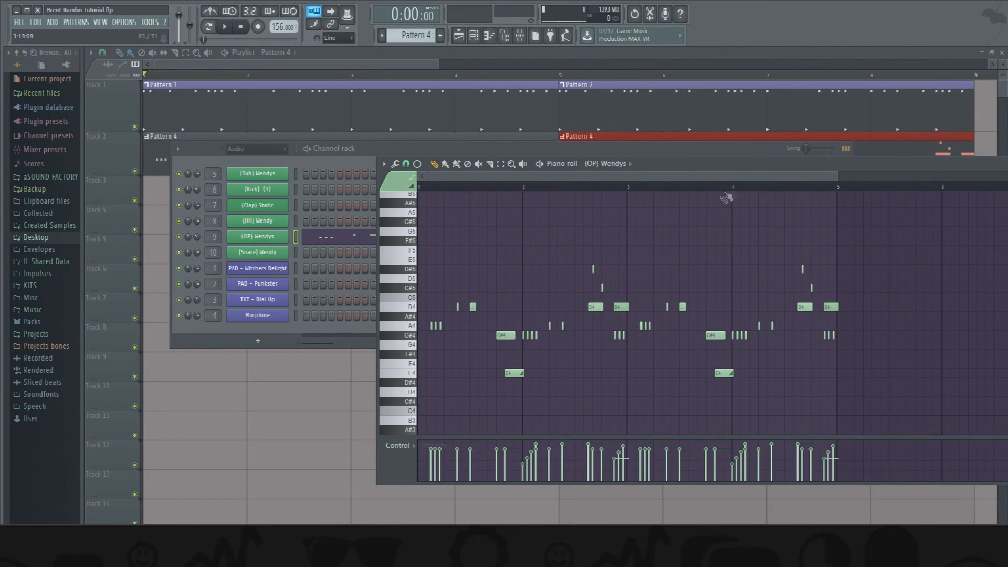
Lower the velocity of the first G#4 note in bar 2 and audition the part from bar 2.
click(408, 165)
click(480, 189)
scroll(534, 187, up, 3)
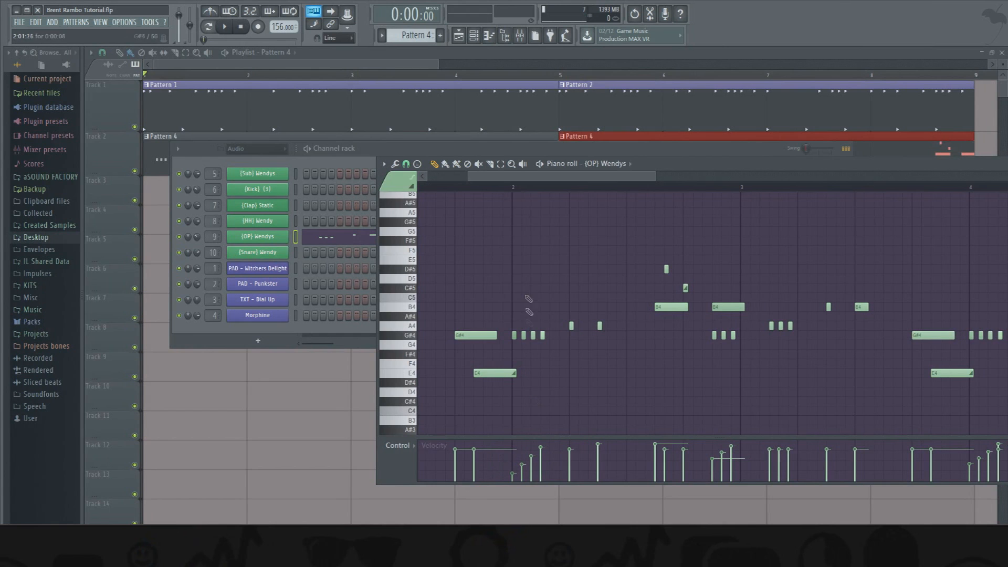
click(514, 189)
key(space)
key(space)
key(space)
key(space)
Raise the phrase around the start of bar 4, placing its G#4 notes on E5, the E4 slide on B4 and the A4 note on C5.
drag(512, 177, 624, 208)
drag(556, 323, 656, 407)
key(ctrl+Up)
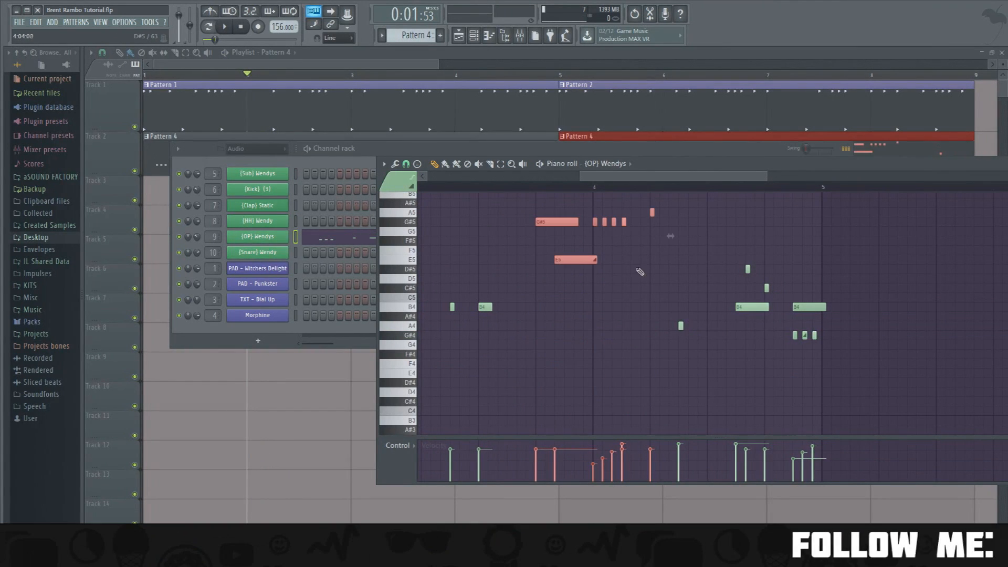
key(ctrl+d)
drag(653, 216, 569, 308)
ctrl+click(526, 291)
During playback, add a one-step B4 note at step 11 of bar 3 and three short A4 notes with rising velocities from step 9 of bar 4.
key(space)
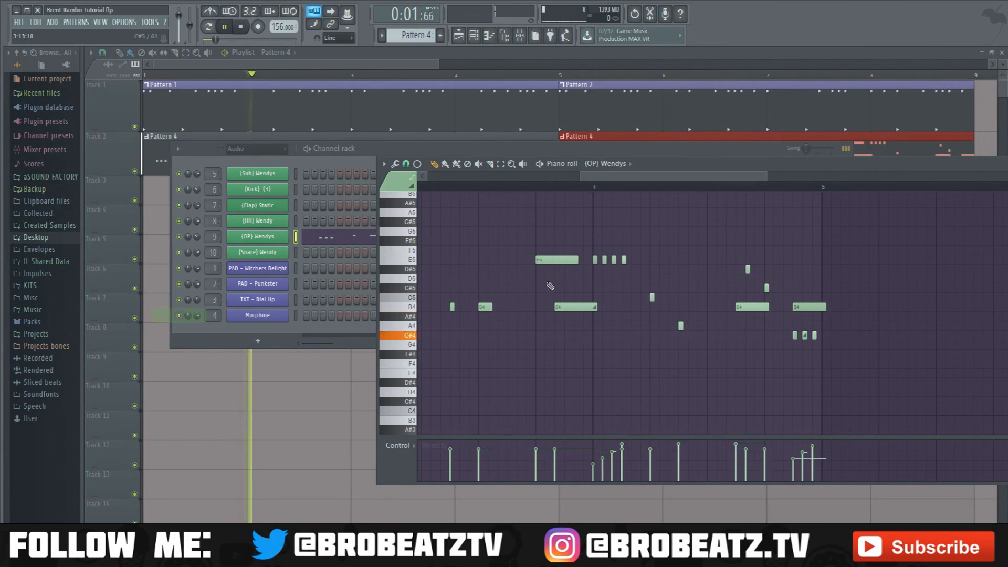
click(511, 306)
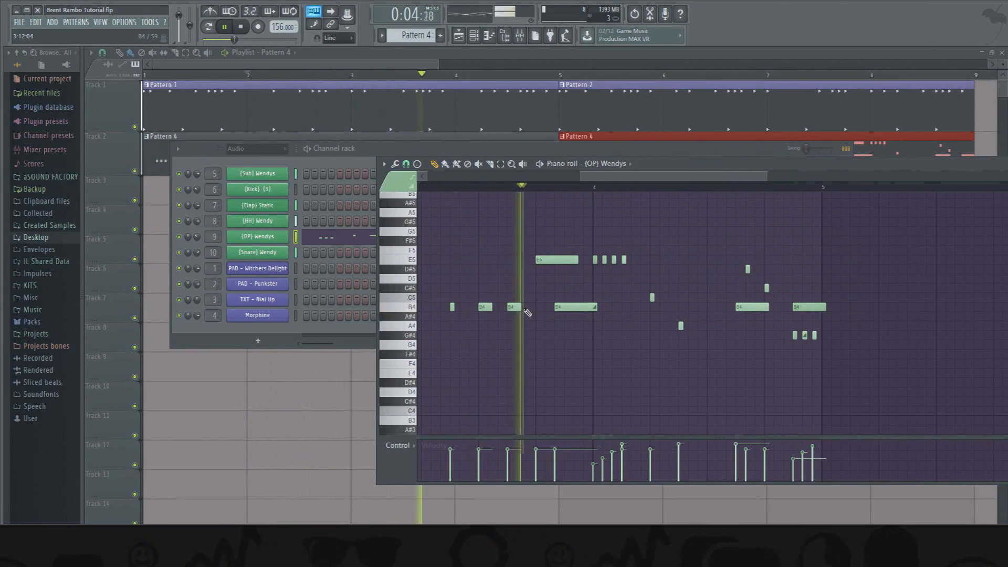
click(709, 326)
click(728, 326)
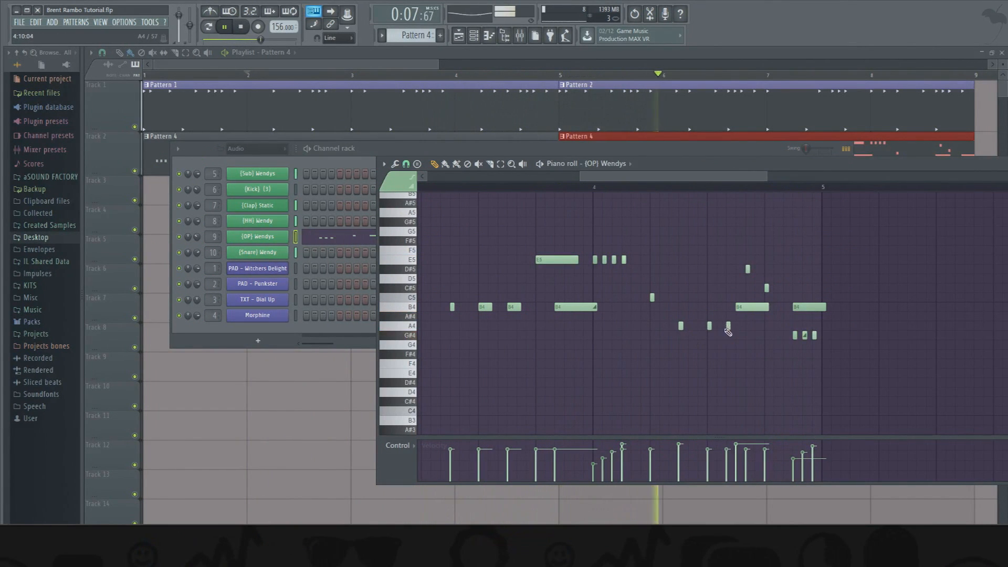
click(718, 326)
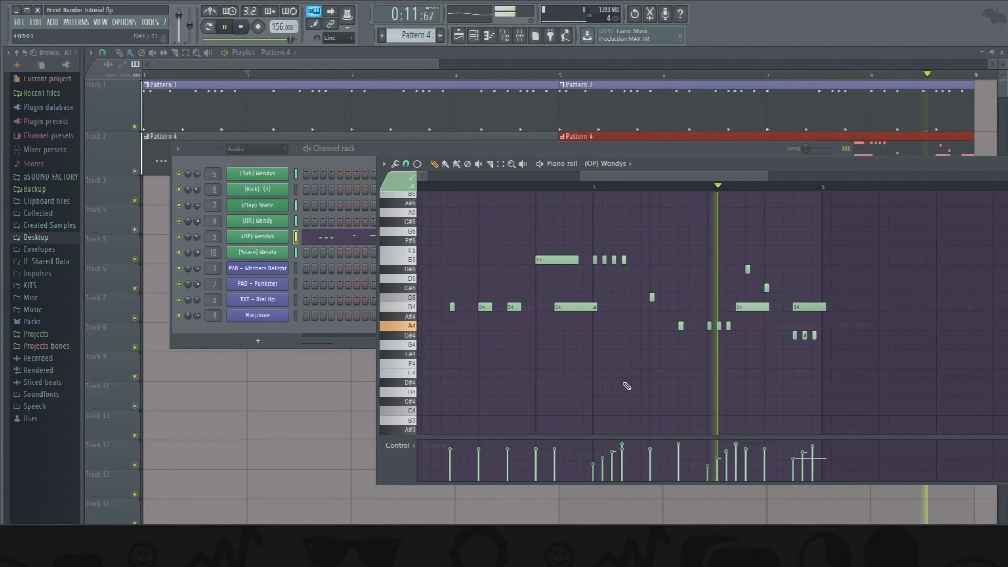
key(space)
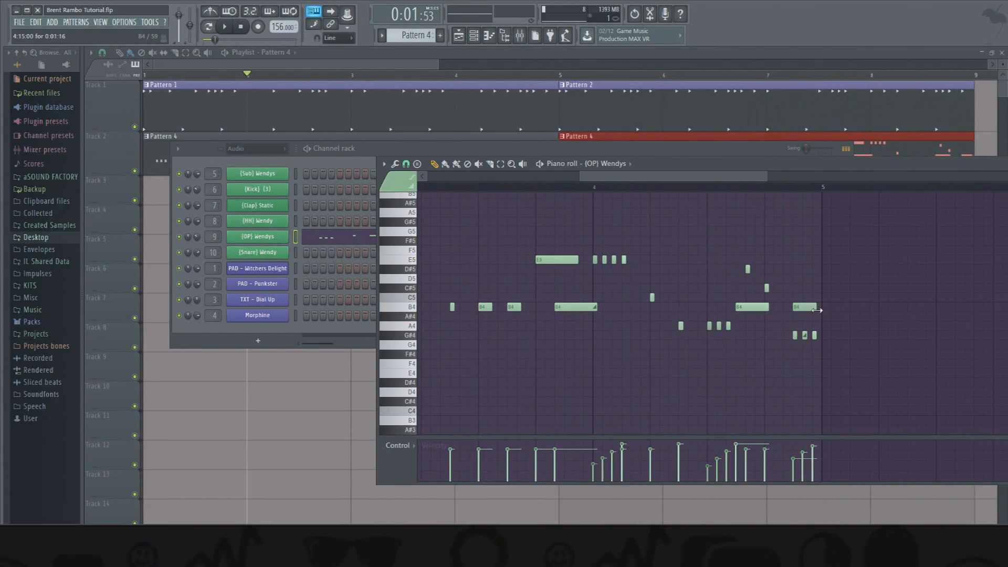
Shorten the last B4 note in bar 4 to 1 step 16 ticks and show note panning in the control lane.
drag(817, 310, 817, 310)
click(420, 449)
click(411, 466)
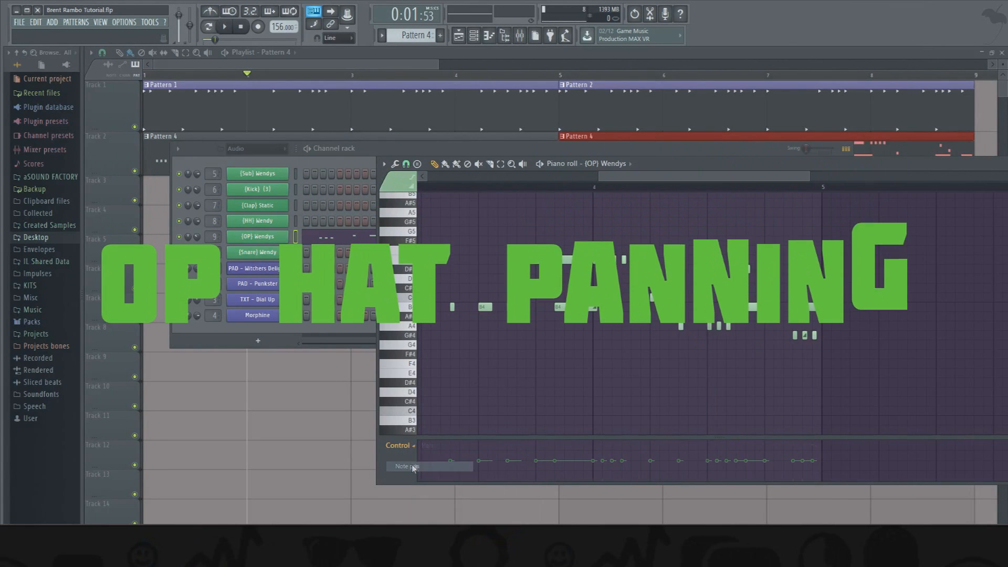
Pan the (OP) Wendys notes to the right across all four bars, with the amount growing towards bar 4.
drag(601, 179, 424, 179)
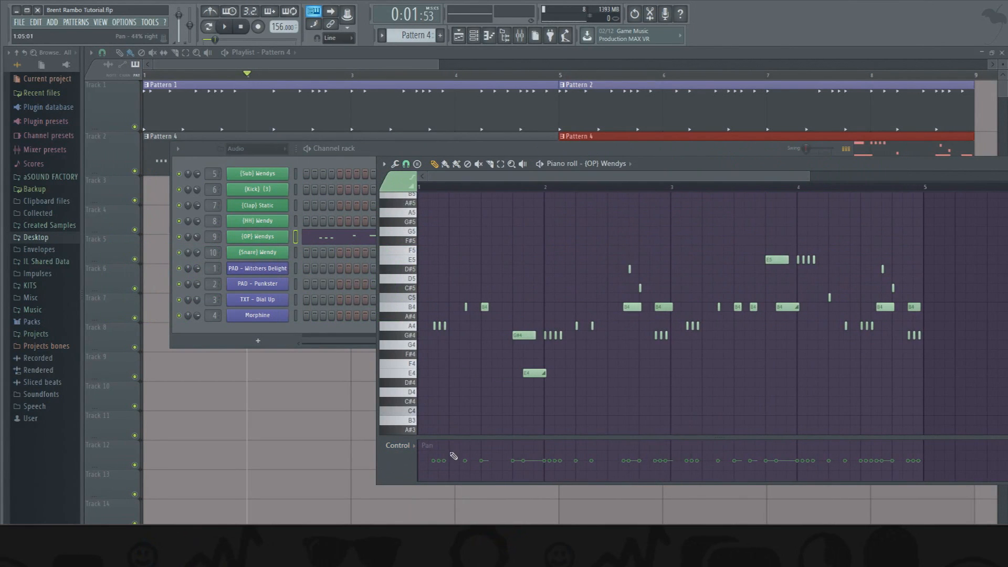
drag(438, 430, 941, 417)
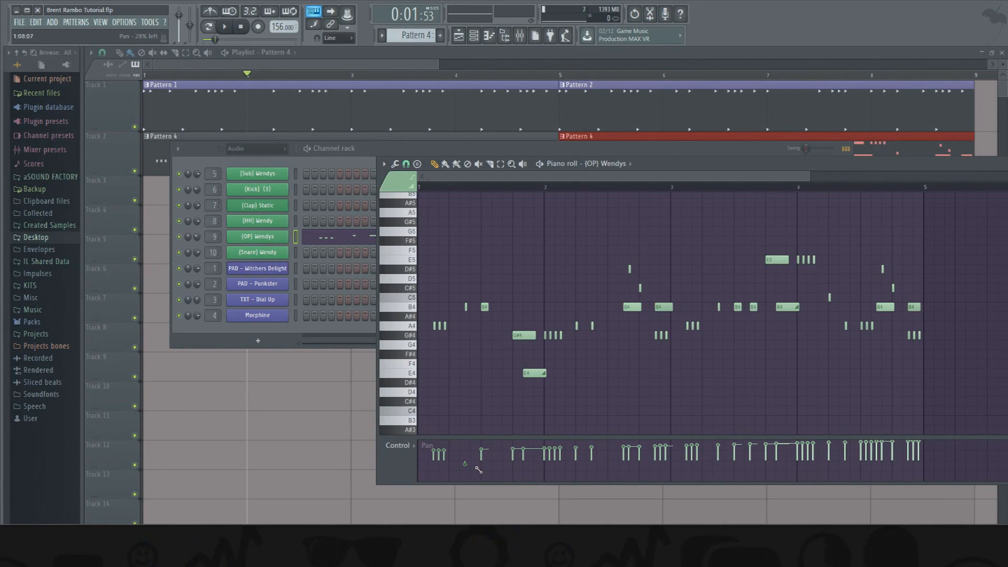
click(818, 479)
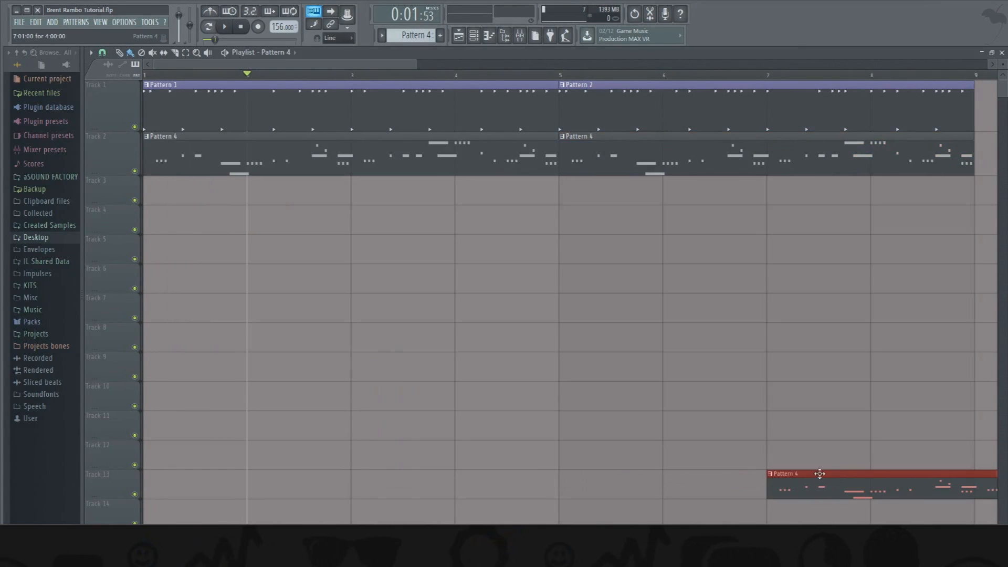
right_click(820, 475)
click(475, 38)
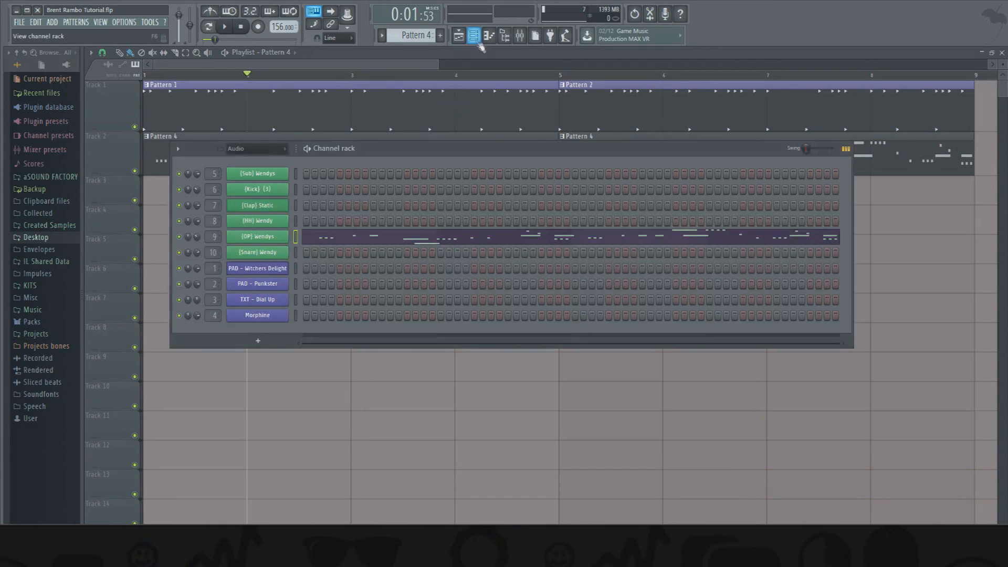
click(442, 245)
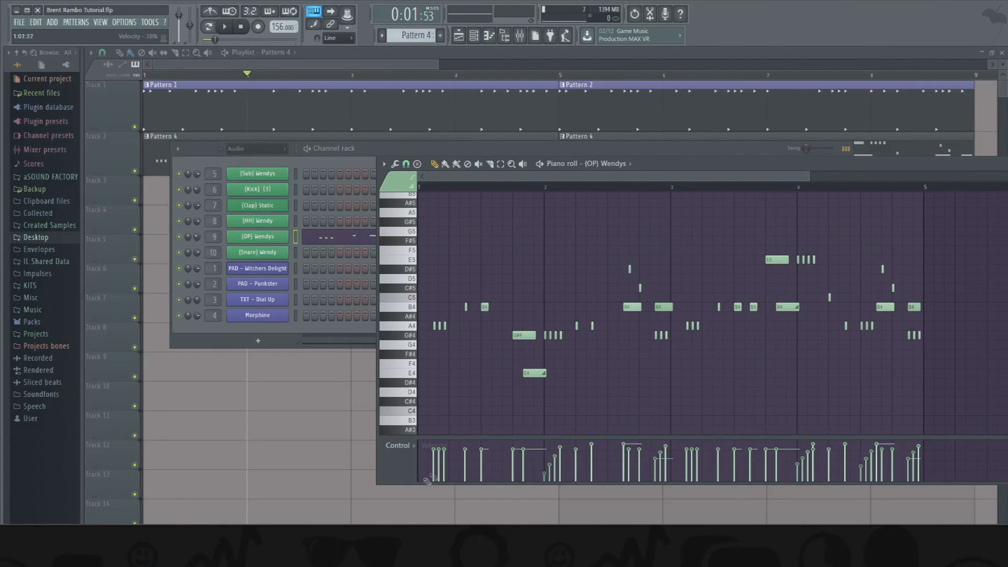
Edit the (OP) Wendys note panning so individual notes alternate left and right by varying amounts from bar 1 to bar 4.
click(405, 451)
click(407, 466)
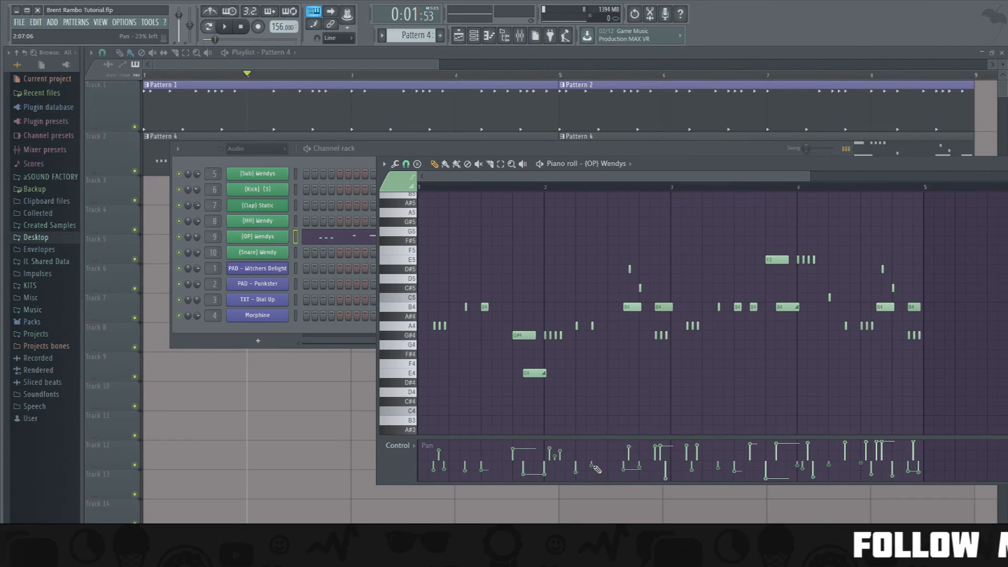
click(654, 456)
click(687, 451)
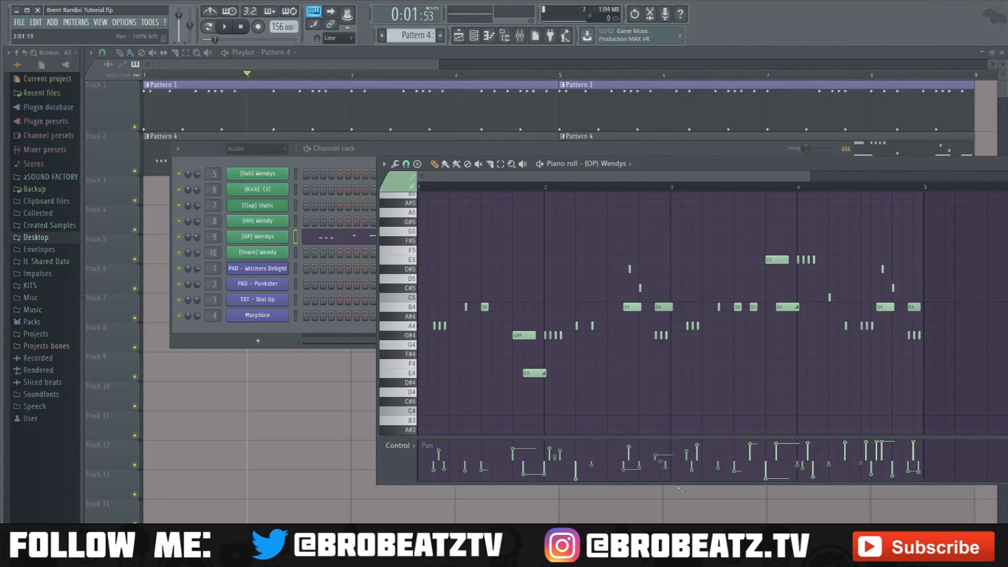
drag(687, 497, 701, 473)
click(726, 446)
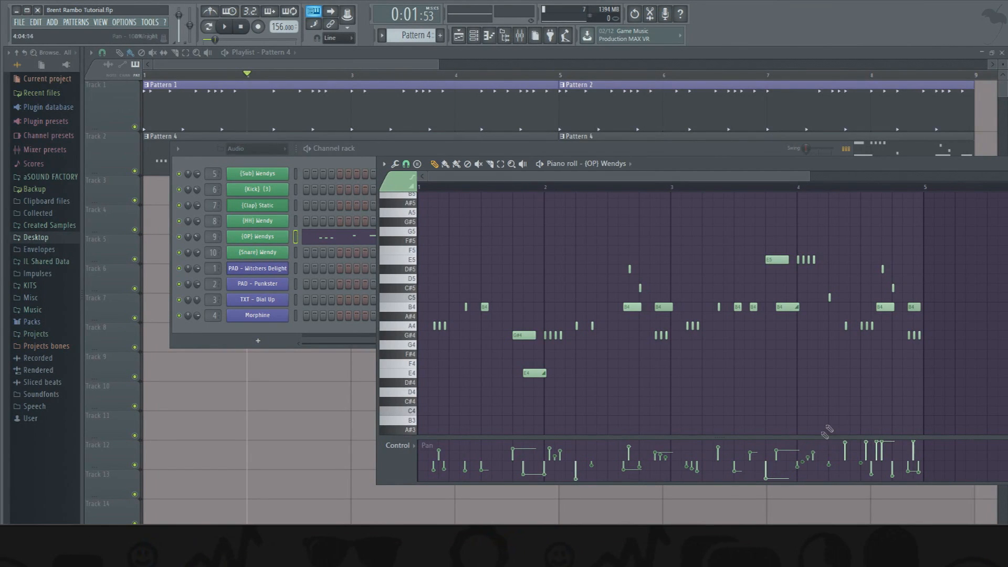
During playback, pan the bar 4 A4 note at step 7 fully left and the B4 and D#5 notes around step 11 left.
key(space)
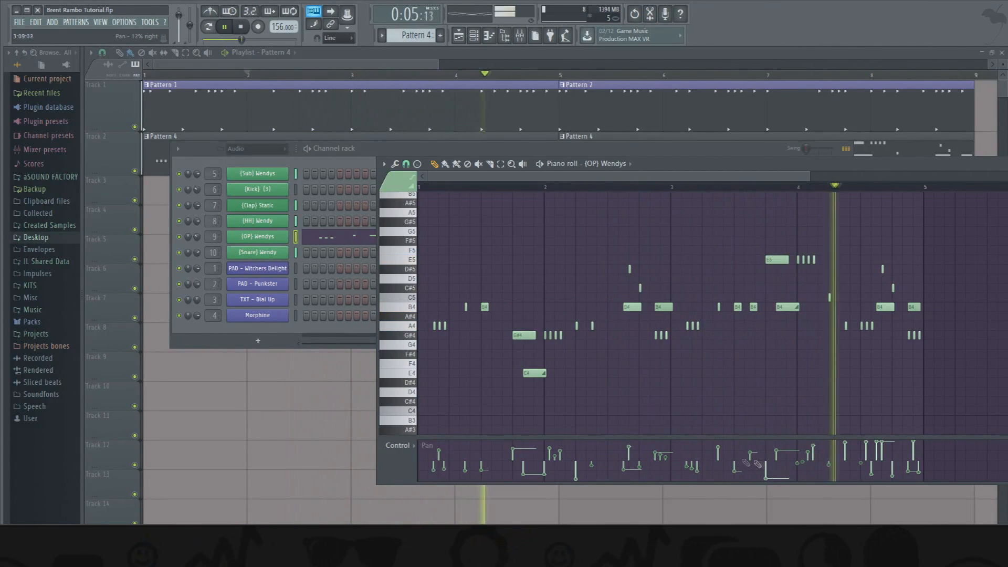
click(845, 480)
drag(876, 475, 883, 475)
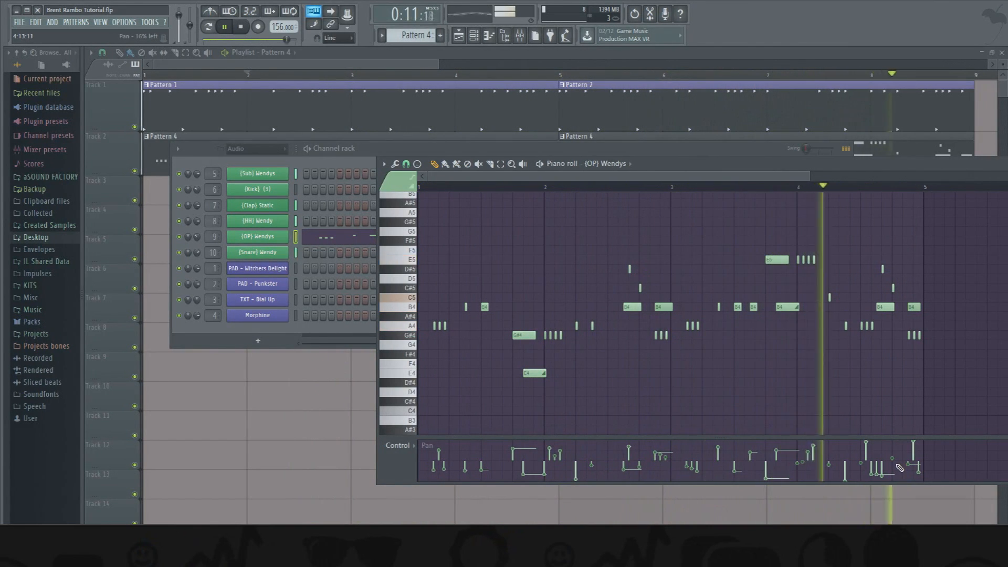
click(242, 28)
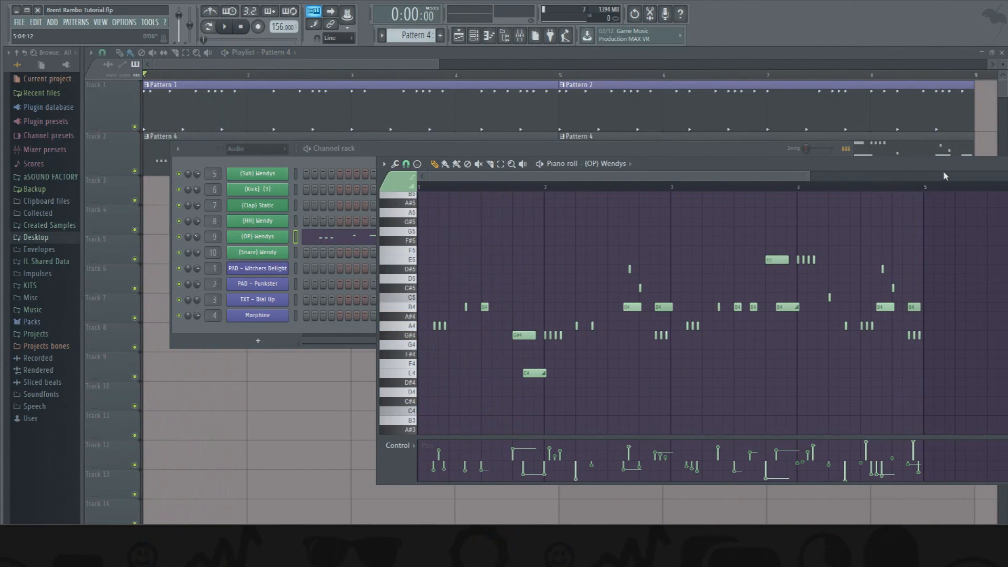
Close the (OP) Wendys piano roll, move the channel rack below the playlist clips and bring the playlist to the front.
drag(937, 167, 702, 170)
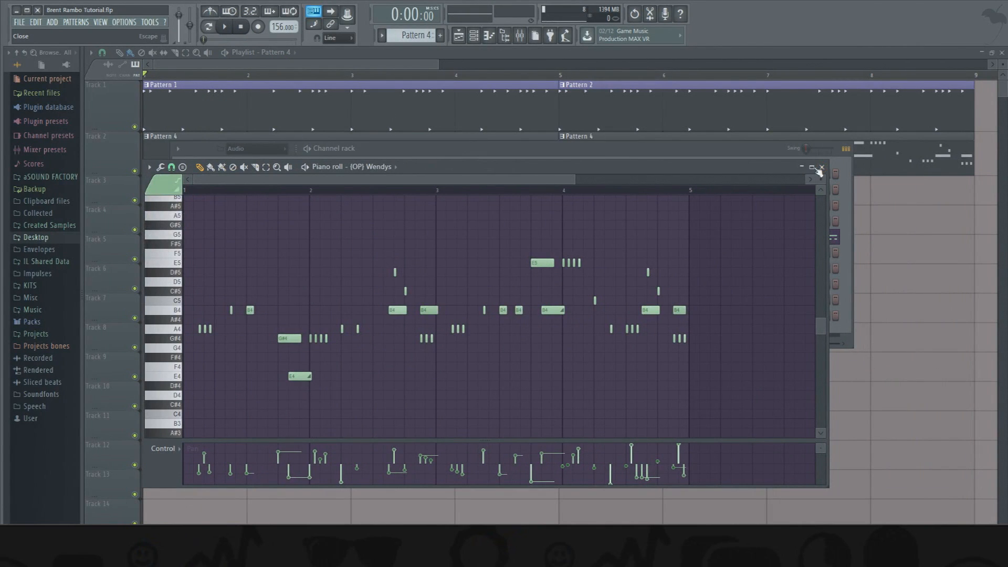
click(822, 167)
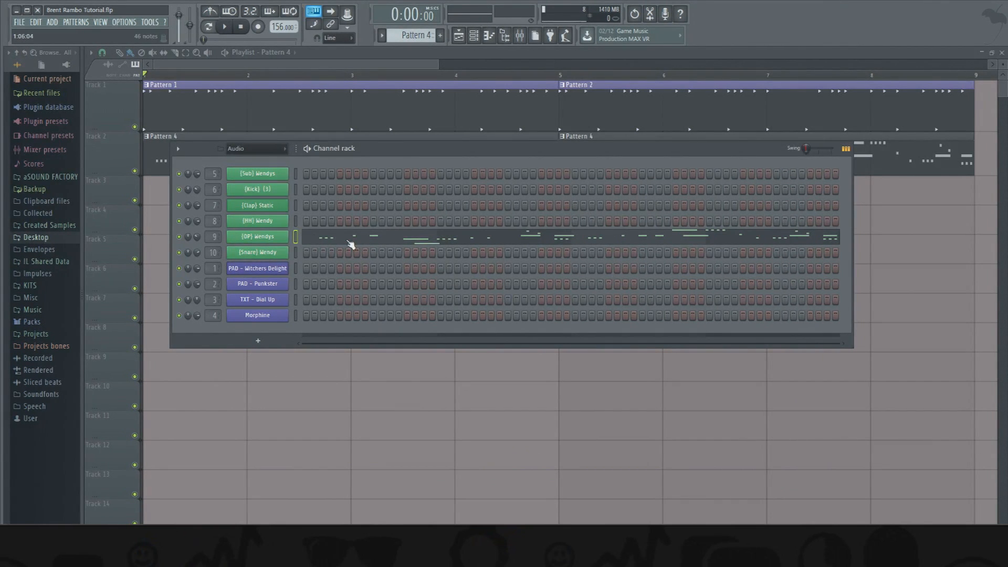
drag(344, 157, 322, 199)
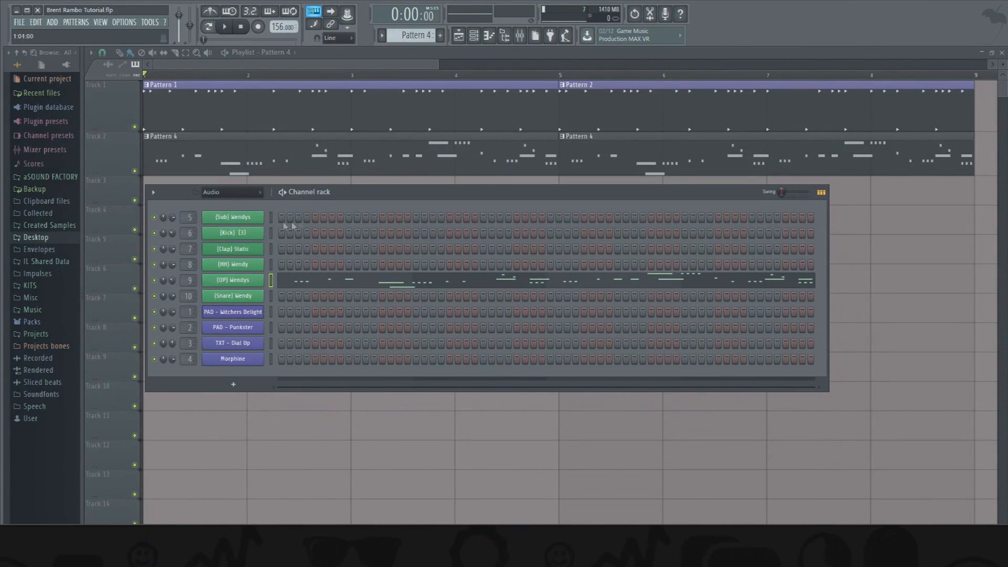
drag(440, 63, 445, 63)
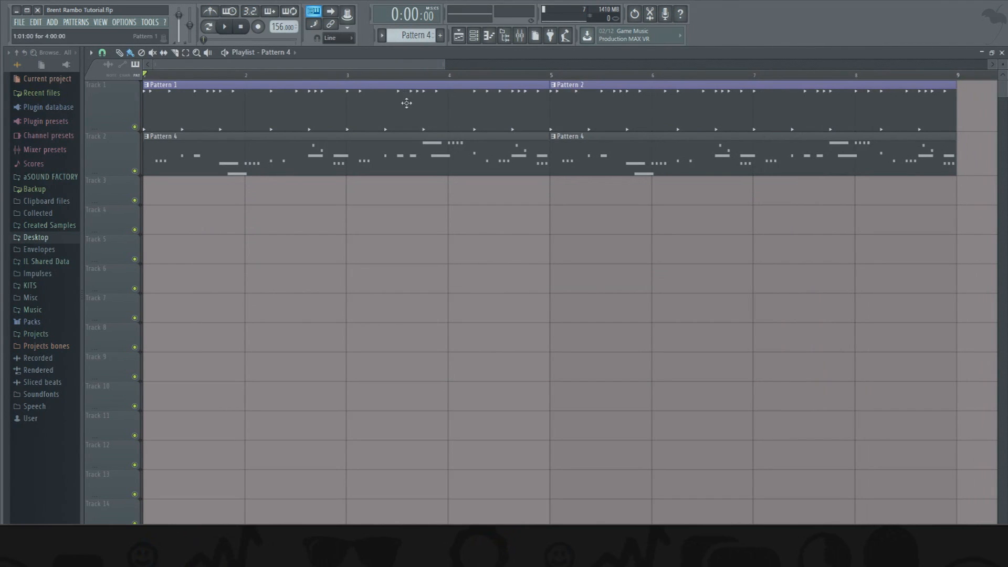
Rebalance the (OP) Wendys, (HH) Wendy and (Sub) Wendys mixer volumes during playback, raising the open hat and setting the sub to -15.3 dB.
click(519, 35)
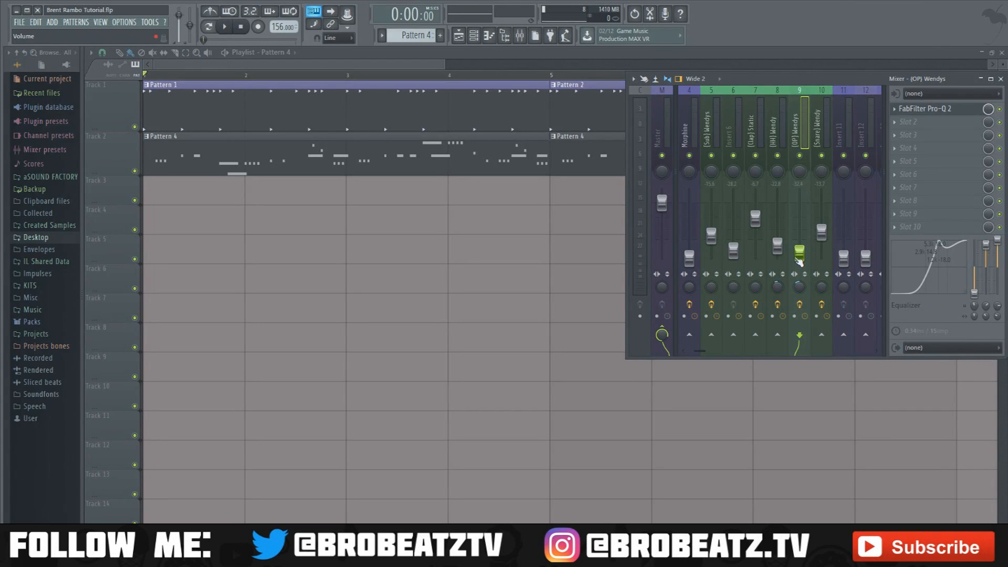
key(space)
drag(799, 254, 778, 245)
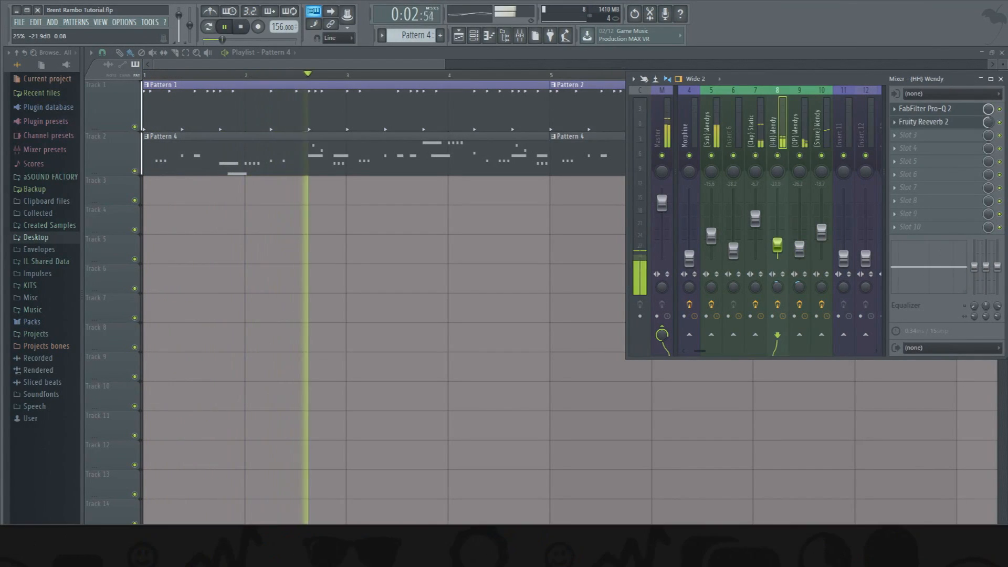
drag(799, 176, 799, 175)
click(785, 181)
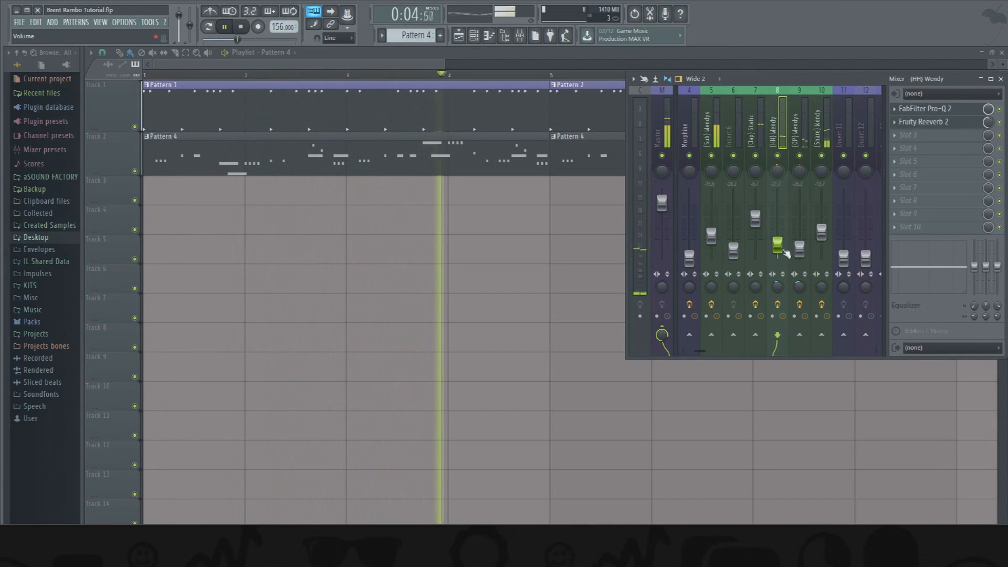
drag(715, 240, 715, 239)
key(space)
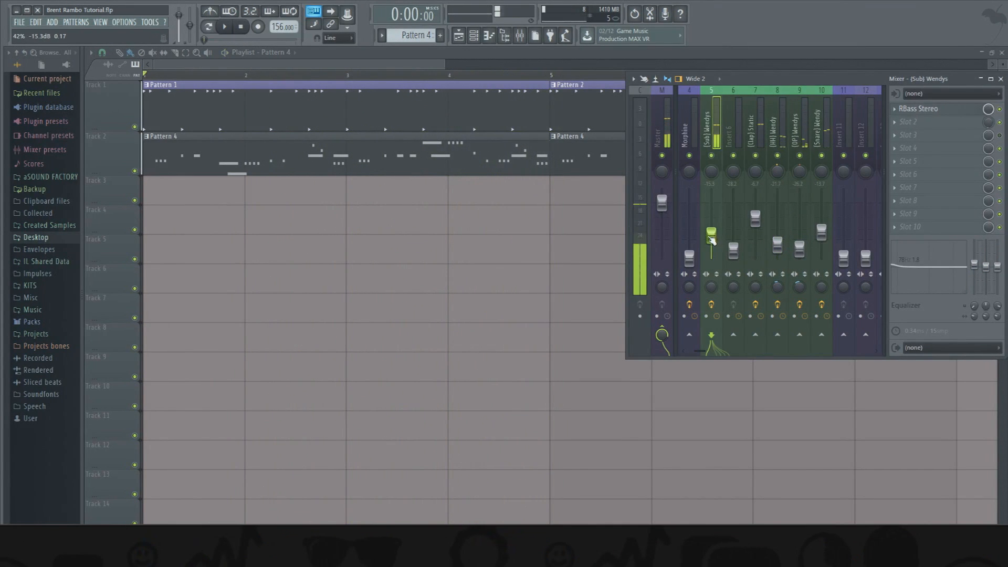
Copy the (Sub) Wendys steps and paste them onto (Kick) (3) in Pattern 2 and Pattern 1.
click(478, 37)
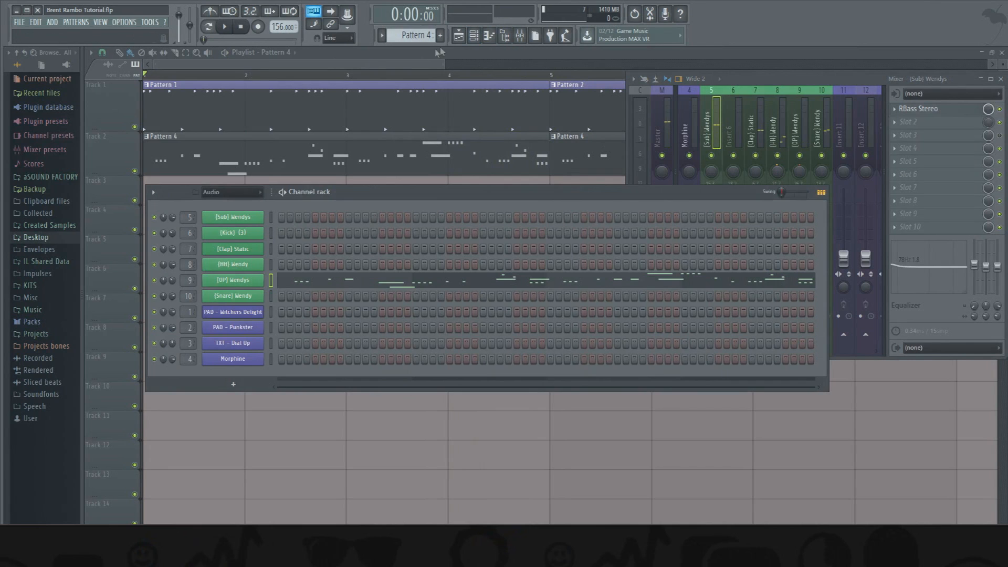
scroll(416, 35, down, 2)
right_click(251, 216)
click(370, 229)
right_click(251, 233)
click(374, 255)
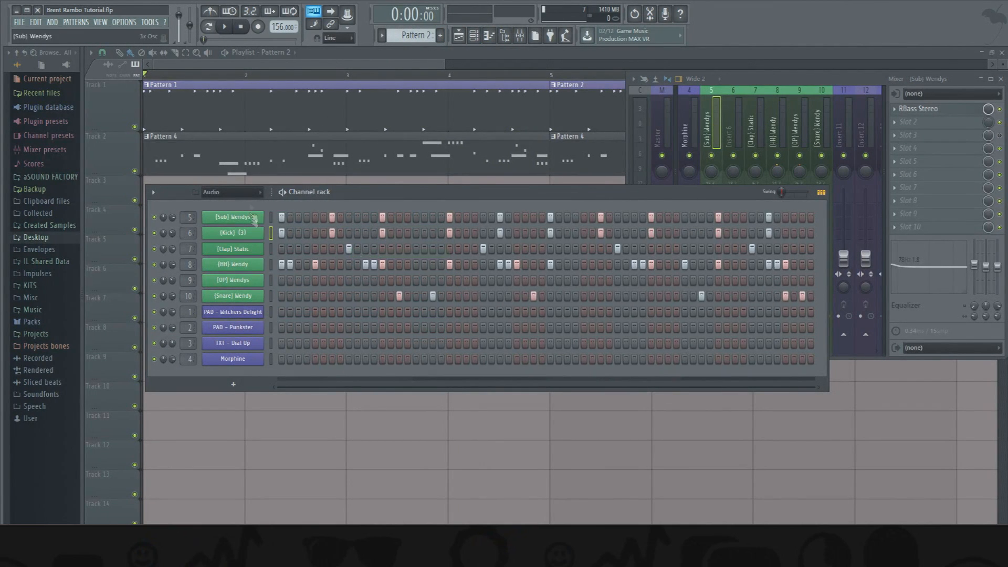
scroll(408, 36, up, 1)
right_click(252, 233)
click(374, 254)
Fine-tune the kick's volume on mixer Insert 6 while the song plays.
key(space)
click(744, 131)
mouse_move(733, 250)
mouse_down()
mouse_move(734, 206)
mouse_move(734, 251)
mouse_up()
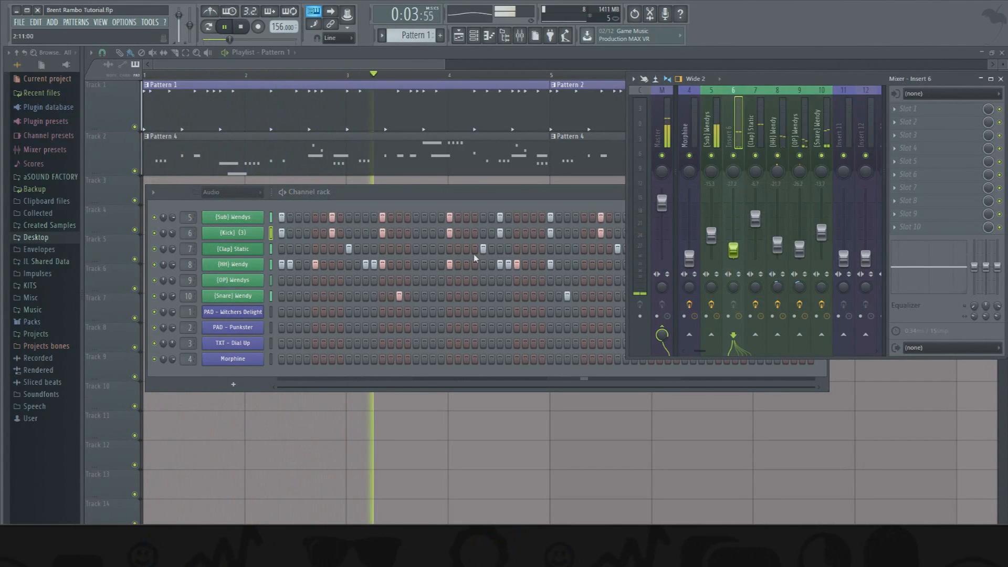
click(538, 257)
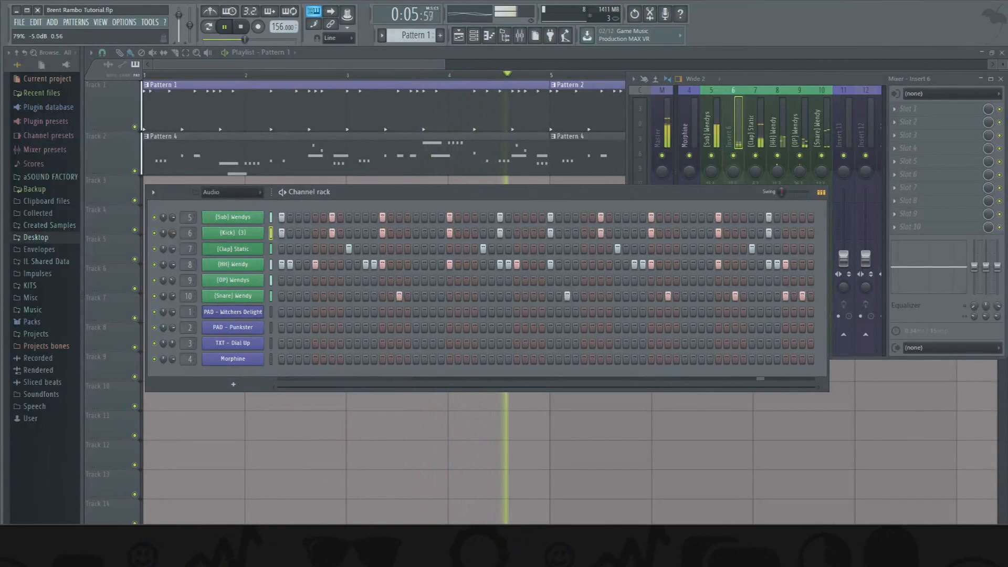
Move all the (Kick) (3) notes in Pattern 1 up to C5 in the piano roll.
right_click(258, 232)
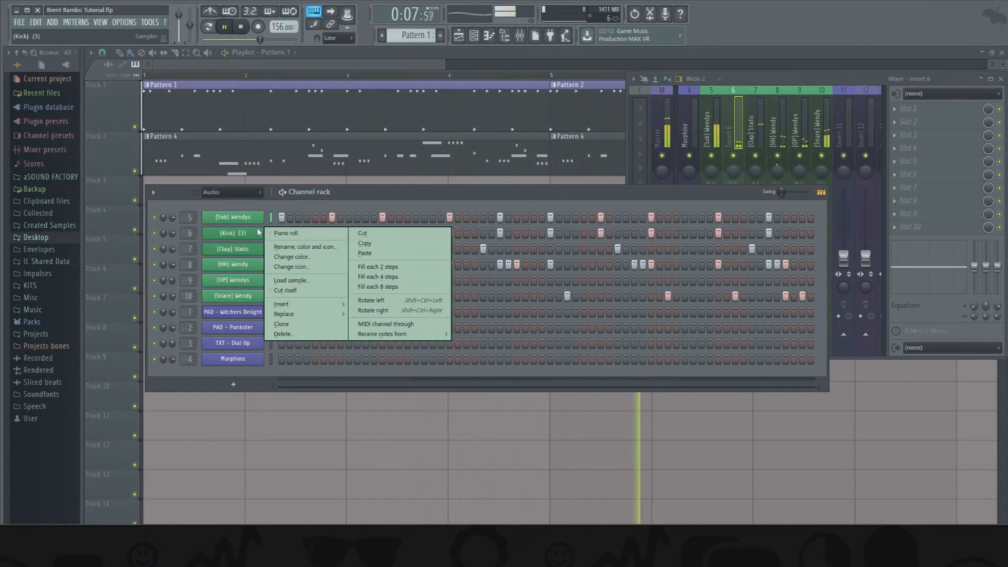
click(282, 232)
key(space)
scroll(158, 220, up, 5)
key(ctrl+a)
mouse_move(184, 302)
mouse_down()
mouse_move(181, 195)
mouse_move(163, 309)
mouse_move(180, 289)
mouse_up()
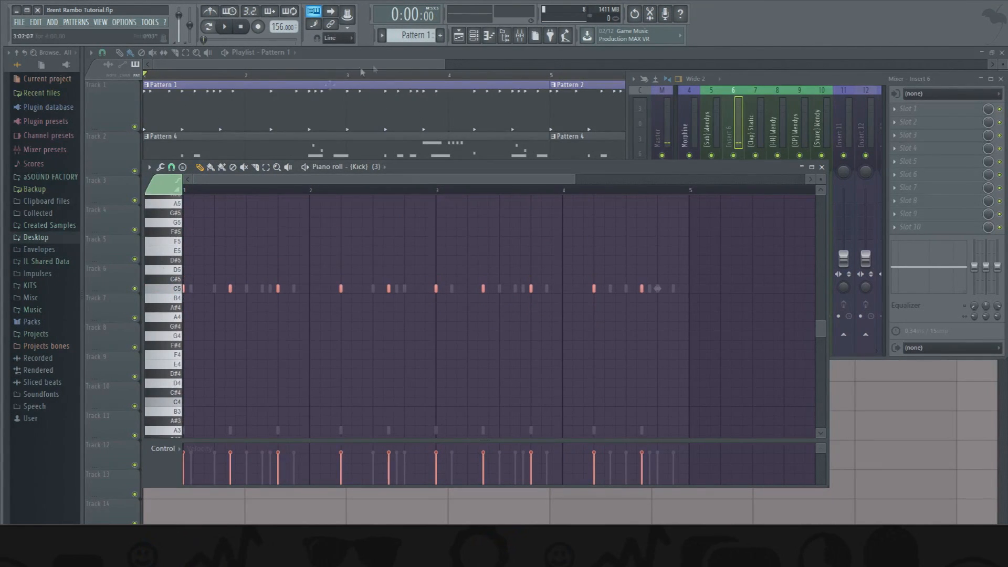
Copy the corrected (Kick) (3) notes from Pattern 1 and paste them onto the same channel in Pattern 2.
click(474, 36)
right_click(259, 234)
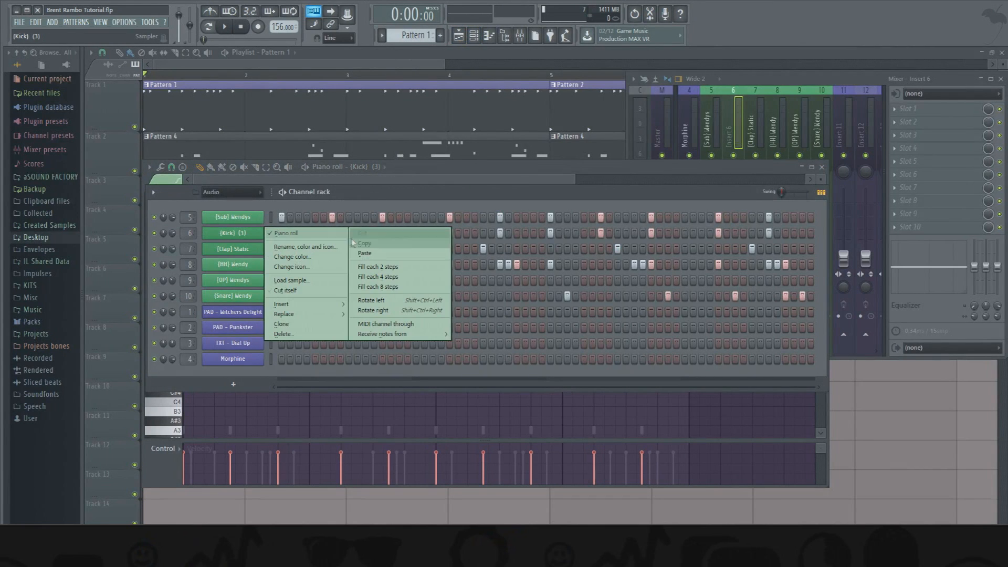
click(364, 244)
scroll(397, 34, down, 1)
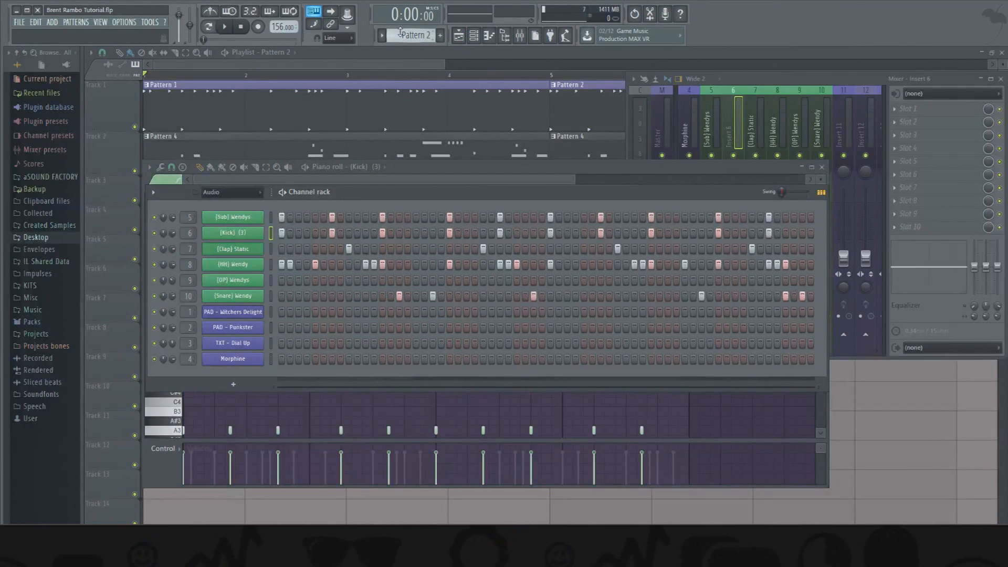
right_click(258, 235)
click(386, 258)
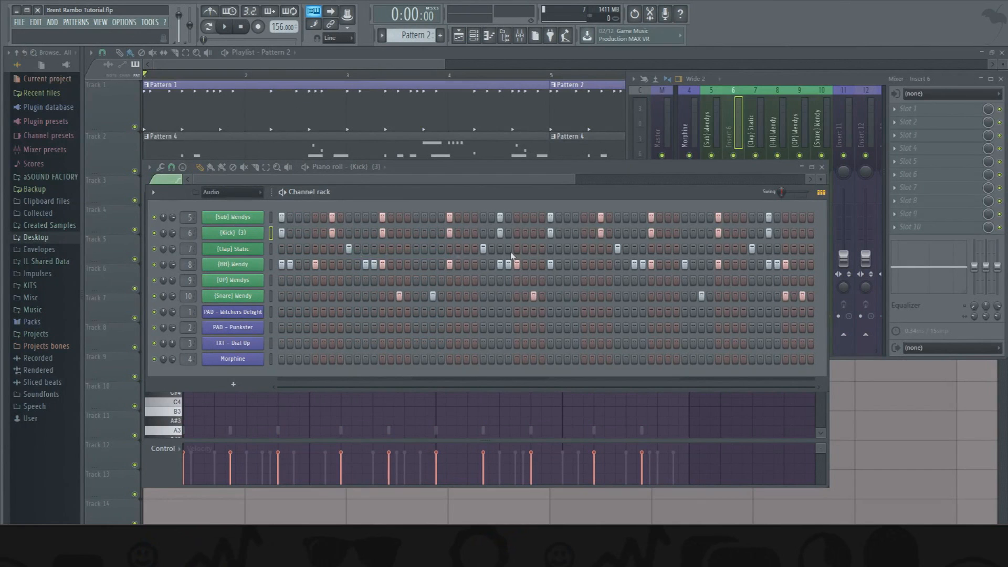
During playback, cut the highs in Insert 6's equalizer by 18 dB and set the kick's volume to -25.6 dB.
key(space)
click(739, 144)
mouse_move(733, 250)
mouse_down()
mouse_move(733, 235)
mouse_move(733, 244)
mouse_up()
mouse_move(906, 267)
mouse_down()
mouse_move(949, 284)
mouse_move(906, 264)
mouse_up()
scroll(950, 284, up, 5)
drag(735, 244, 735, 248)
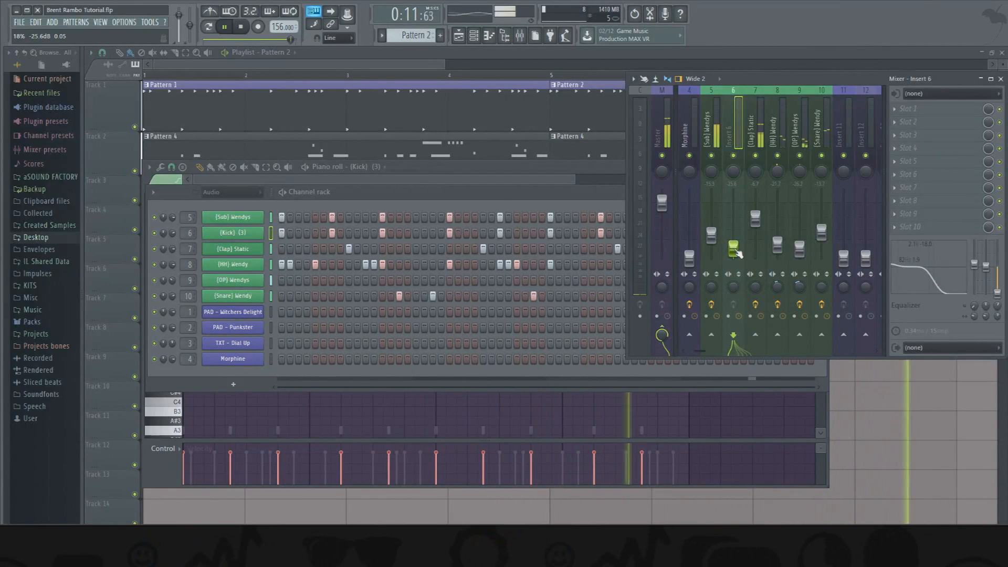
Boost the kick's low end in the Insert 6 equalizer during playback, and stop the song.
drag(900, 289, 900, 259)
scroll(902, 265, up, 3)
scroll(902, 264, up, 2)
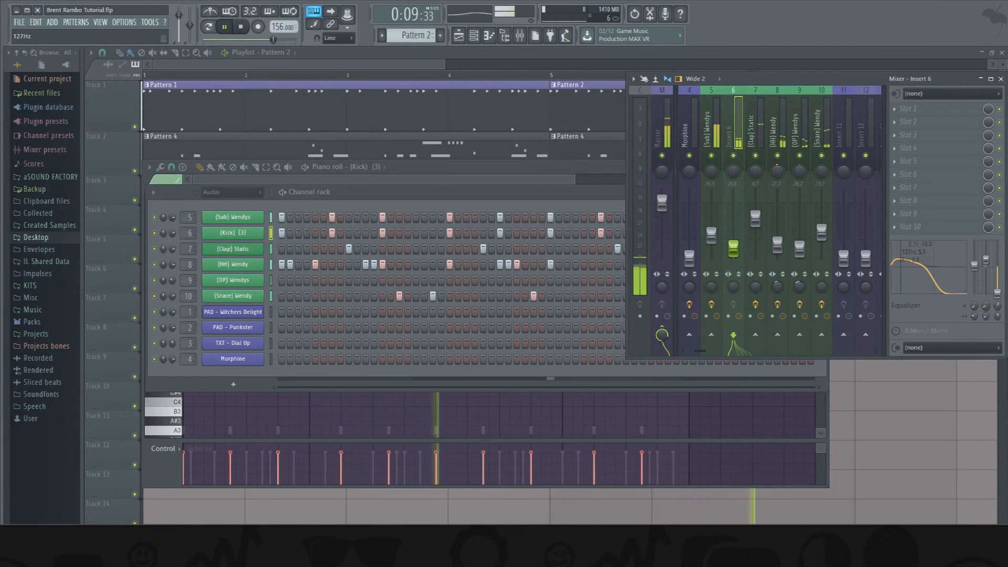
click(238, 28)
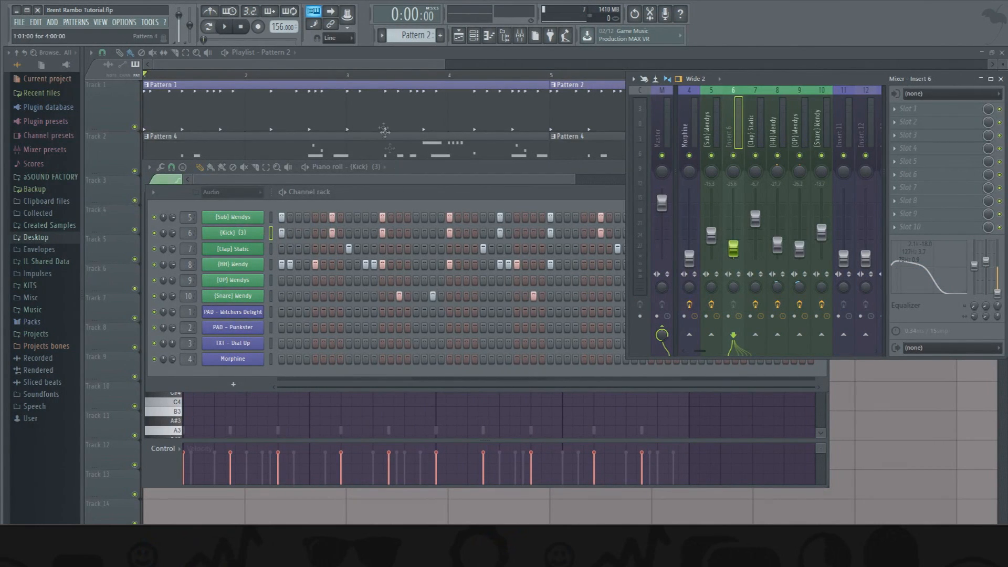
Select the empty Pattern 3 and open the PAD - Witchers Delight instrument from the channel rack.
click(387, 63)
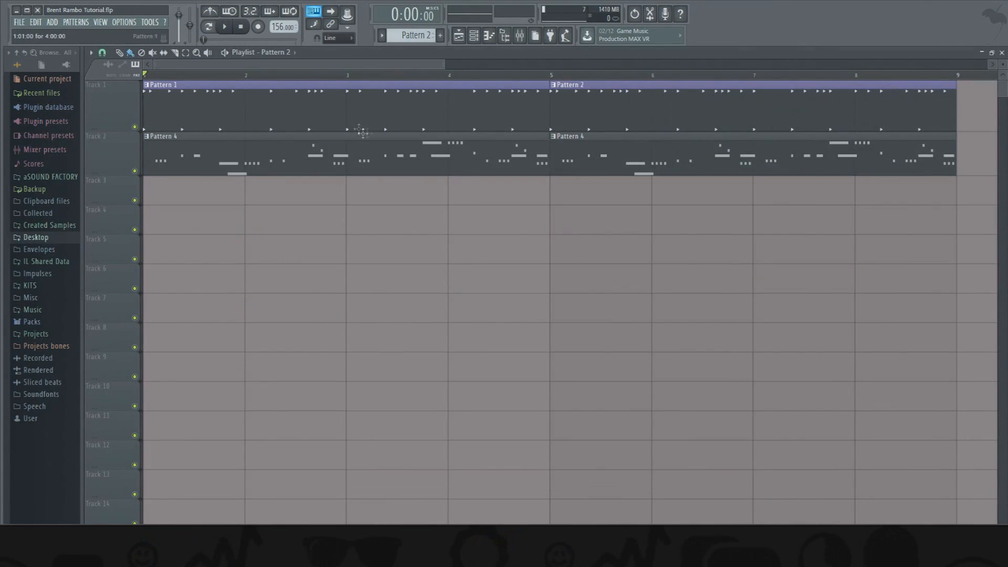
click(474, 37)
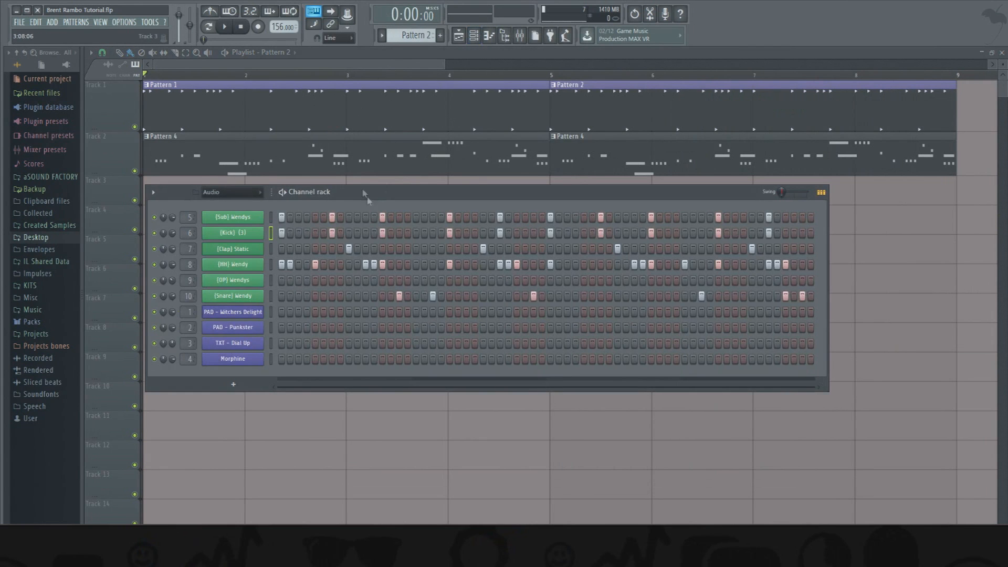
scroll(427, 35, down, 1)
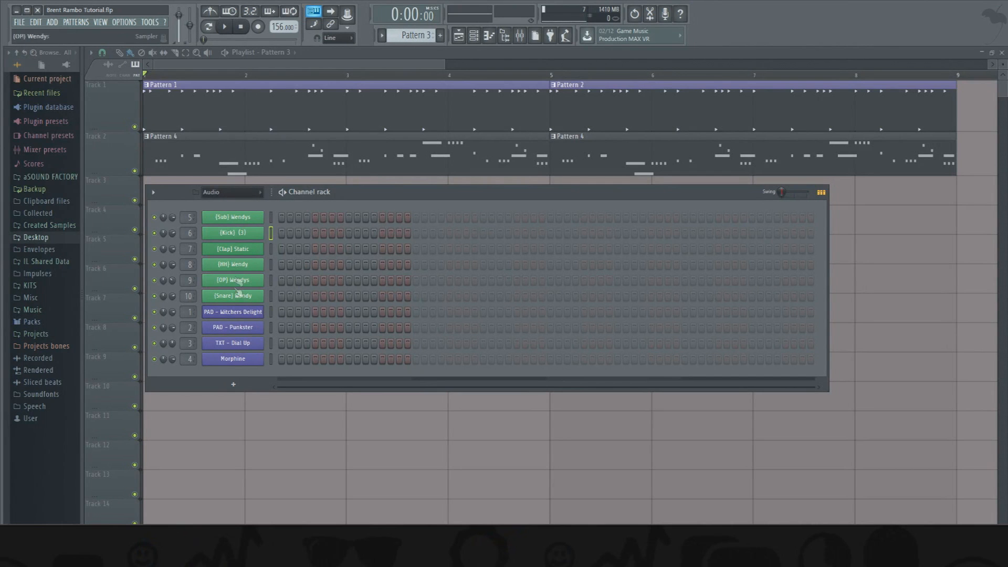
click(258, 315)
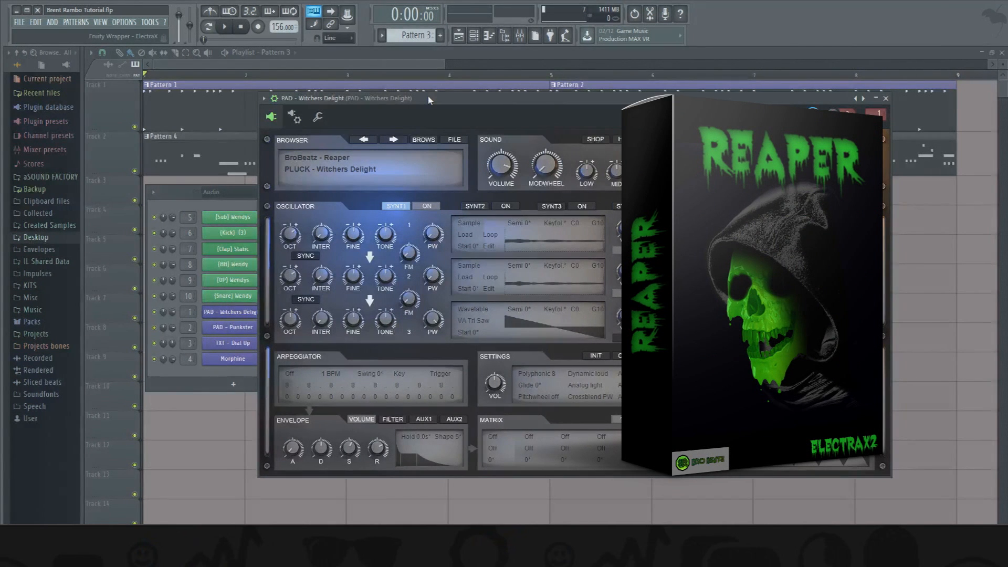
Audition the PAD - Witchers Delight sound, view the PAD - Punkster instrument, and close both.
key(m)
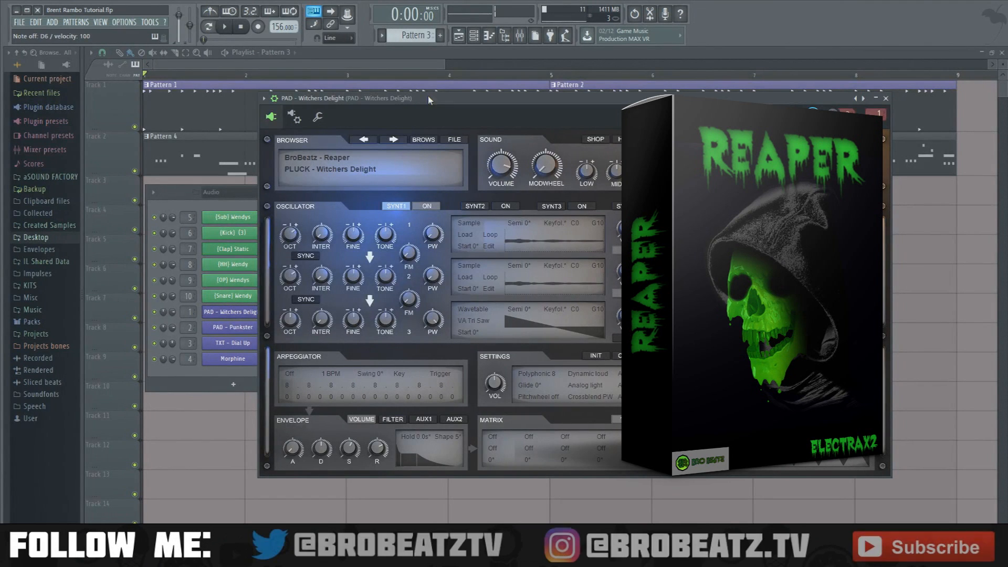
click(886, 99)
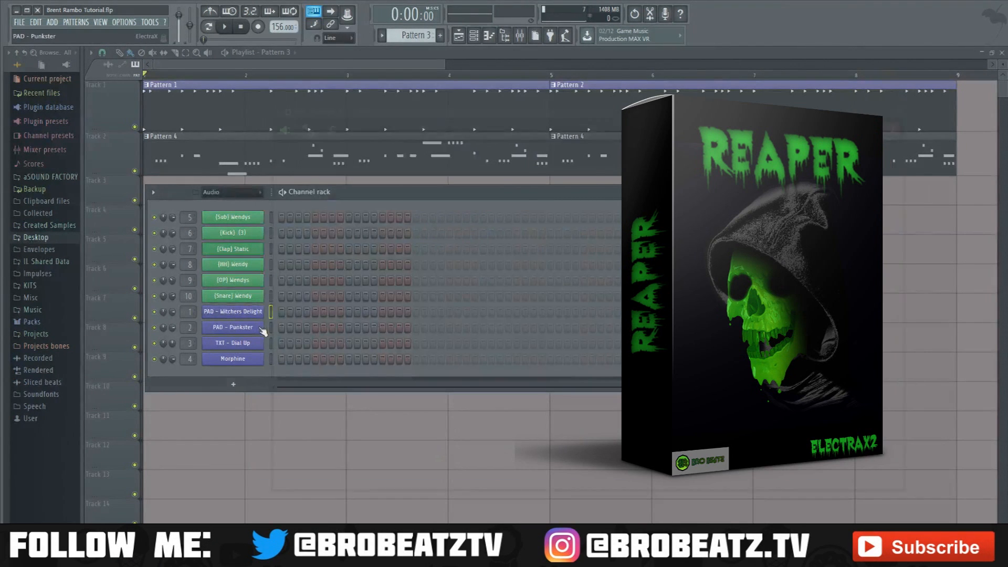
click(262, 329)
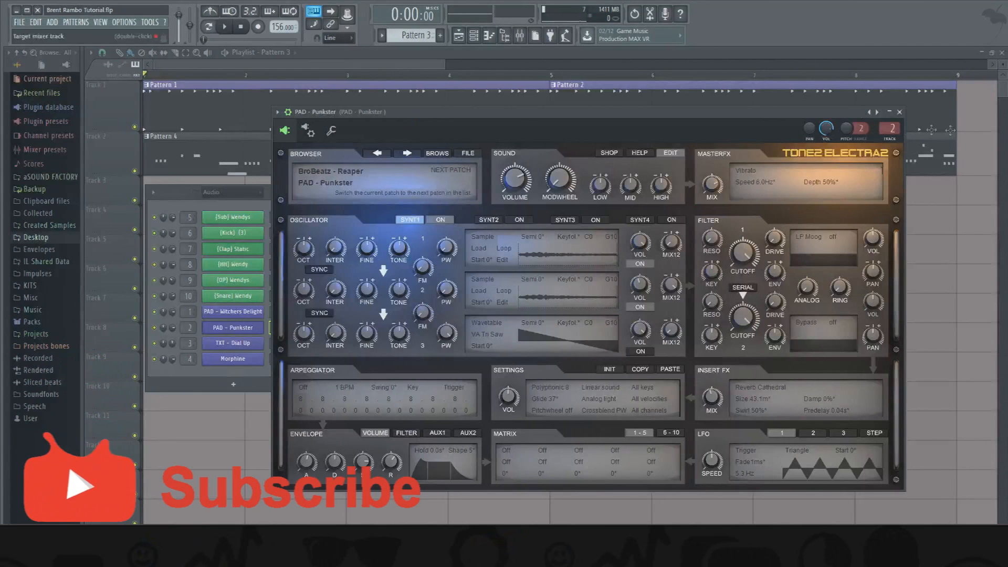
click(899, 111)
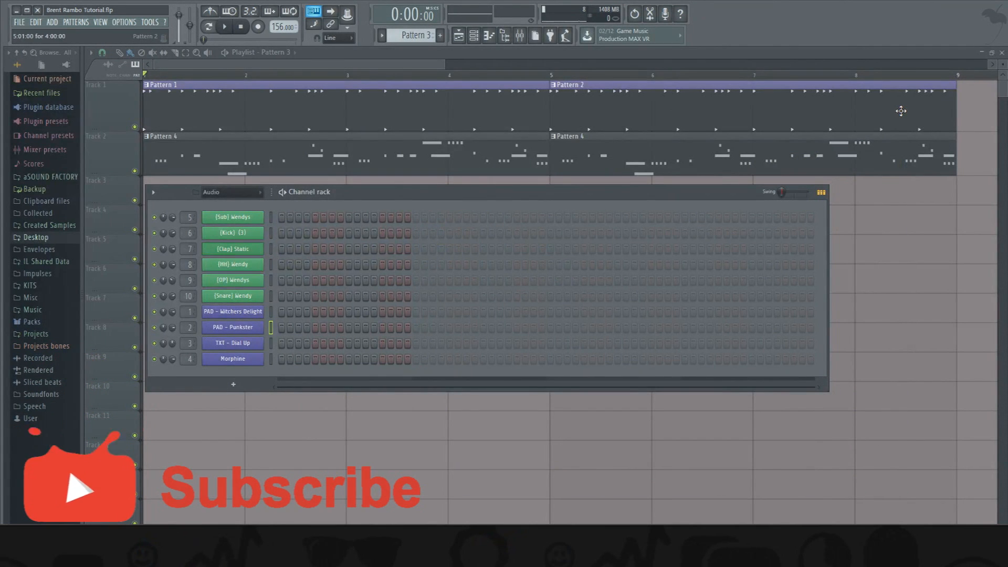
key(XF86AudioLowerVolume)
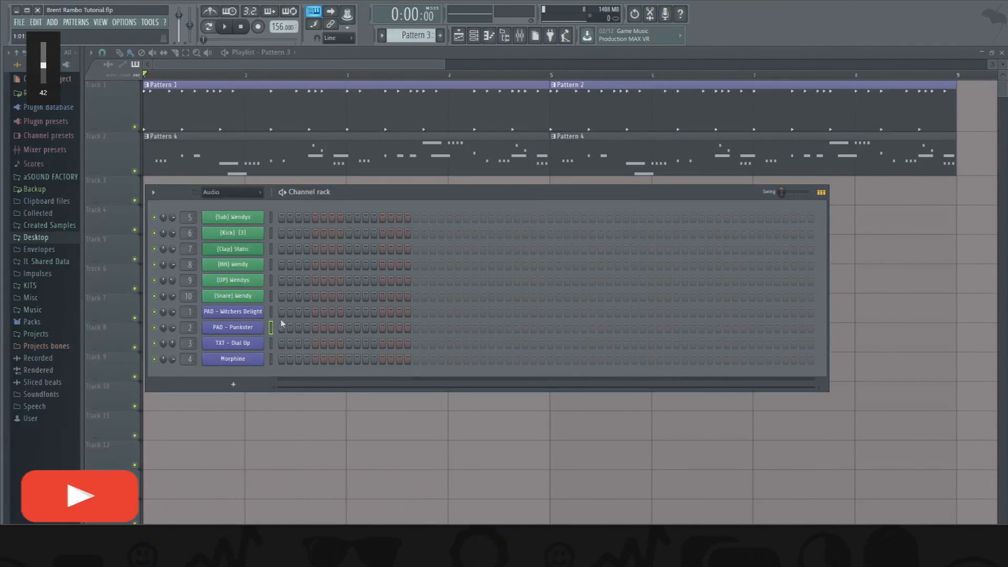
Open the TXT - Dial Up instrument to check its preset, and close it.
click(272, 344)
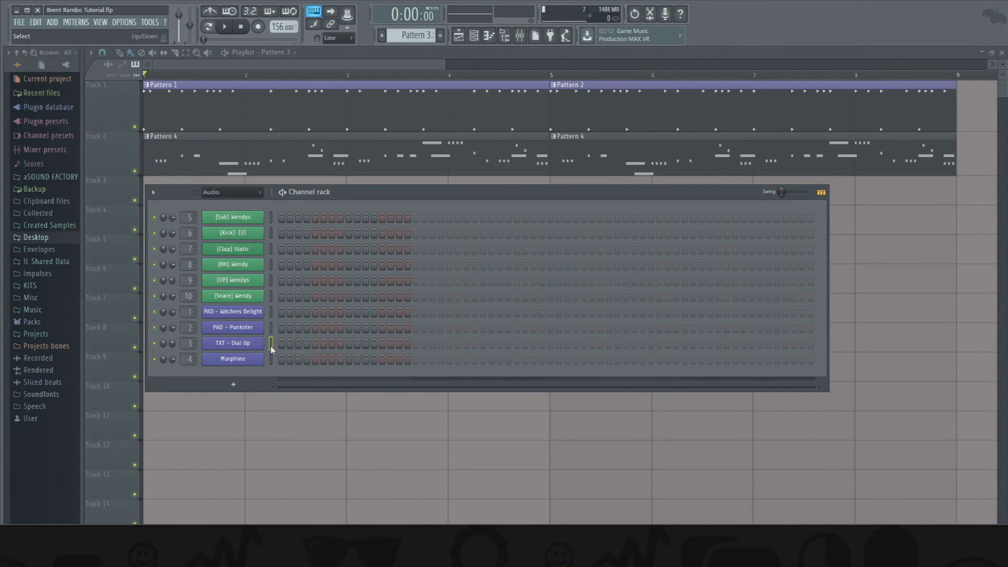
click(263, 343)
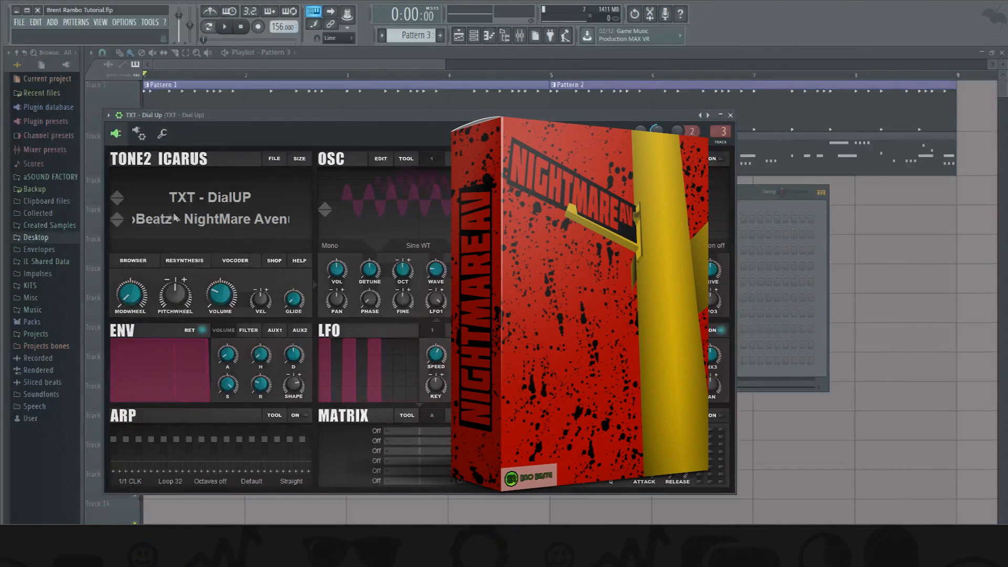
click(730, 117)
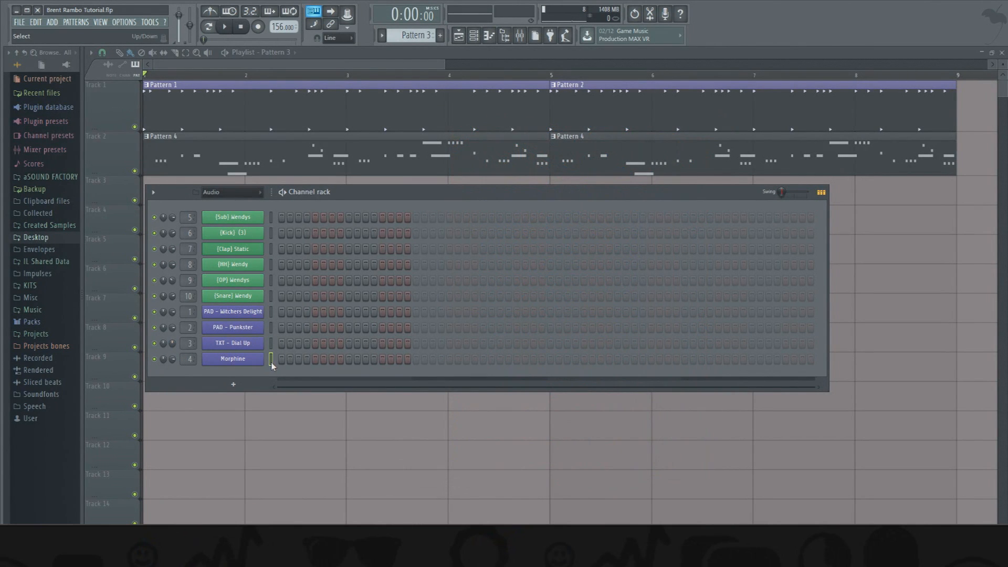
Open the Morphine instrument, move its window into full view, and audition its sound with a few notes.
click(253, 362)
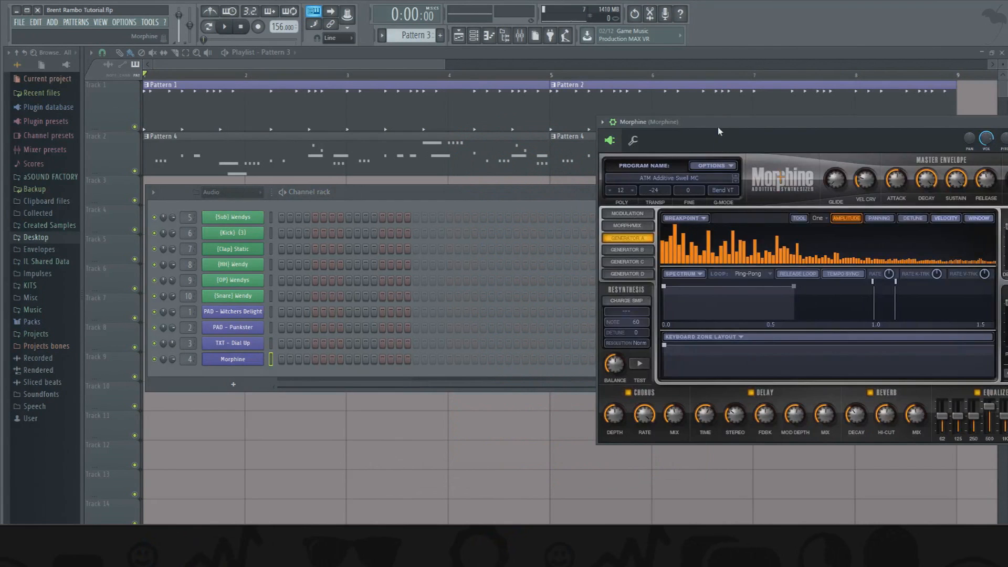
drag(717, 127, 481, 141)
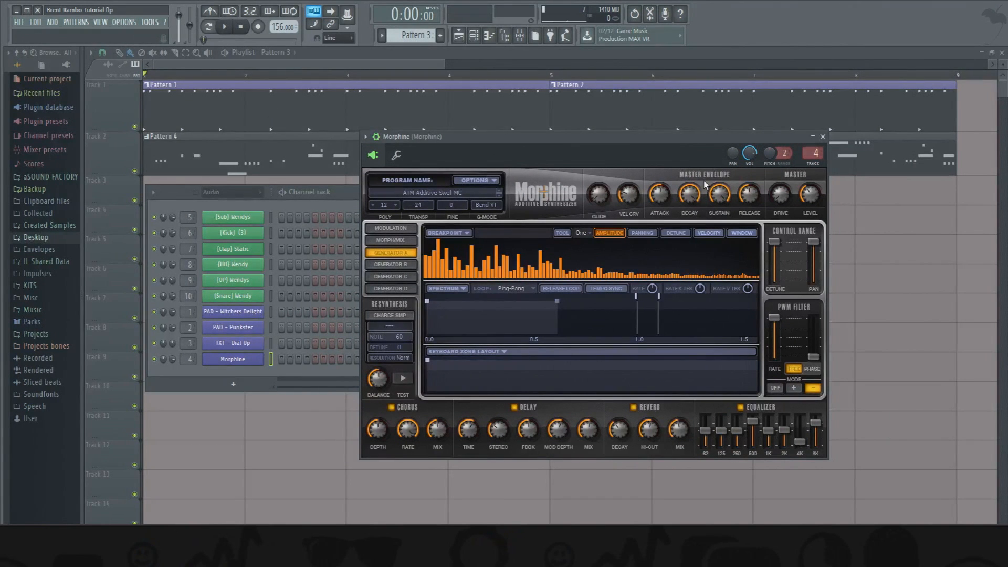
key(d)
key(g)
key(j)
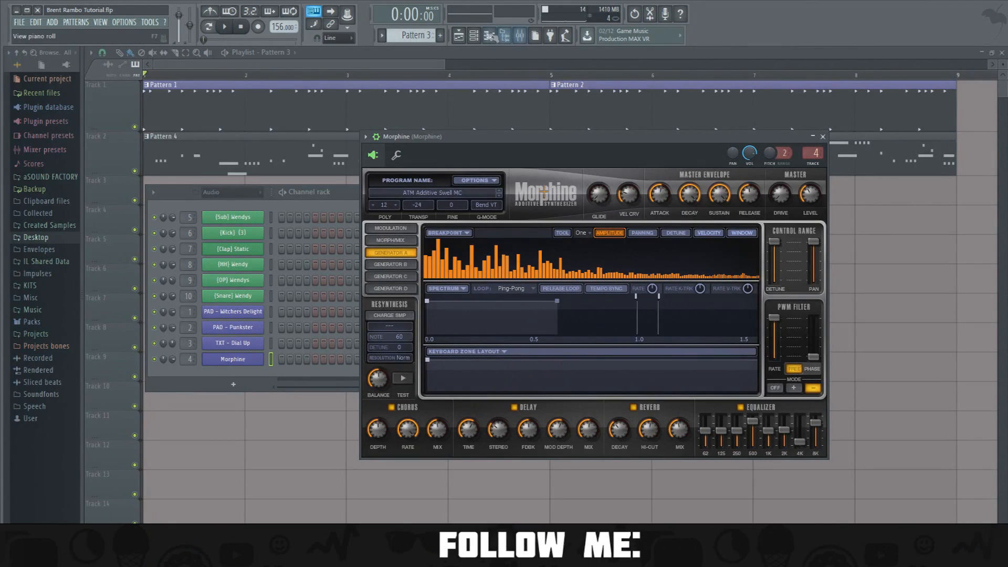
Raise the mixer volumes of the PAD - Punkster, TXT - Dial Up and Morphine tracks.
click(519, 36)
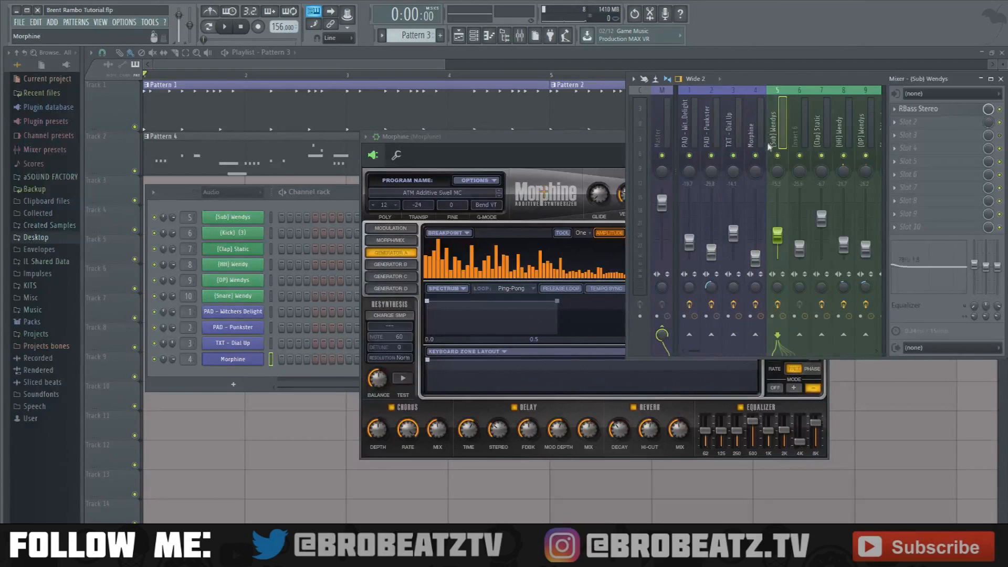
drag(733, 238, 733, 231)
drag(711, 253, 711, 230)
drag(733, 227, 733, 217)
drag(755, 233, 756, 225)
Select all the melody and drum tracks in the mixer and raise their volumes slightly together.
drag(689, 137, 866, 142)
scroll(861, 142, down, 3)
ctrl+shift+click(823, 140)
scroll(819, 143, up, 3)
drag(784, 235, 784, 228)
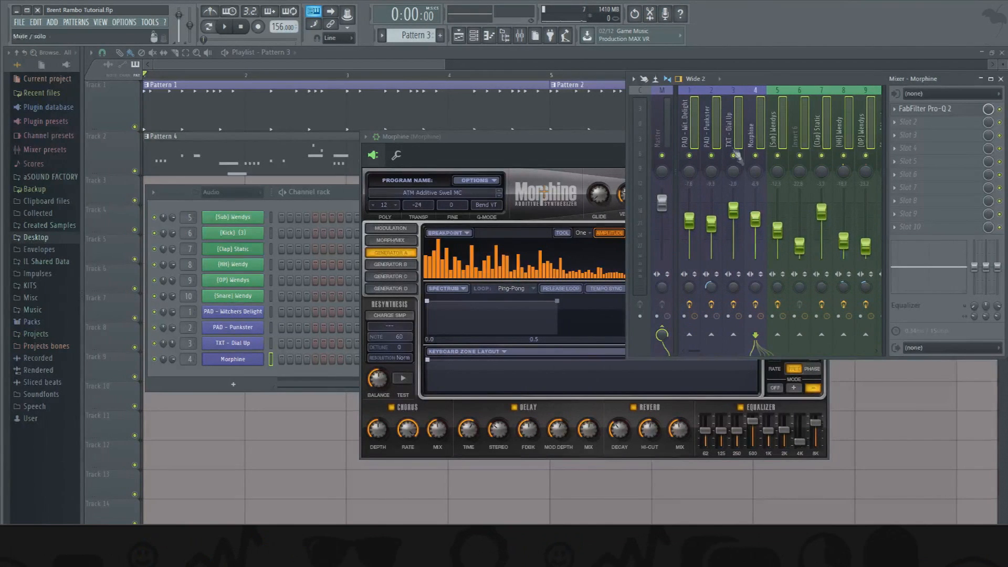
Play the song to check the balance, lower the (OP) Wendys volume slightly, and stop playback.
key(space)
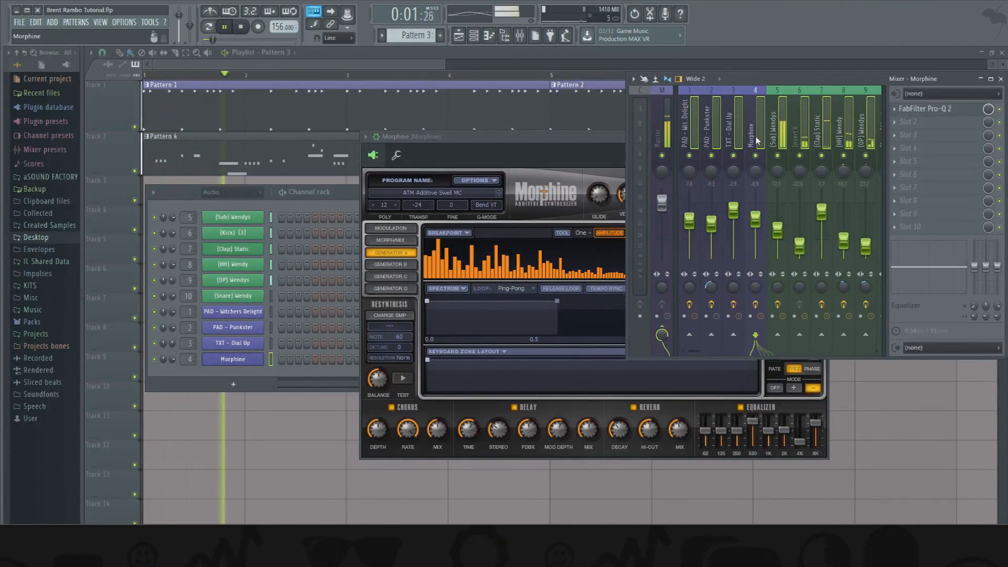
click(688, 140)
key(space)
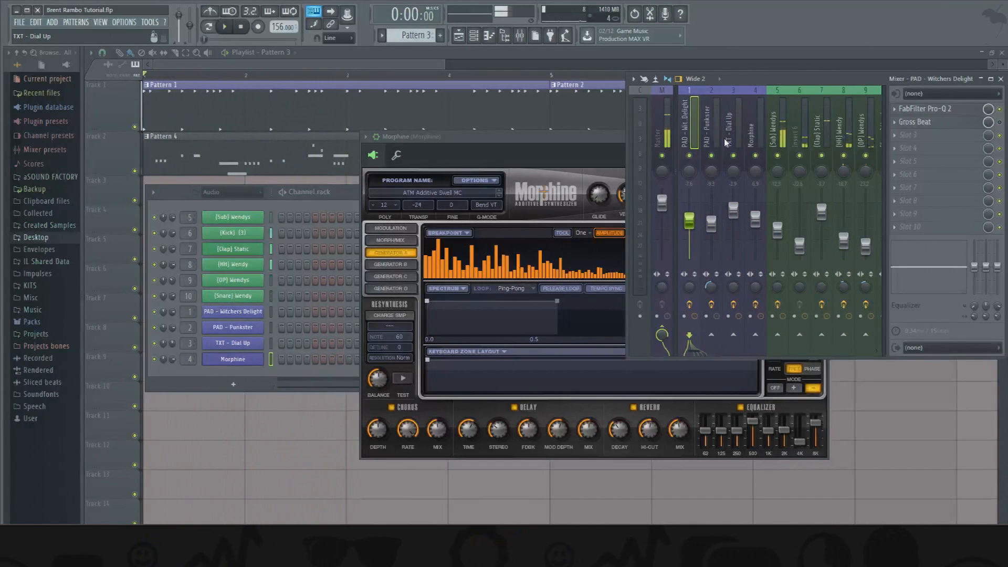
key(space)
drag(865, 247, 866, 250)
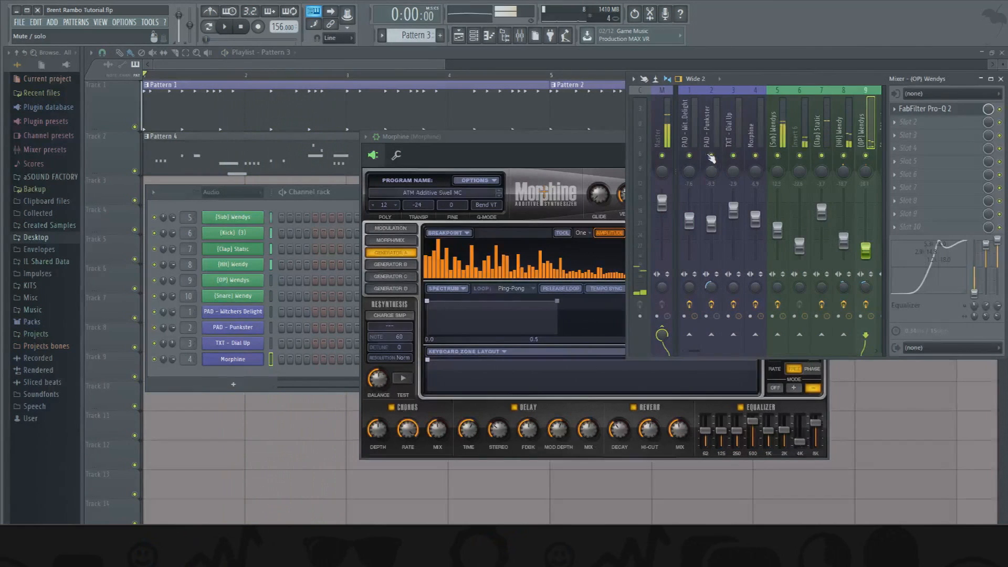
key(space)
Open the PAD - Punkster piano roll in Pattern 3 and choose the Minor 9th chord stamp.
click(340, 191)
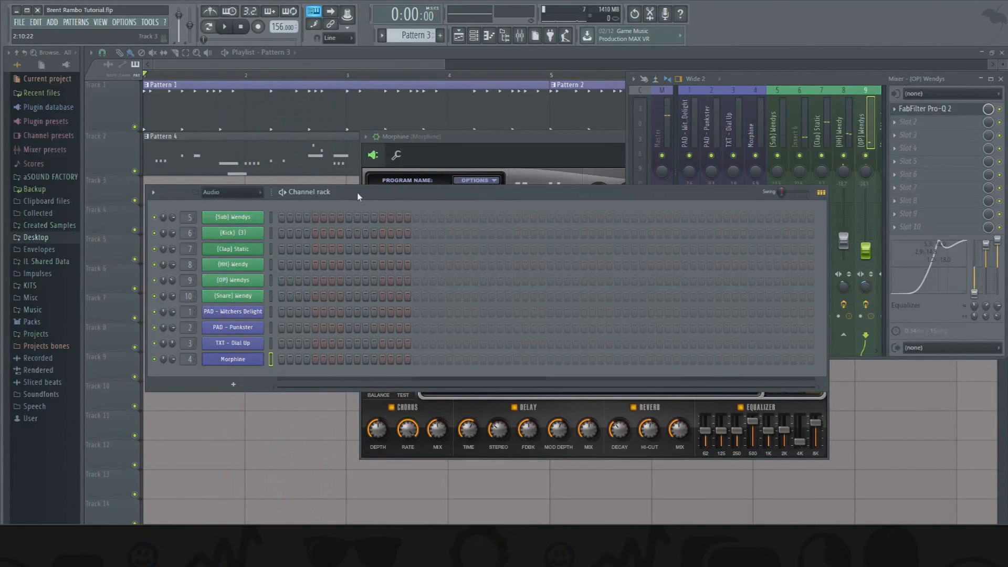
drag(357, 194, 408, 157)
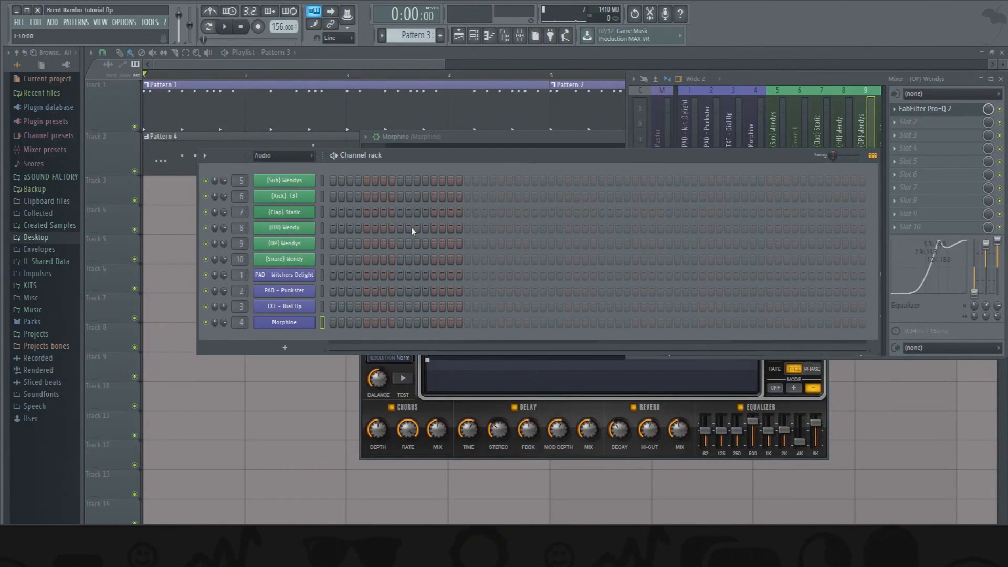
right_click(313, 288)
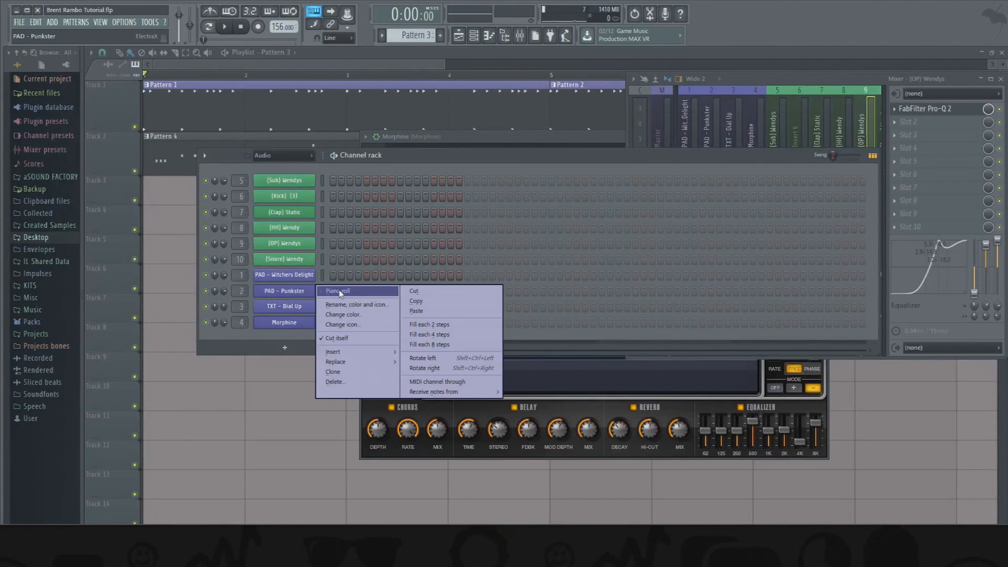
click(338, 290)
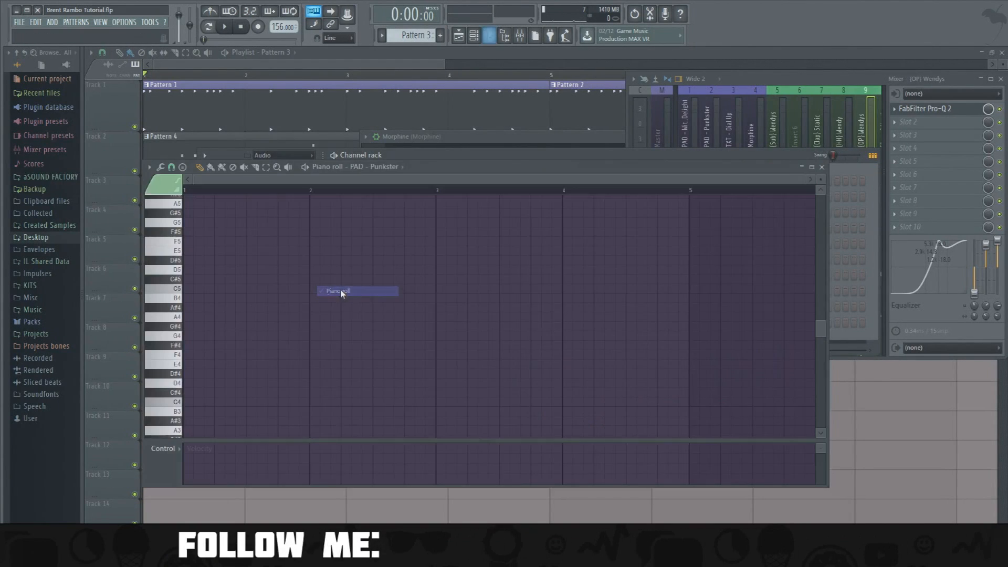
click(171, 167)
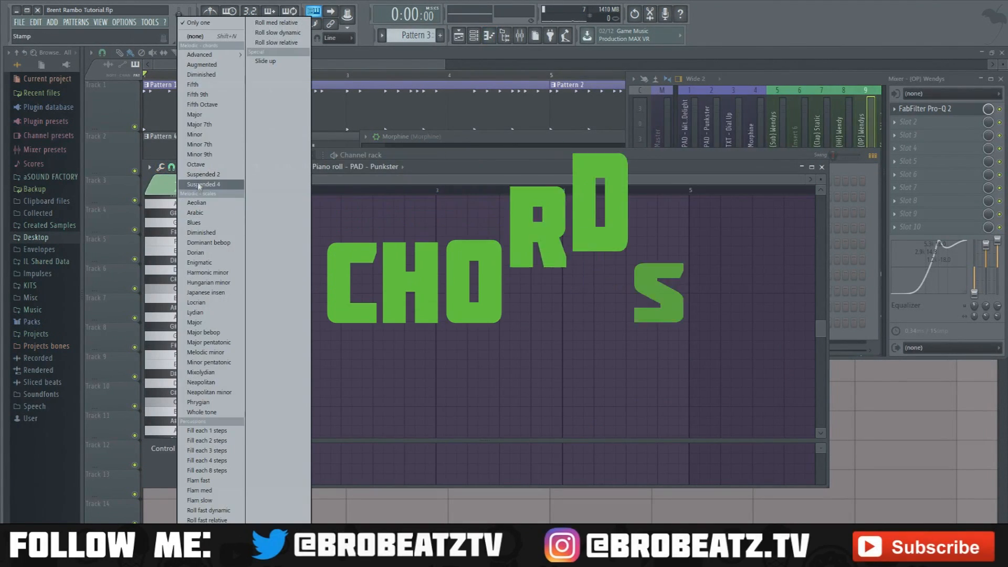
click(193, 155)
Stamp a one-bar Minor 9th chord rooted on A4 in bar 1 of the PAD - Punkster piano roll.
scroll(215, 300, down, 1)
scroll(215, 299, down, 4)
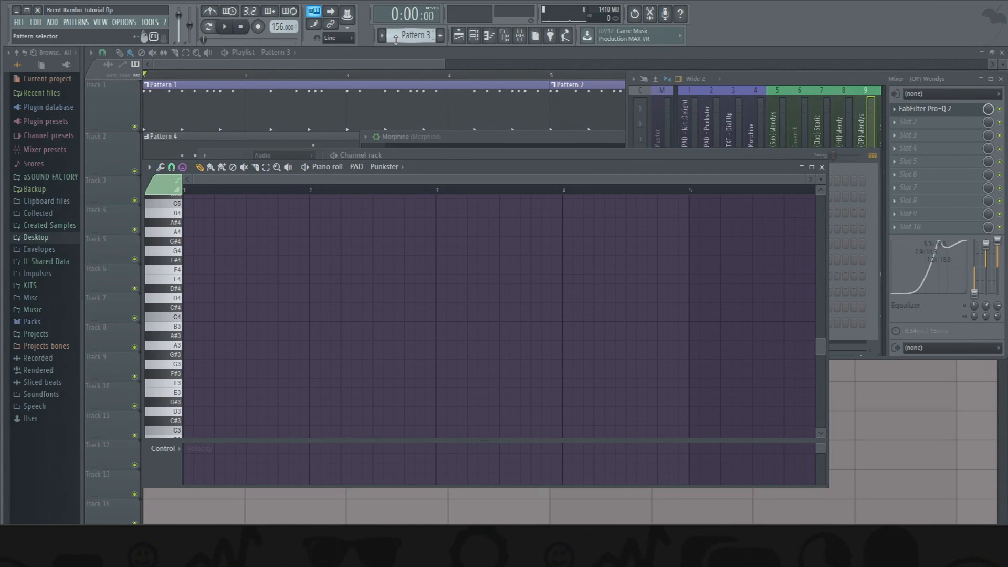
scroll(396, 40, up, 2)
scroll(396, 40, down, 1)
drag(452, 175, 494, 145)
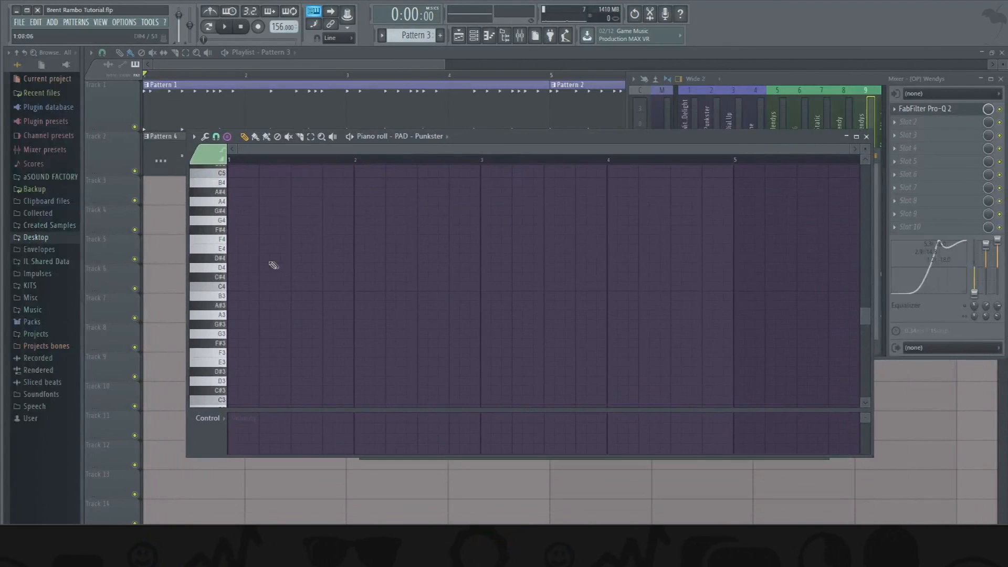
drag(231, 316, 353, 316)
drag(275, 265, 254, 287)
key(space)
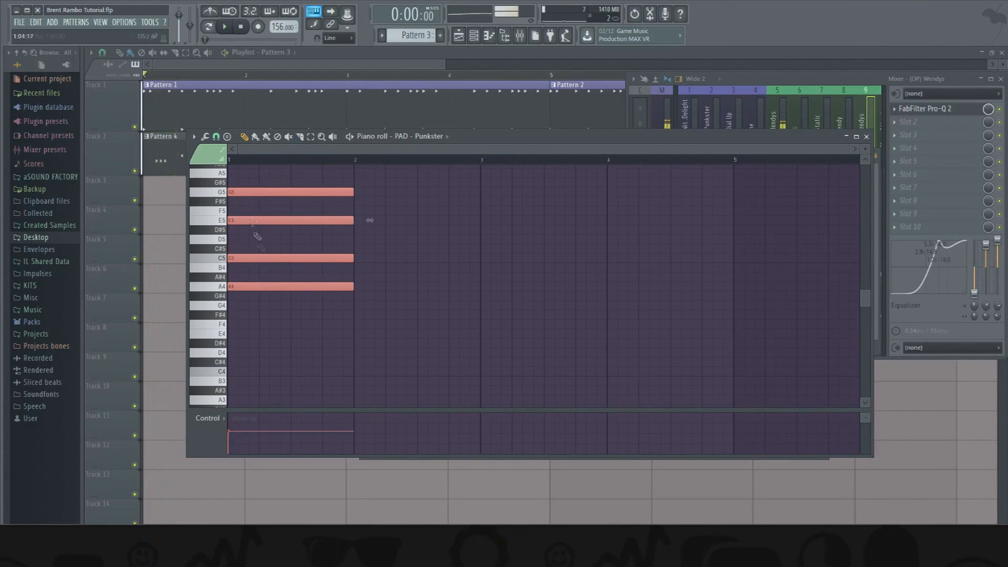
Place Pattern 3 at the start of Track 4 in the playlist, and play it briefly with the beat.
click(179, 224)
drag(238, 225, 527, 241)
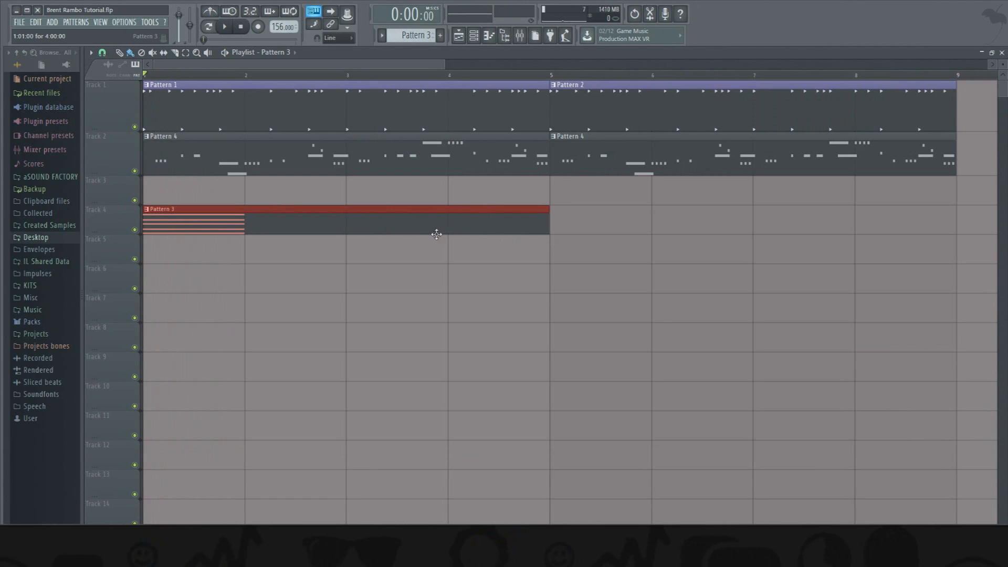
key(space)
click(477, 38)
key(space)
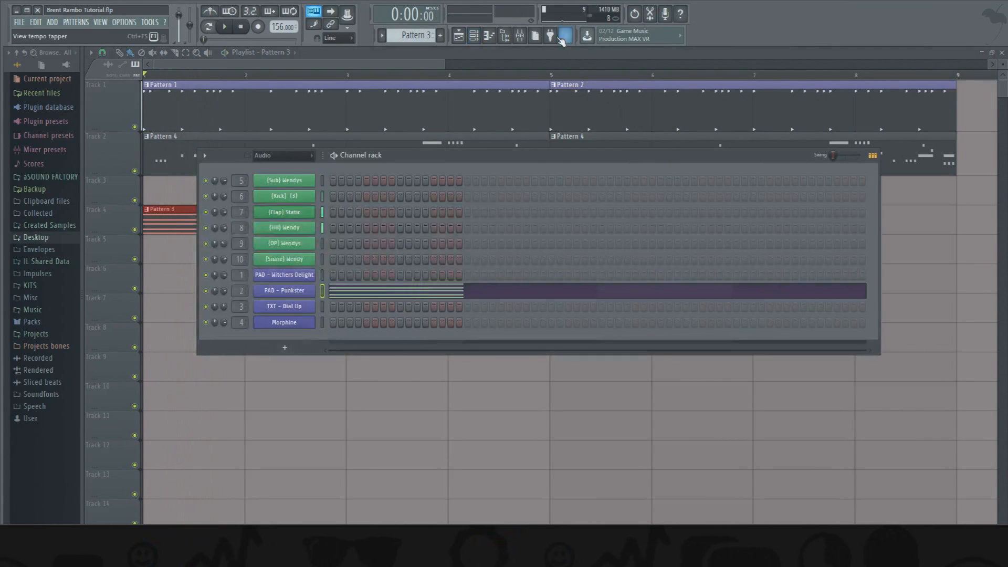
Adjust the melody tracks' levels in the mixer and play the song with the new chord.
click(524, 41)
drag(692, 226, 758, 232)
click(735, 237)
click(399, 170)
key(space)
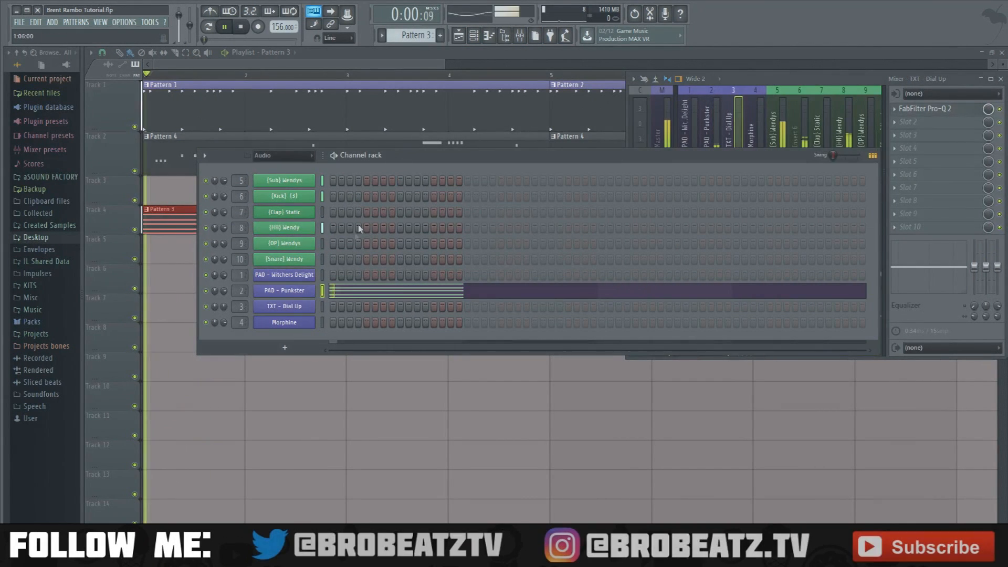
Stop playback and examine the chord's notes in the PAD - Punkster piano roll, highlighting the upper three.
click(450, 293)
key(space)
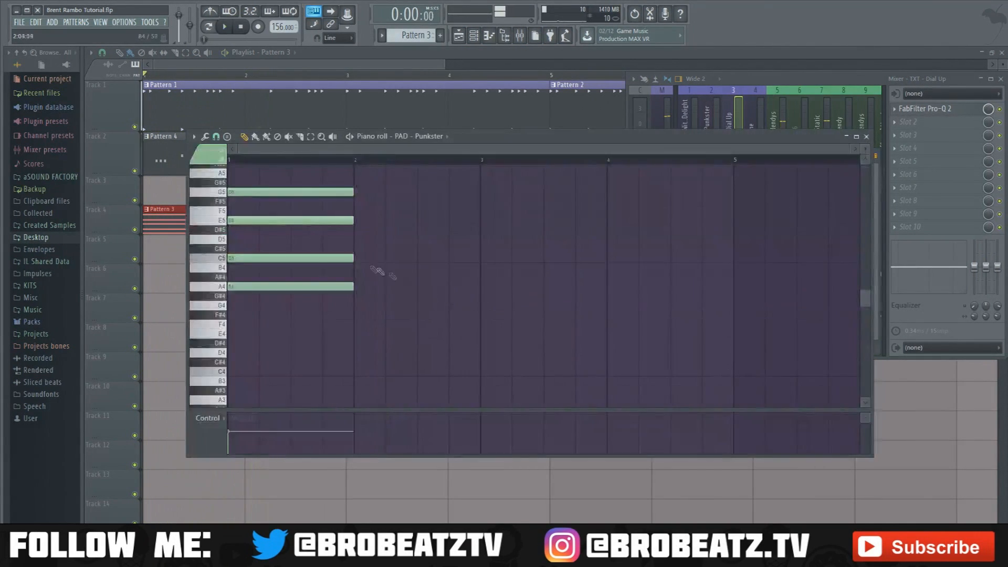
scroll(391, 312, up, 3)
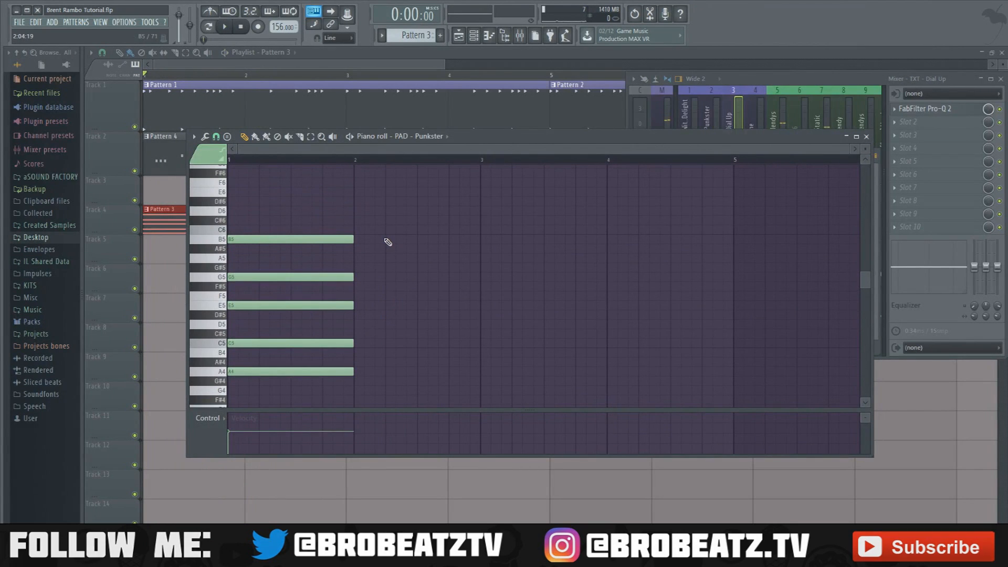
drag(381, 211, 271, 317)
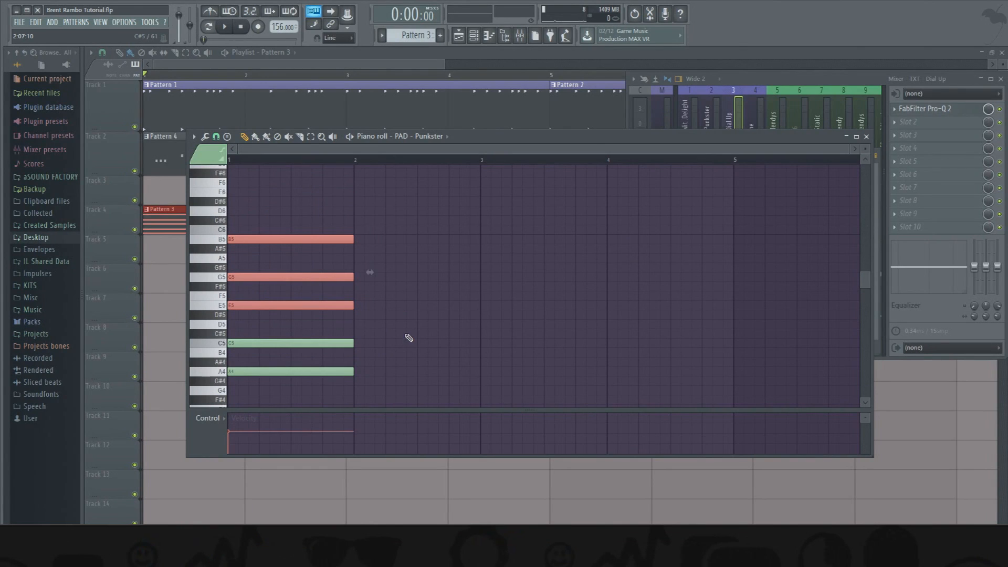
drag(385, 397, 446, 357)
drag(429, 216, 299, 314)
drag(396, 197, 281, 334)
drag(448, 197, 278, 193)
click(217, 139)
click(218, 139)
click(228, 139)
click(218, 139)
click(381, 204)
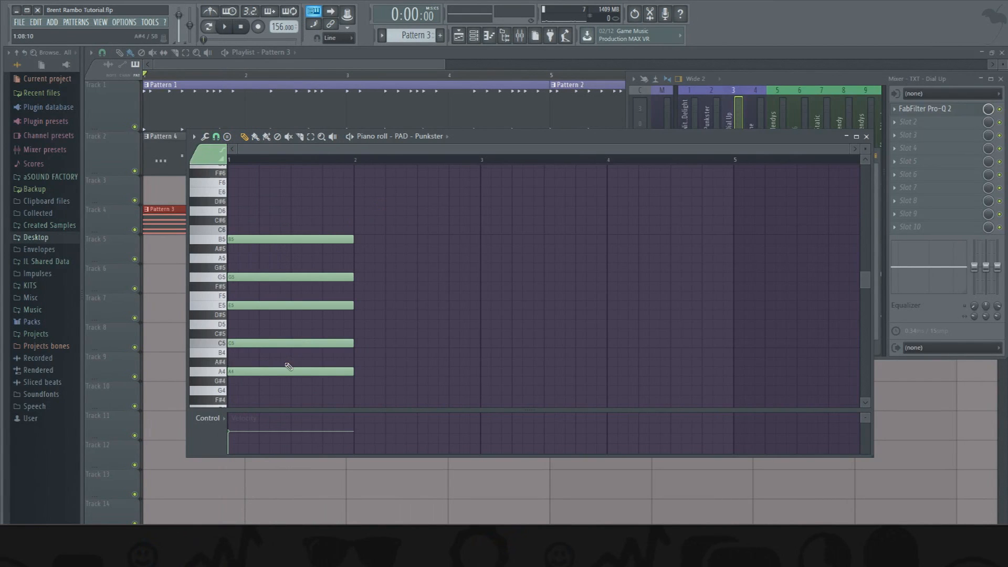
Add one-bar C4 and E4 notes beneath the PAD - Punkster chord, and preview the fuller chord.
scroll(268, 368, down, 2)
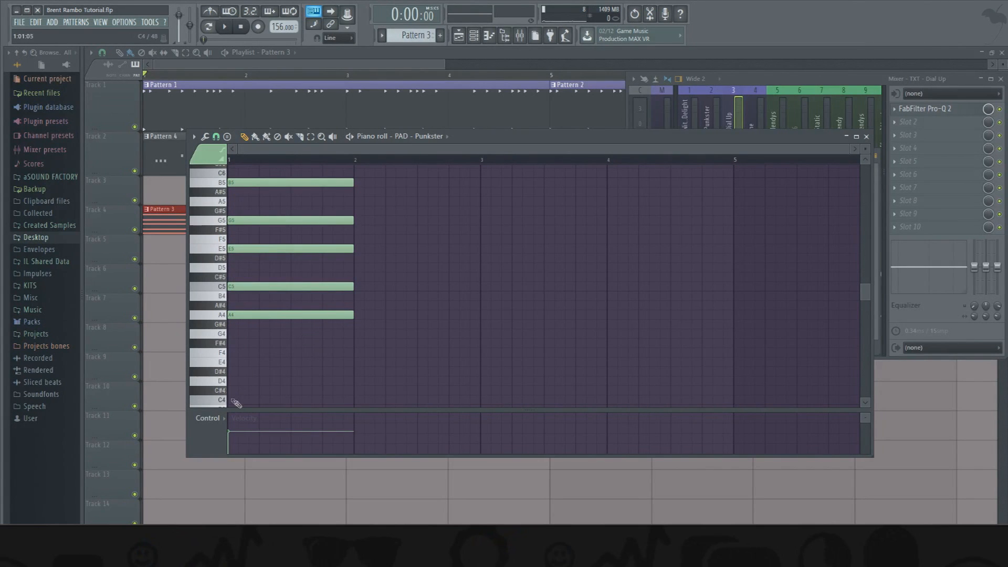
scroll(239, 357, down, 3)
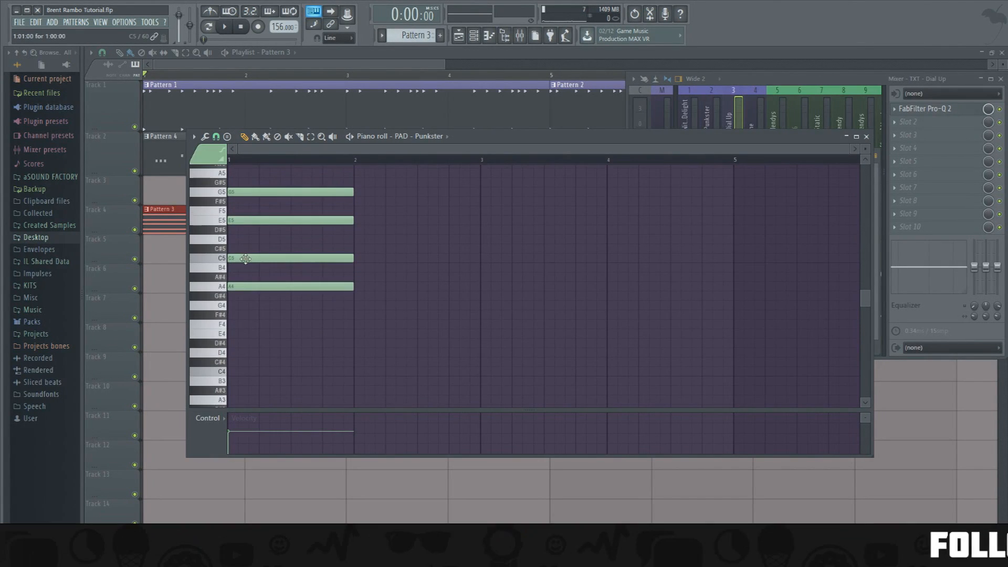
click(224, 371)
click(276, 362)
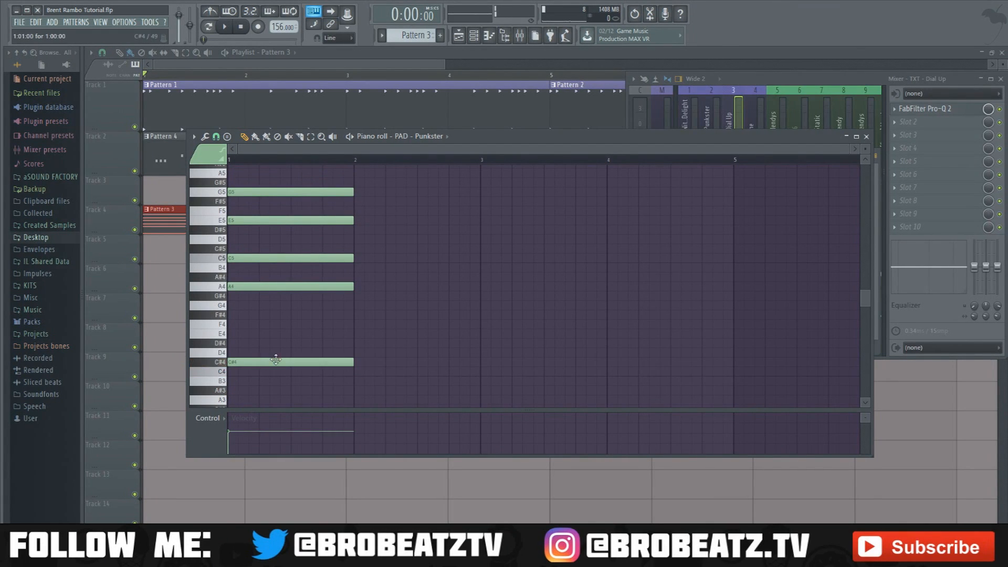
click(237, 335)
key(space)
key(space)
Duplicate the whole PAD - Punkster chord into bar 2, moving the piano roll higher for a fuller view of the notes.
key(ctrl+a)
scroll(273, 222, up, 1)
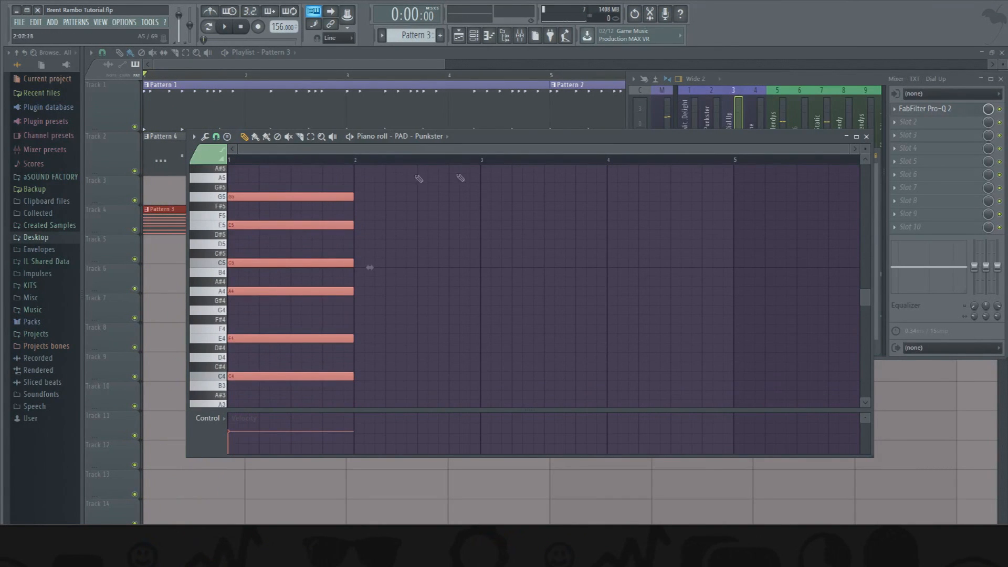
drag(593, 129, 592, 47)
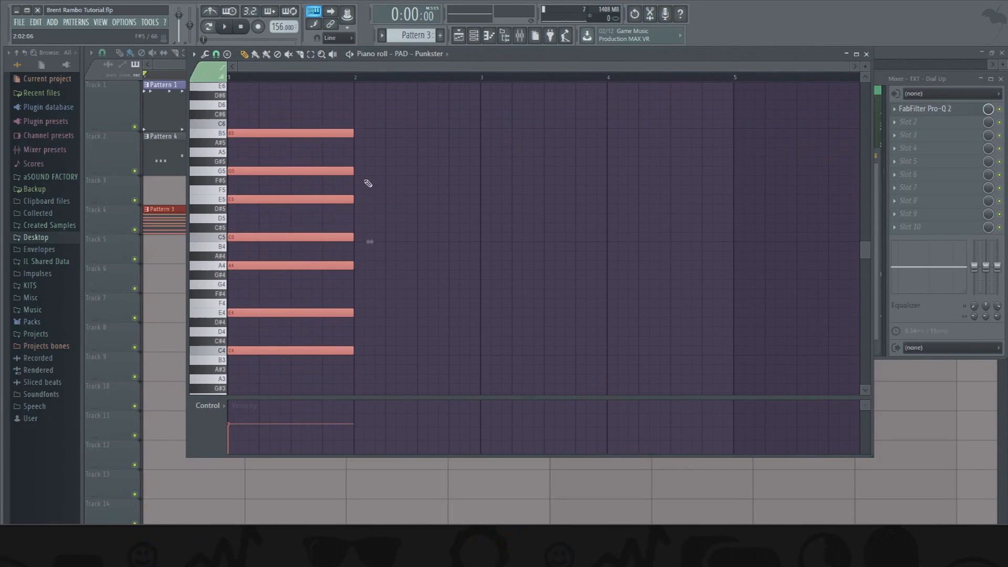
drag(245, 352, 380, 353)
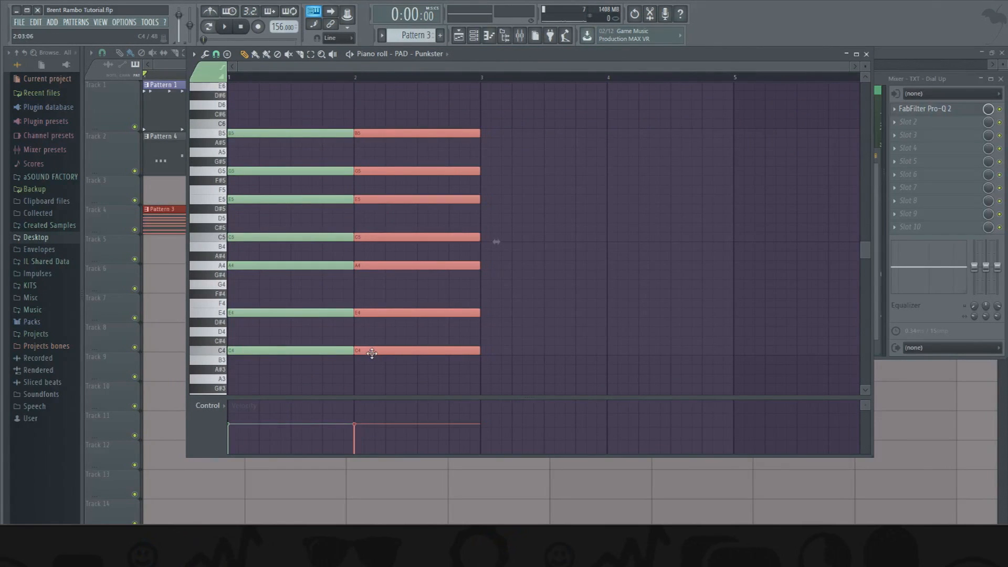
click(375, 359)
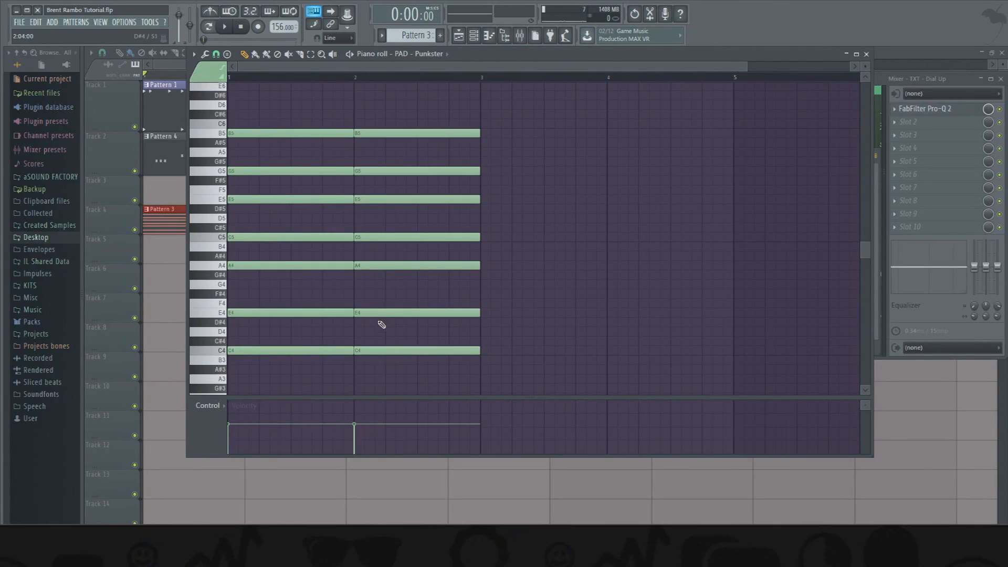
Raise the second chord's top note to C6 and preview both chords.
double_click(380, 124)
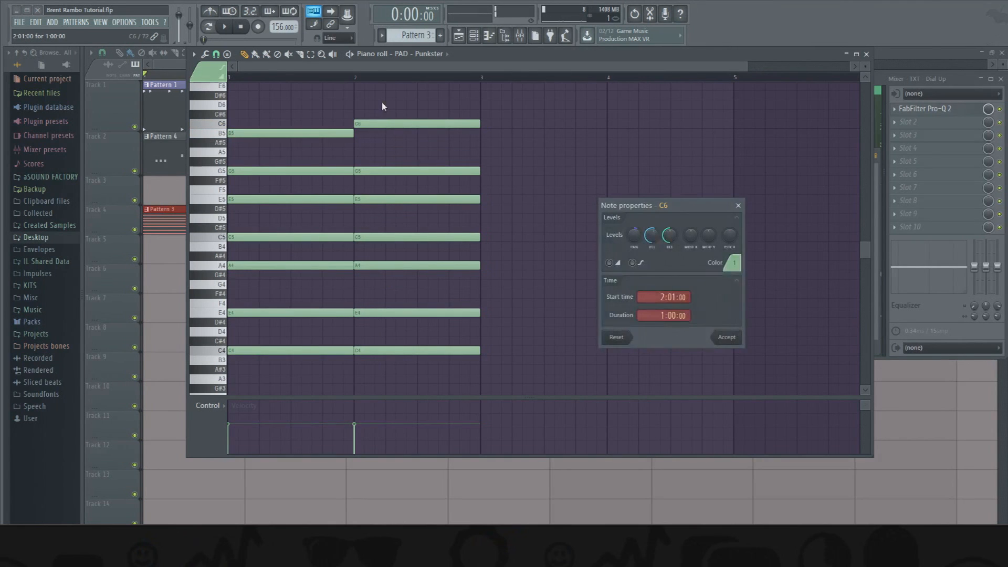
click(738, 205)
key(space)
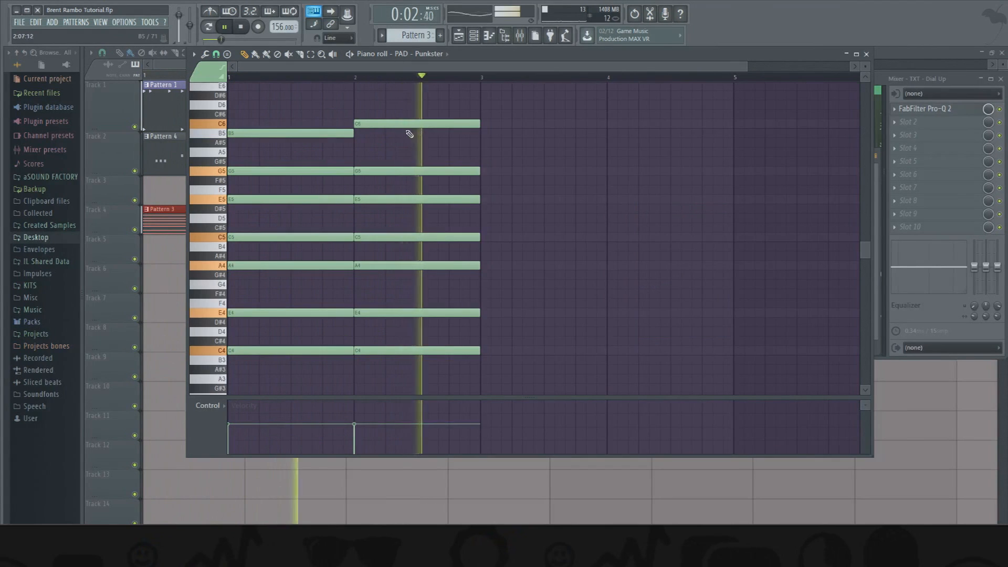
key(space)
Move the second chord to the start of bar 3 and add a one-bar B5 note beneath its C6.
drag(389, 118, 443, 399)
drag(404, 345, 530, 348)
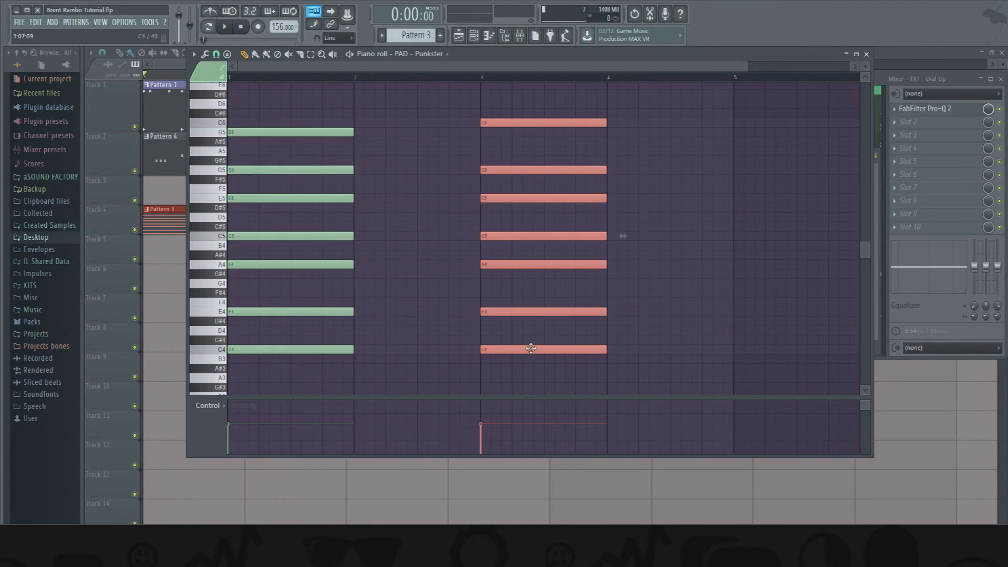
click(495, 136)
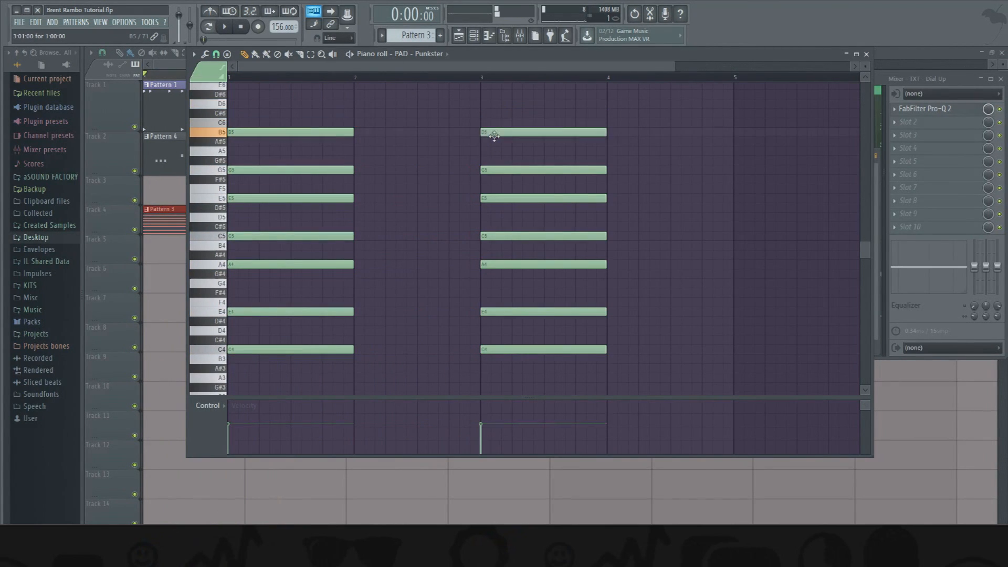
Lengthen the first chord to just under two bars and the second to two full bars, previewing the progression.
drag(370, 156, 473, 340)
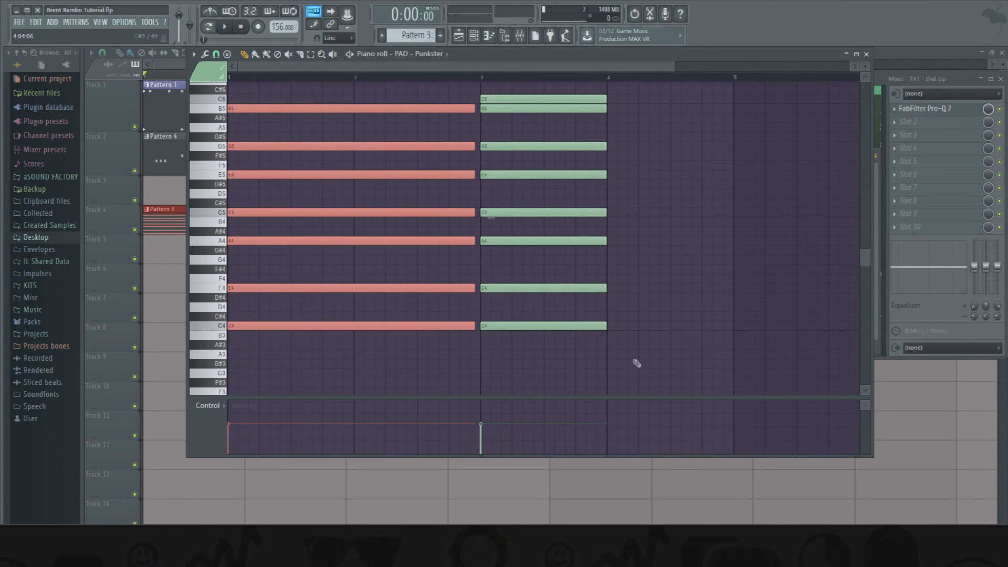
key(space)
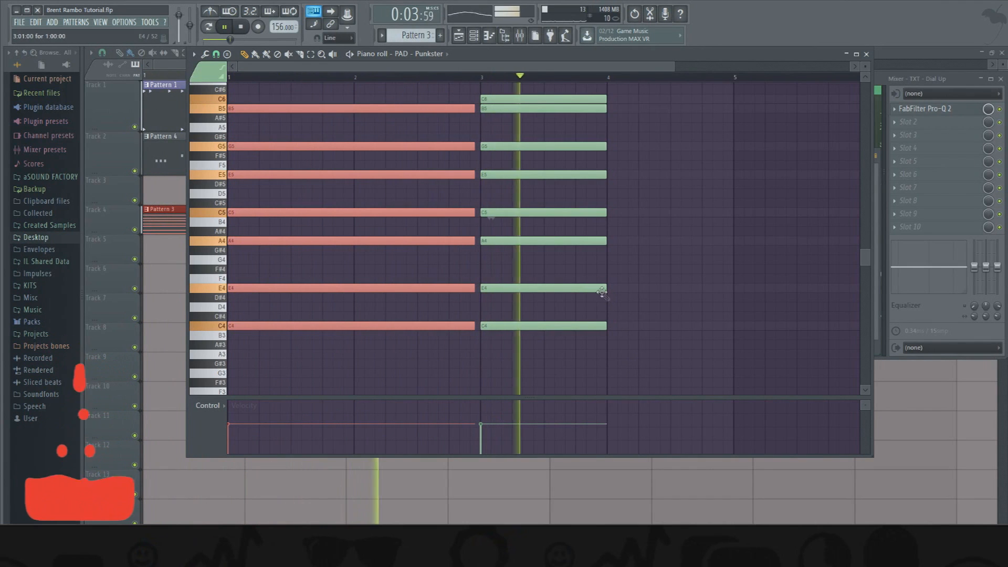
key(space)
ctrl+drag(616, 338, 556, 100)
scroll(594, 158, up, 3)
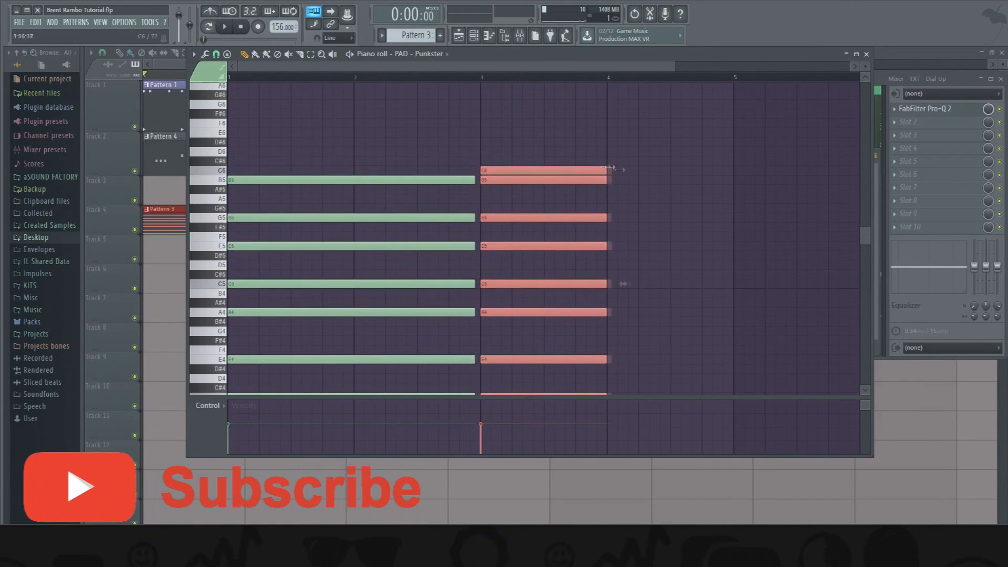
drag(607, 168, 725, 173)
click(470, 117)
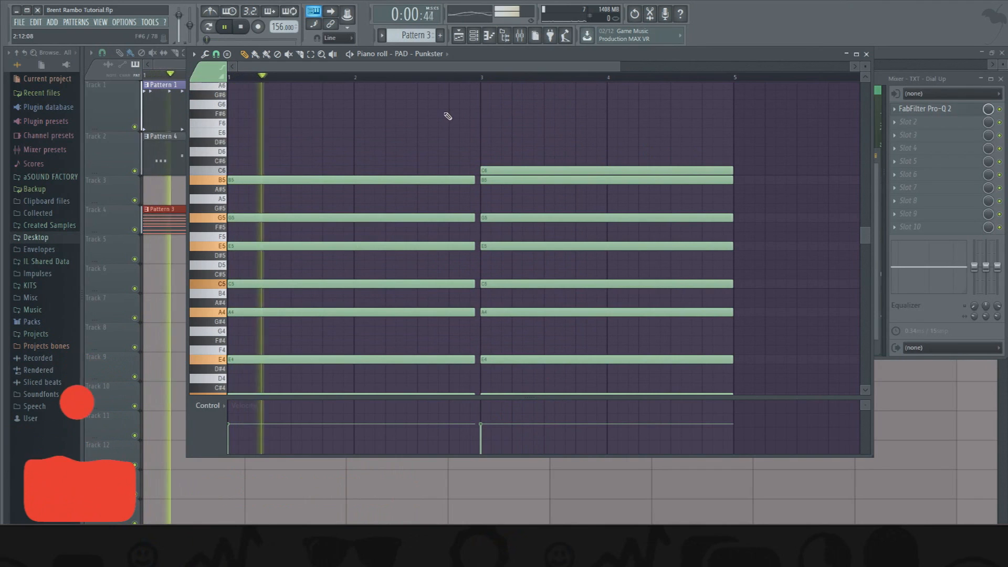
Copy the PAD - Punkster notes and paste them into PAD - Witchers Delight.
click(474, 36)
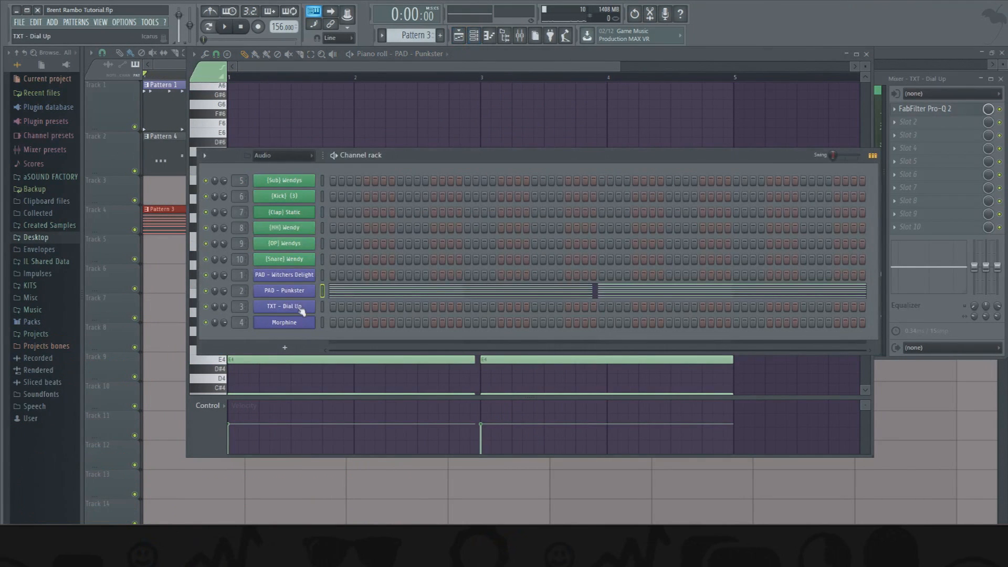
right_click(297, 292)
click(462, 302)
right_click(307, 278)
click(424, 295)
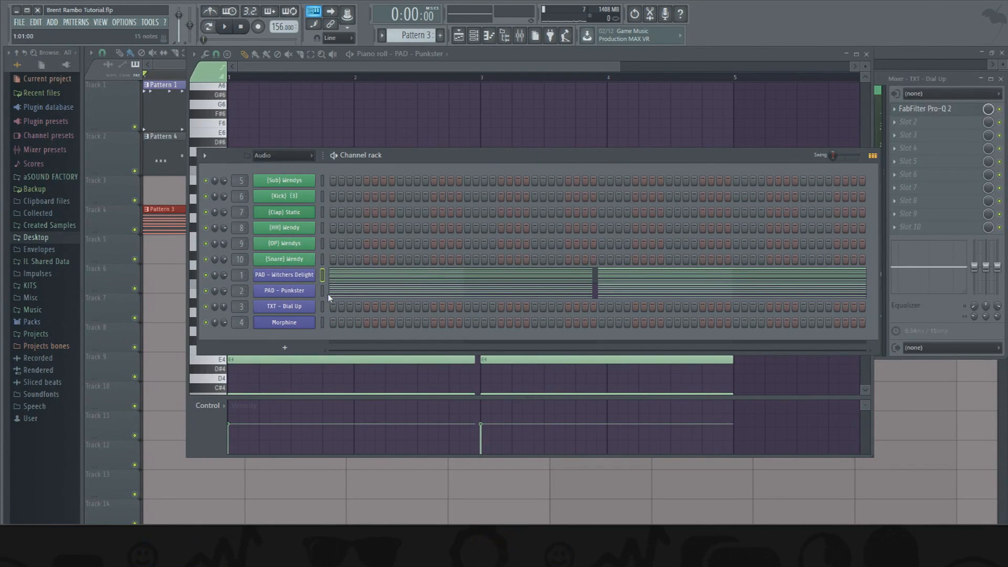
Delete the E4 and C4 notes from both PAD - Punkster chords, and the B5 note from the second chord.
key(F6)
scroll(327, 147, down, 3)
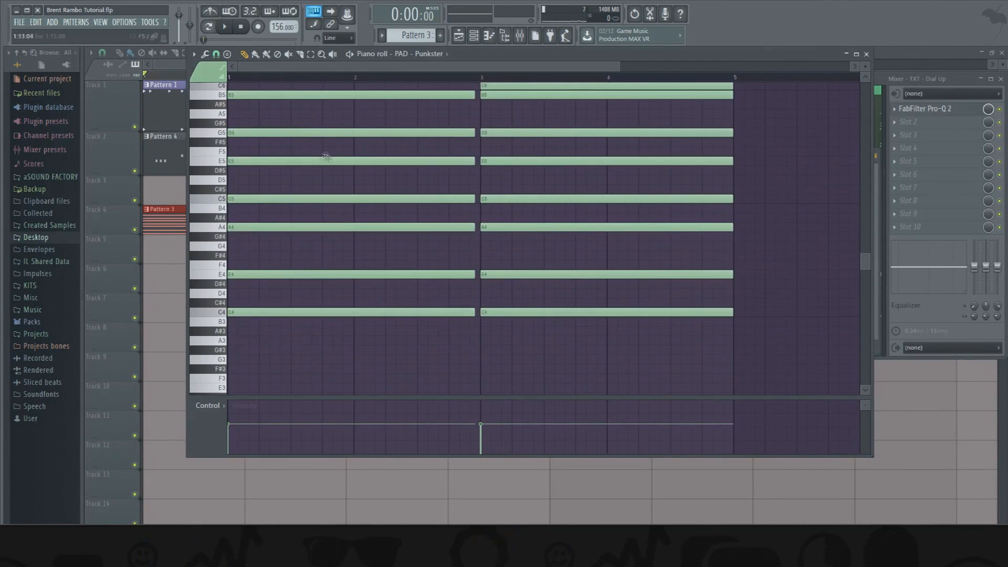
right_click(315, 275)
right_click(318, 312)
right_click(541, 274)
right_click(544, 312)
scroll(512, 154, up, 1)
right_click(494, 123)
Play the beat with the layered pads and set the PAD - Witchers Delight channel volume to 59%.
key(space)
key(F6)
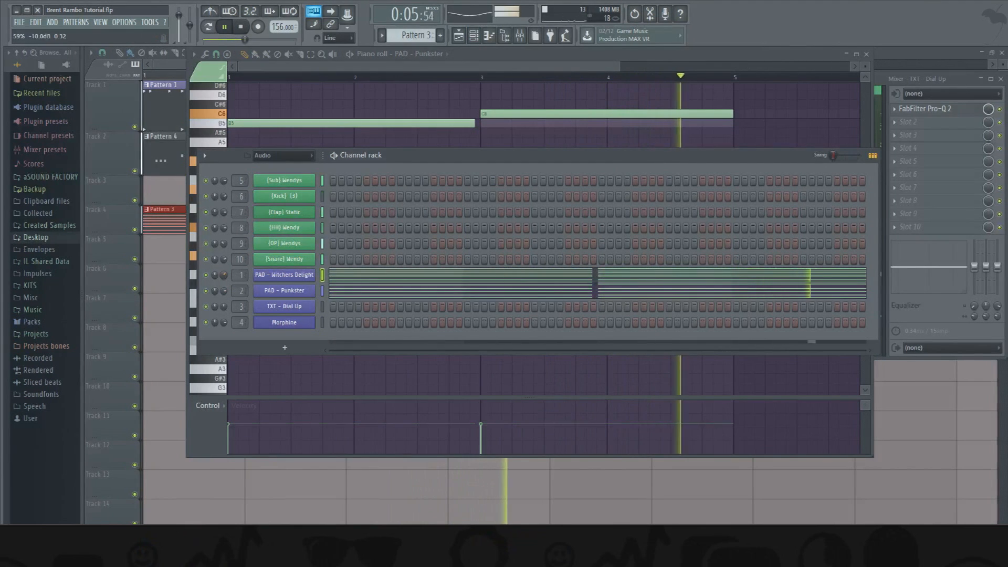
key(space)
key(space)
Place a second Pattern 3 clip at bar 5 on Track 4 in the playlist and bring up the mixer.
click(164, 52)
click(587, 225)
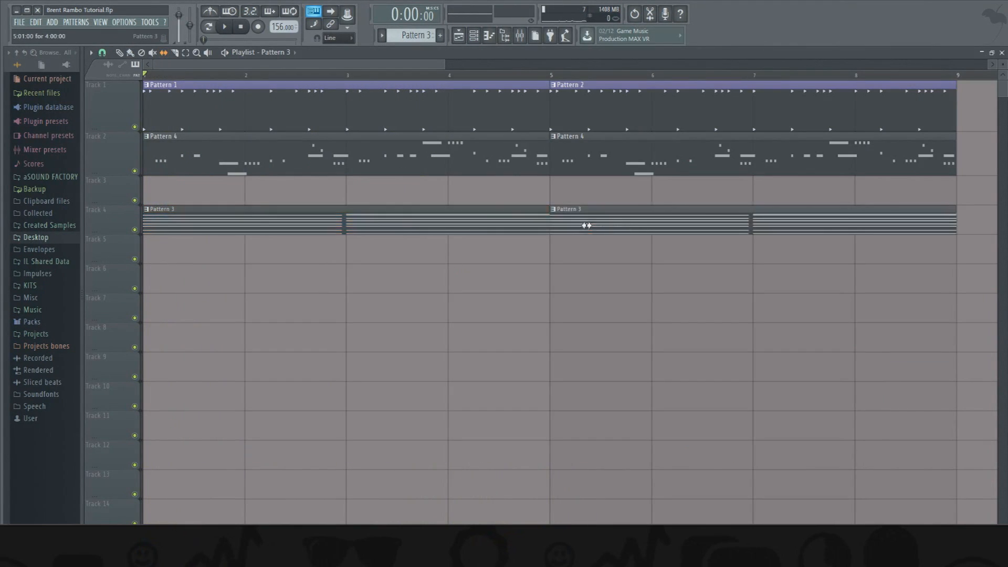
key(F9)
key(space)
Open the TXT - Dial Up piano roll and add an E4 note about three steps long at the start of bar 1.
key(F6)
right_click(317, 303)
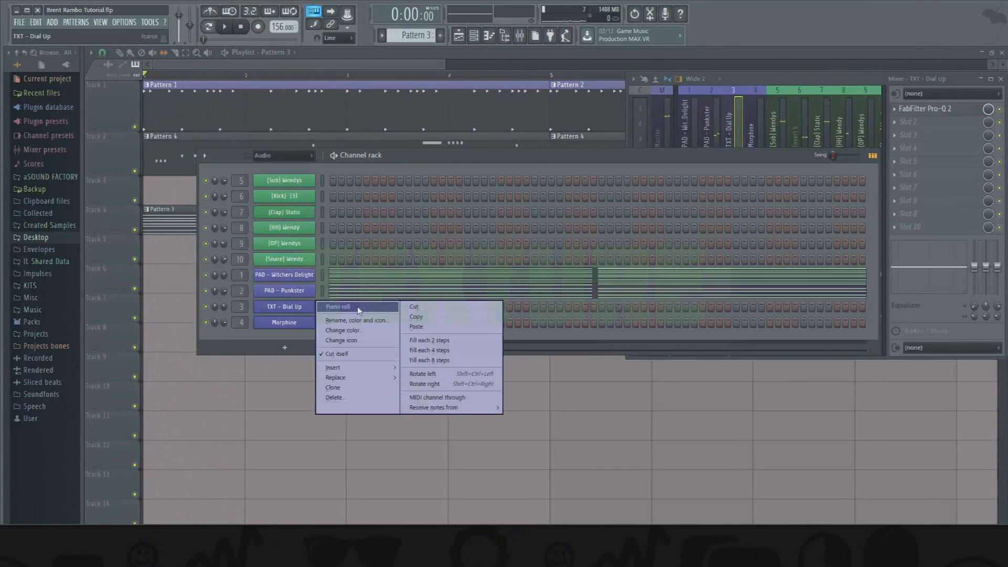
click(328, 307)
click(237, 302)
drag(478, 304, 254, 307)
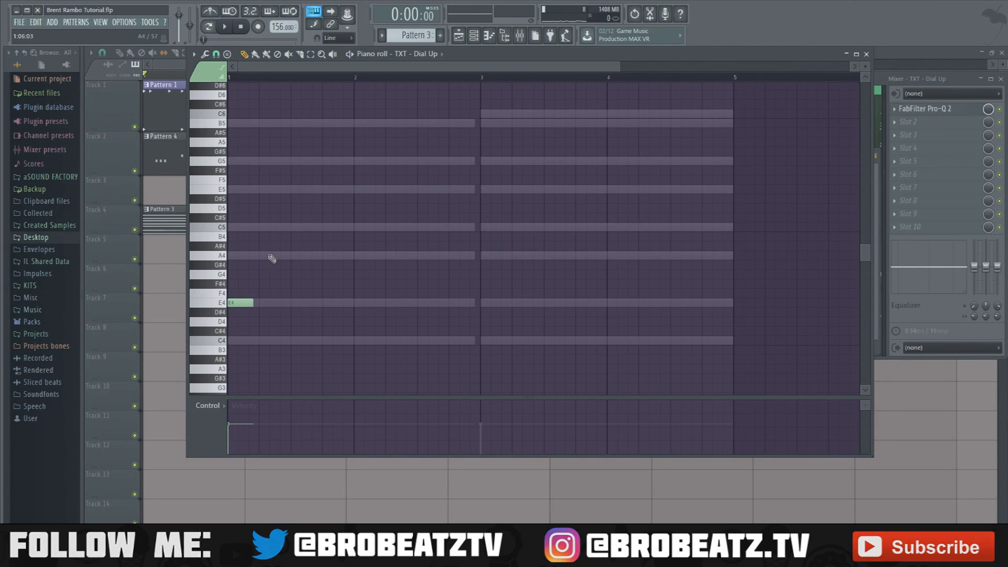
Set the piano roll snap to 1/4 beat and add short A4 notes at step 7 of bar 1 and the start of bar 2.
click(216, 54)
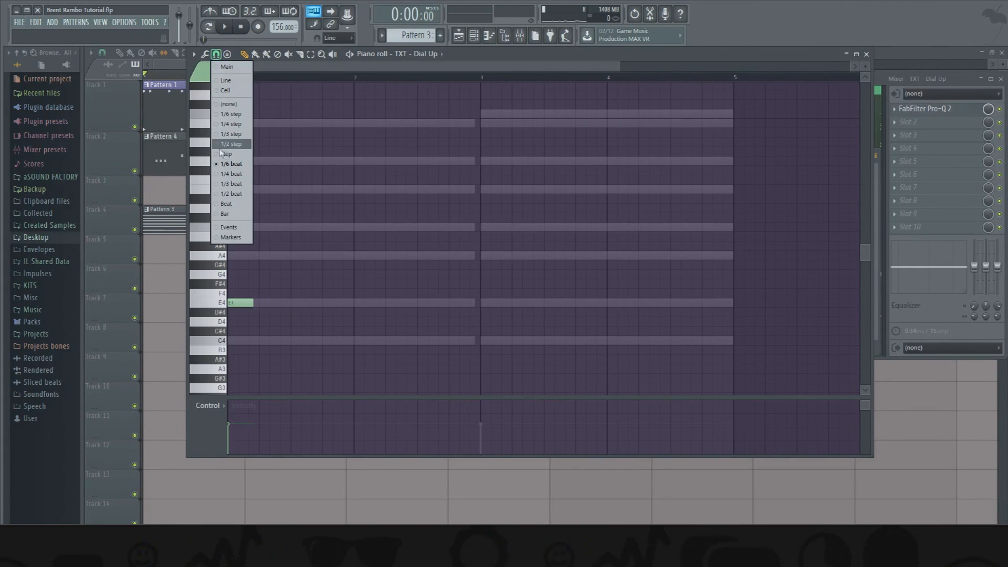
click(232, 176)
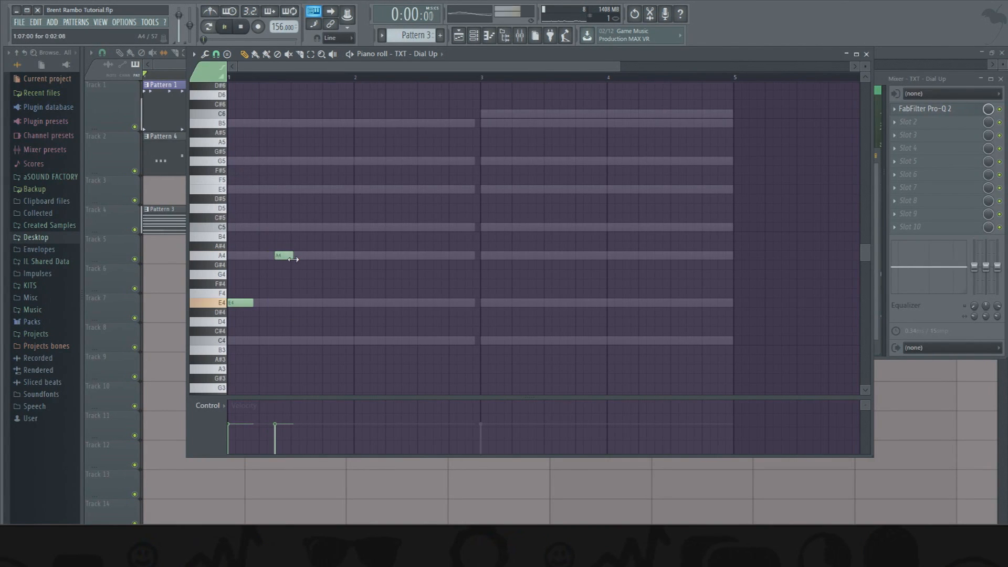
drag(293, 258, 285, 259)
click(355, 255)
key(space)
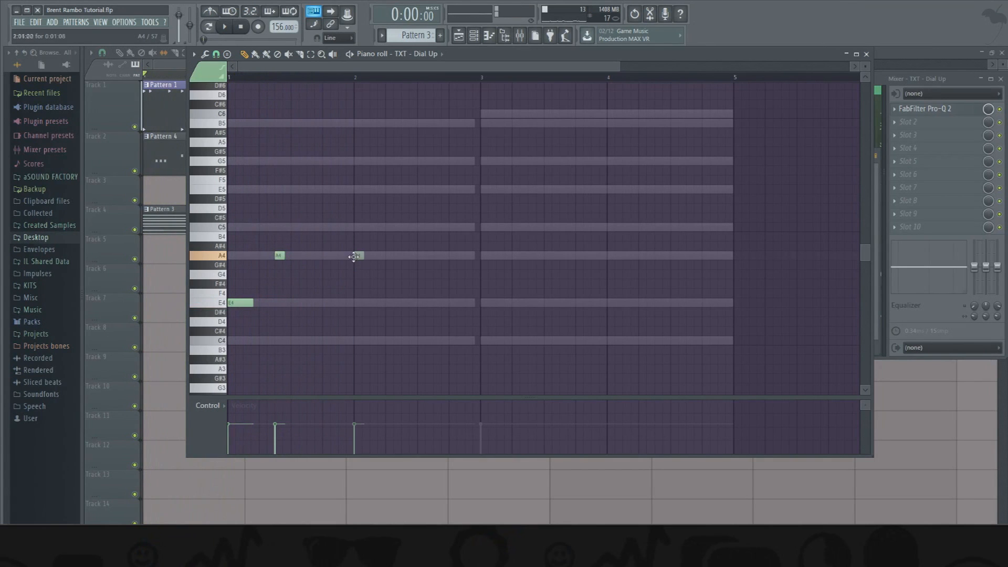
Continue the bar 2 melody with short A4, C5, A4 and E4 notes at steps 3, 5, 7 and 13, checking it in playback.
click(389, 227)
click(421, 255)
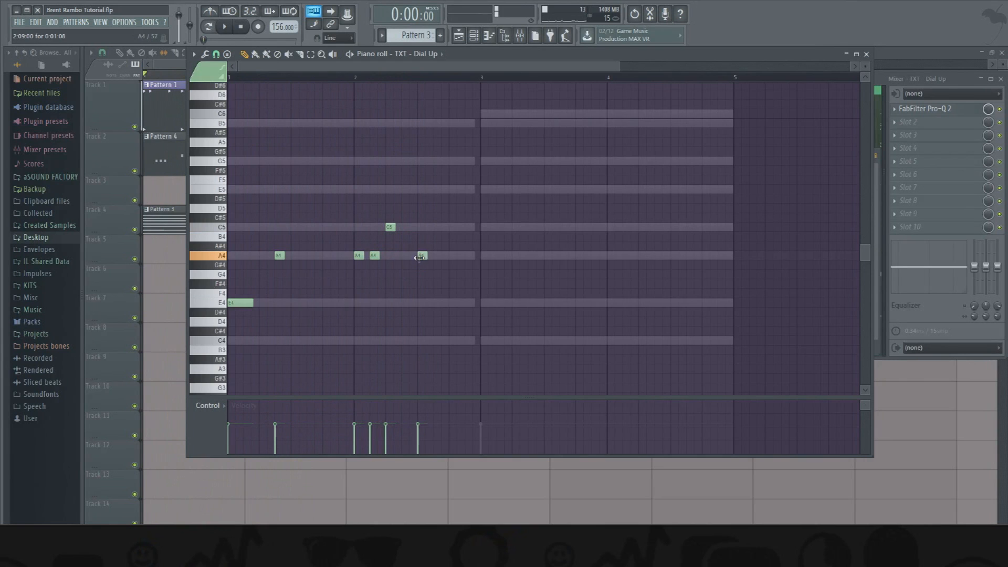
drag(423, 255, 407, 255)
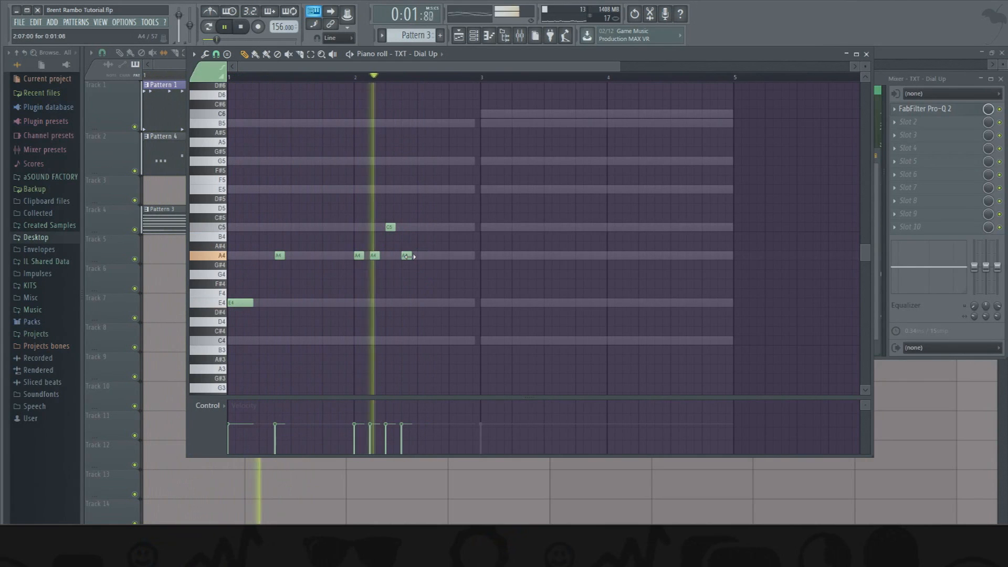
click(449, 302)
key(space)
Duplicate the two-bar TXT - Dial Up melody into bars 3 and 4, and play it with the beat.
key(ctrl+a)
drag(249, 307, 502, 319)
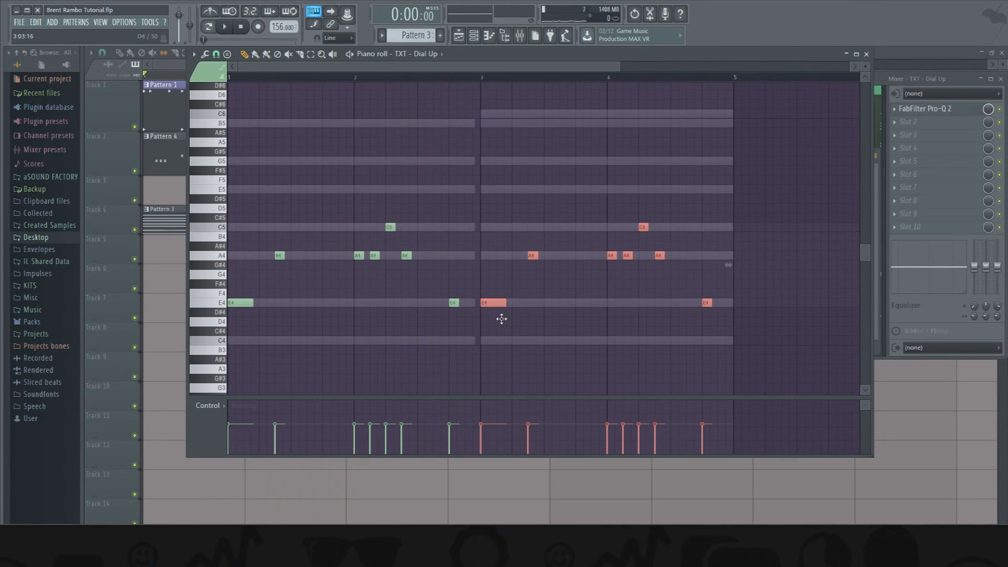
key(space)
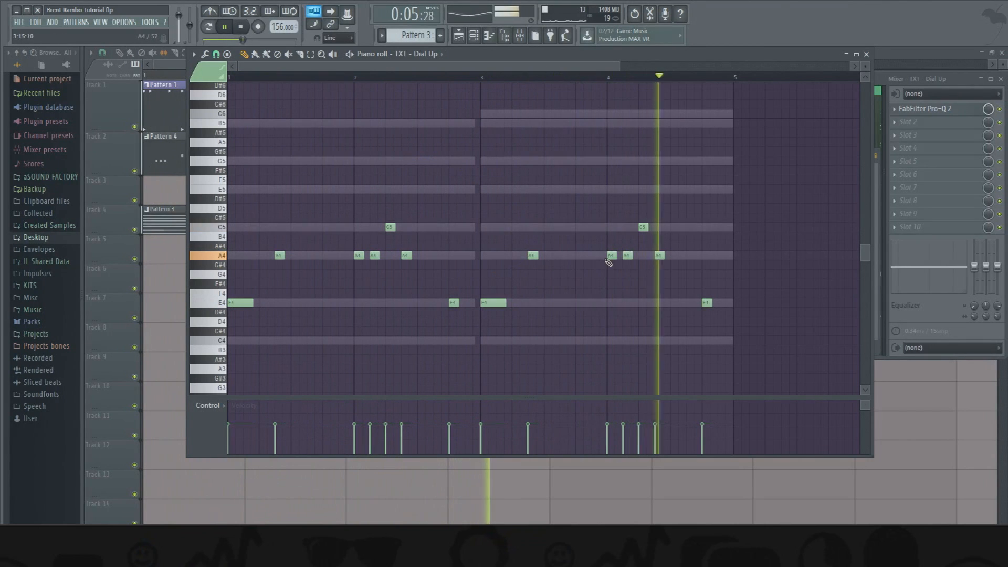
key(F6)
key(space)
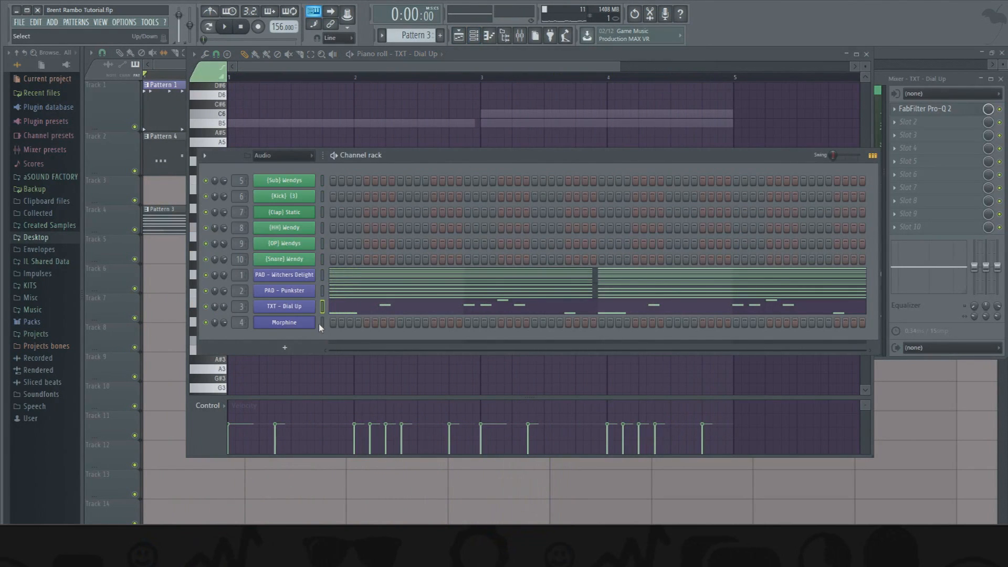
Copy the PAD - Witchers Delight notes and paste them into the Morphine channel.
right_click(306, 277)
click(482, 286)
right_click(295, 323)
click(471, 344)
Open the Morphine synth, play the beat with its chords, and set its channel volume to 66%.
click(286, 323)
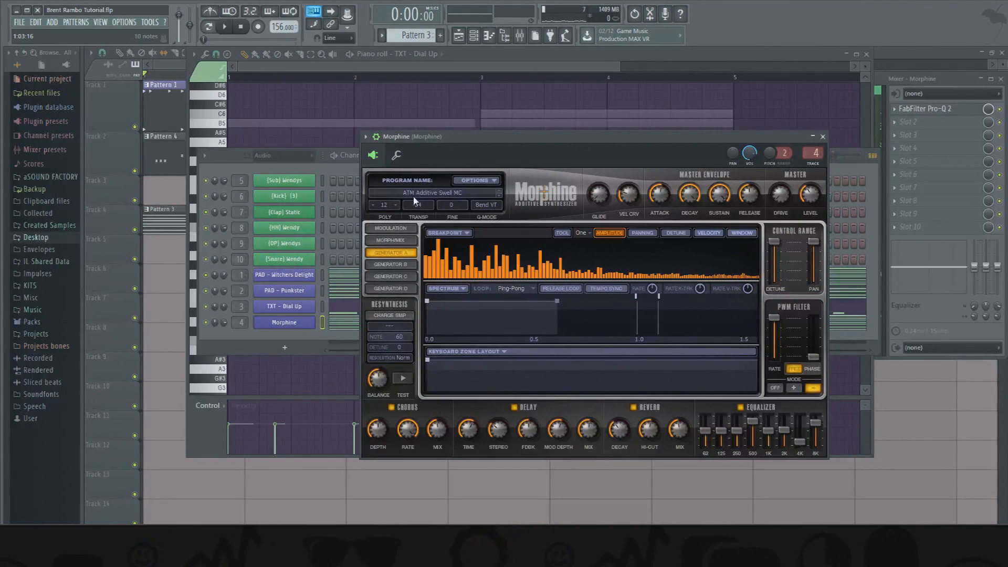
key(space)
click(340, 167)
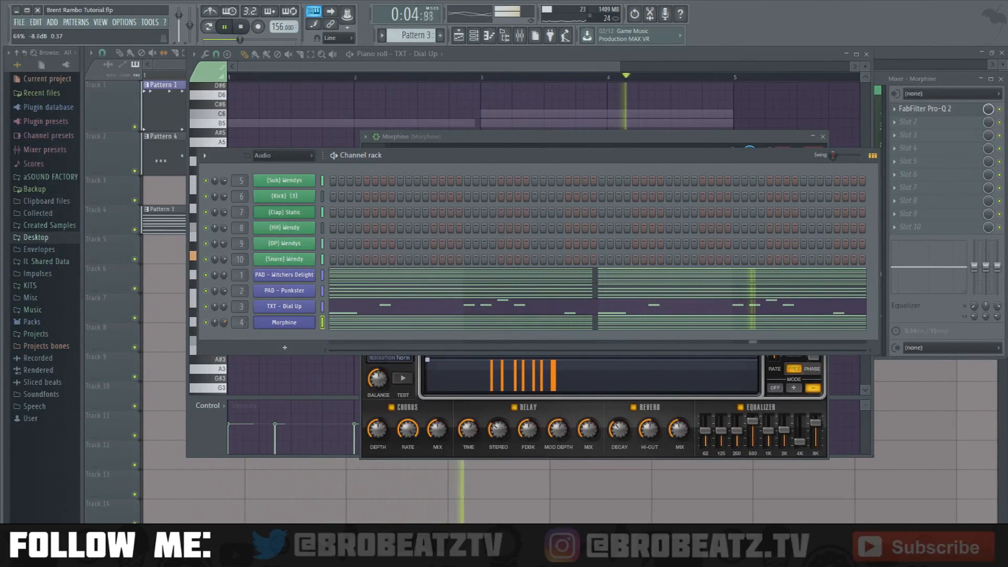
key(space)
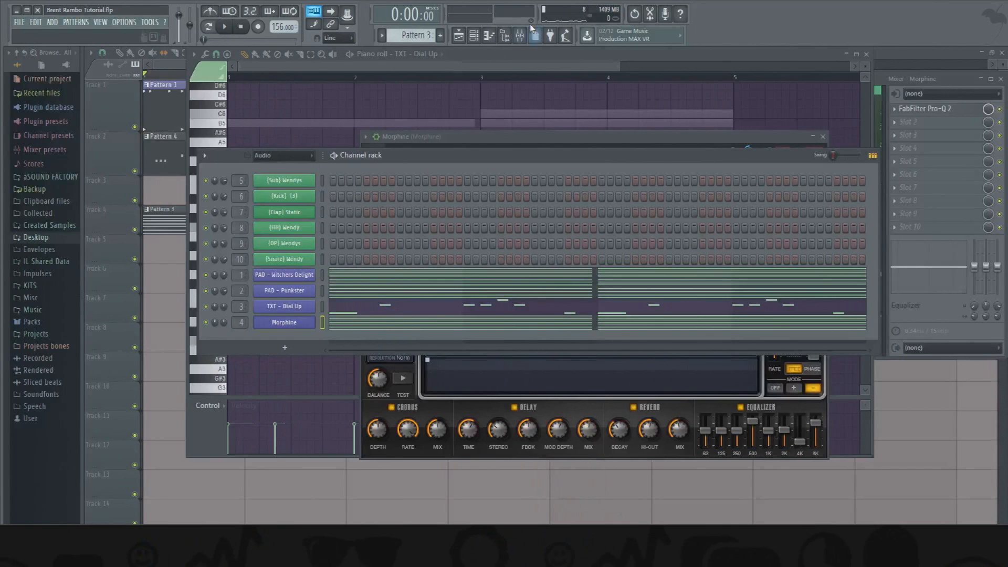
Lower the TXT - Dial Up level slightly in the mixer and play the beat to check the balance.
click(522, 38)
click(521, 37)
click(521, 38)
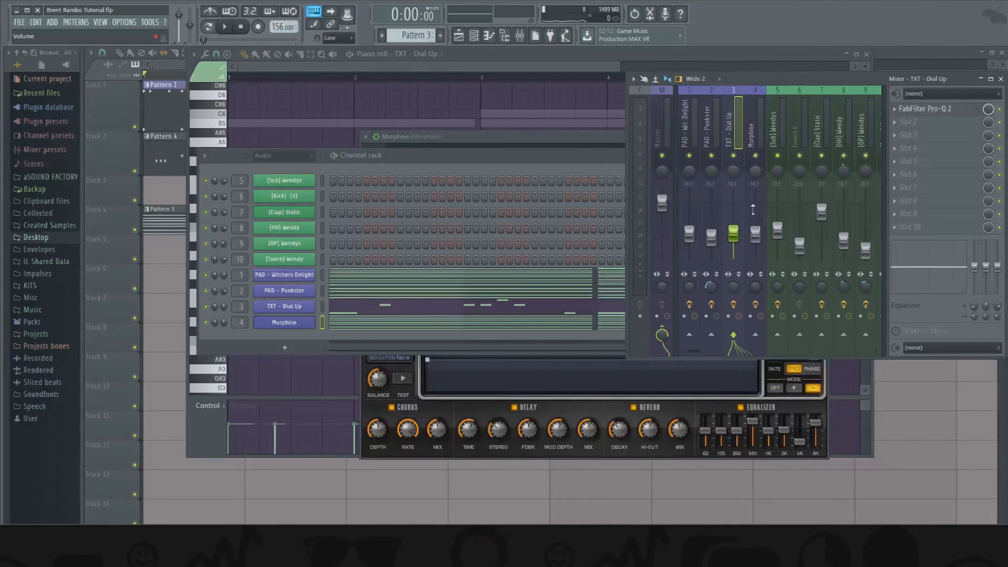
key(space)
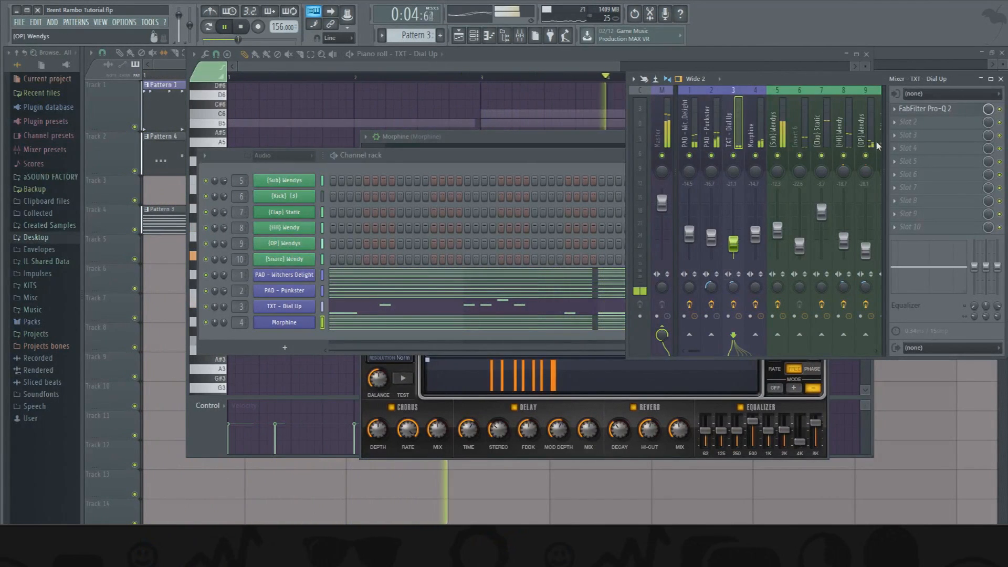
Load Fruity Reeverb 2 in slot 2 of the TXT - Dial Up track and set its wet level to 68% during playback.
click(929, 128)
click(1006, 178)
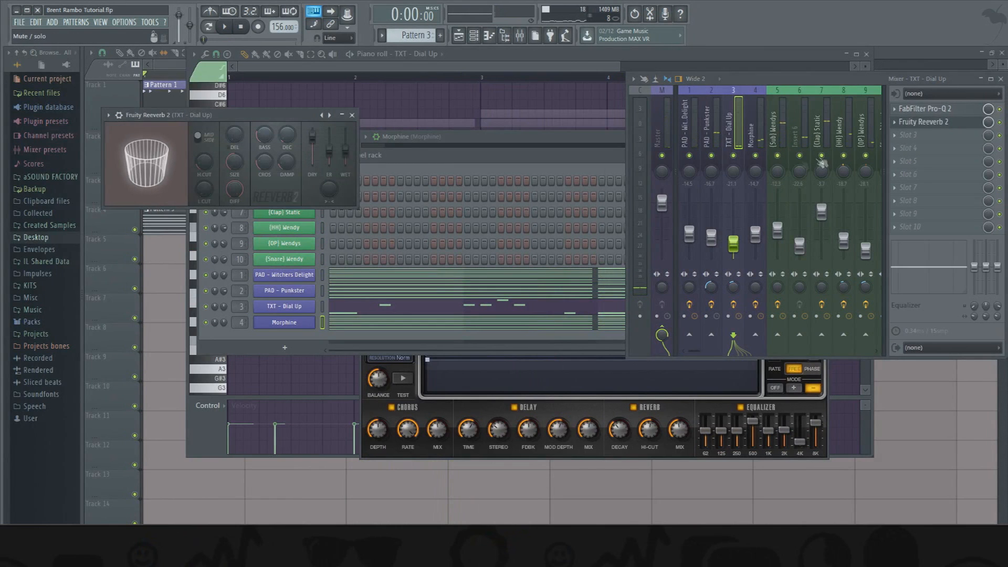
key(space)
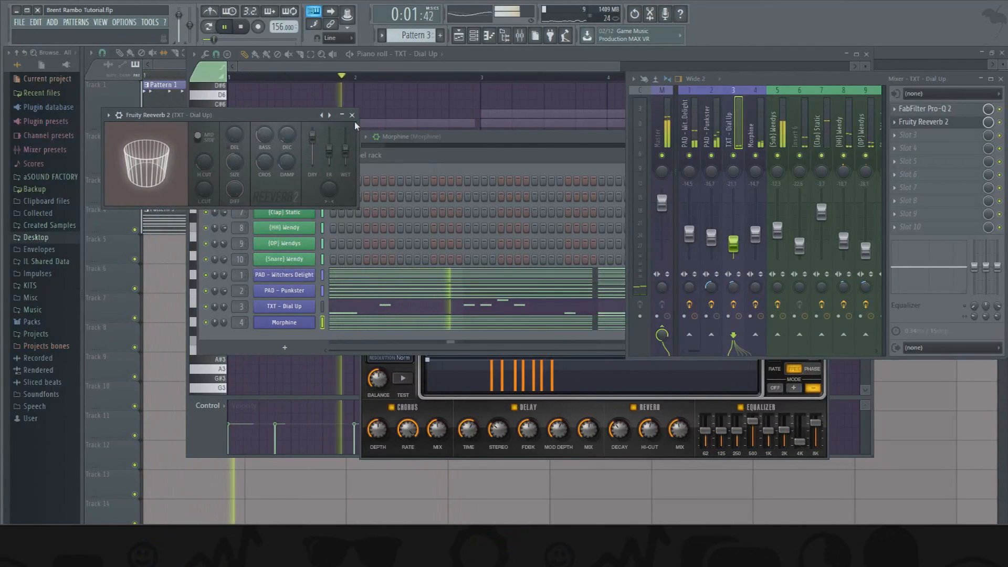
drag(345, 151, 346, 146)
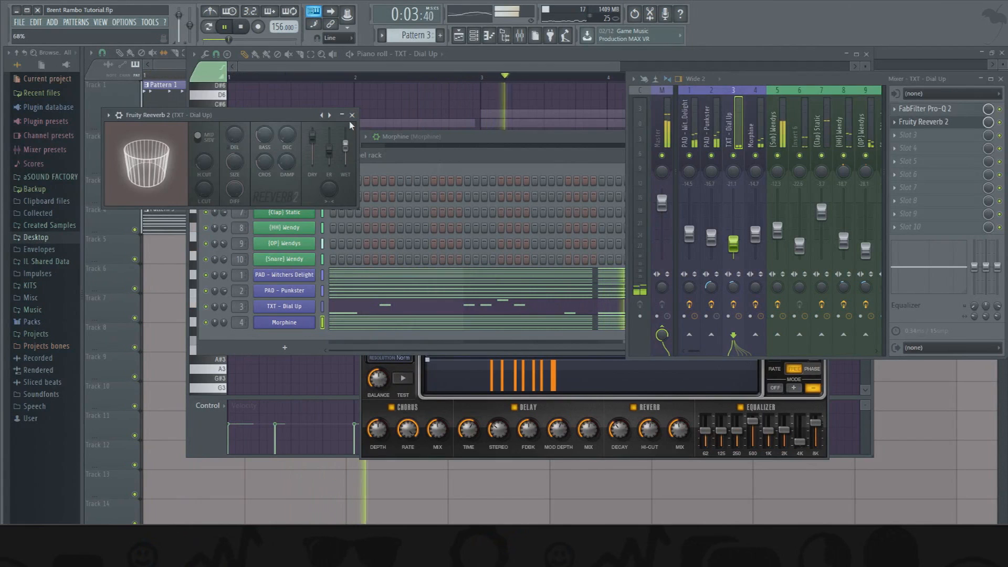
Close the reverb editor, lower the Morphine track's mixer level slightly, and cut its low EQ band to the minimum.
click(352, 115)
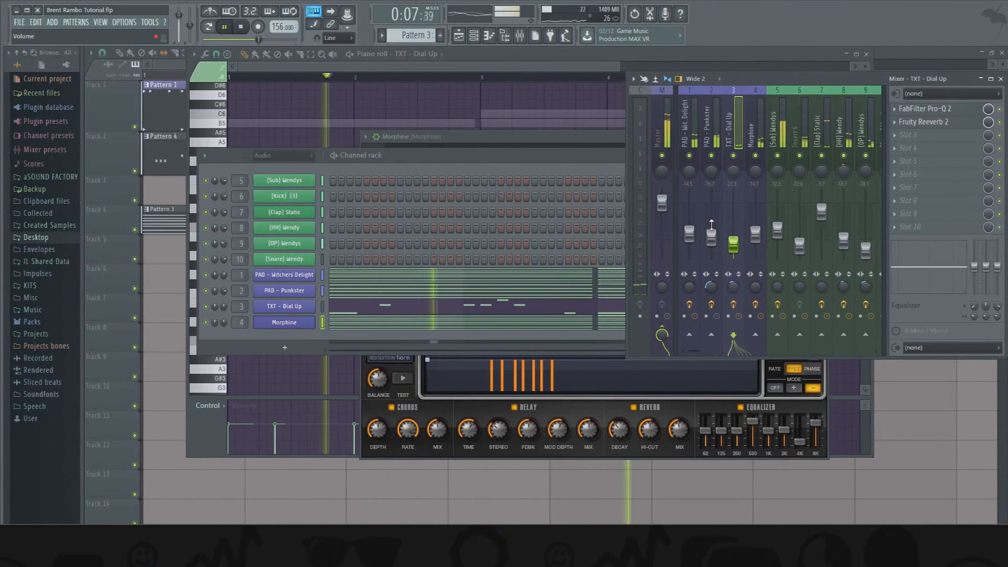
drag(755, 235, 756, 249)
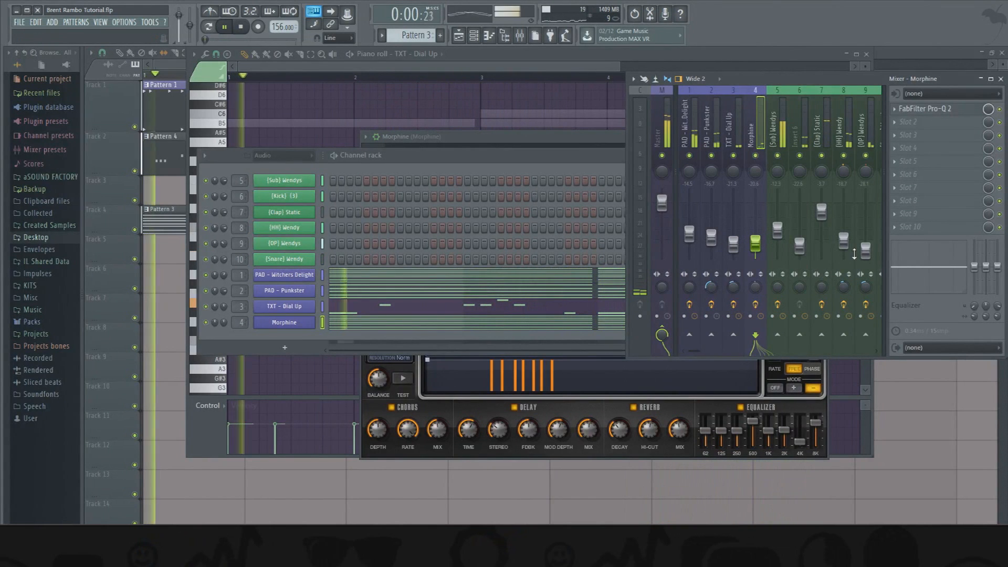
drag(896, 267, 900, 273)
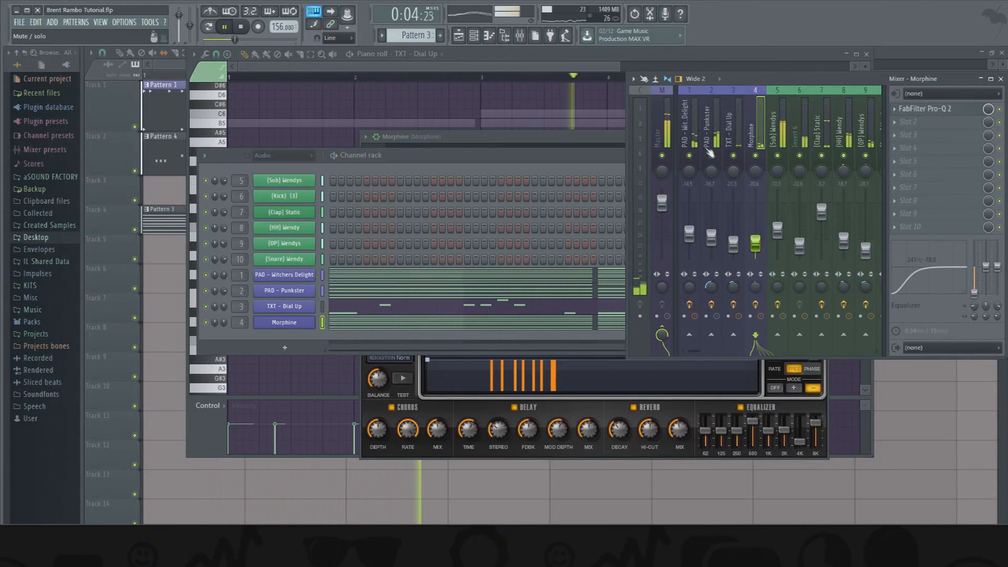
Select the PAD - Punkster track, mute the other melodic tracks, and play the beat to hear that pad alone with the drums.
click(720, 139)
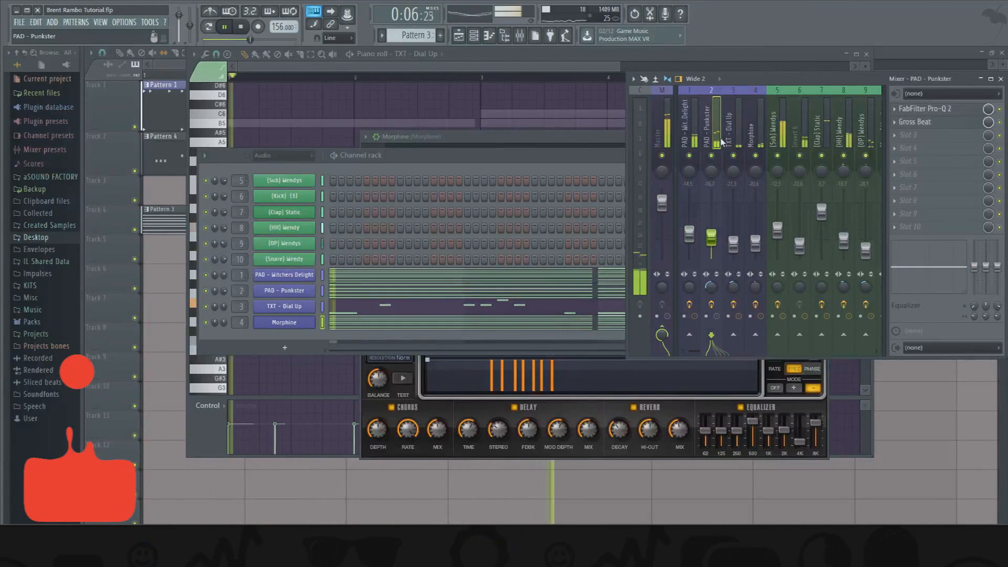
key(space)
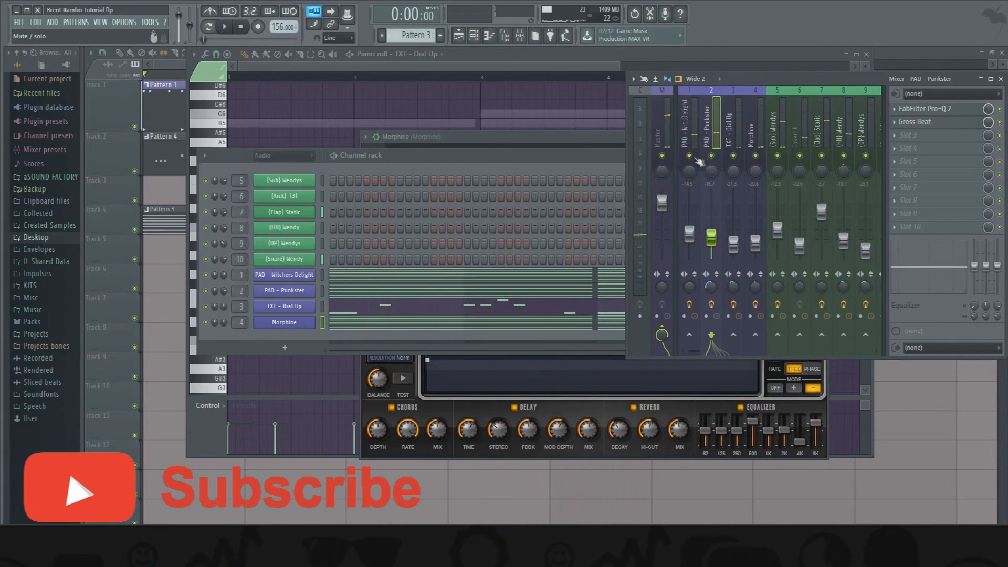
click(689, 155)
key(space)
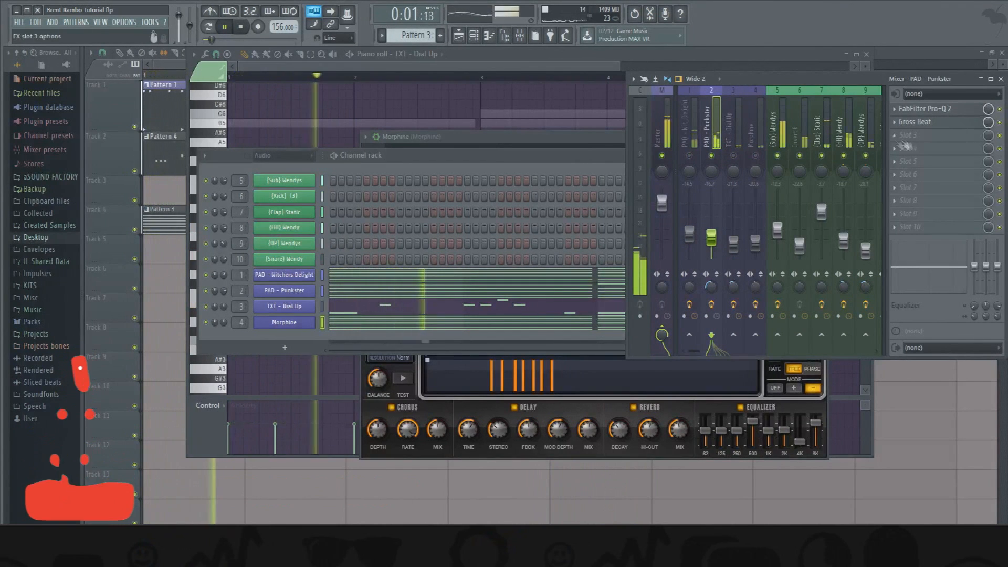
key(space)
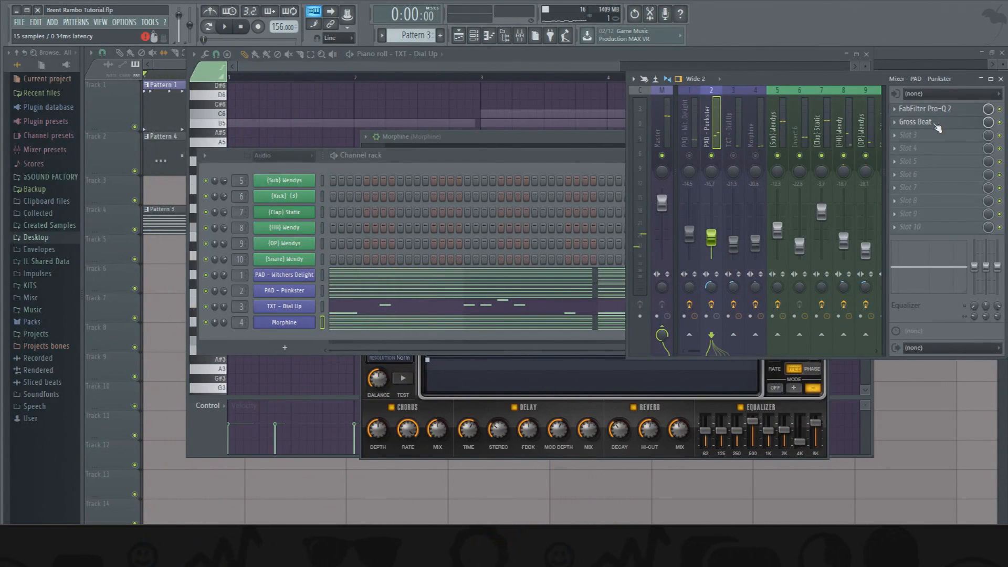
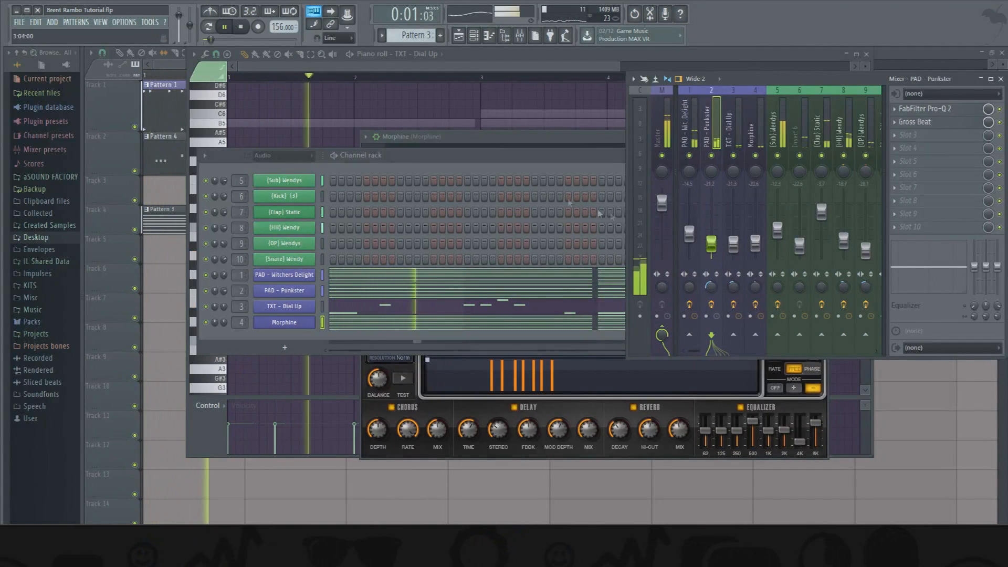
Rebalance the mixer during playback: lower TXT - Dial Up to 19% and (Sub) Wendys slightly, and raise (OP) Wendys and (Snare) Wendy slightly.
drag(742, 242, 742, 247)
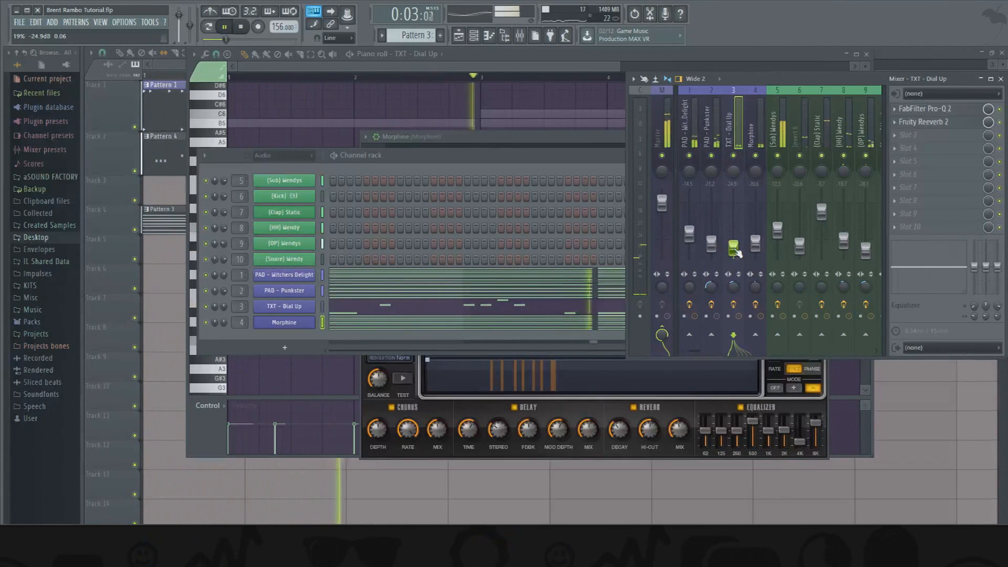
drag(777, 230, 777, 238)
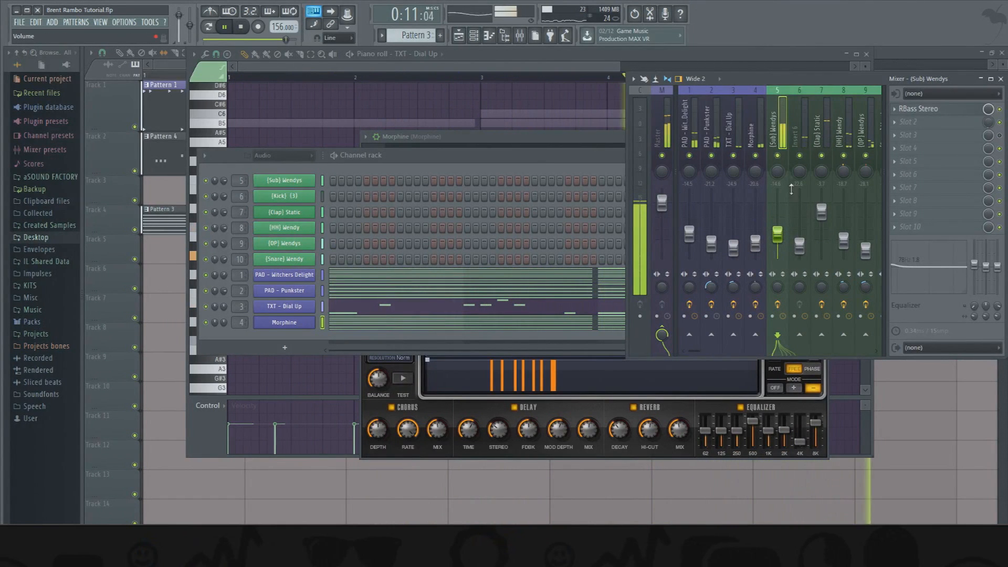
scroll(824, 125, down, 3)
drag(801, 249, 789, 220)
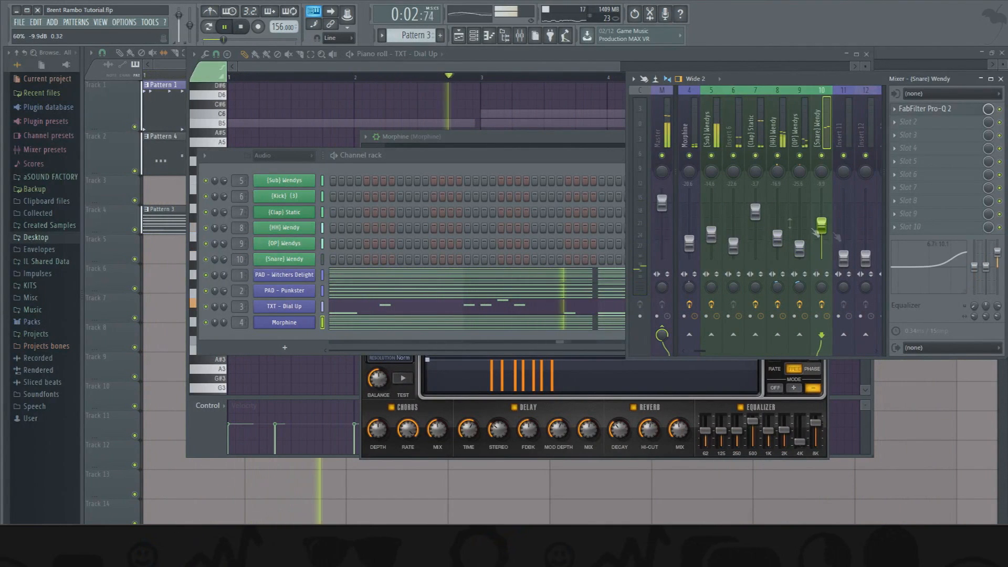
drag(826, 226, 826, 223)
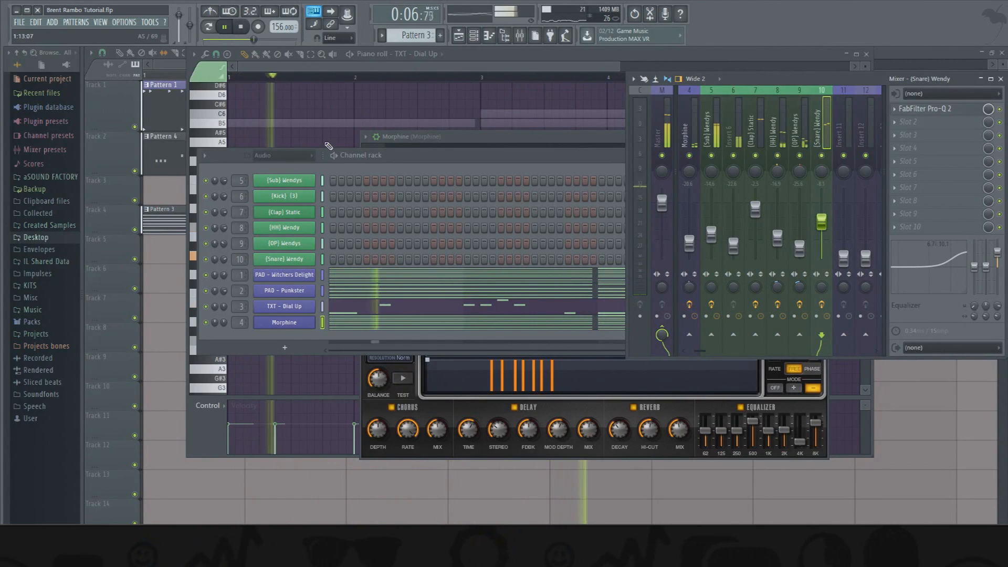
key(space)
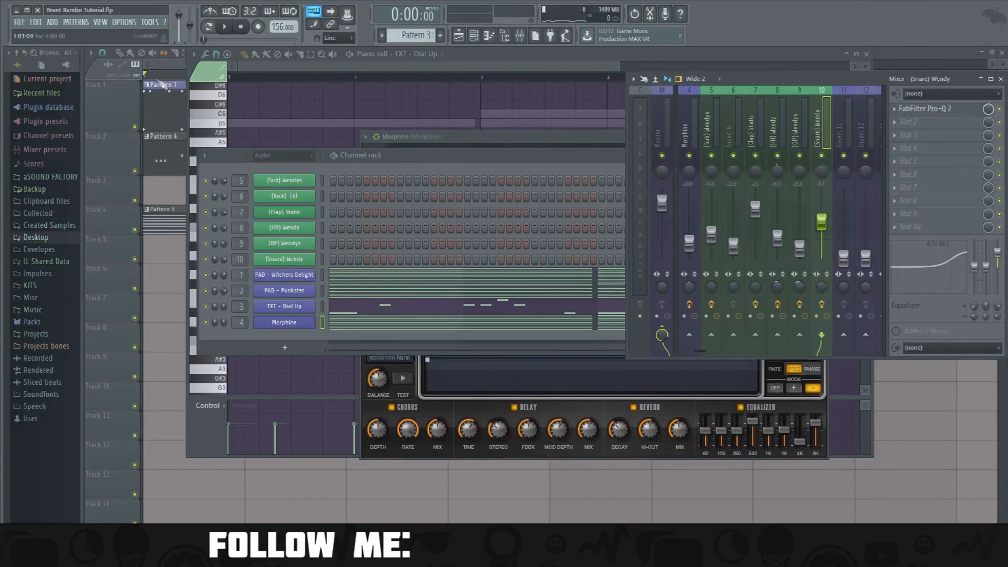
Move the mixer over the middle of the playlist, select the PAD - Witchers Delight track, and open its Gross Beat effect.
click(474, 156)
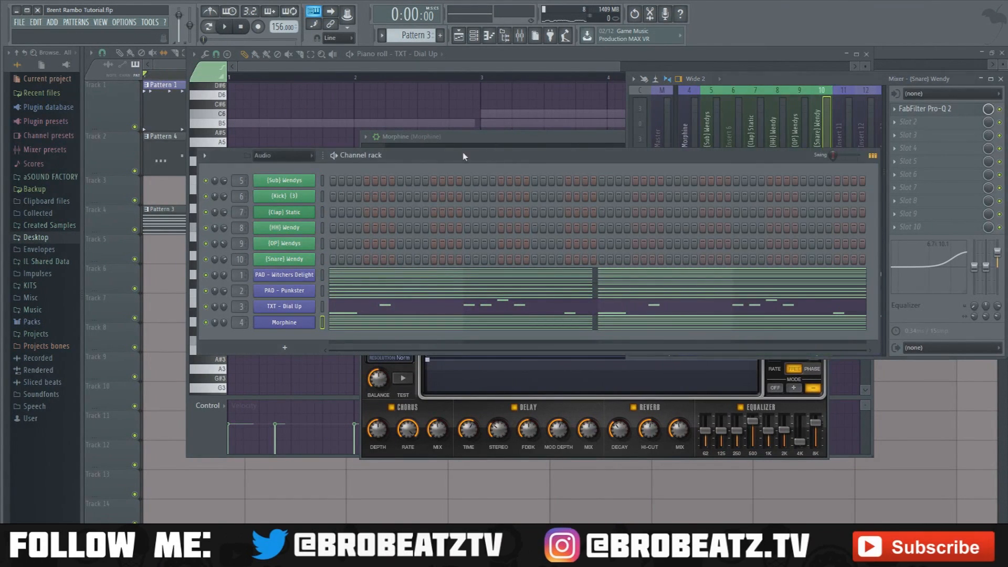
drag(761, 79, 558, 91)
scroll(507, 167, up, 3)
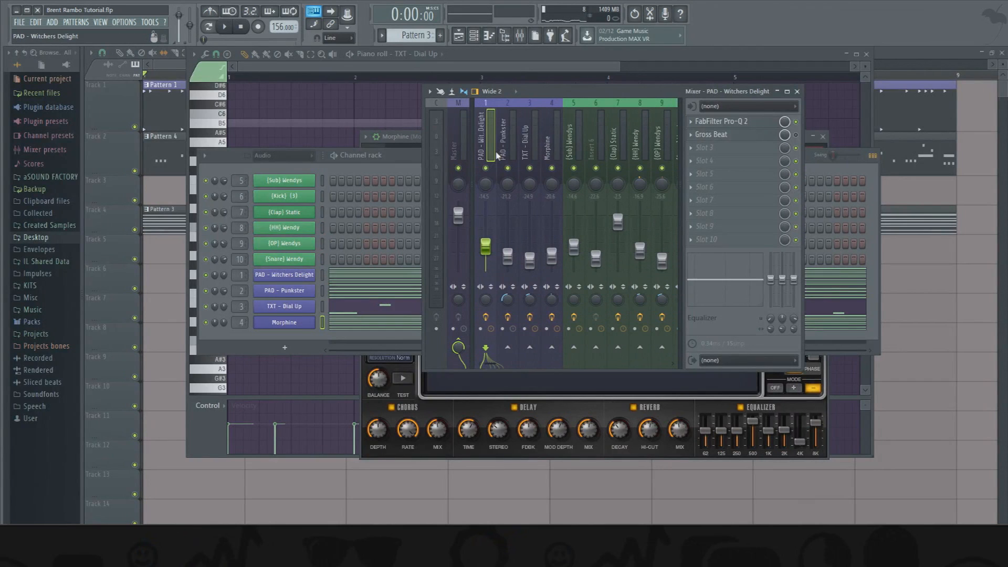
click(170, 68)
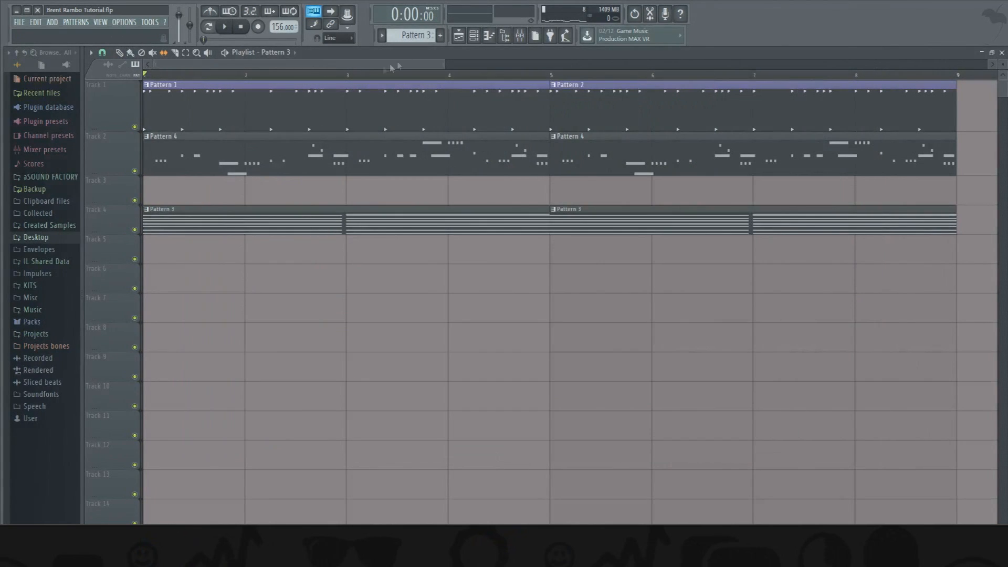
click(531, 41)
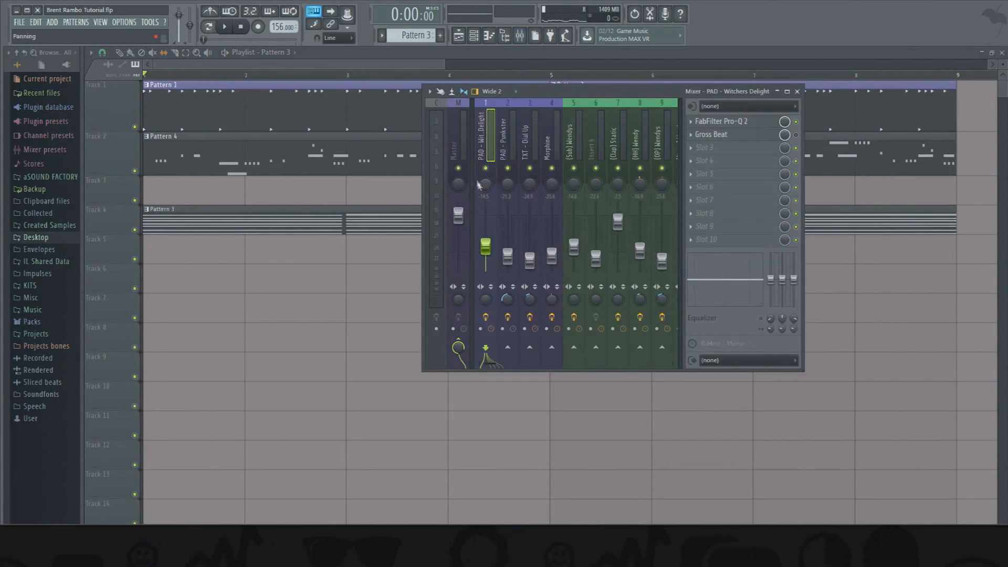
click(763, 139)
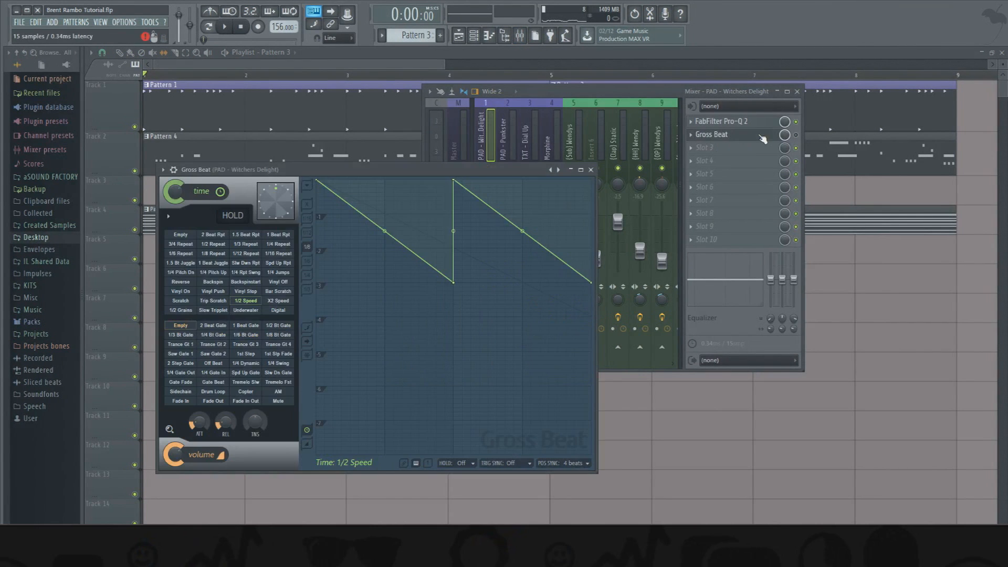
Enable Gross Beat on PAD - Witchers Delight, mute PAD - Punkster, TXT - Dial Up and Morphine, and reopen the Gross Beat editor.
click(725, 145)
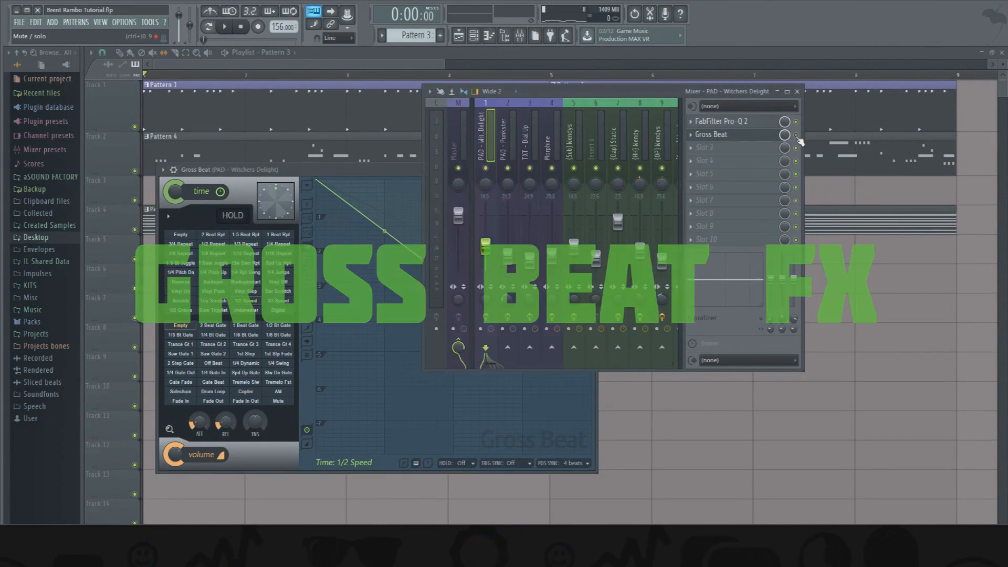
click(730, 136)
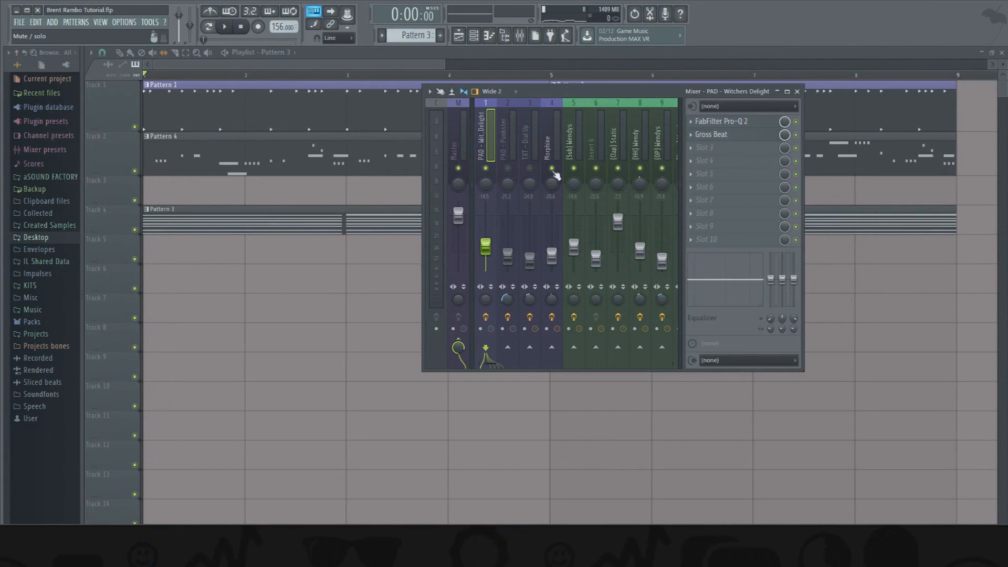
click(767, 138)
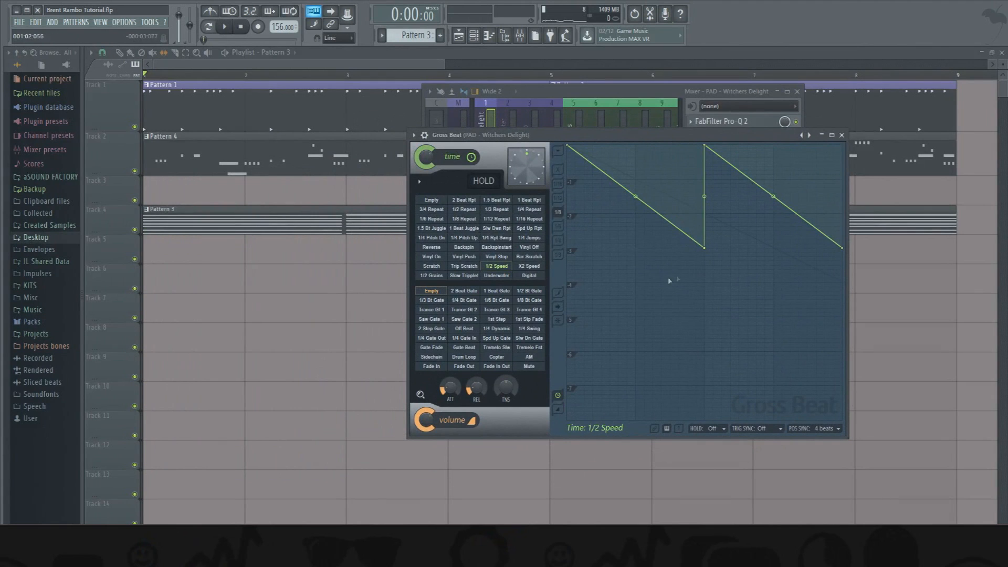
Try the 1/2 Speed time curve with its two middle points deleted during playback, and restore the curve's original two-slope shape.
right_click(706, 247)
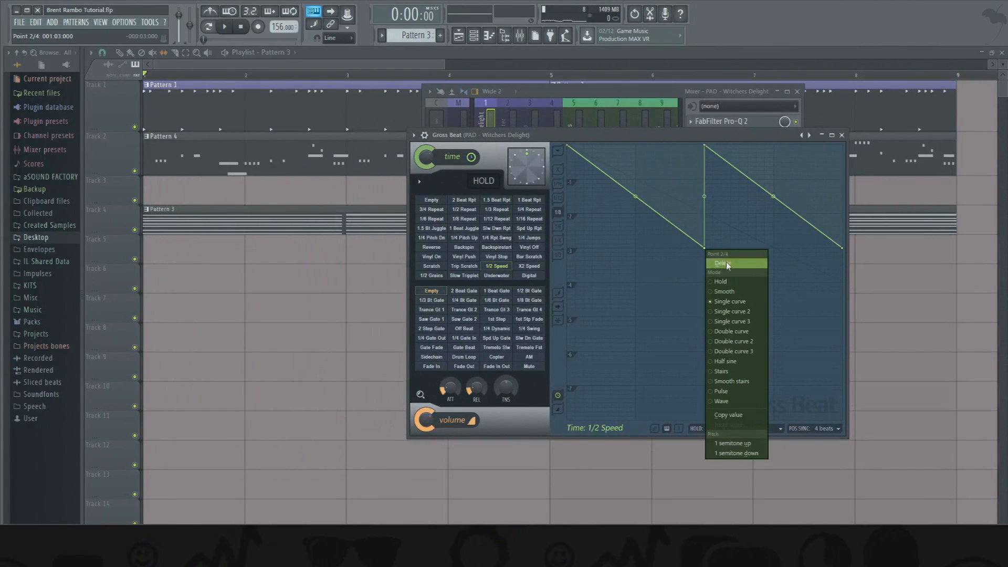
click(729, 265)
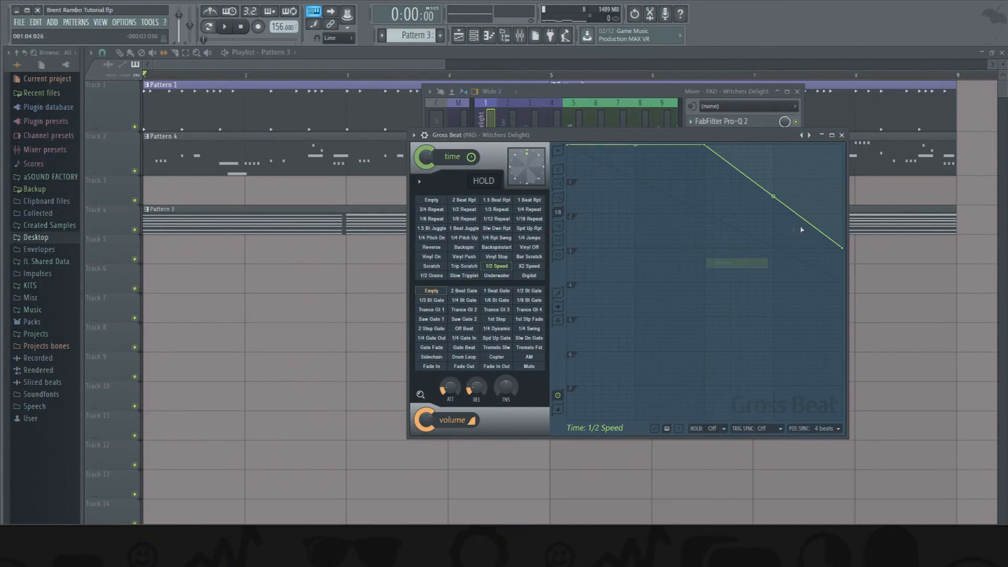
right_click(706, 149)
click(721, 162)
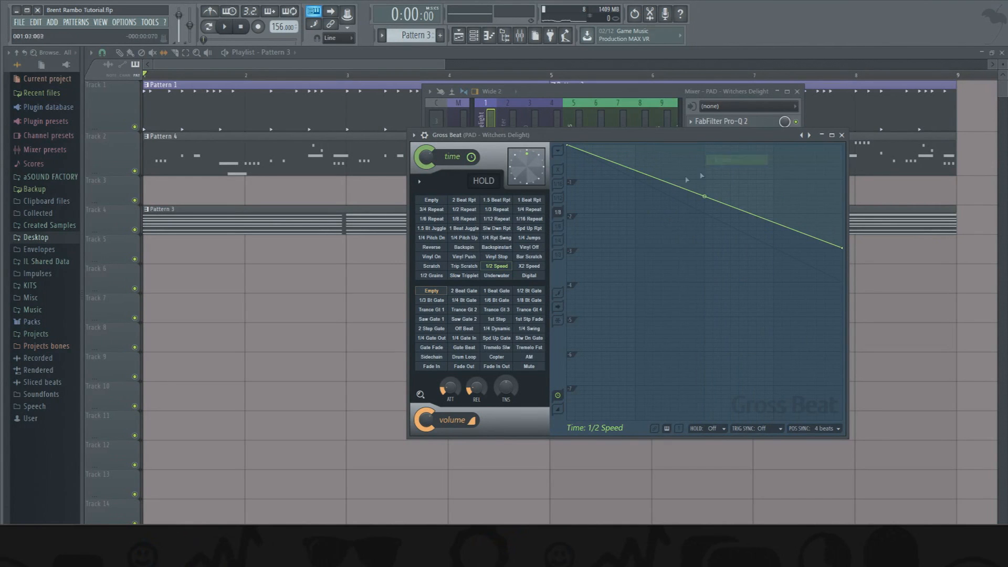
key(space)
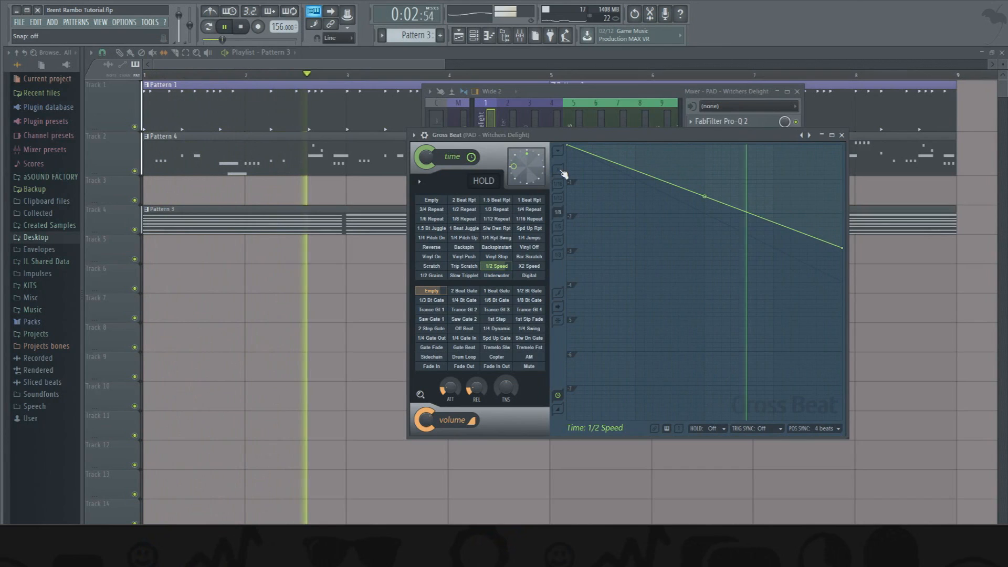
key(space)
drag(701, 208, 705, 249)
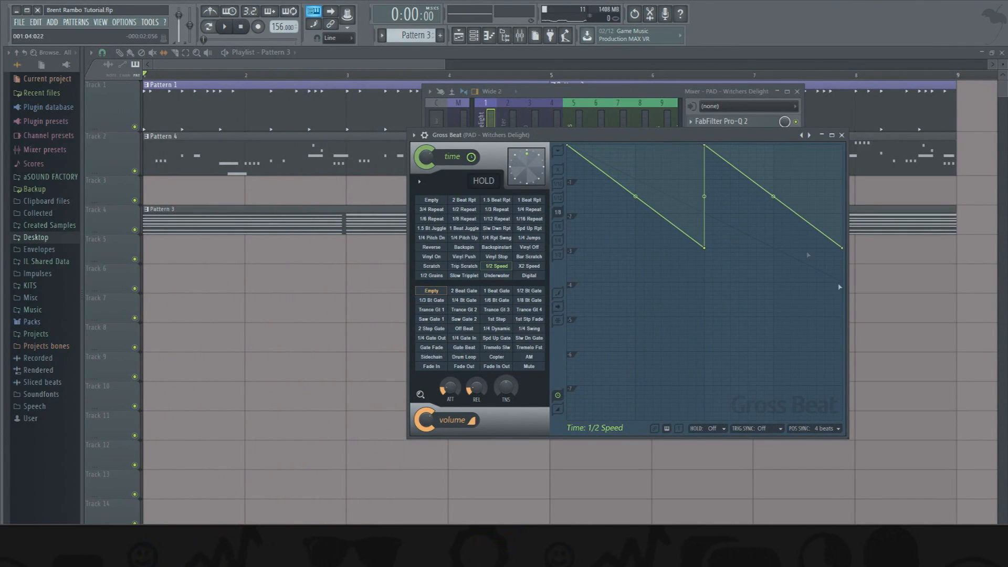
Play the beat with the 1/2 Speed curve and check the PAD - Witchers Delight track in the mixer and Gross Beat.
key(space)
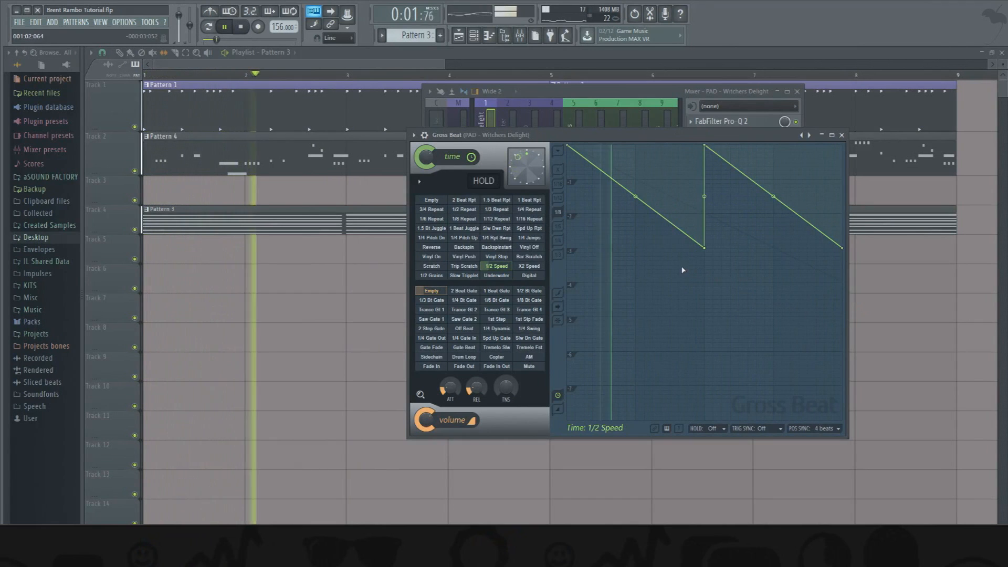
click(543, 92)
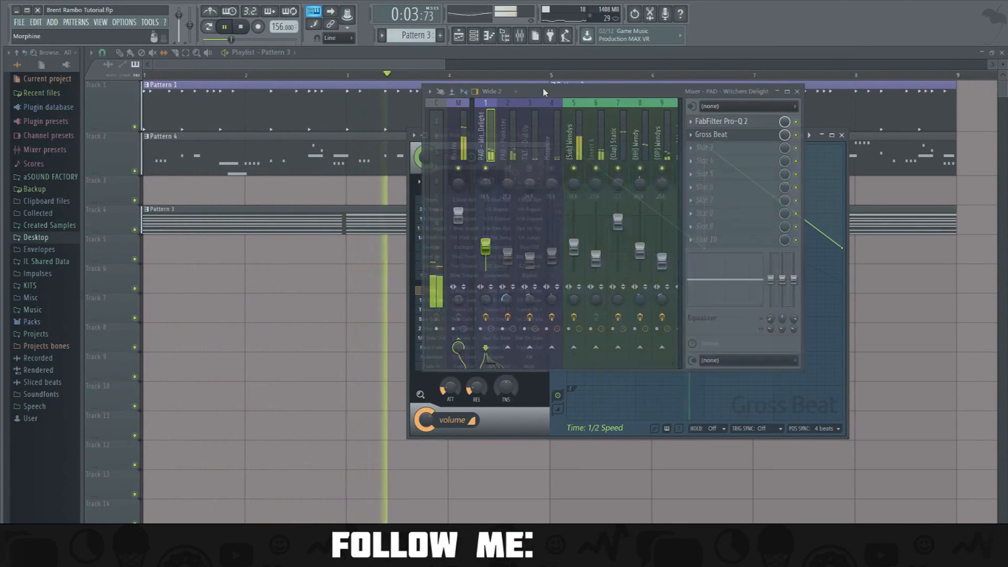
click(815, 138)
key(space)
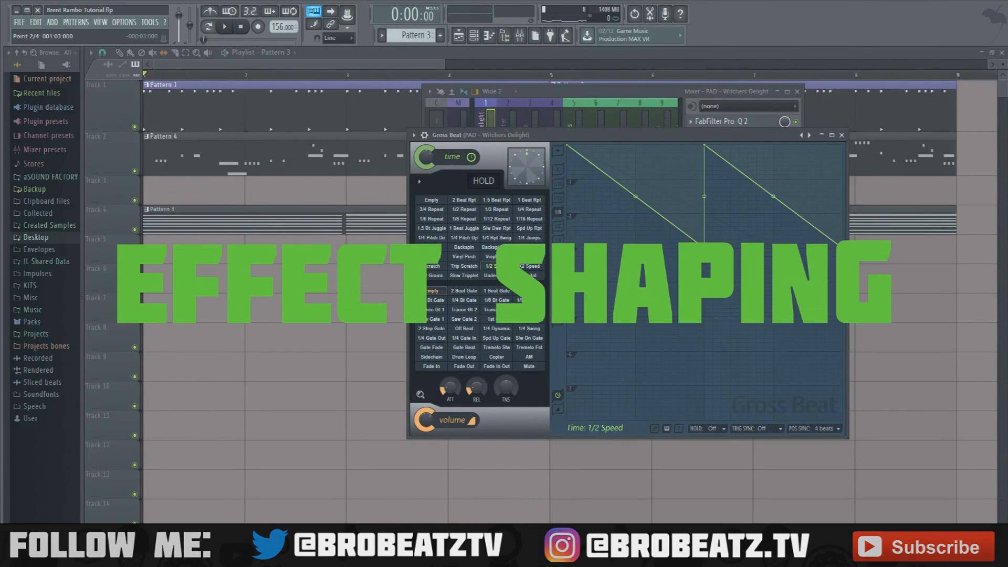
Raise the two low points of Gross Beat's 1/2 Speed time curve slightly and play the beat to hear the detuned pad.
drag(704, 247, 705, 243)
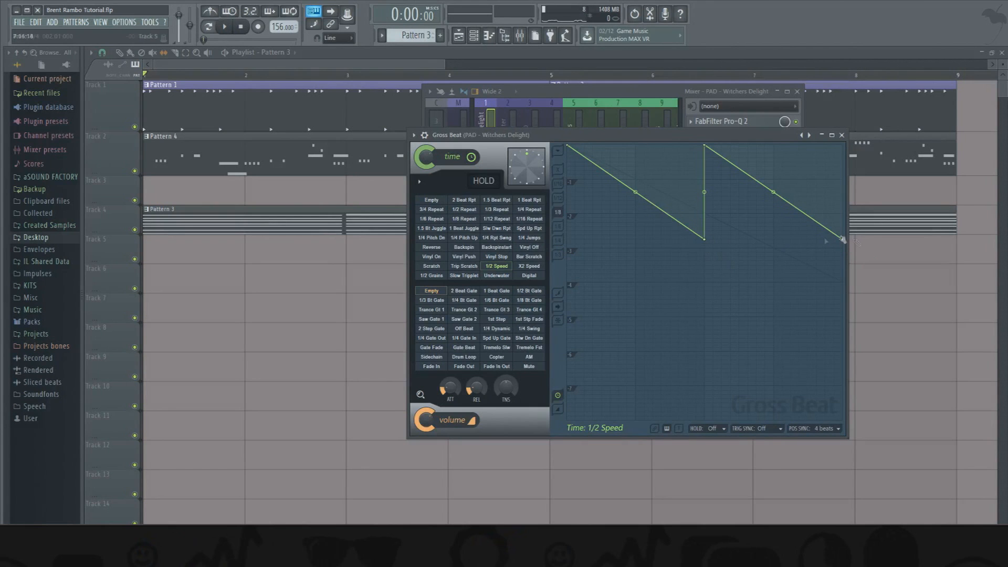
key(space)
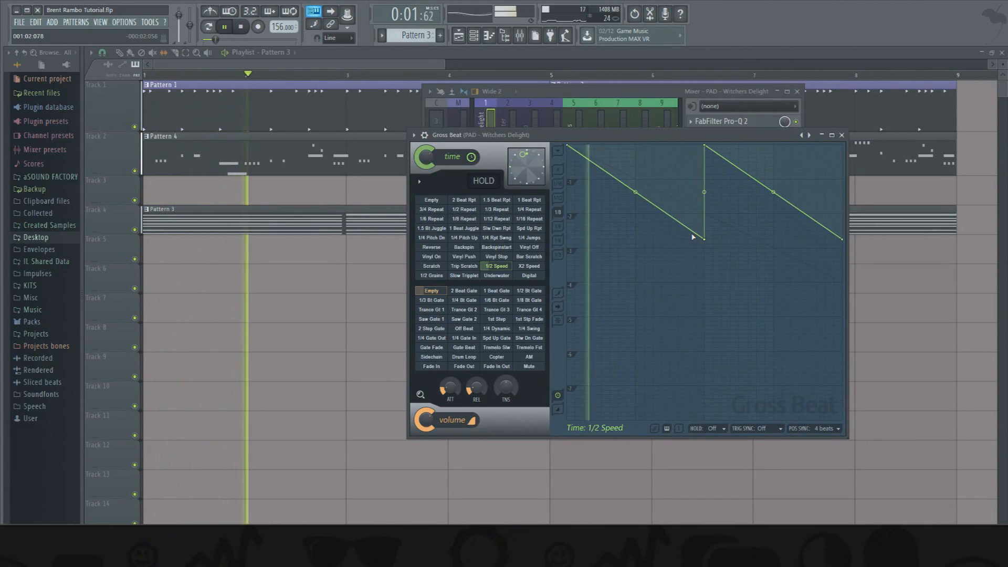
key(space)
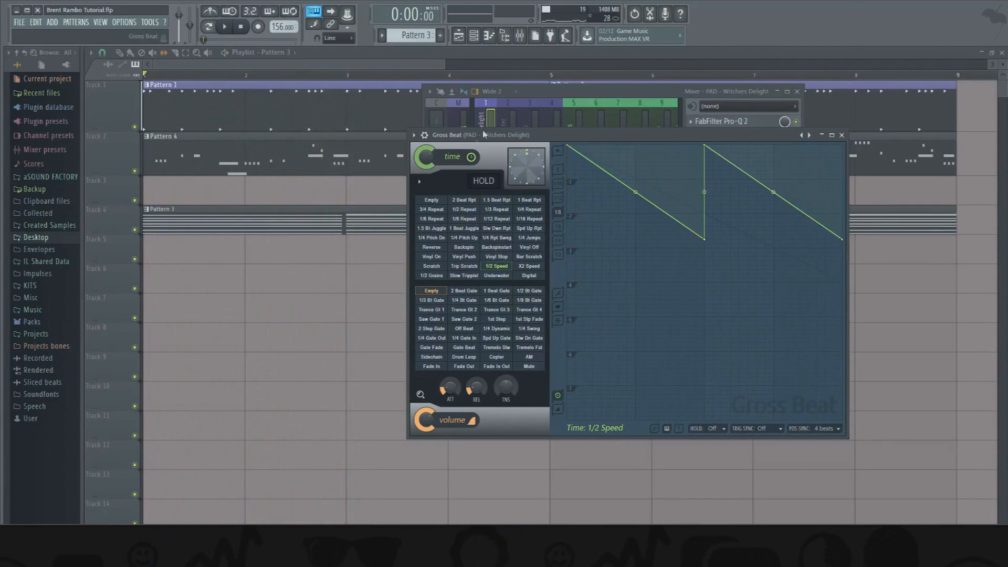
Transpose all PAD - Punkster notes in Pattern 3 up one octave in the piano roll.
click(488, 36)
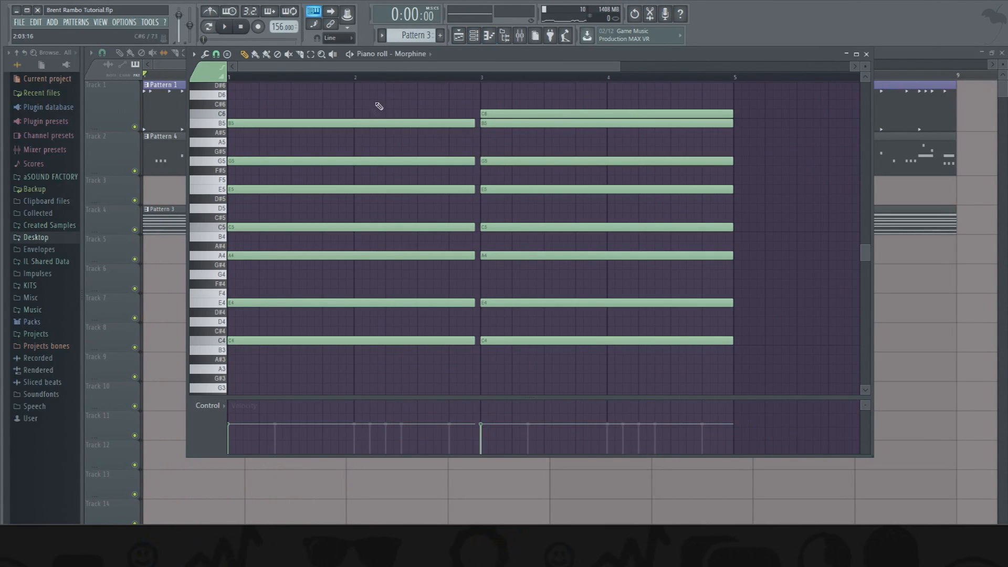
click(412, 54)
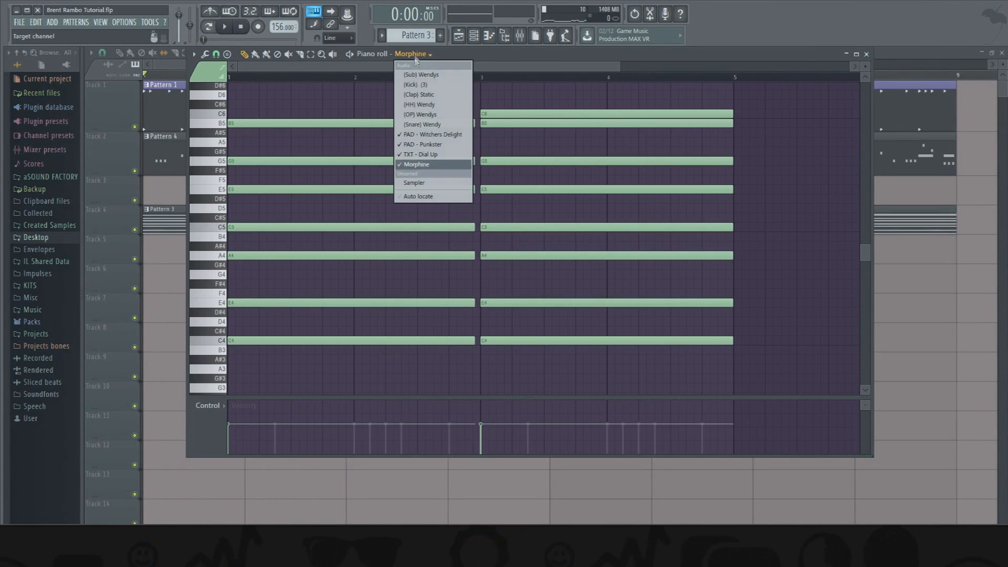
click(424, 145)
key(ctrl+a)
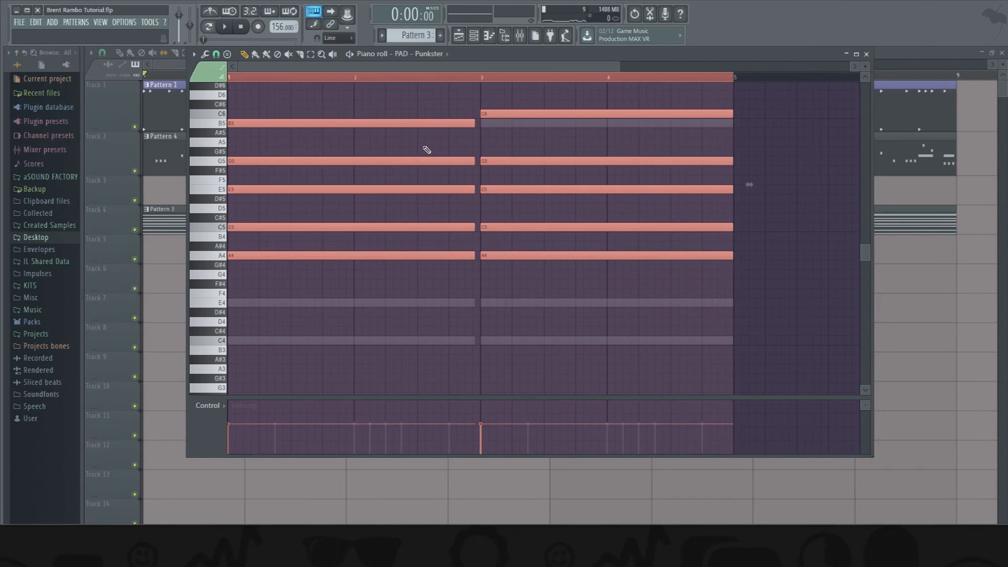
key(ctrl+Up)
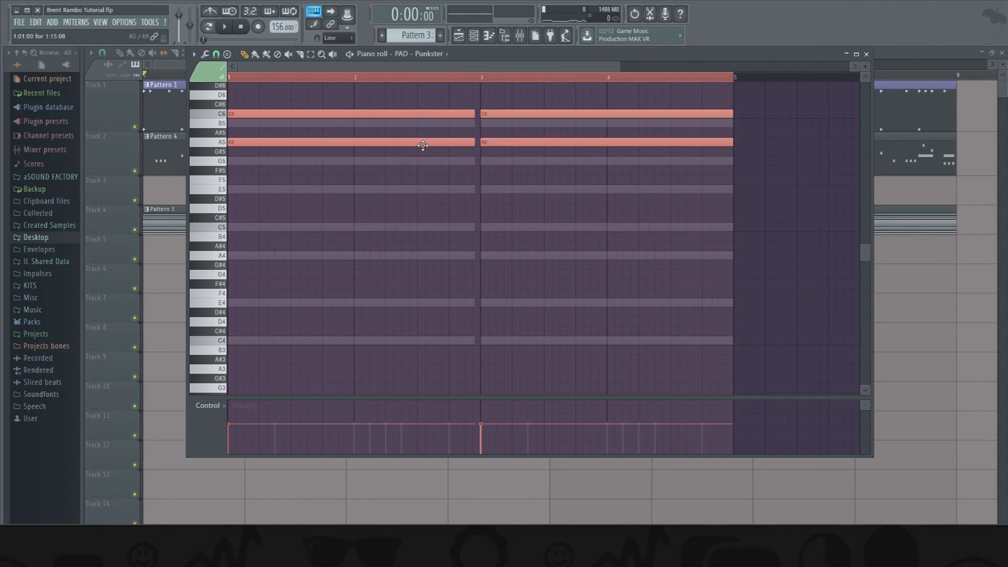
Play the beat and review PAD - Punkster among the channels and the pad tracks in the mixer.
click(480, 39)
key(space)
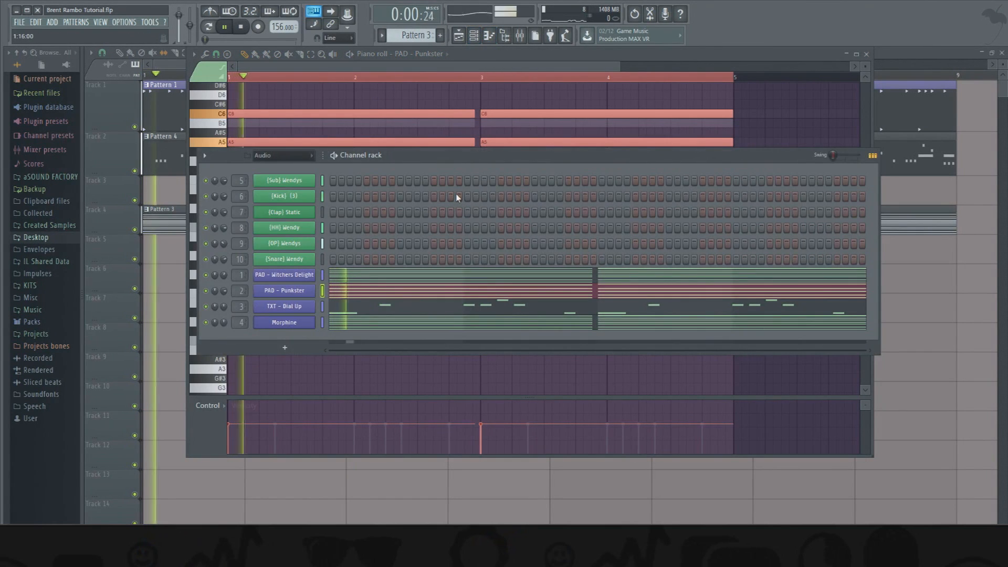
click(521, 38)
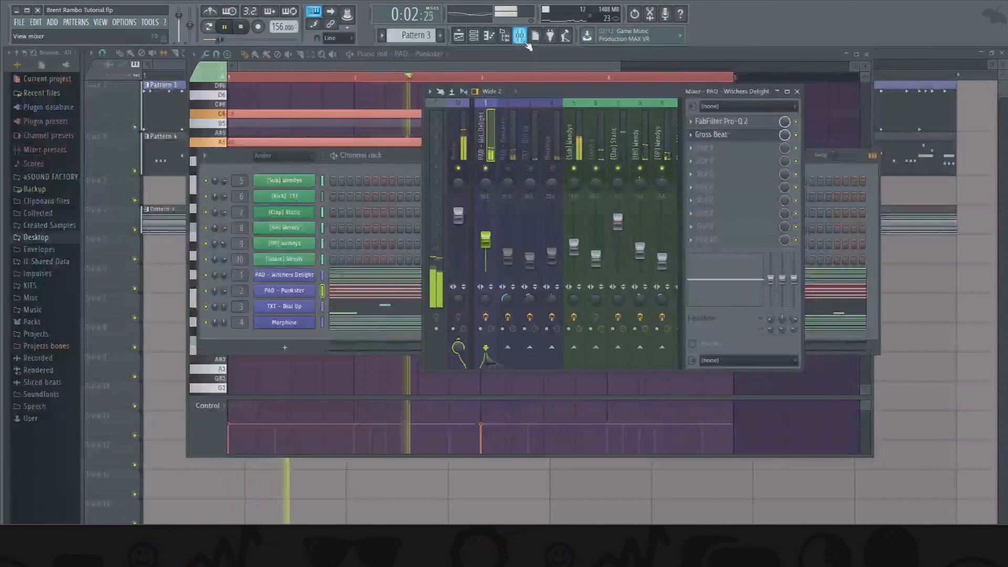
click(524, 41)
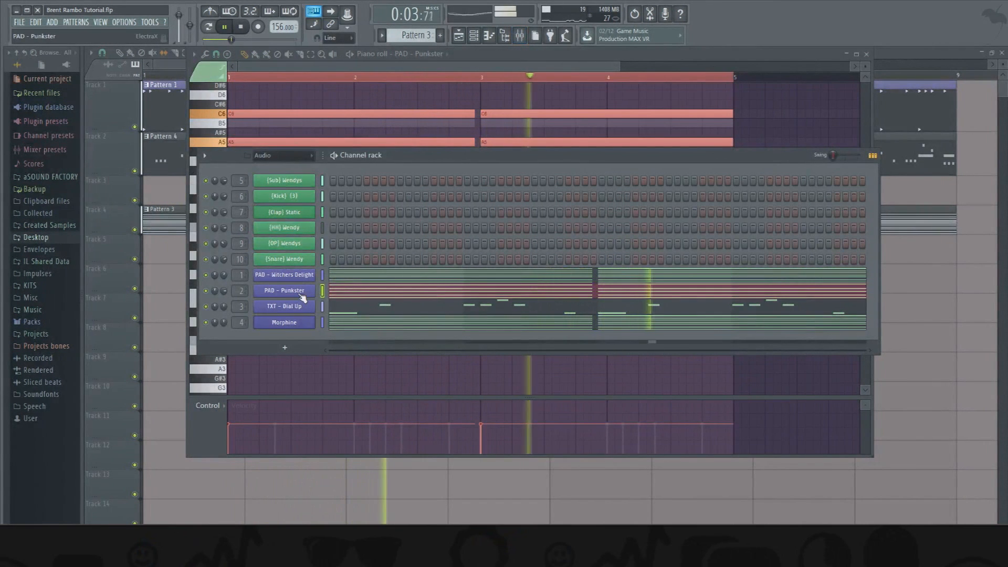
click(522, 39)
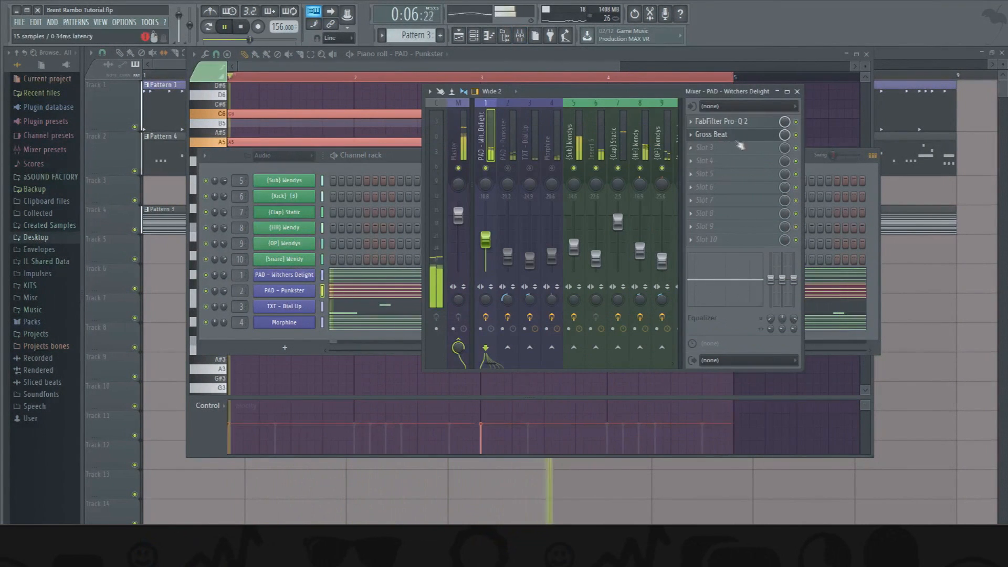
Adjust both low points of the 1/2 Speed time curve in PAD - Witchers Delight's Gross Beat, ending slightly deeper, during playback.
click(711, 135)
key(space)
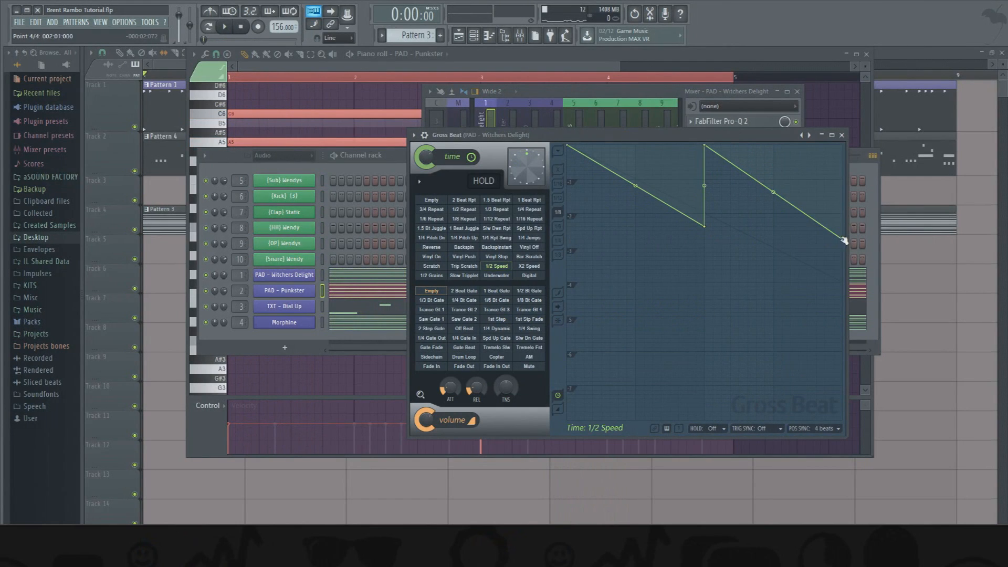
key(space)
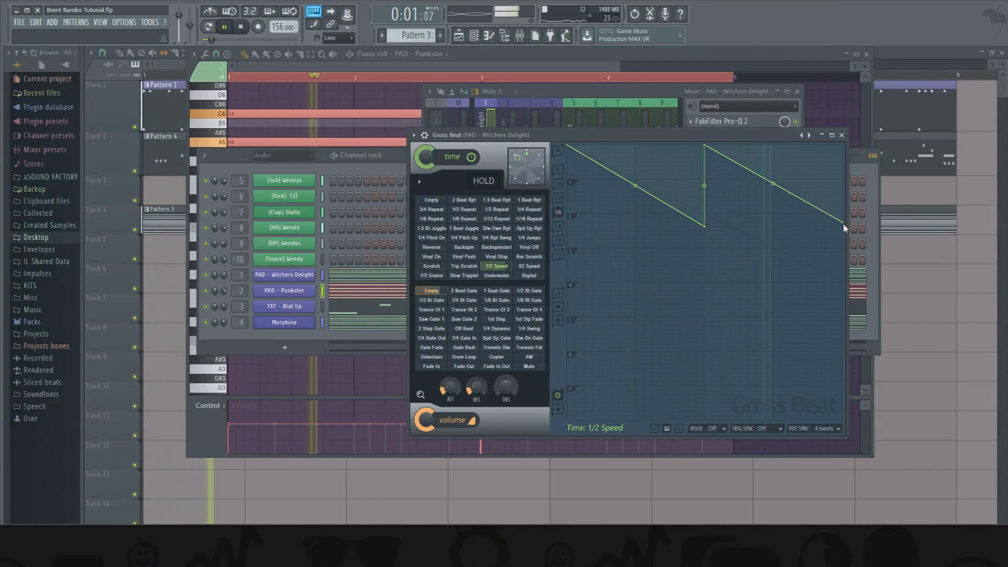
drag(844, 226, 844, 239)
drag(704, 226, 704, 243)
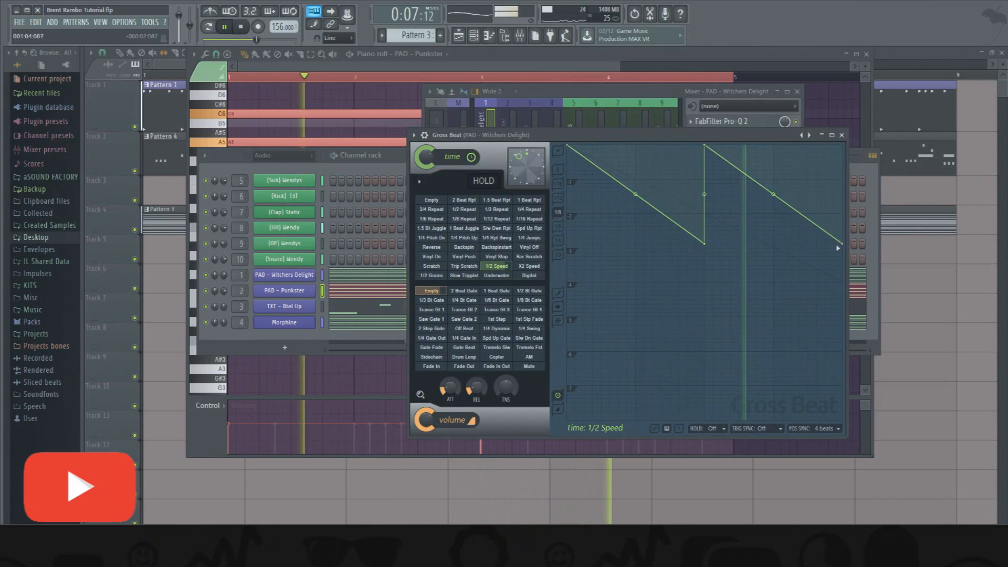
click(842, 135)
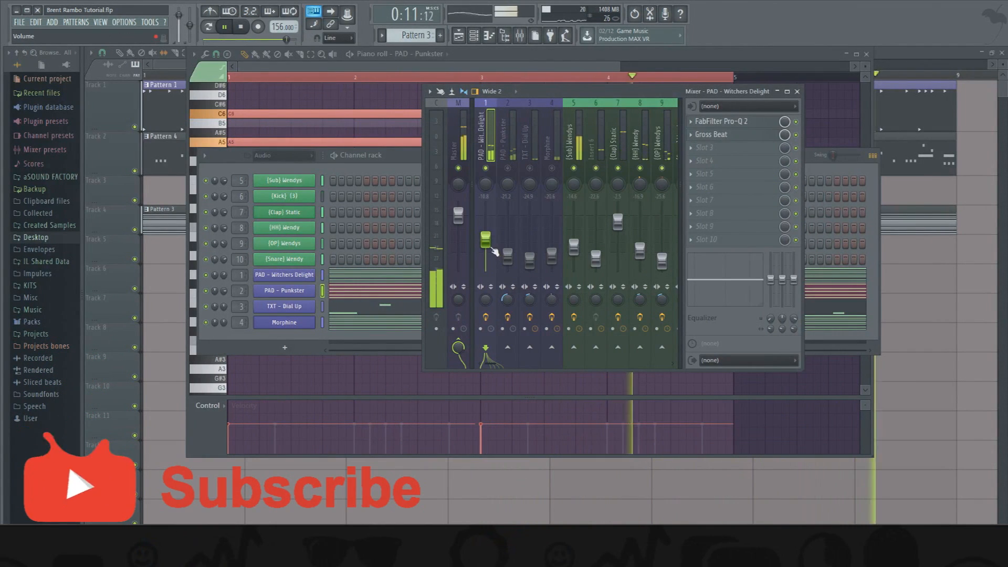
Copy PAD - Witchers Delight's Gross Beat preset onto the PAD - Punkster mixer track and remove Punkster's older Gross Beat from slot 2.
click(691, 135)
drag(702, 187, 514, 159)
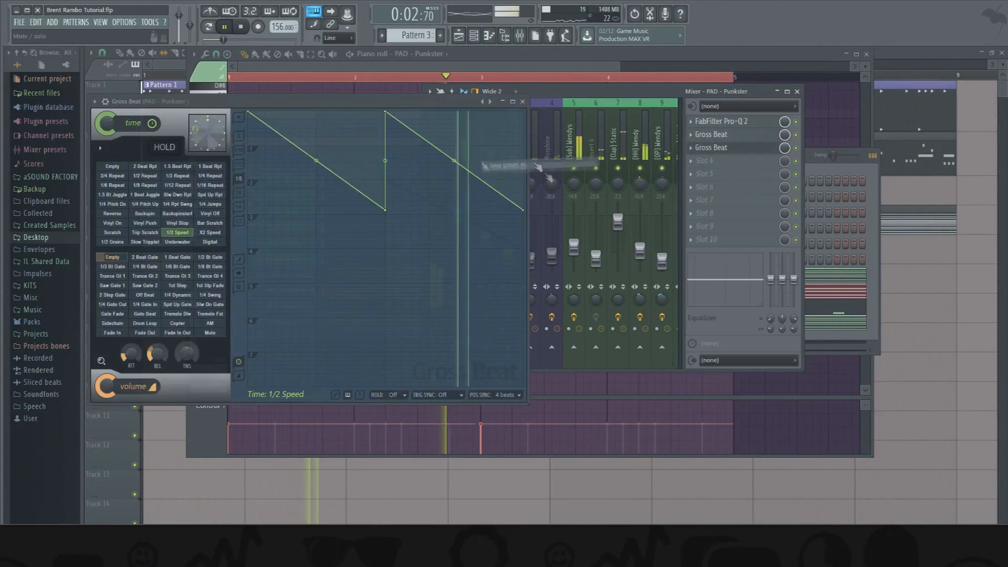
click(703, 134)
mouse_move(706, 147)
click(827, 29)
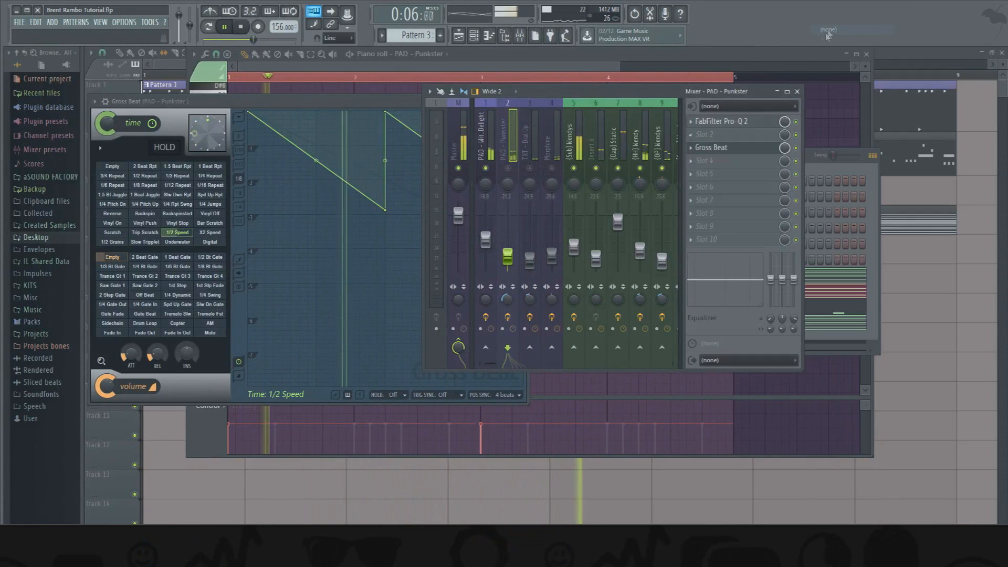
Unmute PAD - Punkster and rebalance the pads, raising Punkster's fader and pulling PAD - Witchers Delight's far down.
click(508, 168)
drag(508, 256, 507, 262)
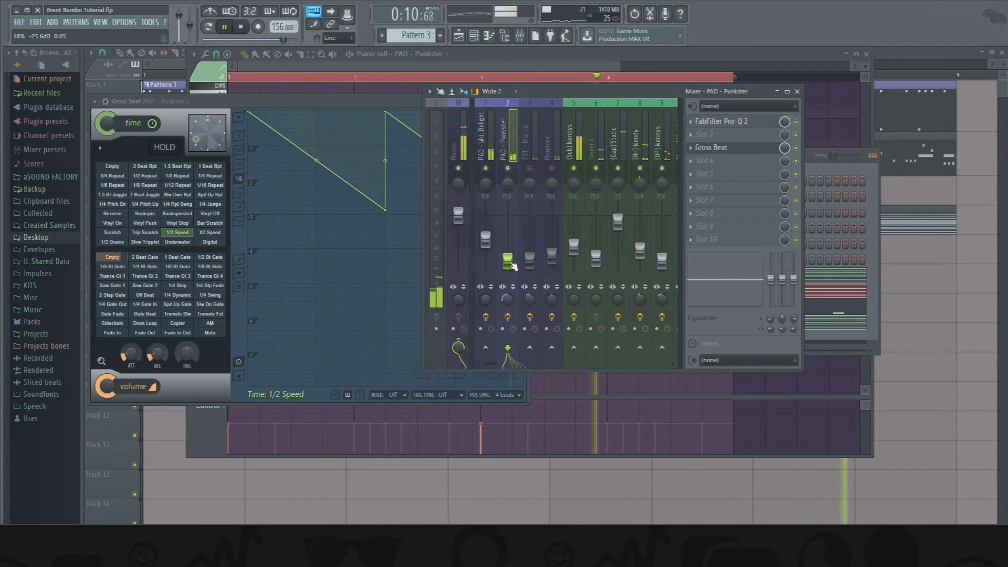
key(space)
click(489, 147)
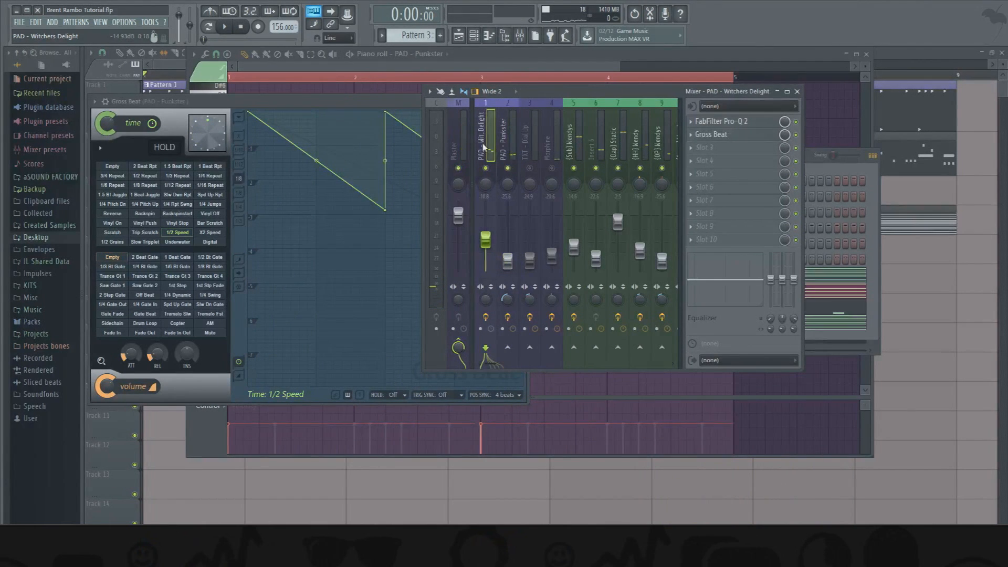
drag(488, 243, 488, 251)
drag(508, 261, 507, 250)
click(486, 247)
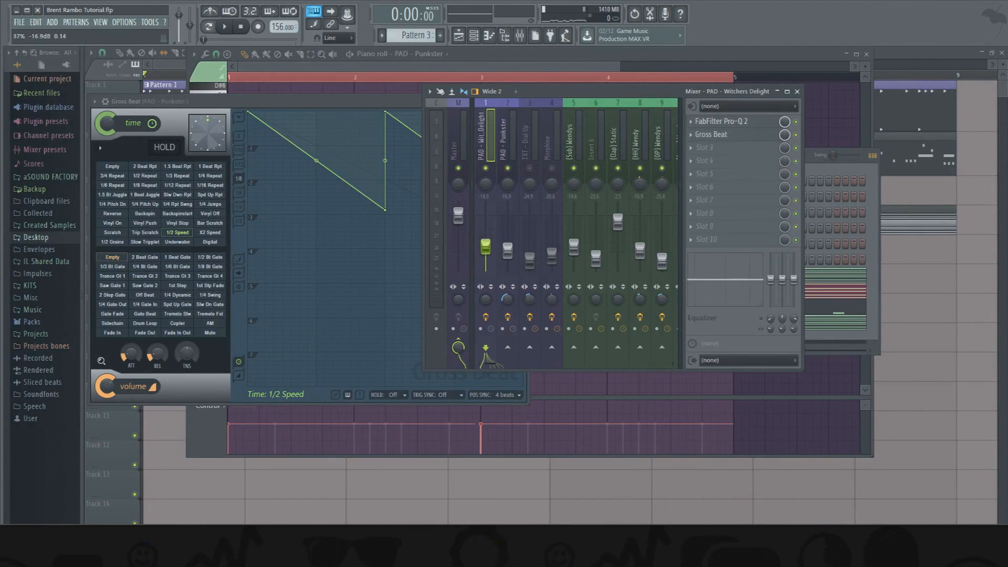
click(509, 147)
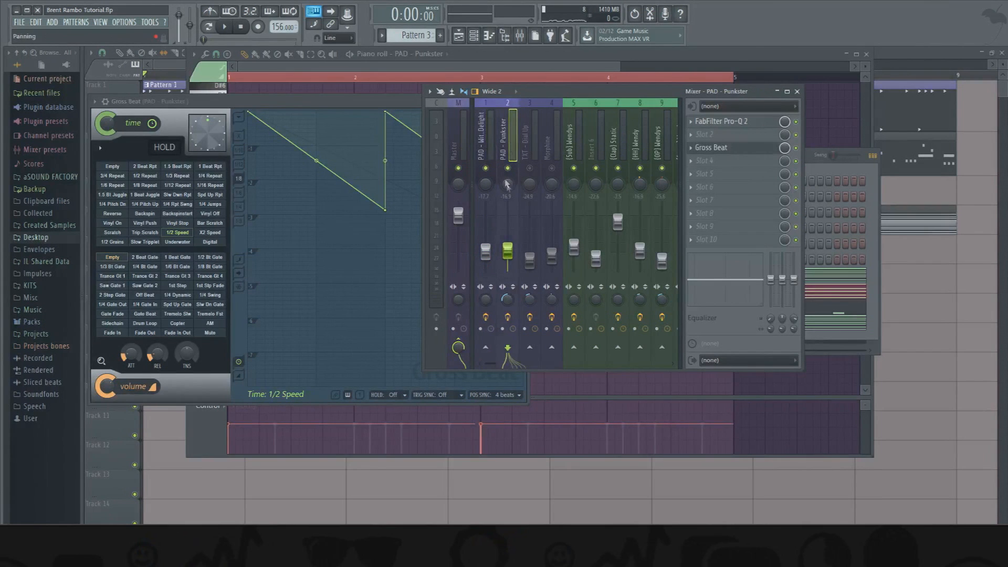
drag(486, 252, 485, 270)
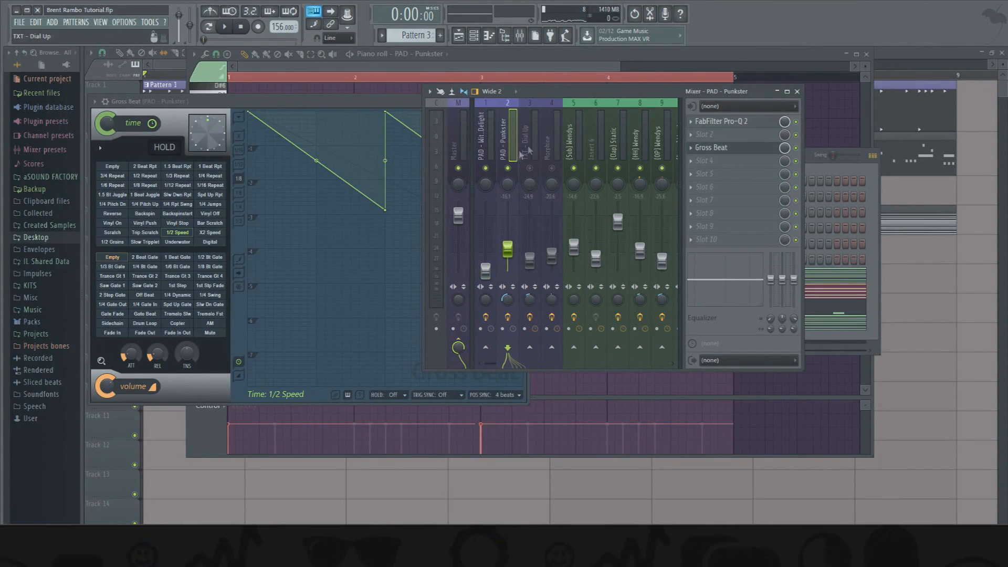
Raise the low points of PAD - Punkster's Gross Beat time curve slightly during playback and set its fader to about -18.8 dB.
key(space)
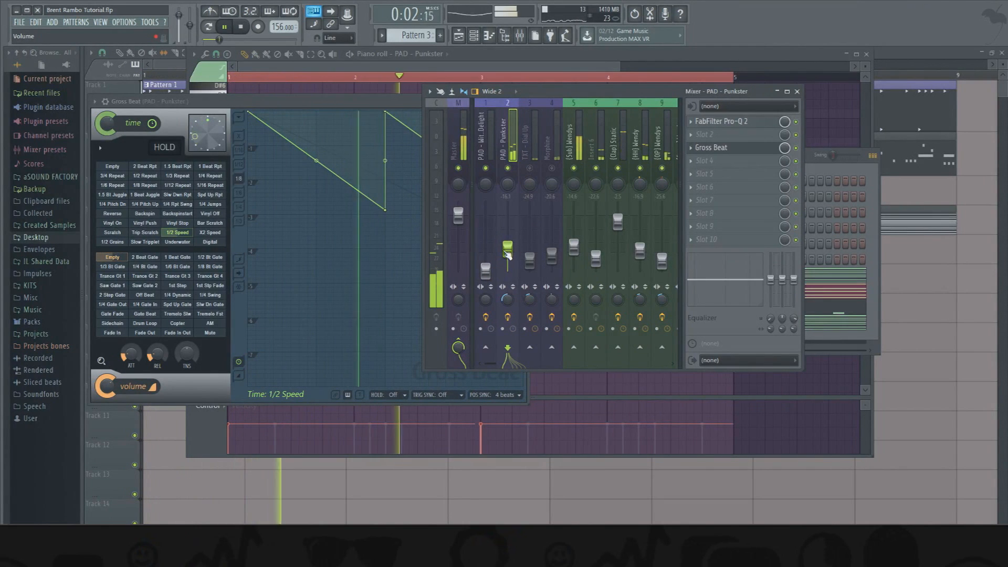
click(387, 207)
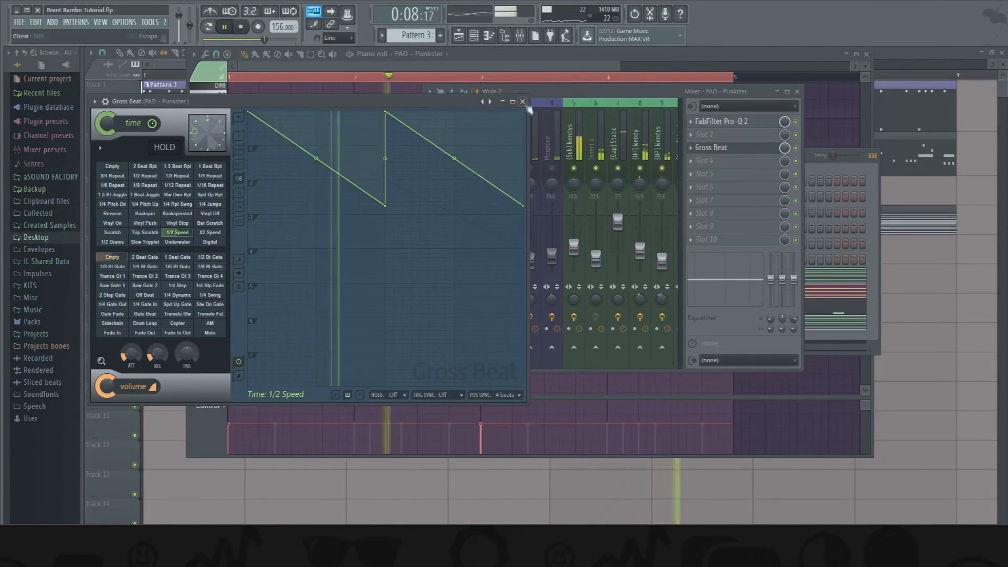
click(523, 101)
drag(508, 252, 508, 252)
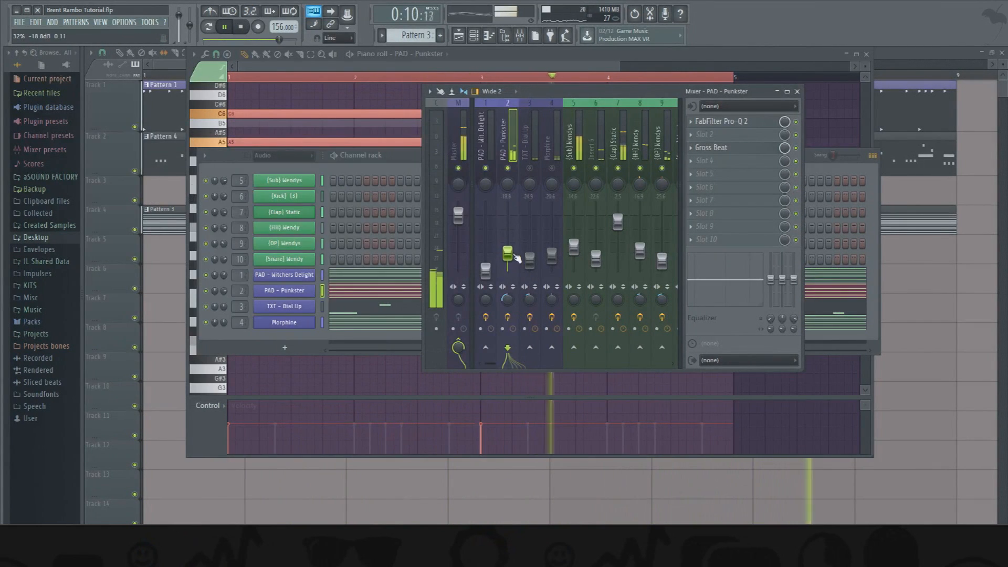
Stop playback and examine the Note fine pitch and Note pan controls for PAD - Punkster's notes in the piano roll.
click(735, 149)
key(space)
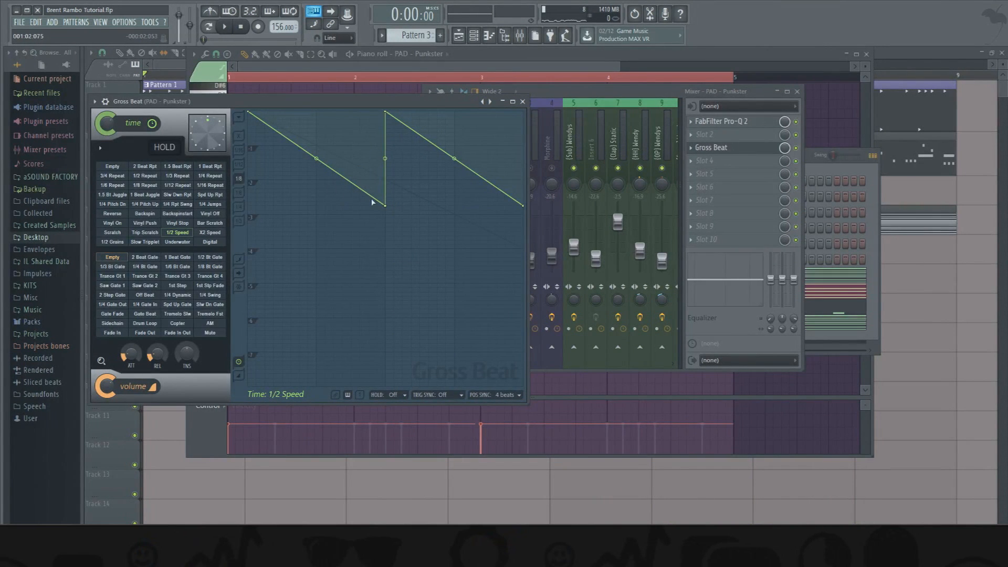
click(302, 64)
click(223, 405)
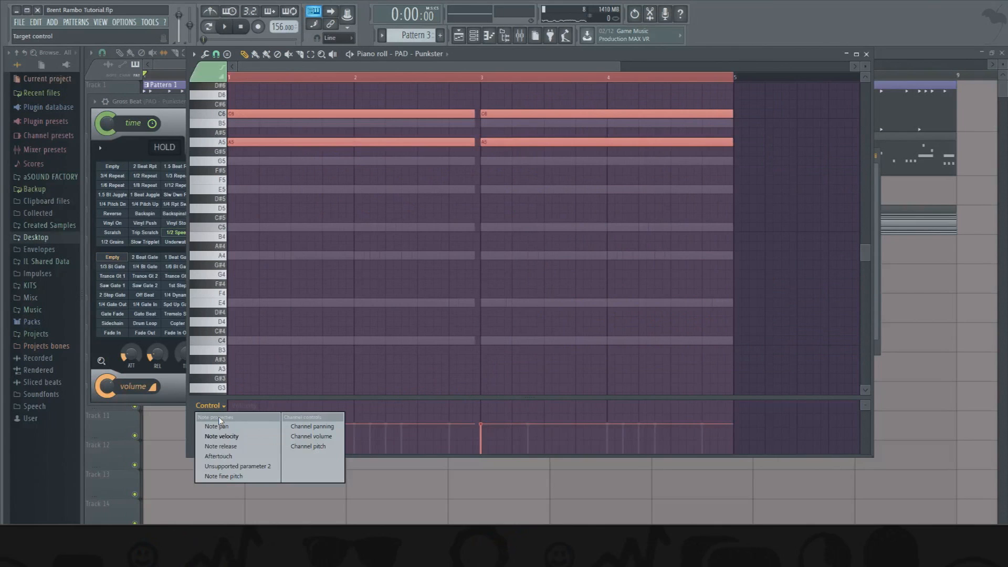
click(224, 476)
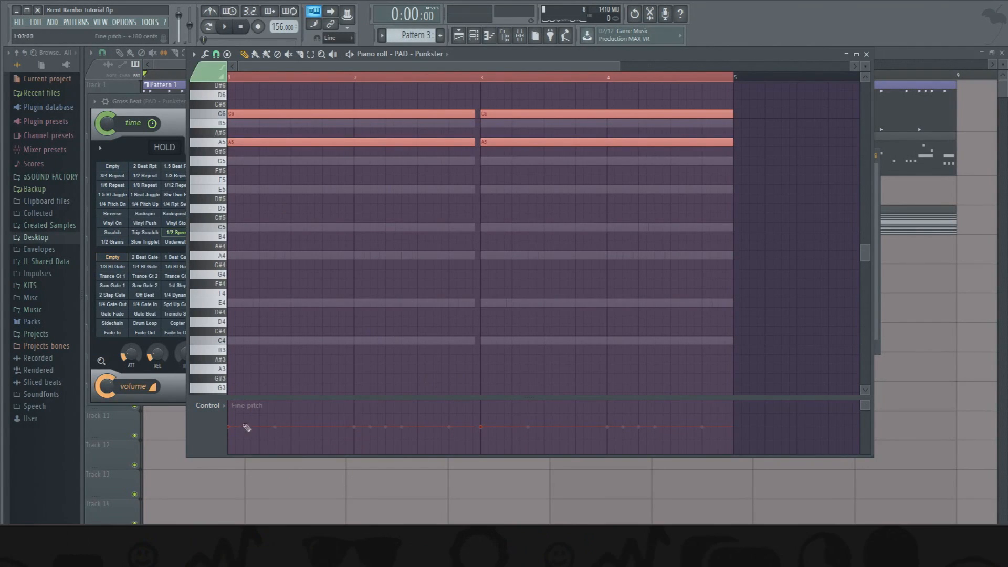
click(223, 409)
click(232, 423)
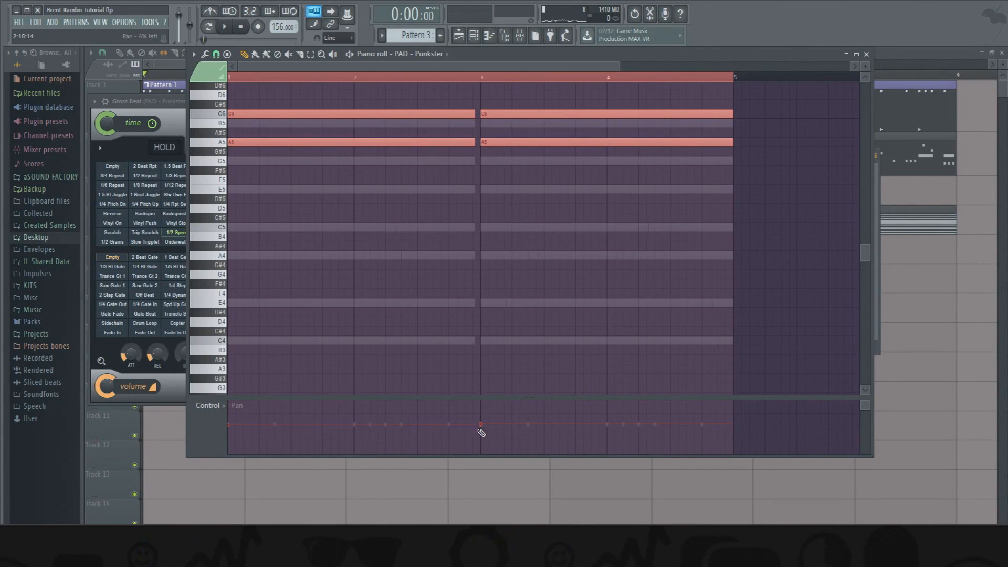
click(223, 408)
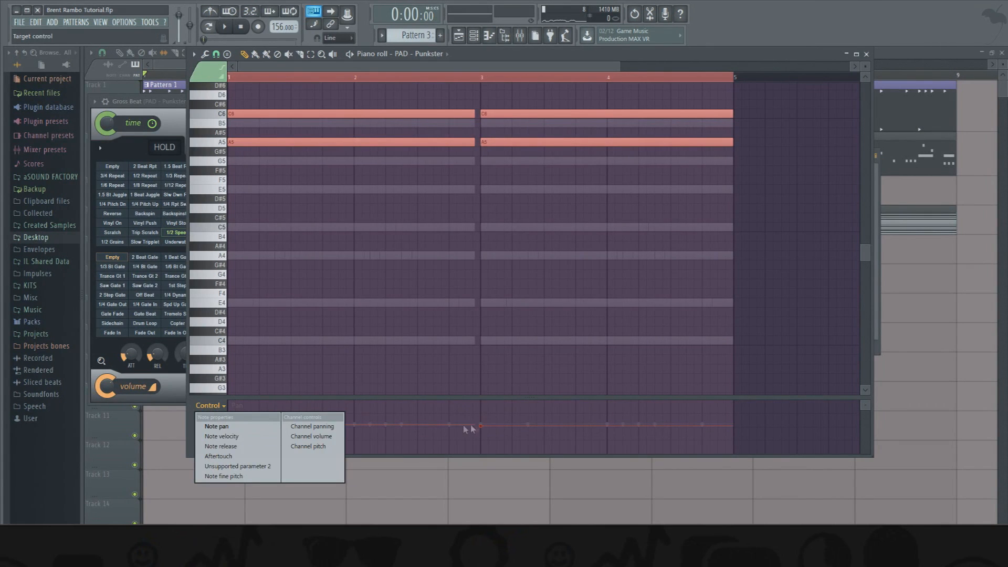
click(255, 475)
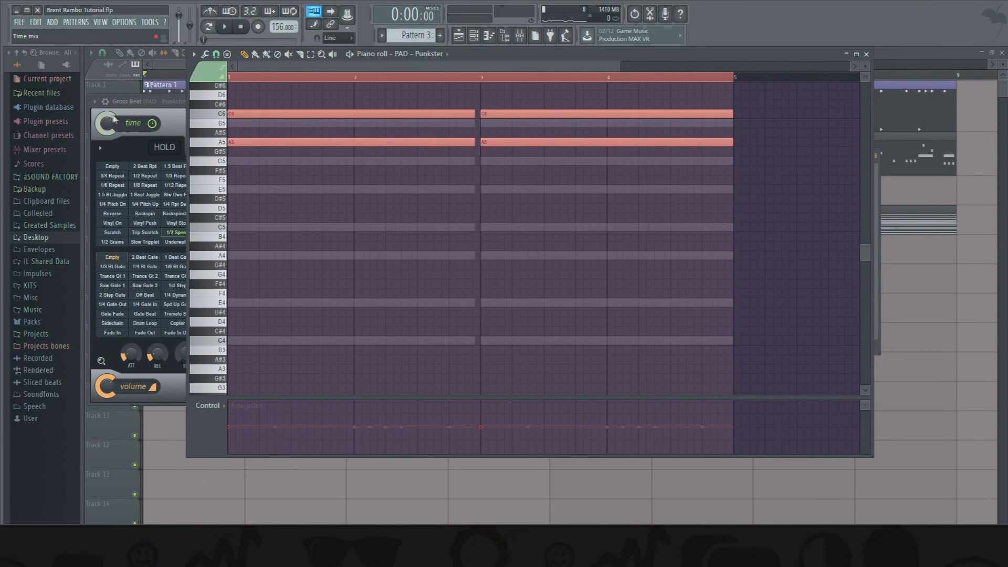
Lower the low points of PAD - Punkster's Gross Beat time curve slightly during playback and set its fader to about -22.3 dB.
click(154, 104)
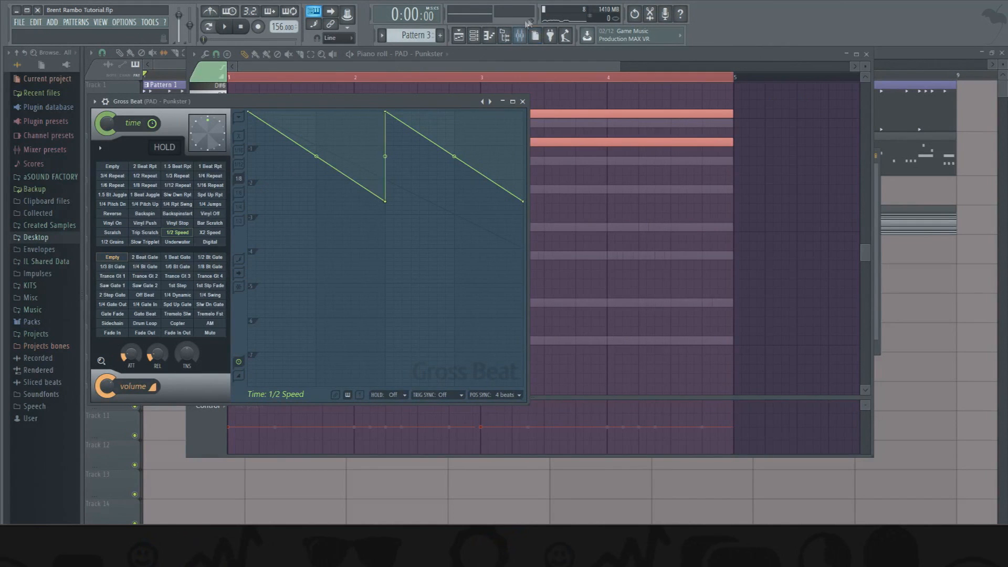
click(520, 36)
key(space)
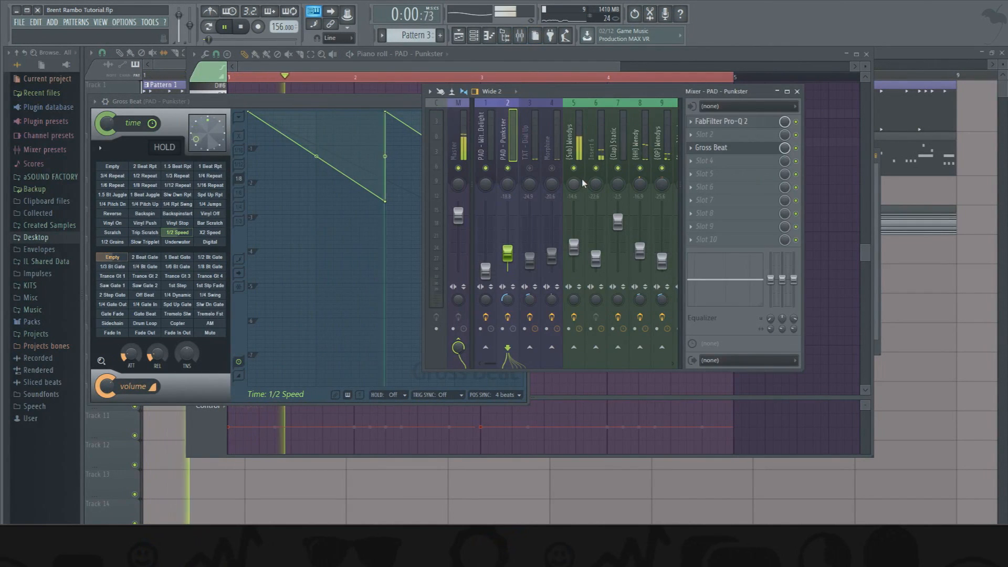
click(387, 202)
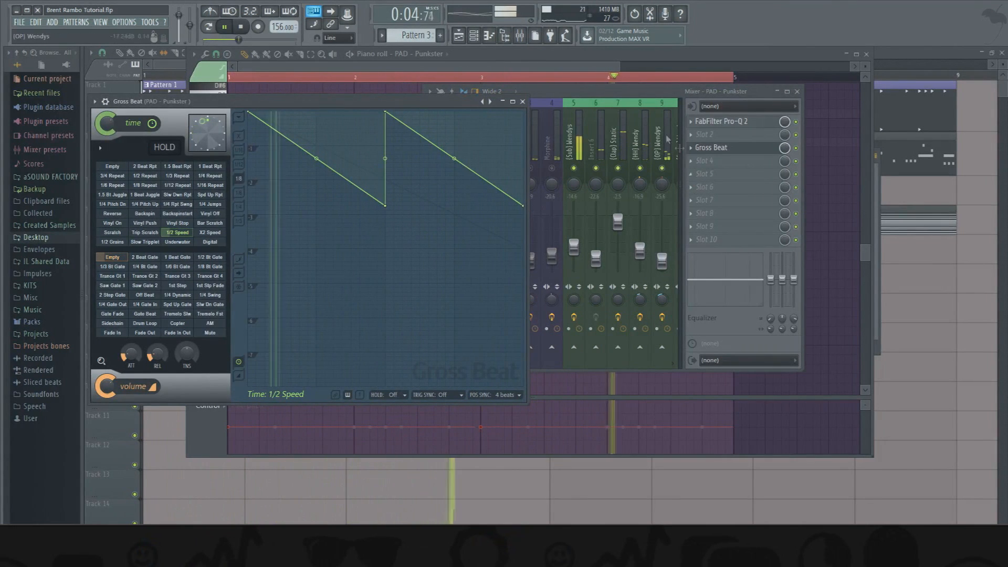
click(524, 103)
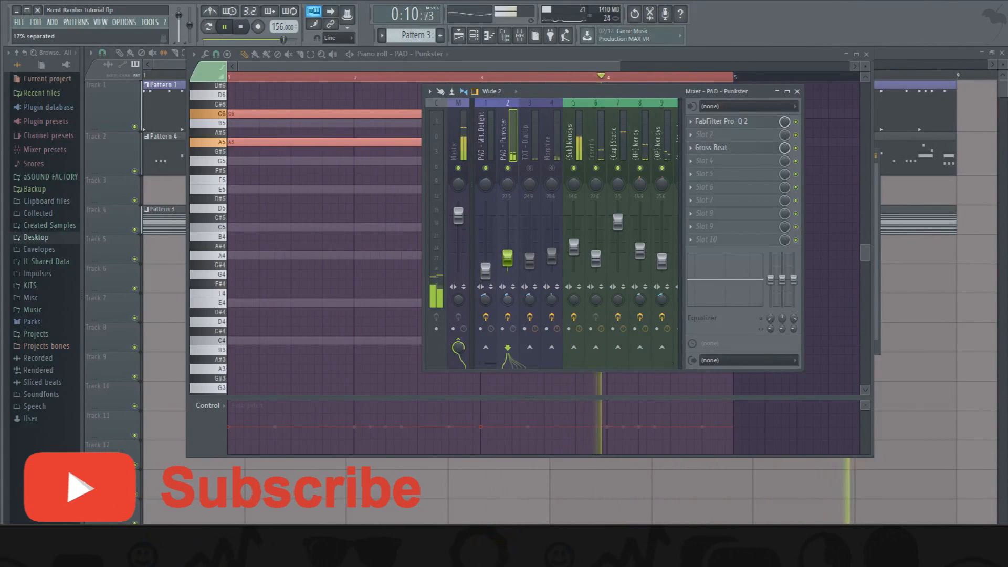
drag(509, 259, 508, 259)
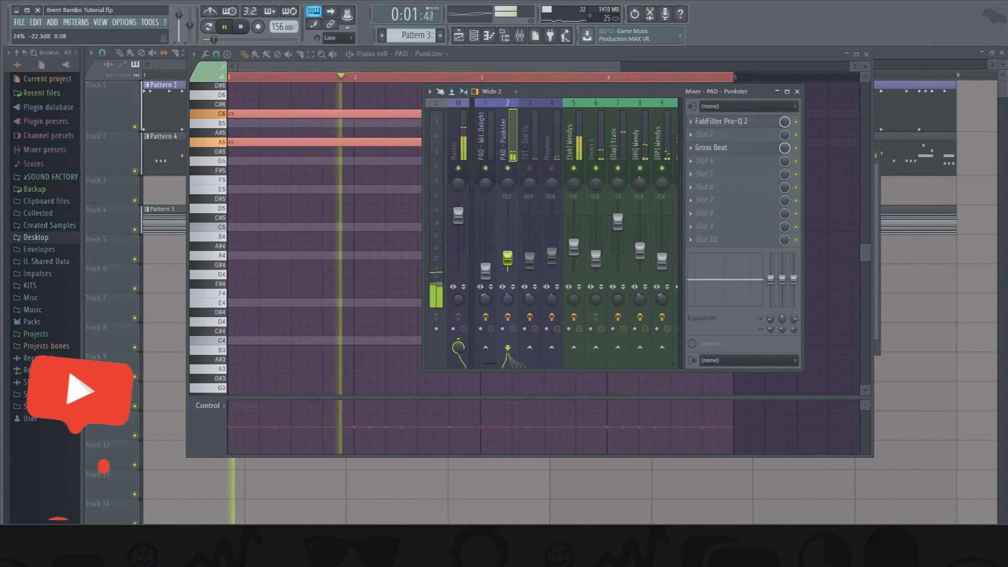
Stop playback, raise PAD - Witchers Delight's fader slightly, and copy PAD - Punkster's Gross Beat preset onto the Witchers Delight track.
key(space)
click(487, 272)
click(517, 141)
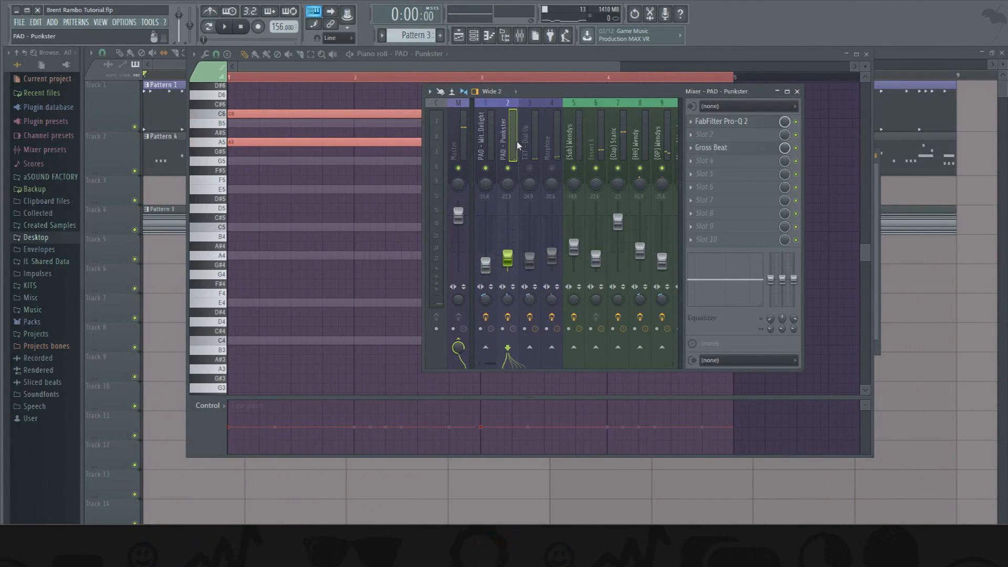
click(692, 150)
drag(695, 199, 492, 155)
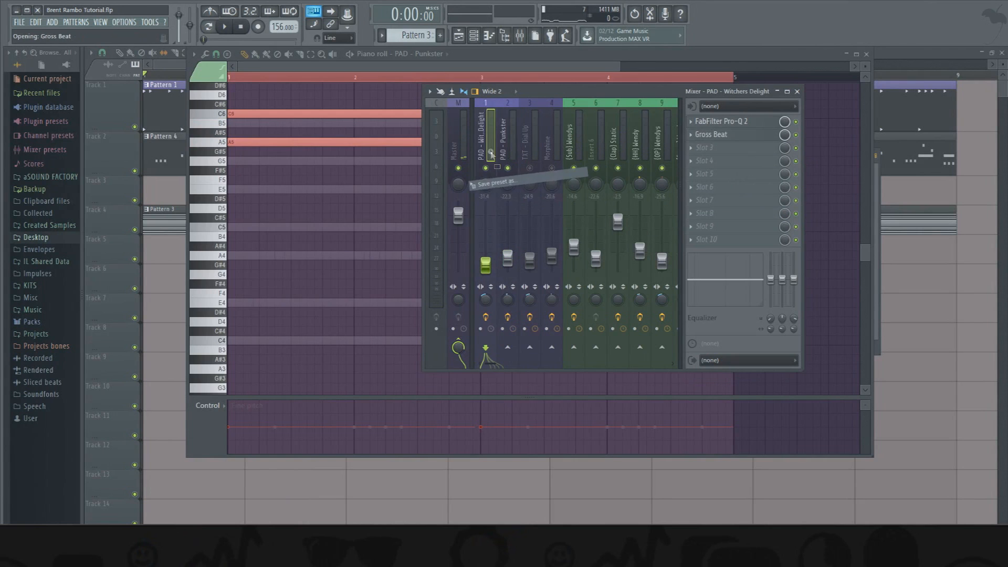
Open PAD - Witchers Delight's Gross Beat and reorder the mixer so that track follows PAD - Punkster.
click(691, 135)
mouse_move(712, 149)
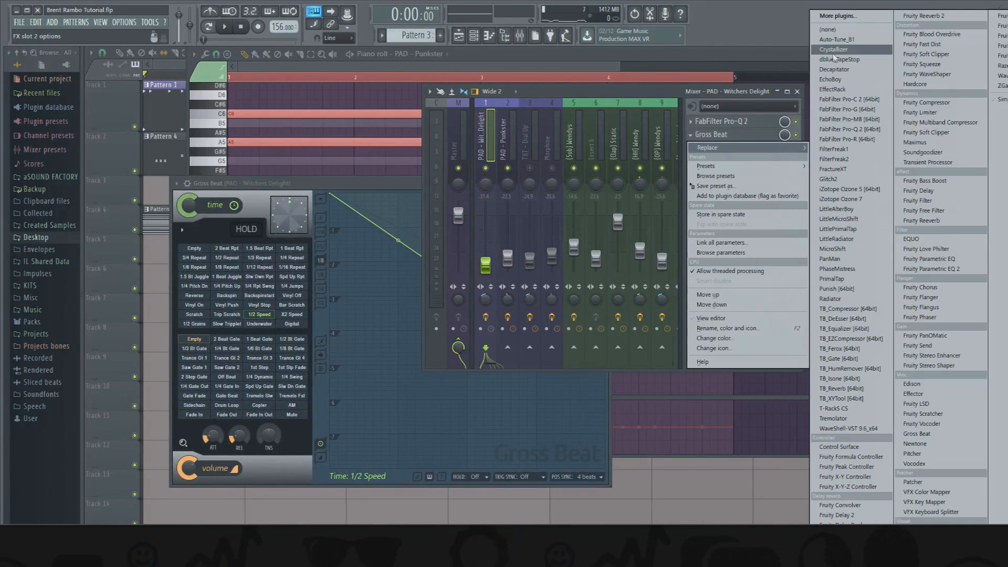
click(830, 30)
drag(725, 151, 719, 137)
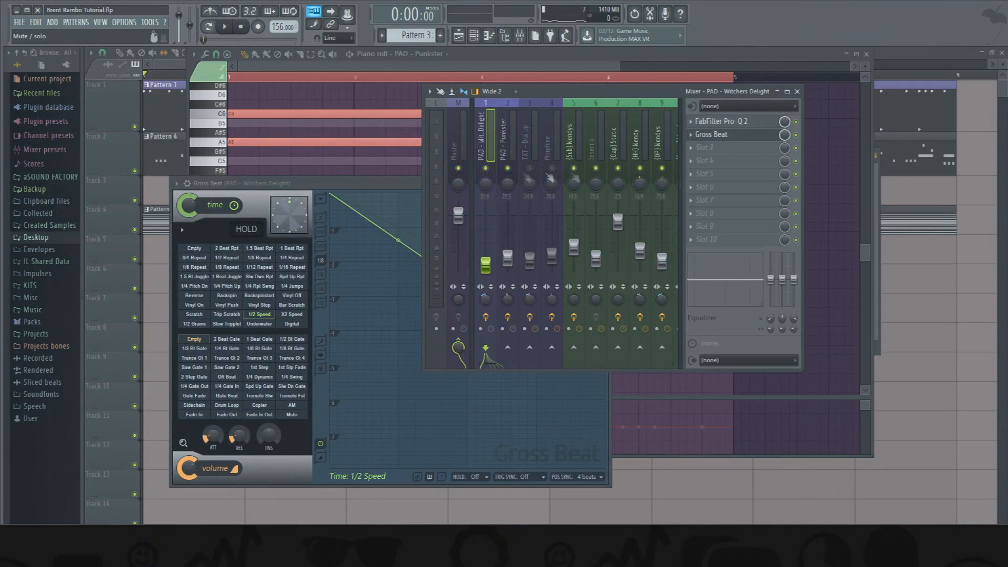
drag(491, 152, 510, 149)
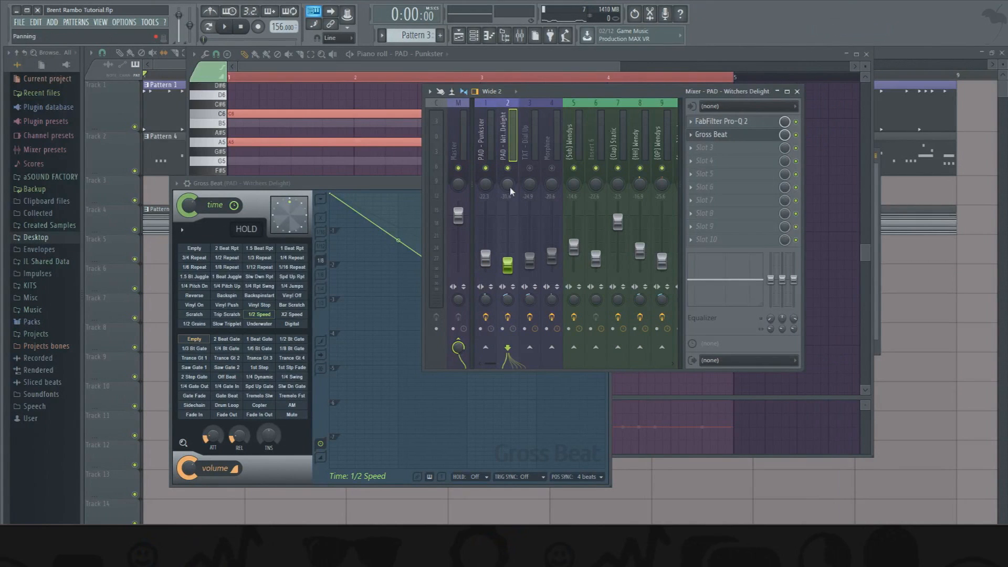
During playback, raise PAD - Witchers Delight's fader slightly and bring in TXT - Dial Up at about -25.4 dB.
key(space)
drag(509, 267, 530, 261)
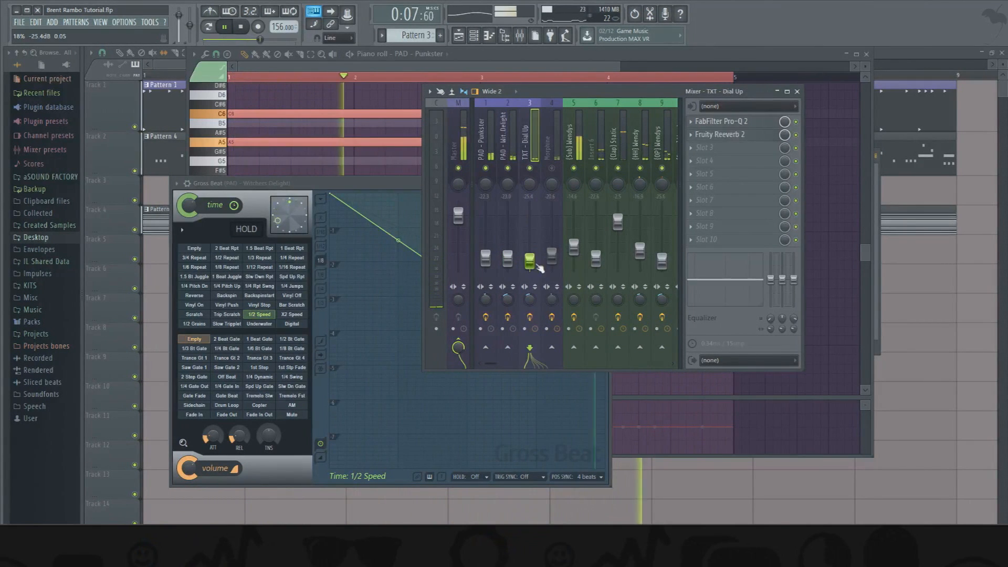
key(space)
In TXT - Dial Up's piano roll, delete the E4 note at bar 3 and add B5 in bar 2 and C6 in bar 3.
key(F6)
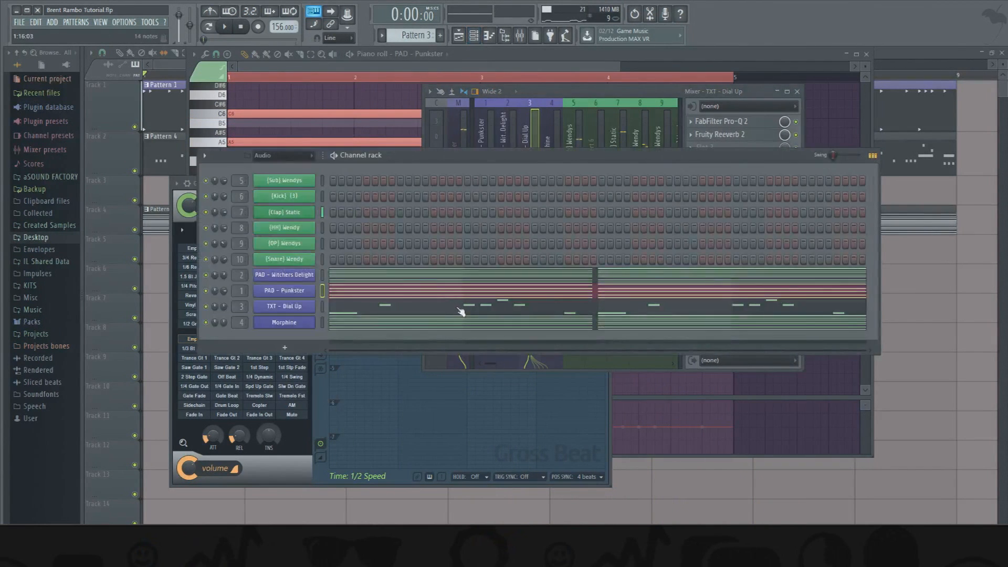
click(460, 310)
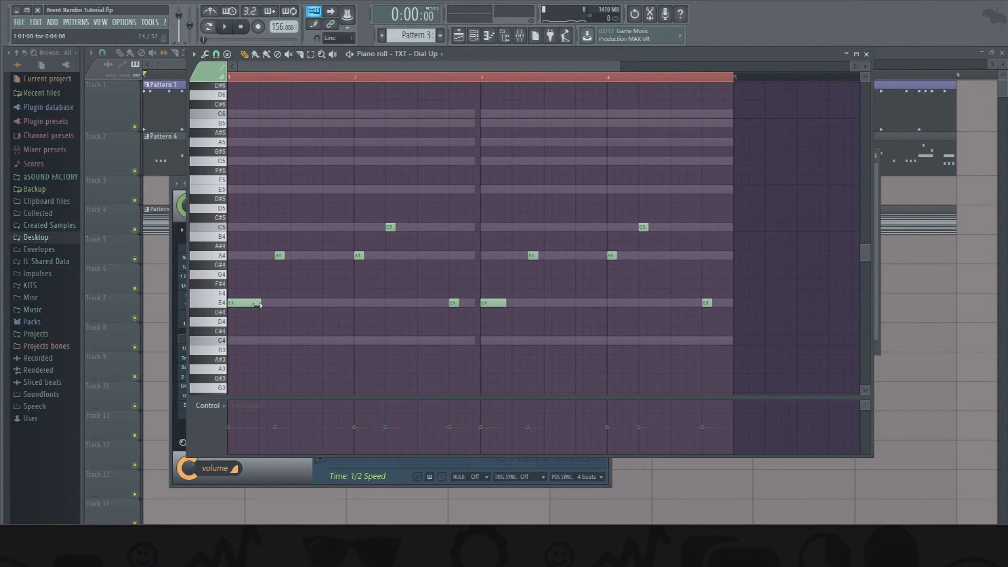
click(497, 302)
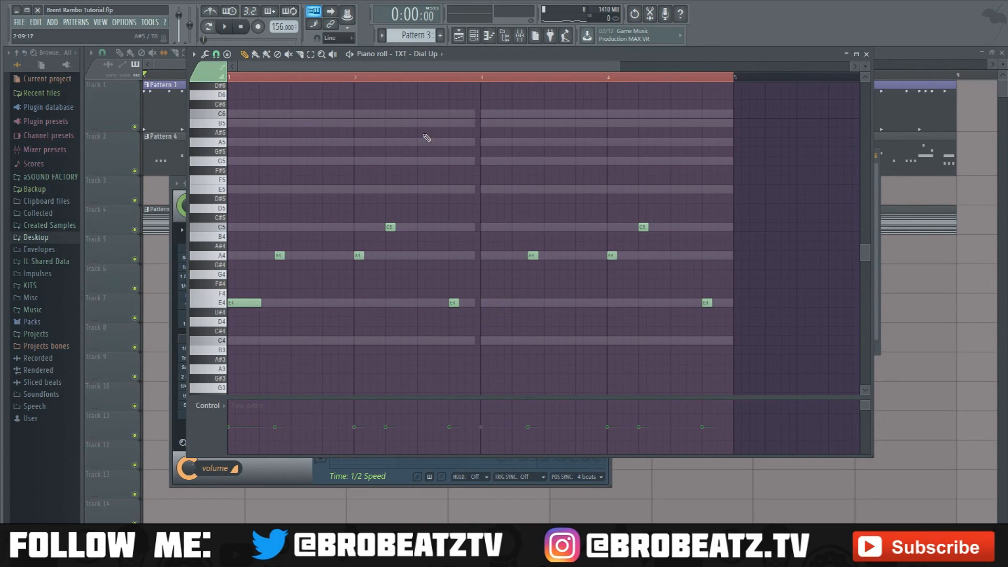
click(570, 113)
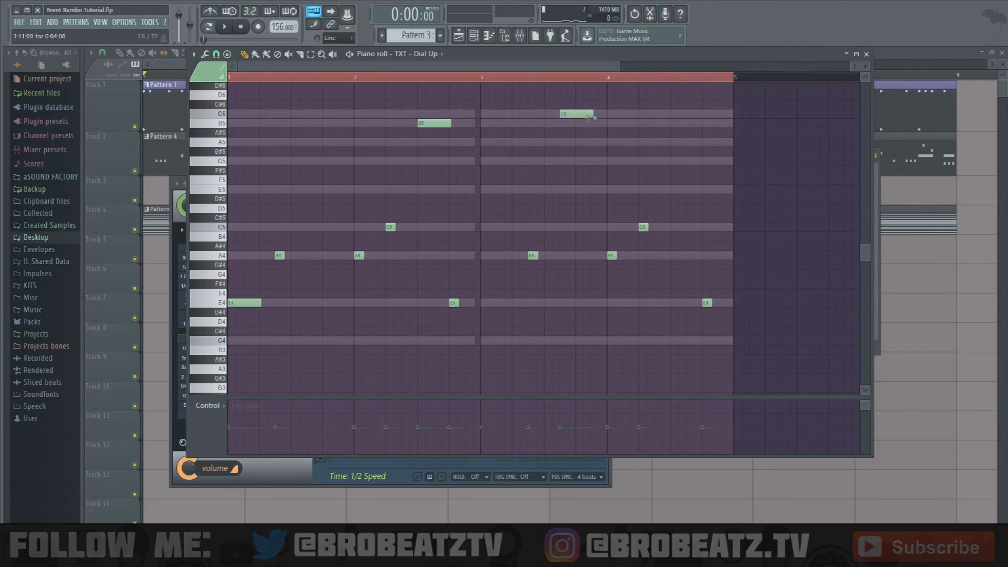
Audition the pattern, bring Morphine into the mix with its fader at about -22.8 dB, and stop playback.
key(space)
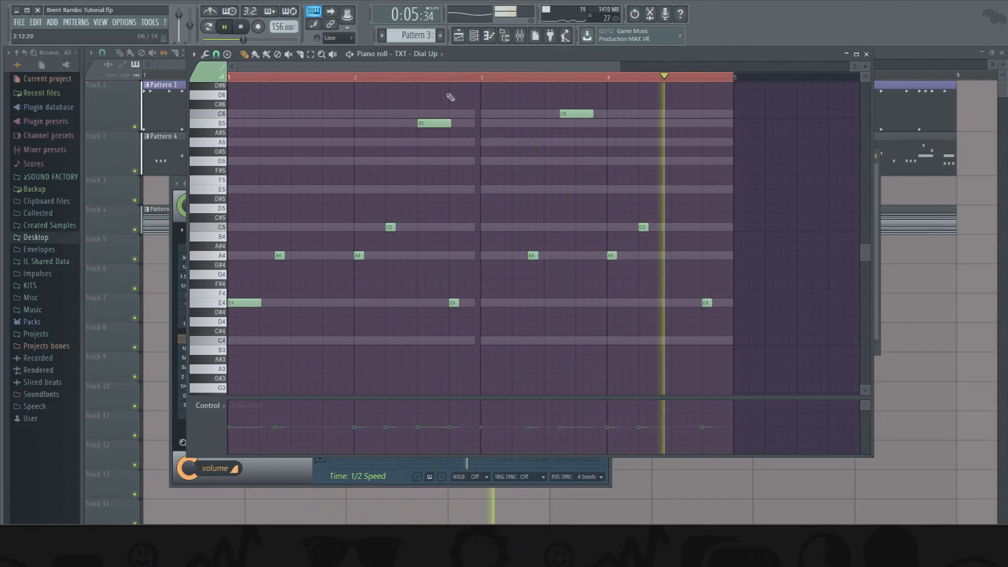
click(479, 36)
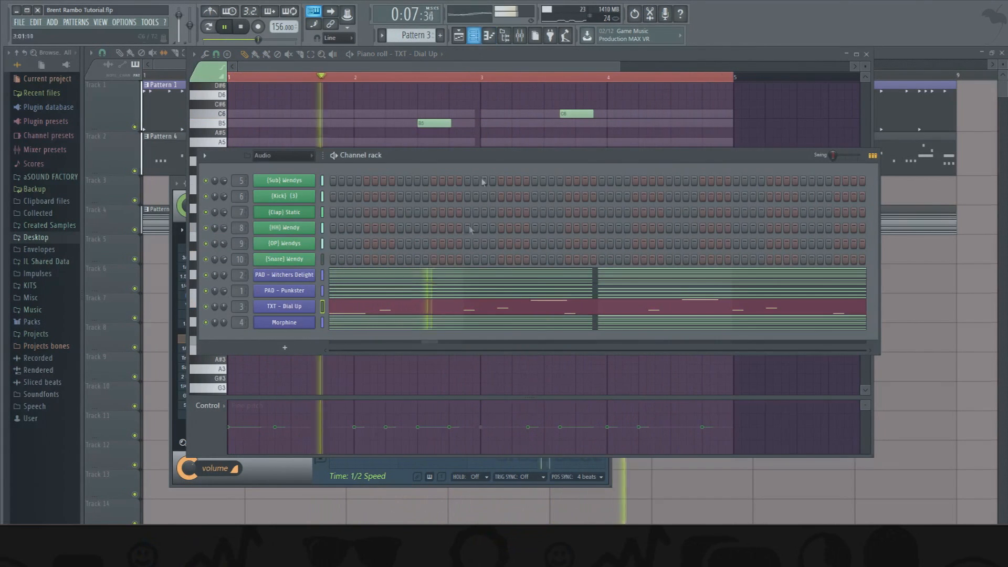
click(520, 35)
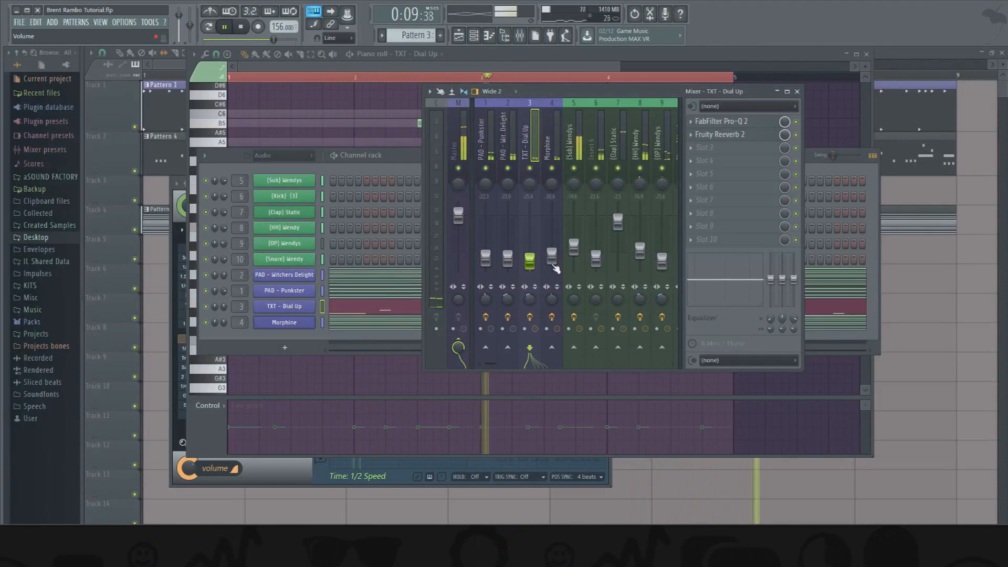
click(552, 228)
drag(551, 228, 551, 259)
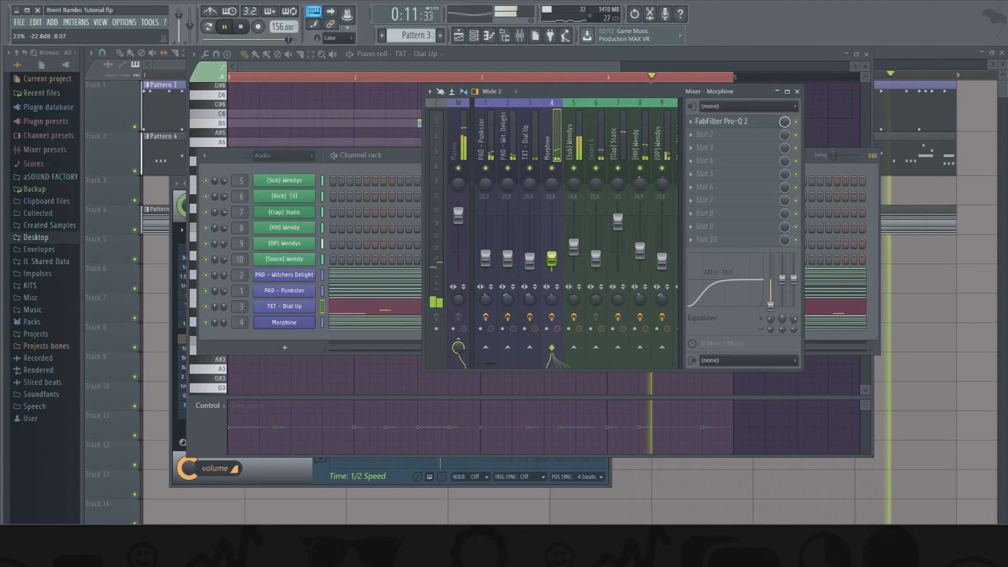
key(space)
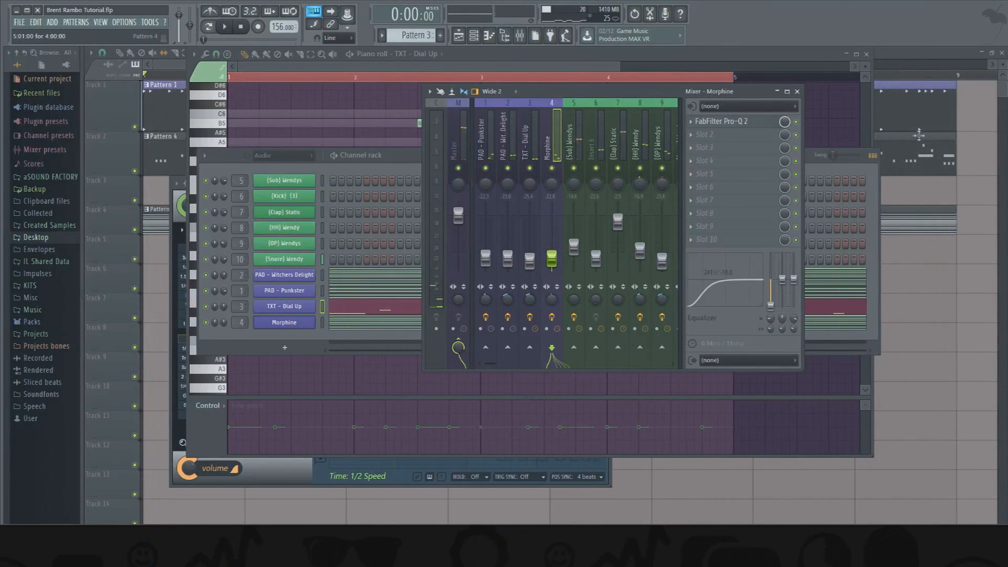
Copy PAD - Punkster's notes onto the Morphine channel and place PAD - Punkster above PAD - Witchers Delight in the channel rack.
click(395, 329)
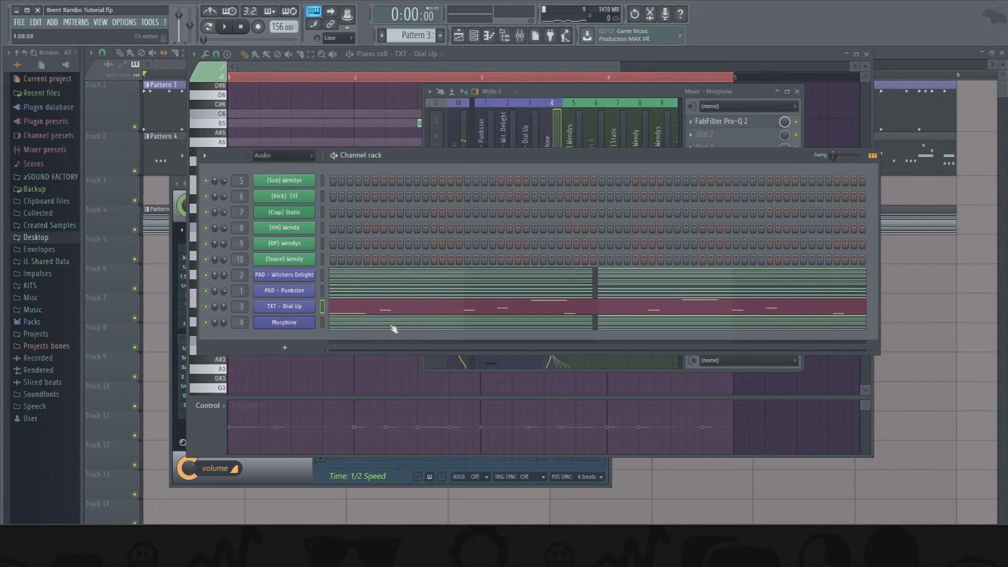
right_click(300, 291)
click(412, 301)
right_click(302, 324)
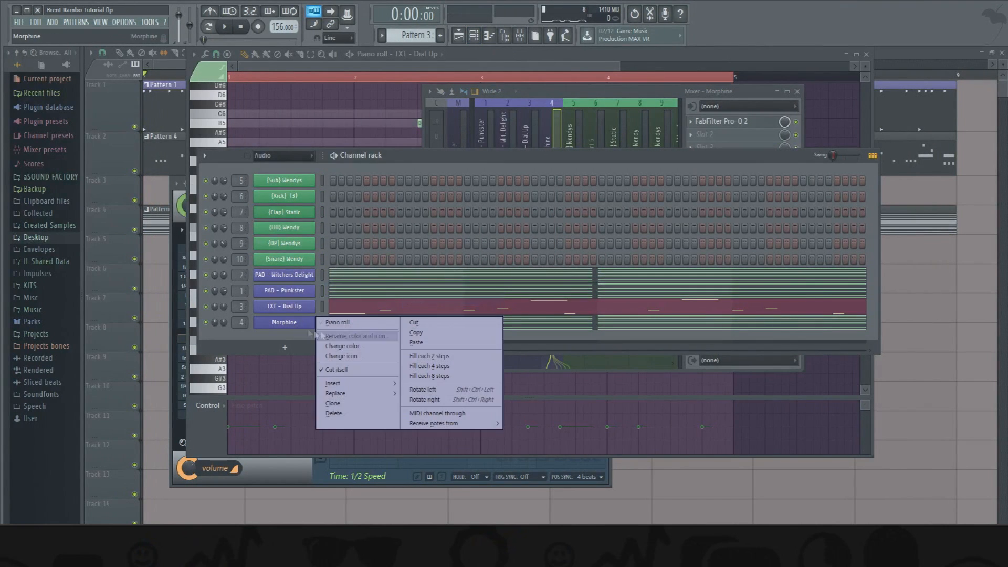
click(416, 342)
drag(280, 291, 277, 279)
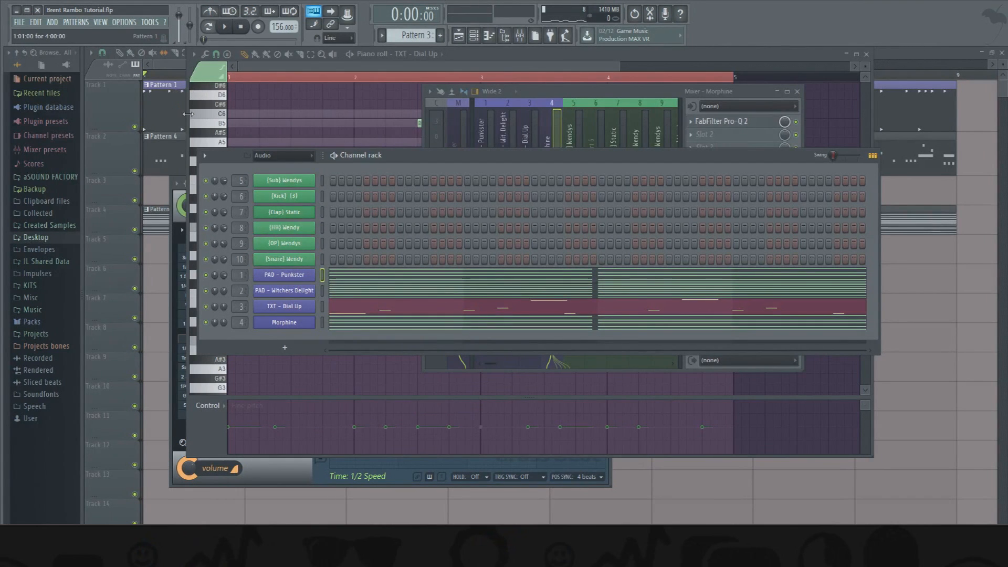
Check the effects on the two pad mixer tracks and load Gross Beat into Morphine's second effect slot.
click(701, 92)
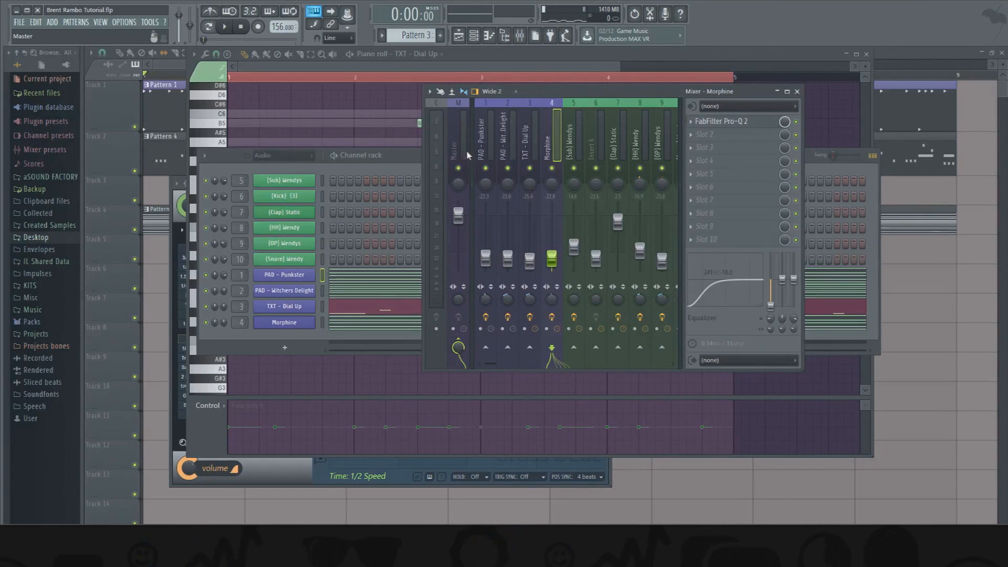
click(488, 154)
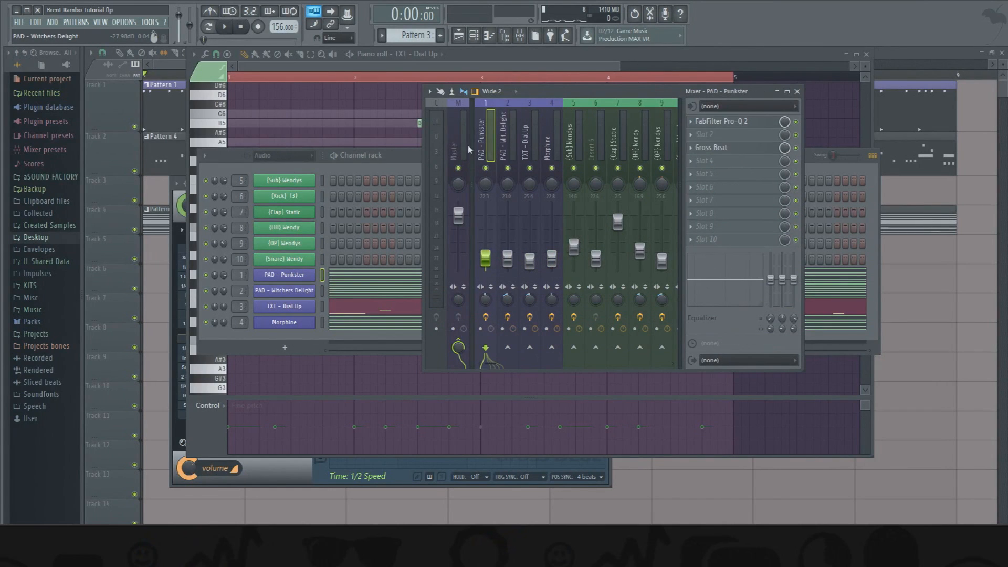
click(504, 146)
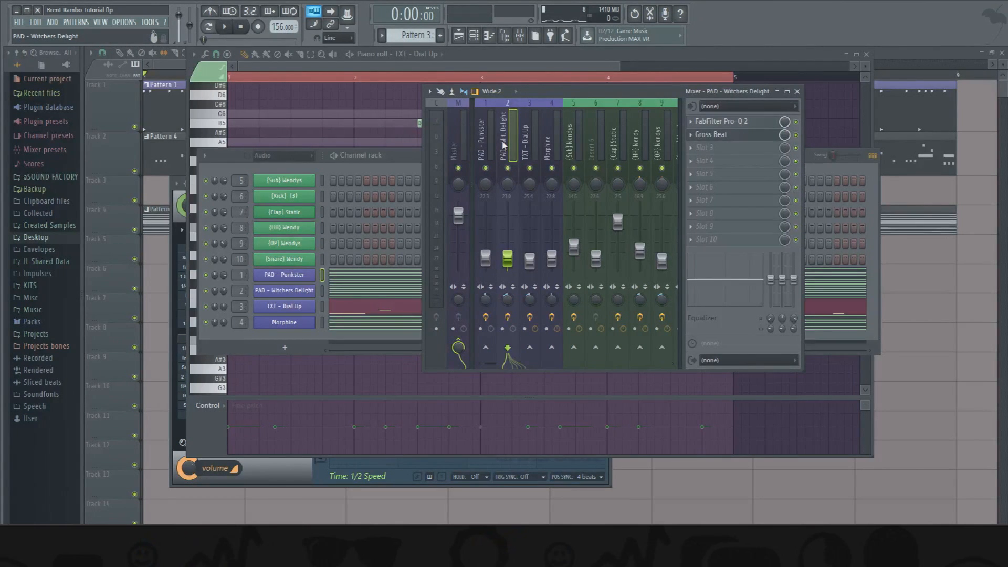
click(538, 134)
drag(514, 138, 558, 141)
click(723, 138)
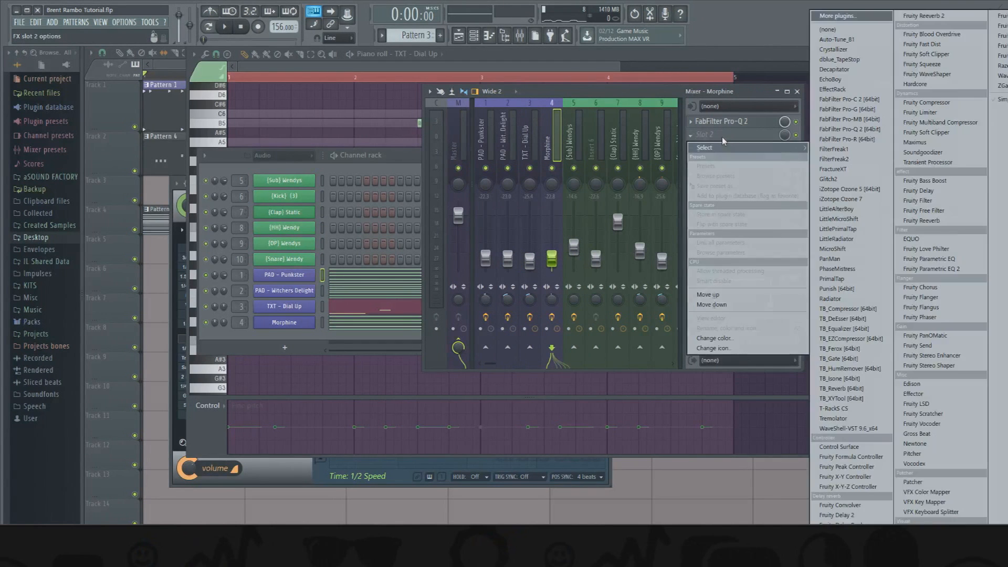
click(917, 435)
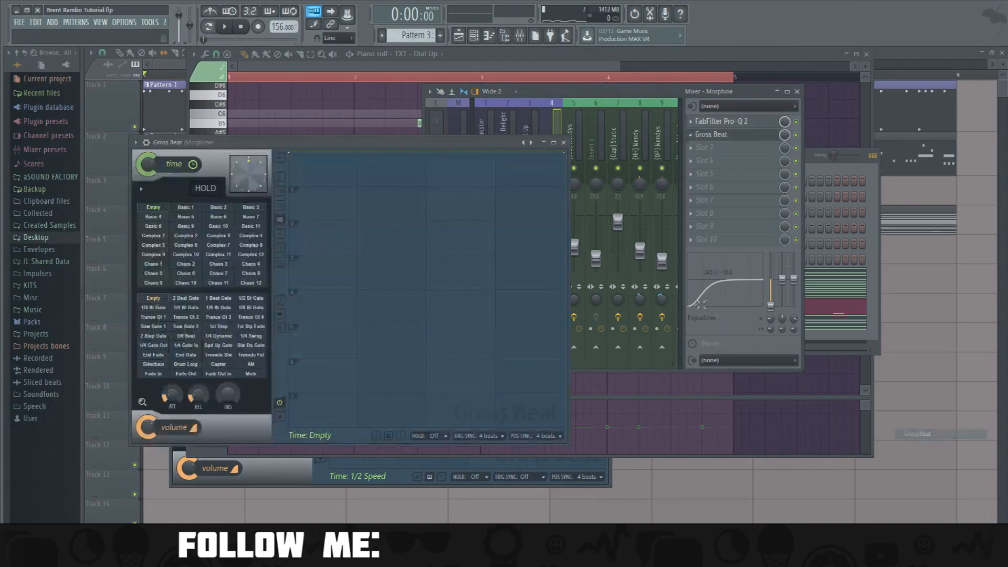
Shape Morphine's Gross Beat time curve into two equal descending ramps, each starting at the top, using Single curve points.
drag(387, 197, 525, 213)
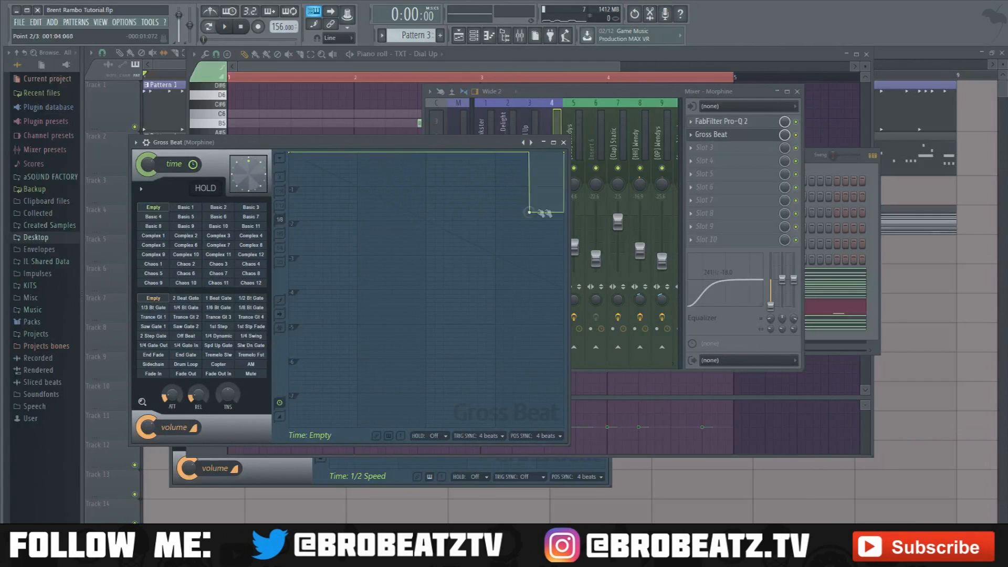
right_click(565, 224)
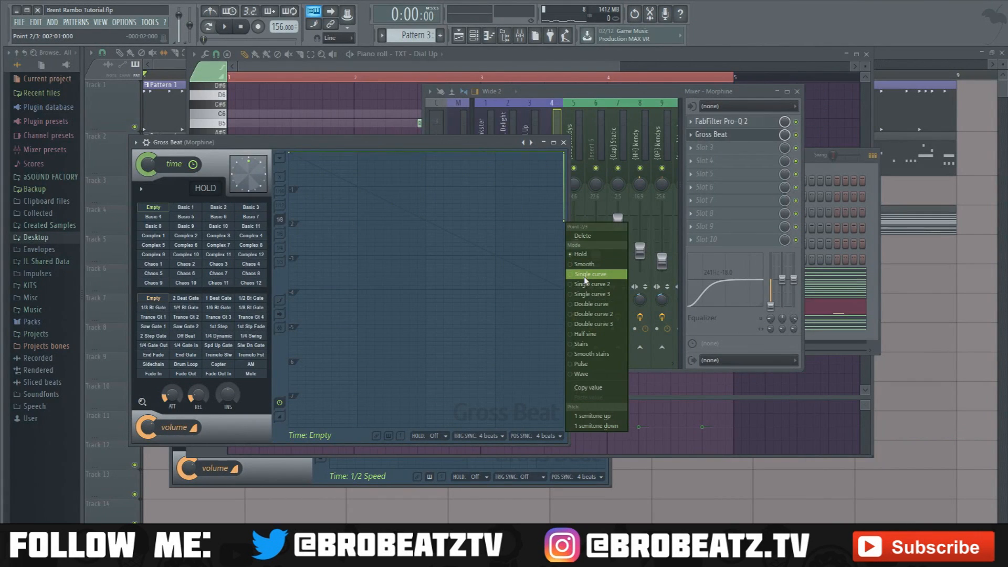
click(583, 276)
drag(564, 221, 566, 293)
click(436, 270)
drag(436, 270, 426, 255)
click(426, 152)
drag(565, 294, 572, 249)
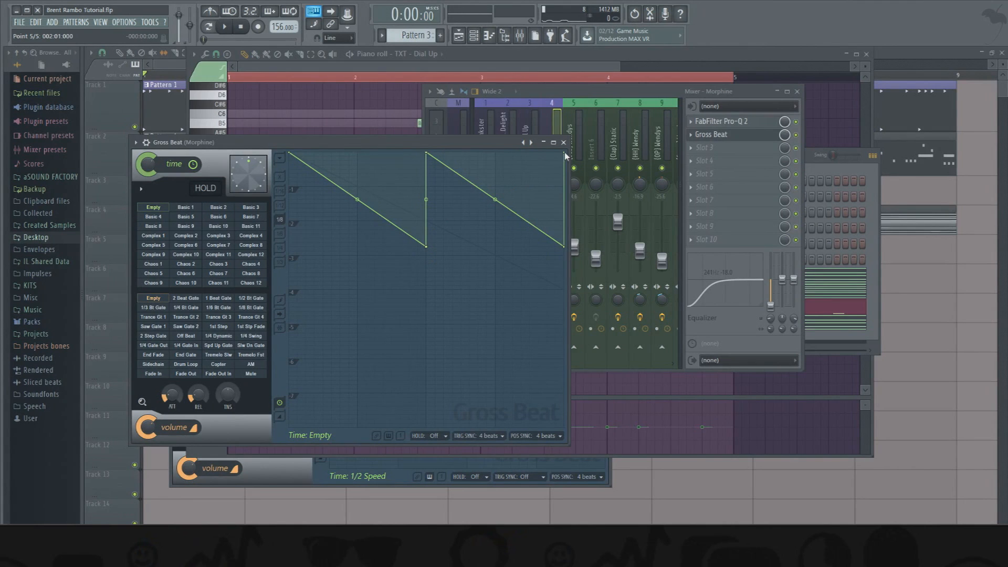
drag(564, 153, 574, 202)
Play the pattern with Morphine's new Gross Beat curve, lower Morphine's fader slightly, and stop playback.
key(space)
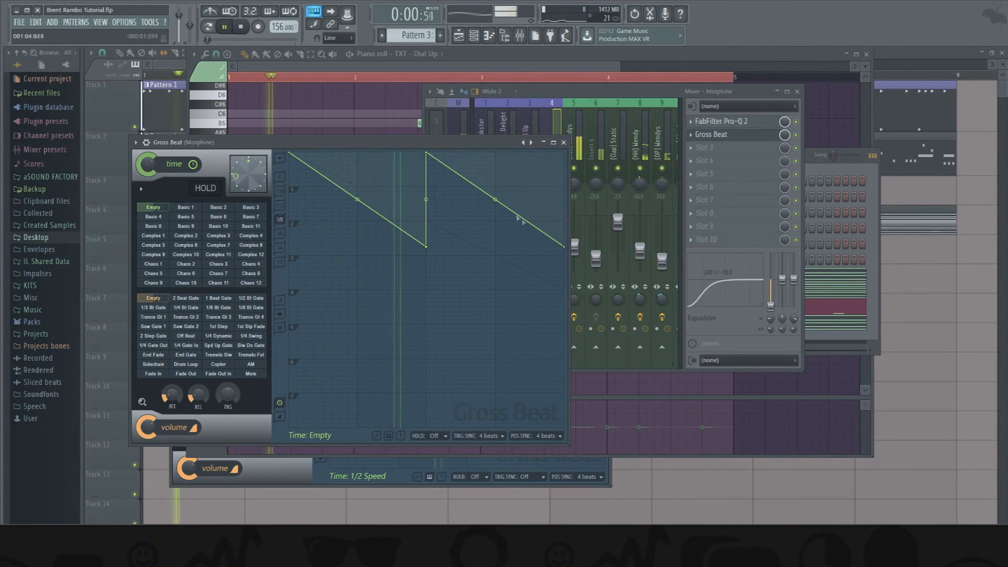
click(576, 210)
mouse_move(554, 260)
mouse_down()
mouse_move(553, 223)
mouse_move(554, 262)
mouse_up()
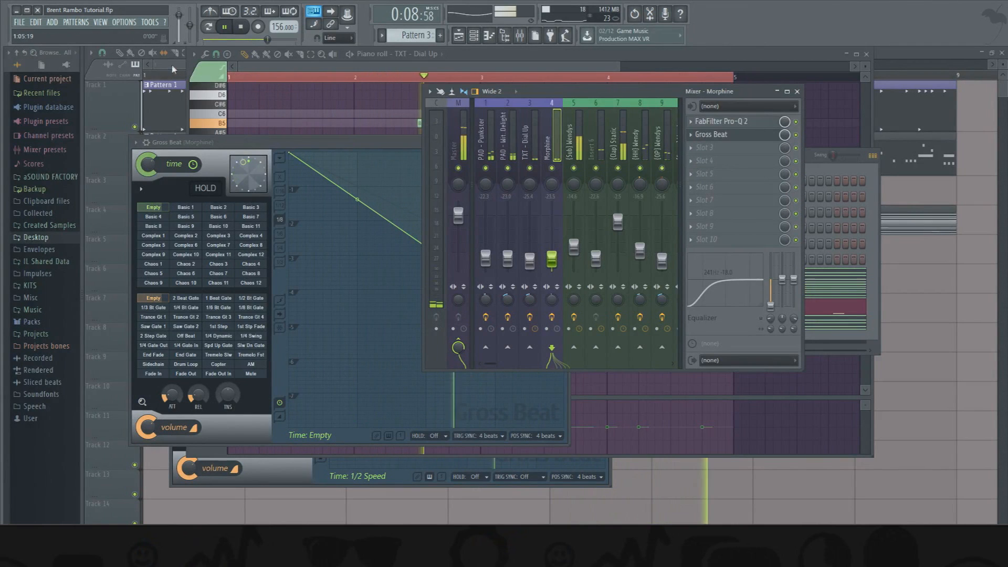
click(240, 27)
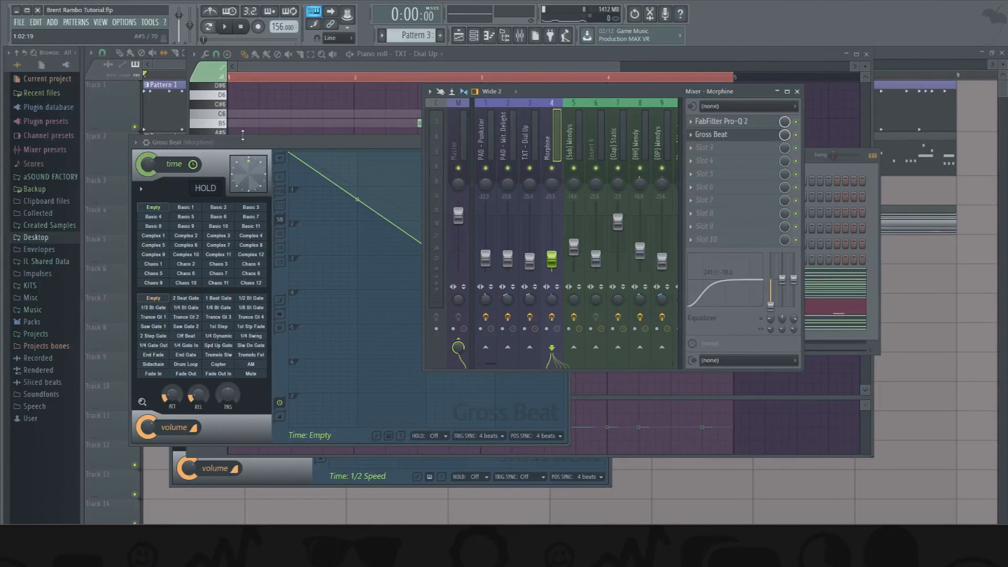
Load EQUO on the Master track and draw a curve that gently boosts the low and high bands.
click(457, 141)
click(703, 121)
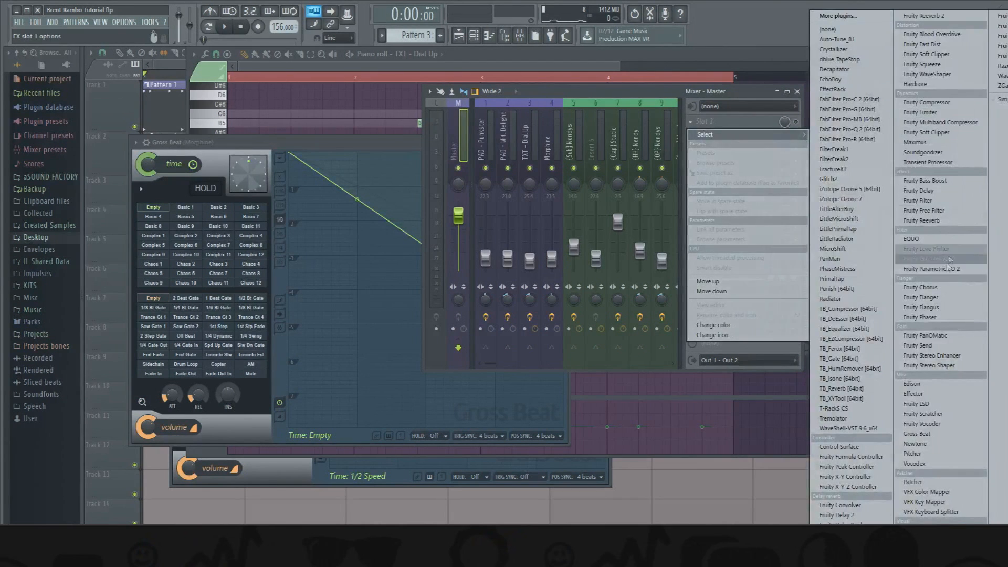
click(951, 239)
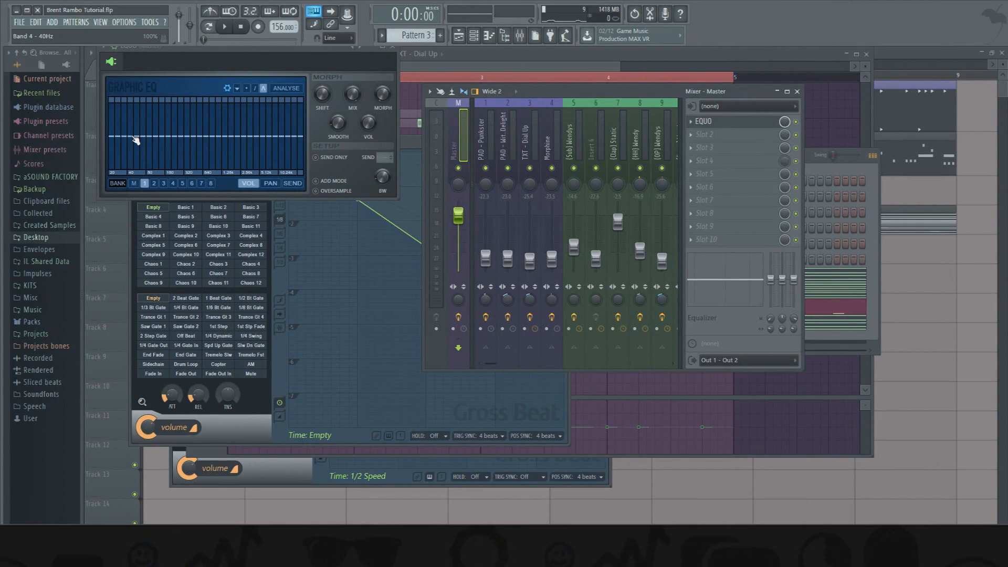
mouse_move(126, 137)
mouse_down()
mouse_move(117, 140)
mouse_move(303, 129)
mouse_up()
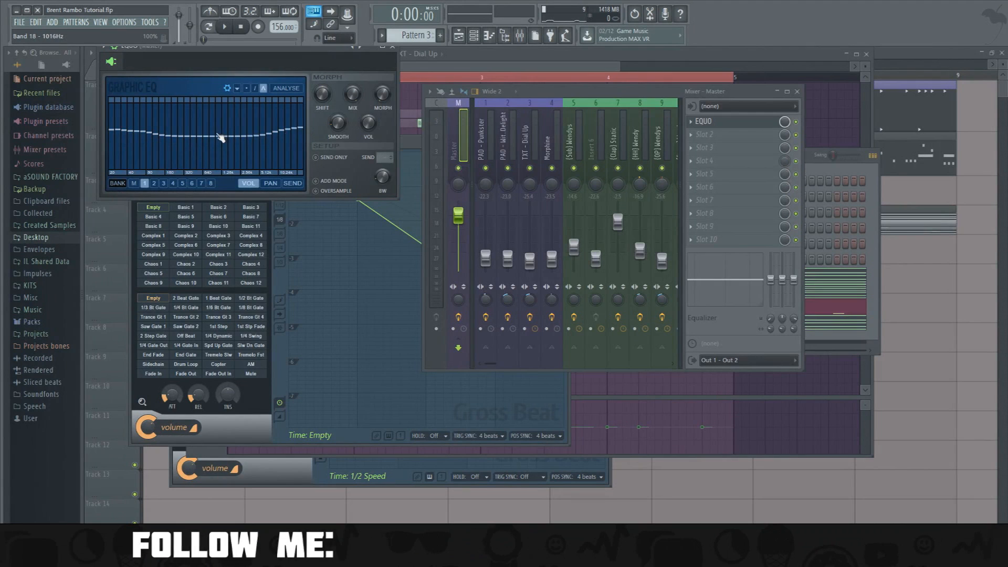
drag(217, 135, 238, 136)
Raise the upper bands of the Master's EQUO curve slightly during playback and close the equalizer.
key(space)
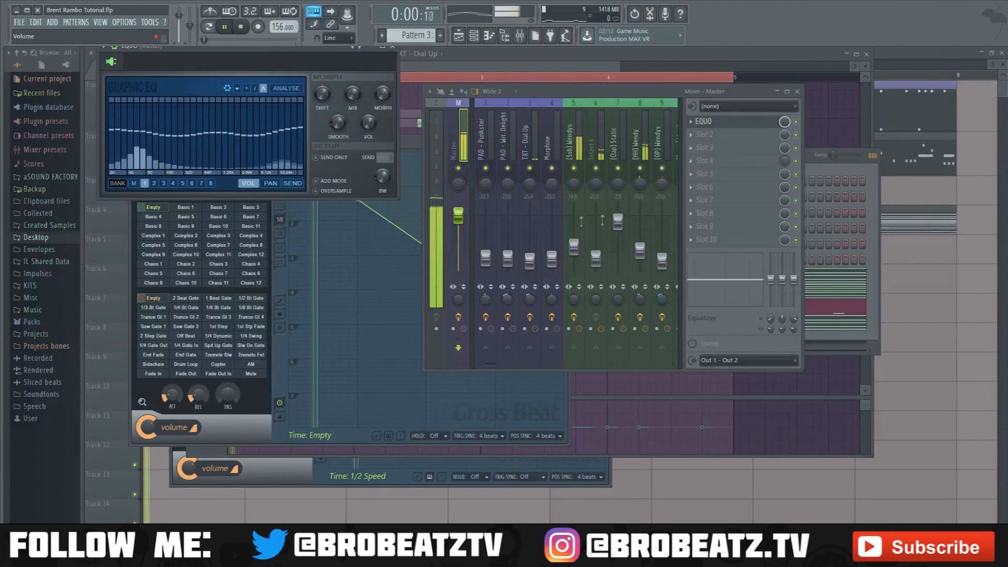
mouse_move(294, 139)
mouse_down()
mouse_move(298, 121)
mouse_move(281, 113)
mouse_move(296, 123)
mouse_move(245, 129)
mouse_up()
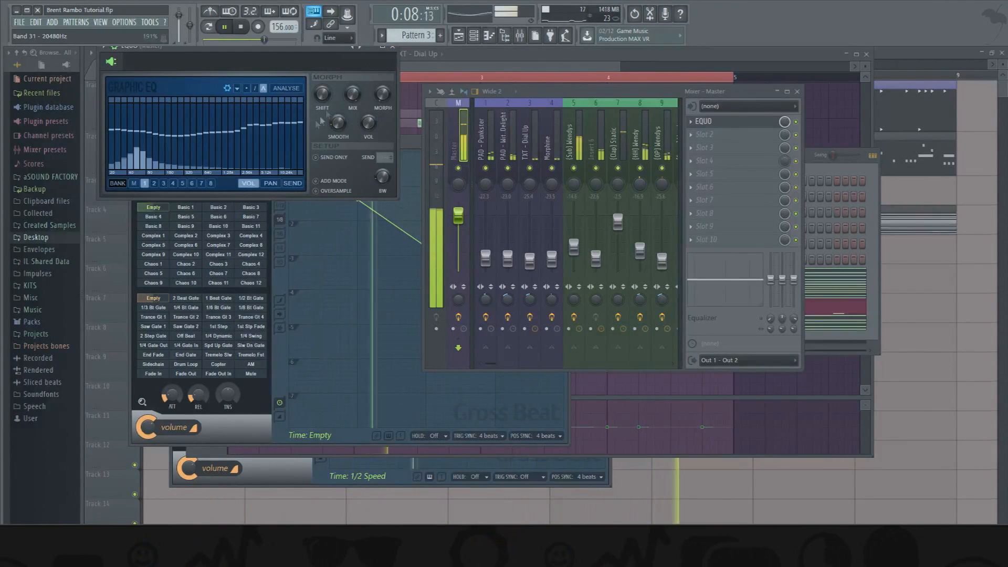
click(392, 47)
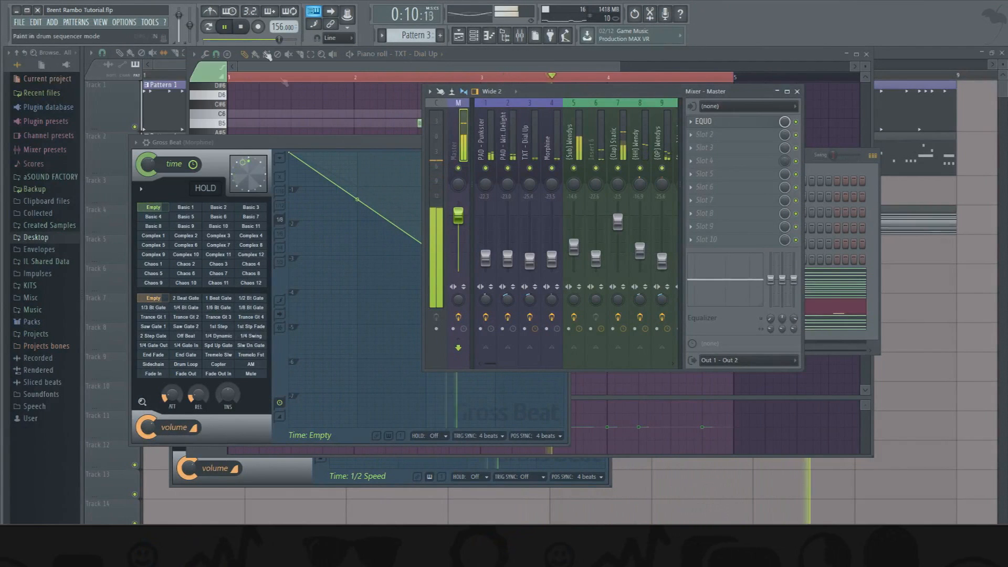
Bring the playlist forward, stop playback, and show Pattern 2's drum steps in the channel rack.
click(173, 64)
key(space)
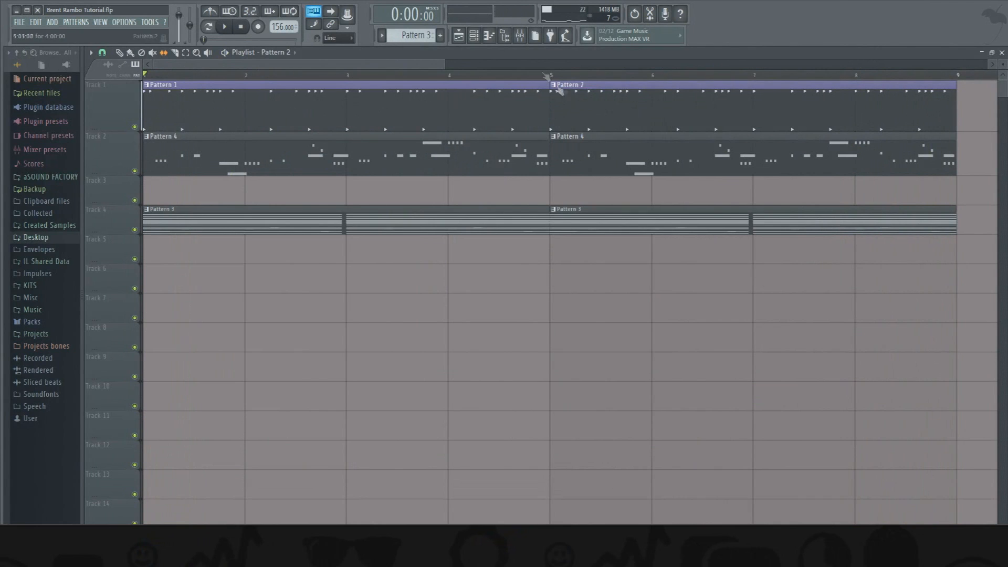
click(472, 42)
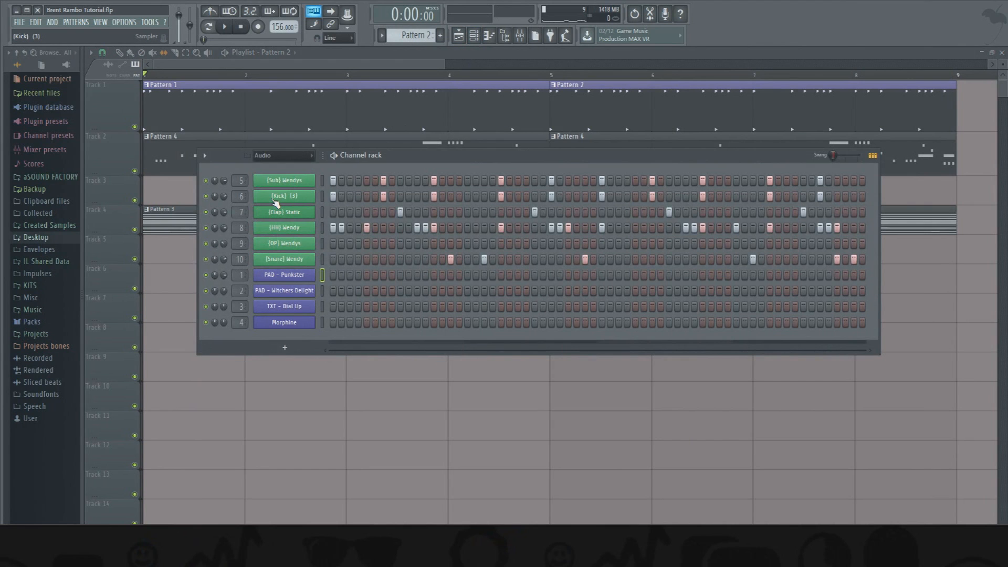
Compare Pattern 2's (Sub) Wendys notes with Pattern 3's chord notes in the piano roll, and play the song.
right_click(278, 182)
click(341, 181)
scroll(388, 218, down, 4)
key(ctrl+a)
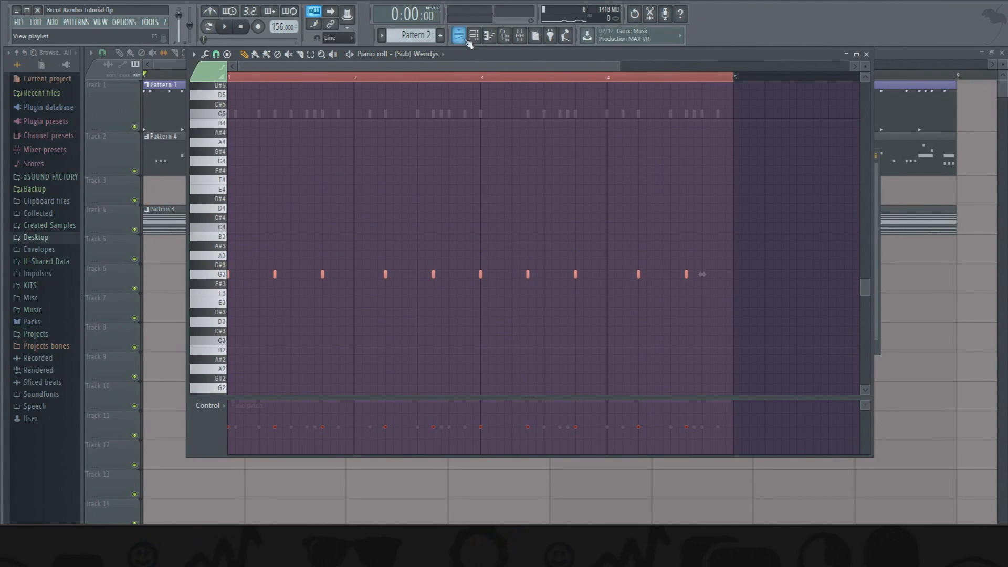
scroll(420, 37, down, 1)
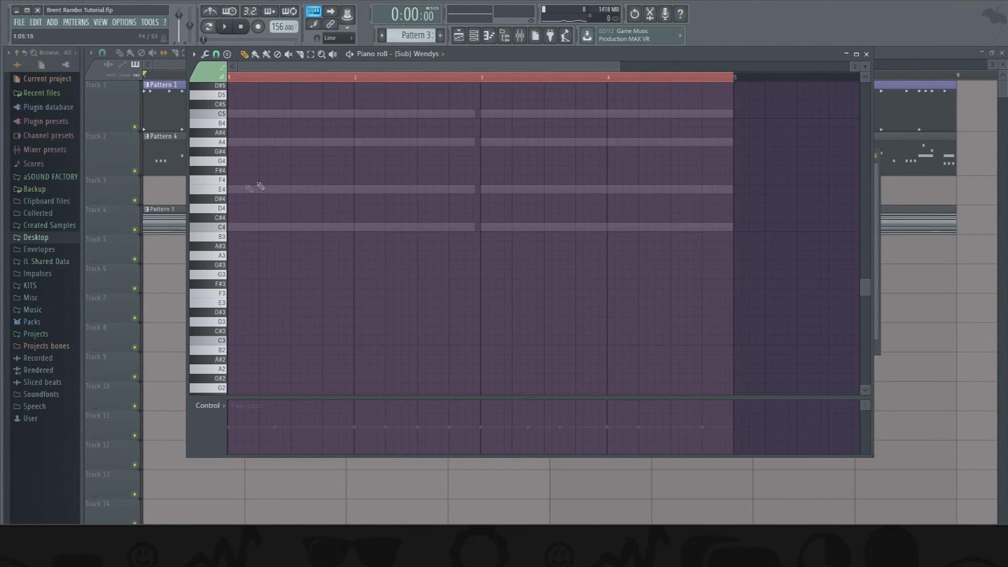
scroll(225, 195, up, 3)
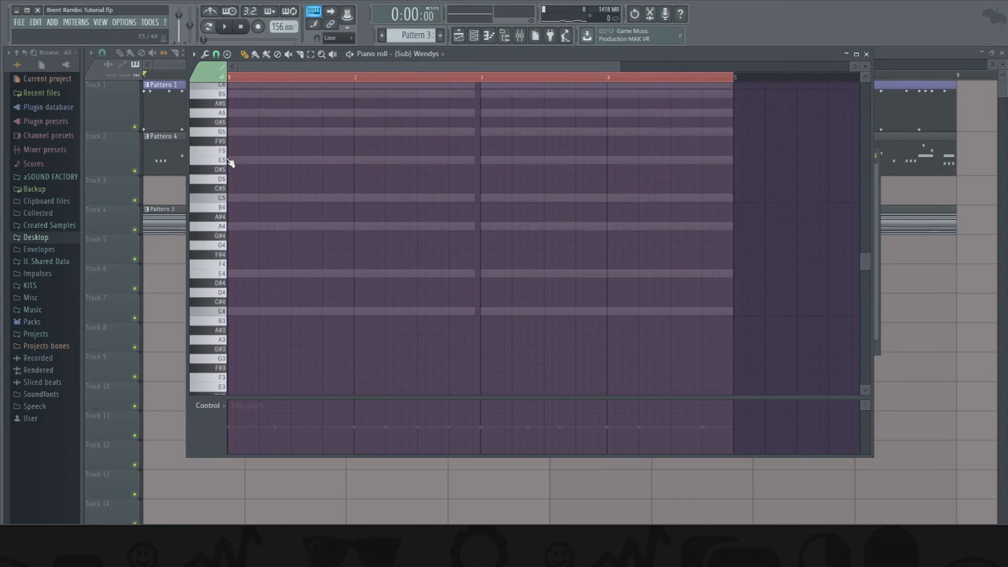
scroll(230, 155, up, 1)
scroll(417, 42, up, 1)
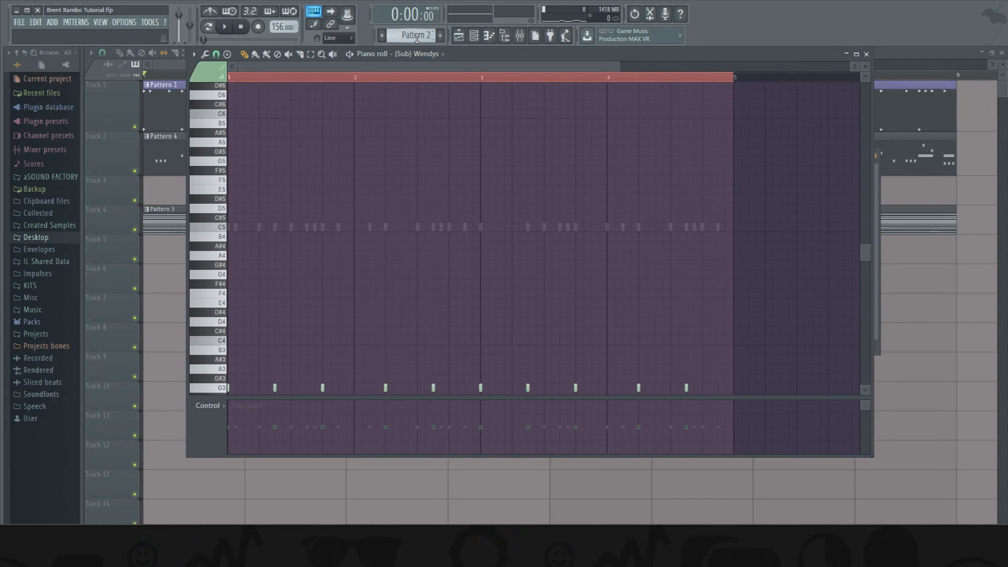
click(465, 38)
key(space)
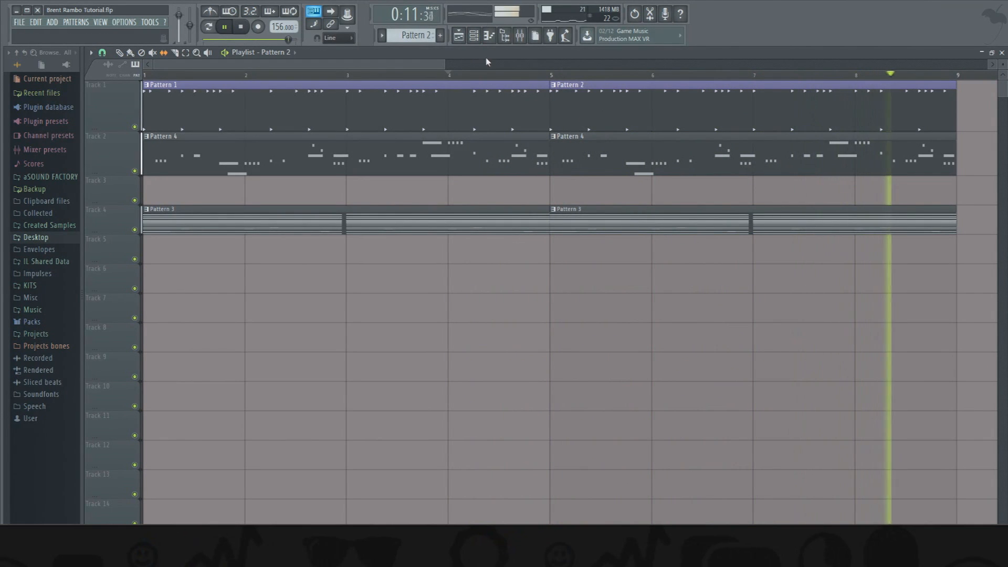
Move the last five (Sub) Wendys notes of Pattern 2, from bar 3 onward, down to E3.
click(477, 37)
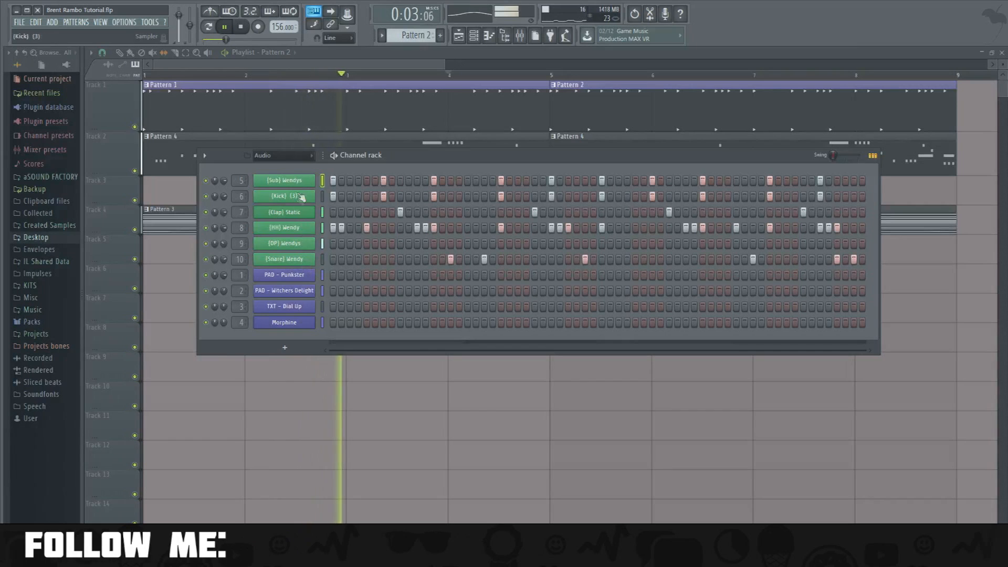
right_click(311, 180)
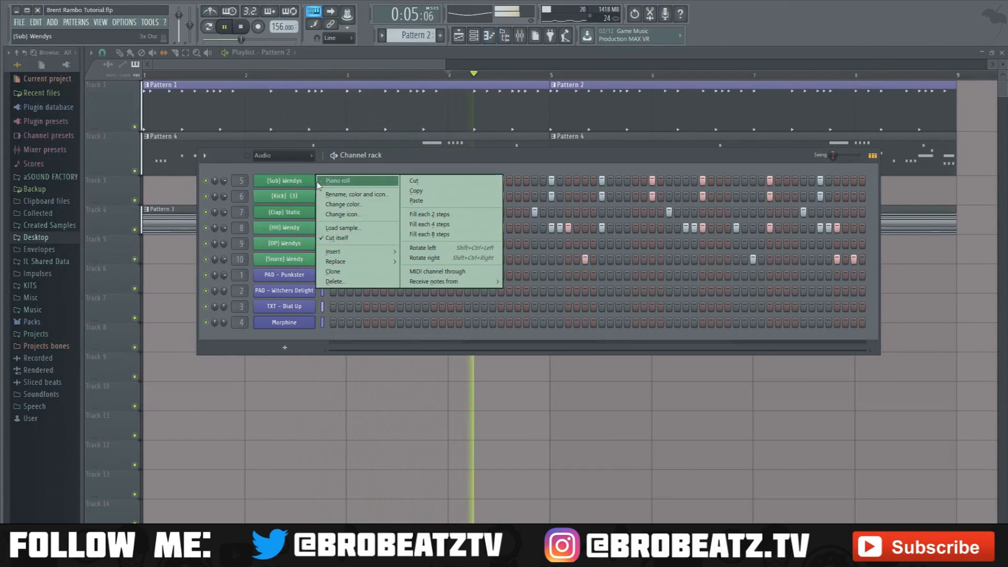
click(336, 181)
drag(472, 293, 686, 331)
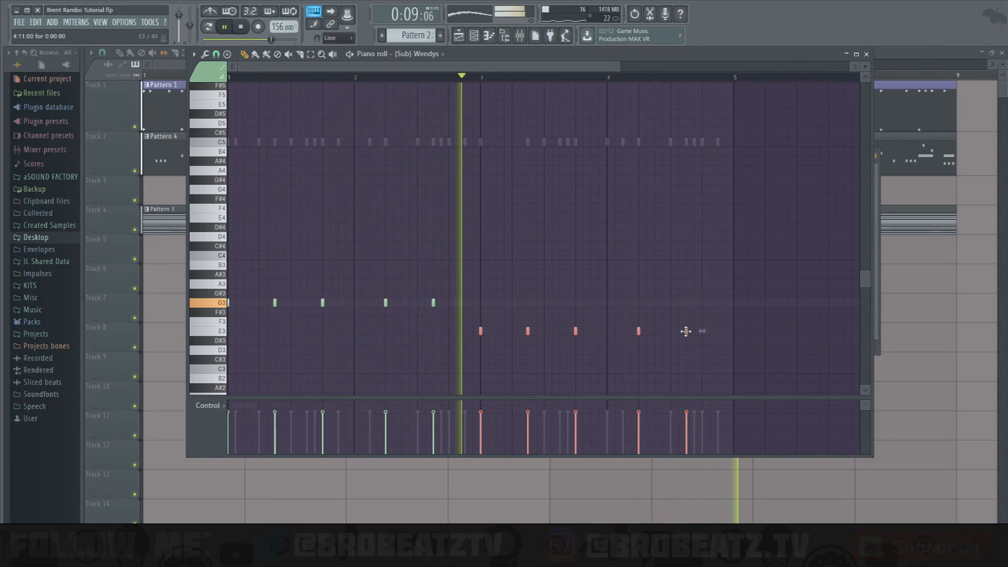
ctrl+click(652, 276)
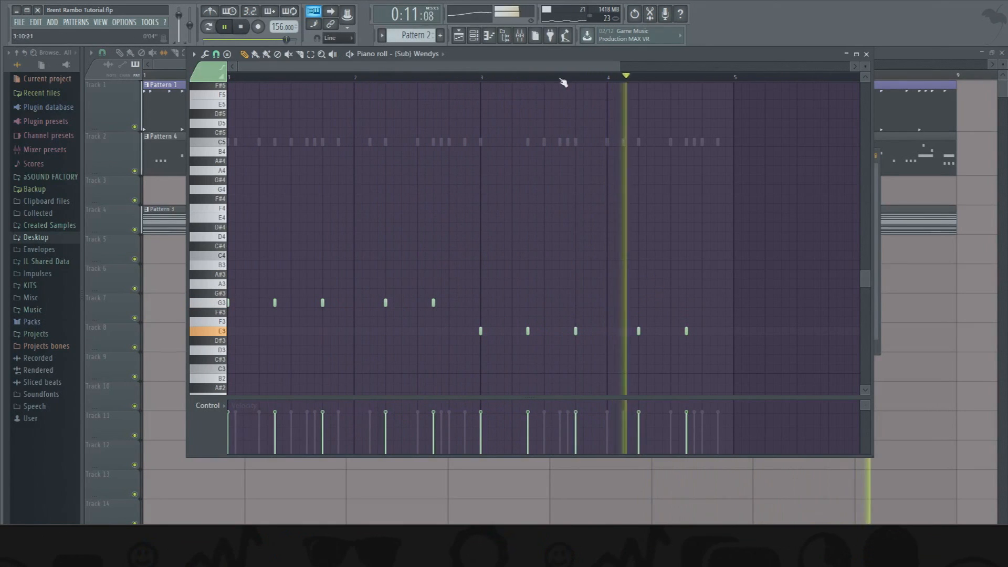
click(178, 64)
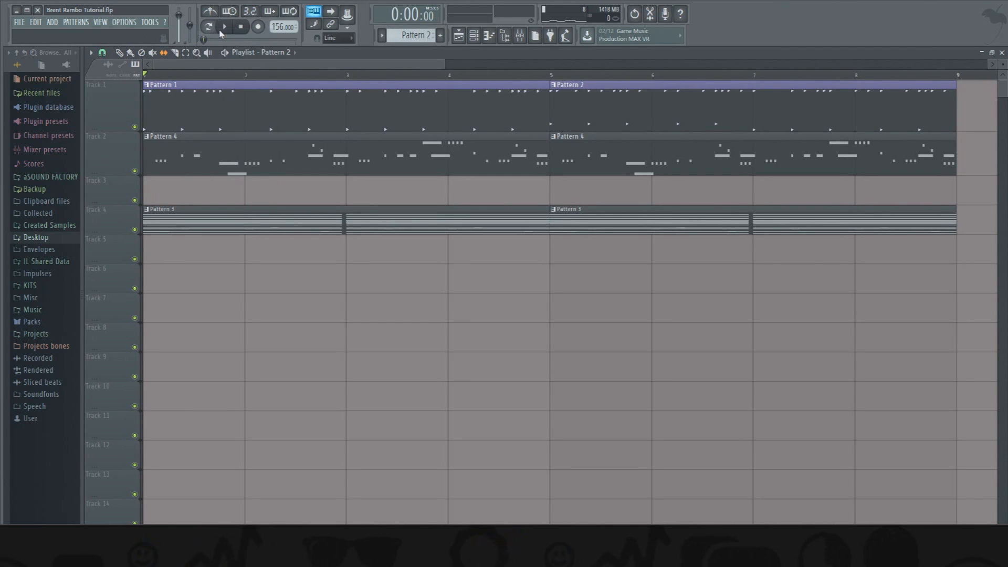
Try lowering the project's main pitch to -320 cents and raising it during playback, then reset it and replay the song.
key(space)
drag(190, 25, 190, 28)
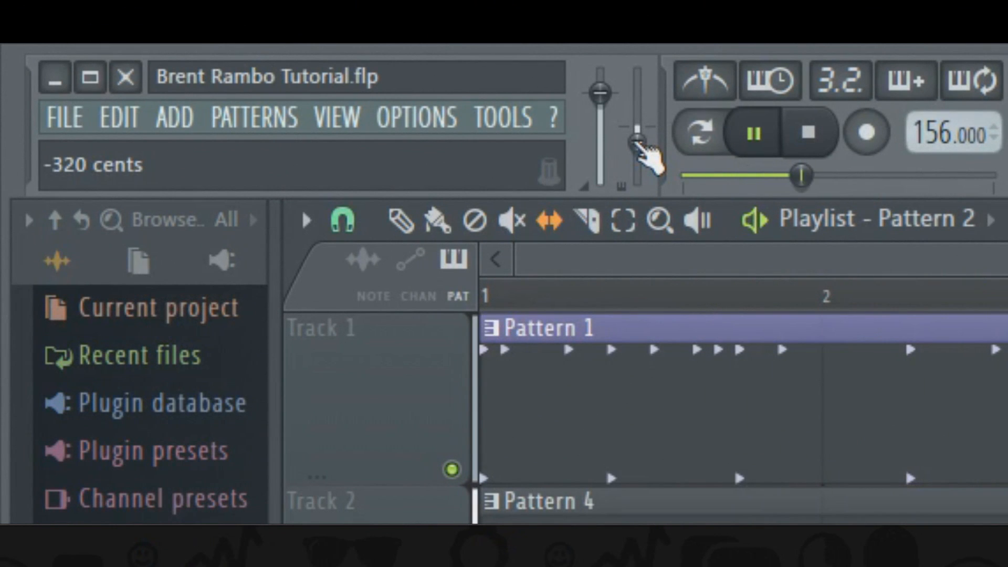
drag(638, 142, 639, 144)
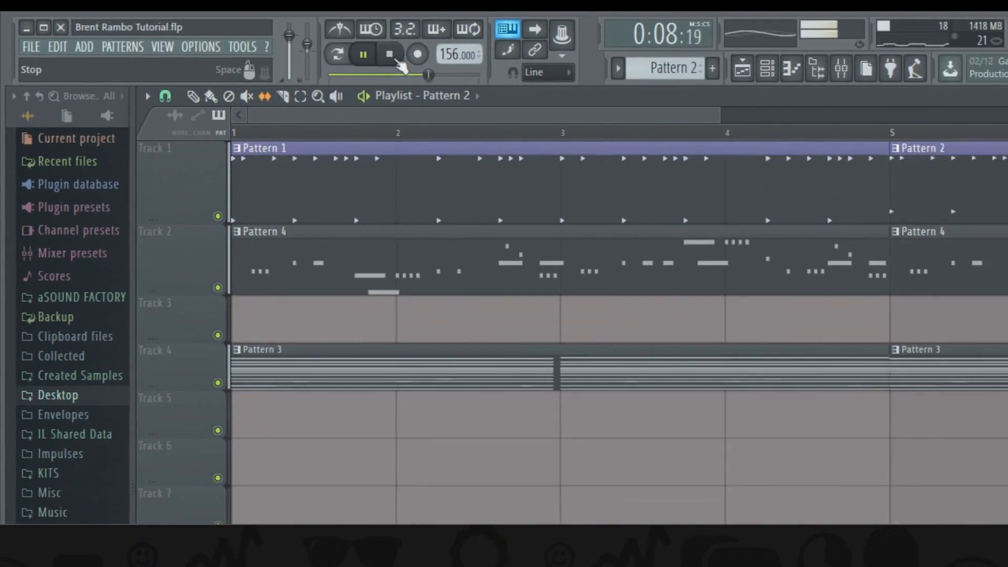
click(808, 146)
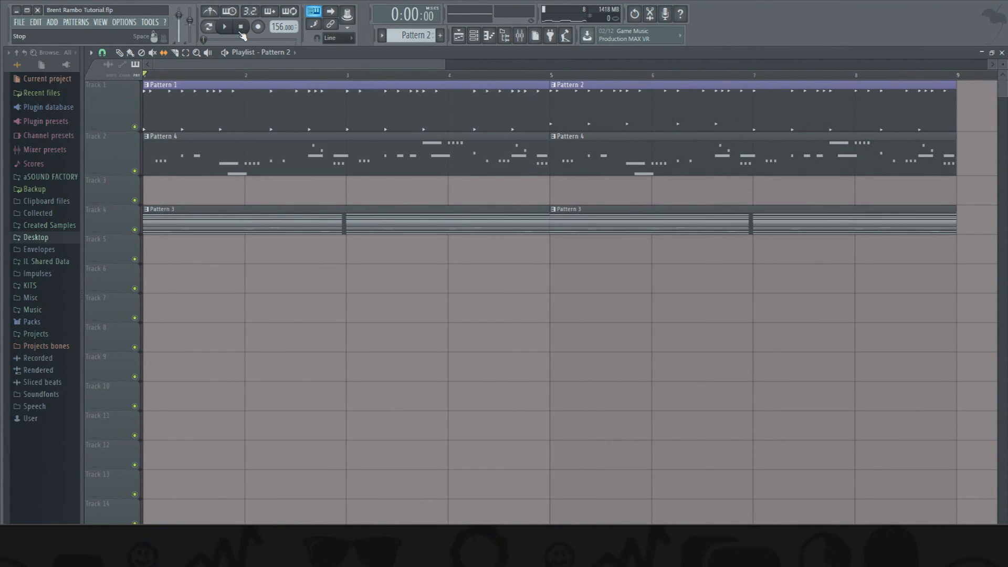
right_click(190, 21)
click(192, 26)
click(224, 26)
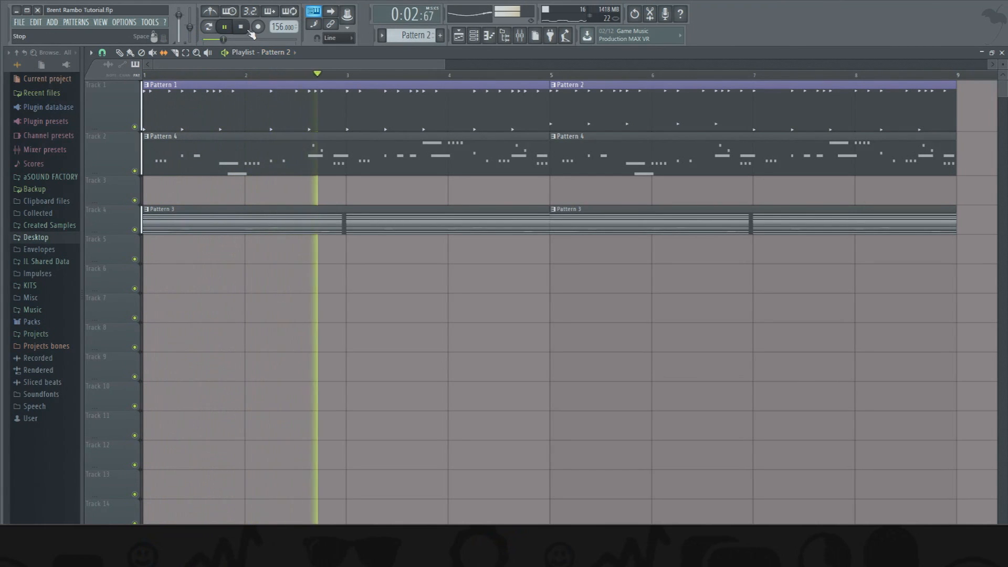
click(242, 28)
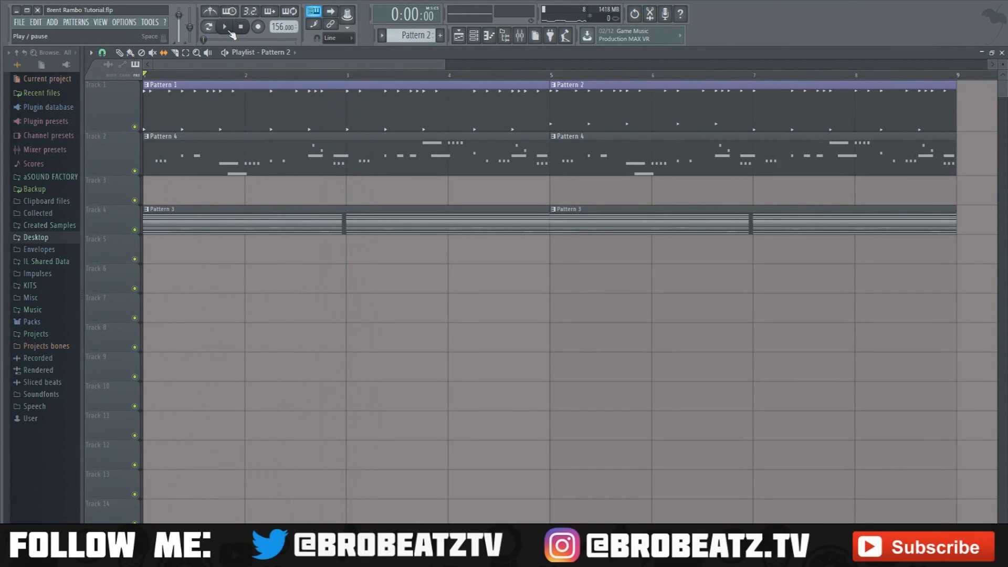
Split Pattern 2 by channel and move the chord clip at bar 1 down to Track 6.
scroll(448, 76, down, 4)
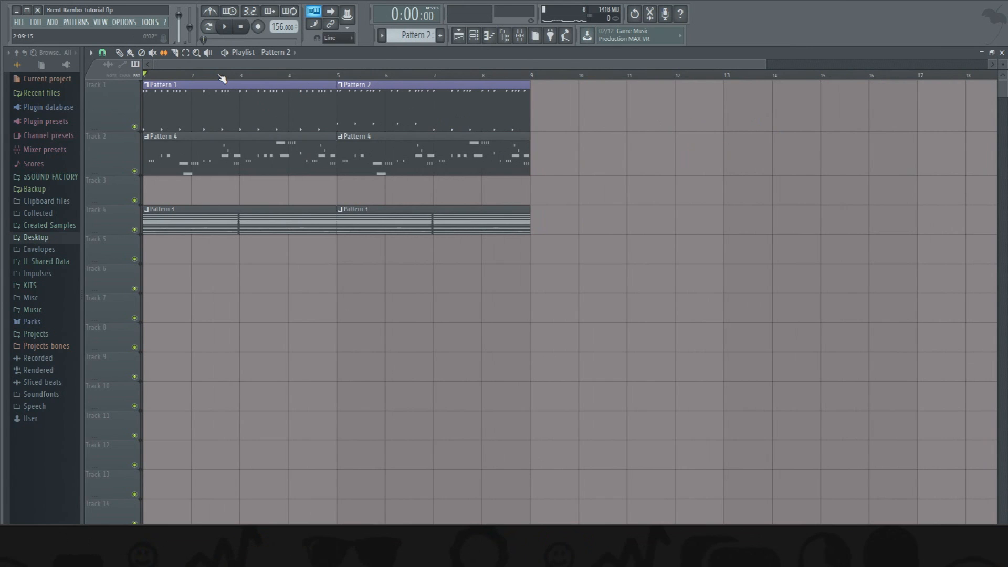
click(382, 35)
click(452, 164)
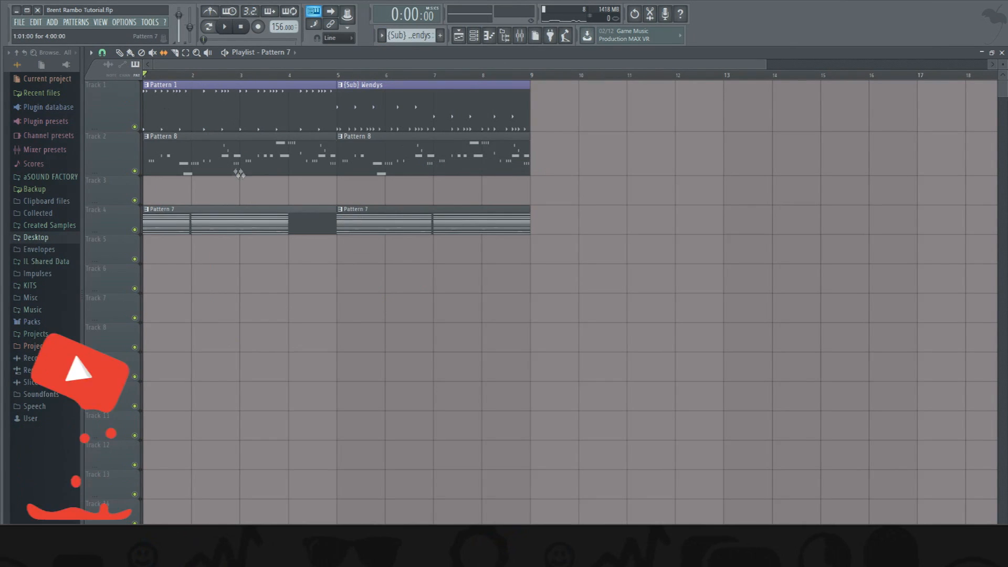
drag(274, 225, 258, 282)
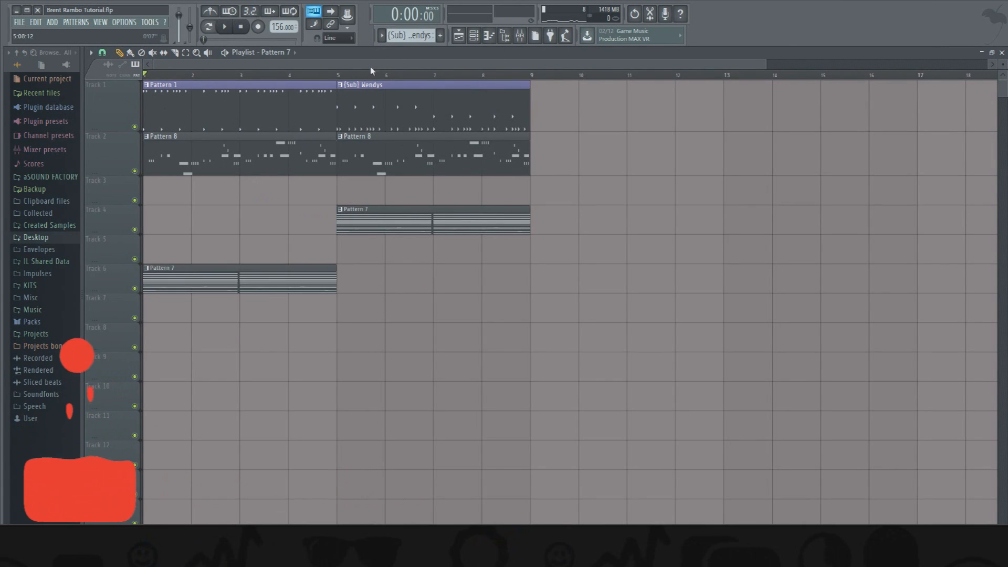
Move the melody clips aside and spread Pattern 2's sub, kick, clap, HH and snare clips over Tracks 2–6 at bar 5.
drag(214, 148, 601, 148)
mouse_move(259, 97)
mouse_down()
mouse_move(262, 149)
mouse_move(252, 107)
mouse_up()
drag(379, 118, 186, 154)
drag(388, 153, 727, 190)
drag(210, 154, 404, 153)
drag(392, 108, 392, 191)
right_click(392, 222)
drag(392, 108, 392, 249)
drag(392, 107, 391, 279)
Split Pattern 1 by channel and spread its sub, kick, clap, HH and snare clips over Tracks 2–6 at bar 1.
click(294, 108)
click(382, 35)
click(457, 163)
drag(208, 108, 208, 154)
drag(207, 108, 208, 219)
drag(208, 108, 450, 424)
drag(245, 108, 245, 280)
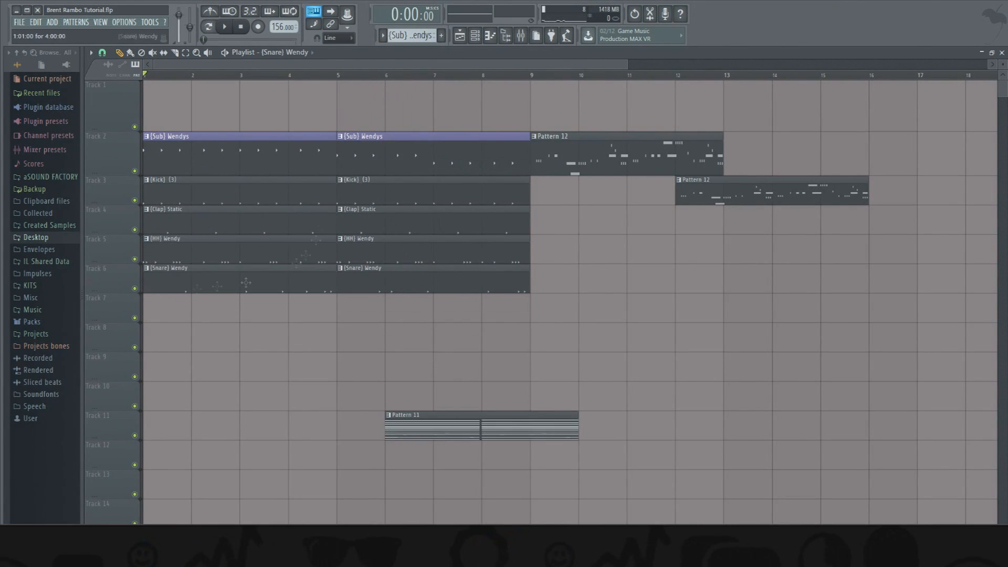
Move the Pattern 11 chord clip to Track 1 at bar 1 and split it by channel.
drag(604, 164, 701, 337)
drag(483, 416, 231, 97)
click(383, 36)
click(520, 165)
Arrange the PAD - Punkster, PAD - Witchers Delight, TXT - Dial Up and Morphine clips on Tracks 1–4 across bars 1–8.
drag(551, 252, 252, 398)
mouse_move(326, 332)
mouse_down()
mouse_move(276, 231)
mouse_move(180, 150)
mouse_up()
mouse_move(326, 328)
mouse_down()
mouse_move(180, 189)
mouse_move(180, 218)
mouse_up()
drag(367, 100, 173, 226)
drag(236, 152, 430, 150)
Place the Pattern 15 melody clips on Track 14 across bars 1–8 and delete the spare clip.
scroll(399, 195, down, 3)
mouse_move(518, 191)
mouse_down()
mouse_move(400, 425)
mouse_move(192, 512)
mouse_up()
click(281, 512)
right_click(457, 338)
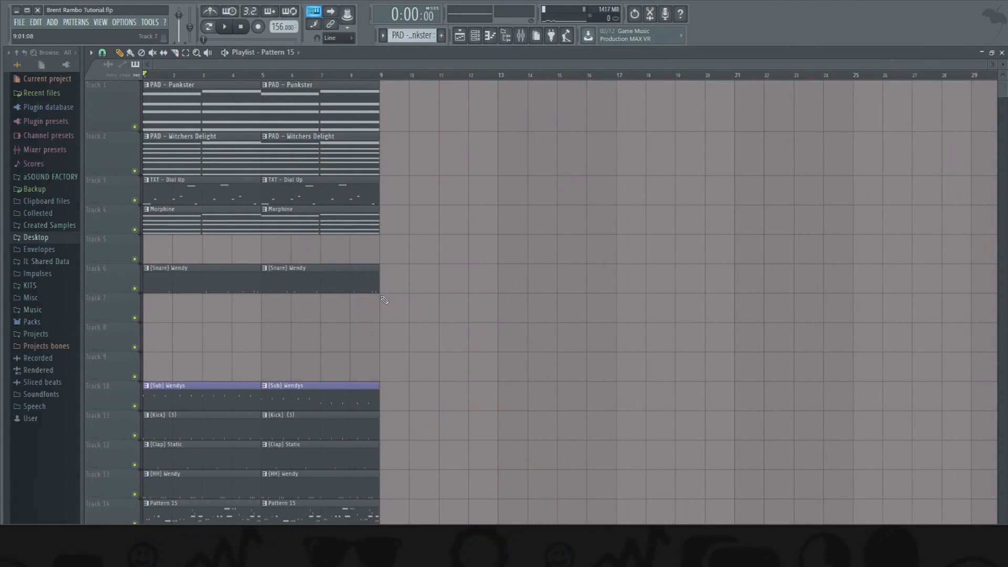
Reorder the lower clips so sub, kick, clap, snare, HH and Pattern 15 occupy Tracks 5–10.
ctrl+drag(387, 301, 236, 278)
drag(210, 279, 477, 426)
ctrl+drag(387, 460, 236, 396)
drag(315, 428, 315, 399)
ctrl+drag(556, 454, 452, 426)
drag(451, 427, 185, 456)
ctrl+drag(414, 322, 159, 520)
drag(193, 371, 193, 254)
Duplicate the whole eight-bar arrangement into bars 9–16.
key(ctrl+a)
shift+drag(195, 253, 431, 254)
key(ctrl+d)
Delete the sub clip at bar 1 and all kick, clap, snare, HH and Pattern 15 clips from bars 1–8.
right_click(195, 253)
right_click(195, 283)
right_click(197, 311)
right_click(197, 342)
right_click(198, 371)
right_click(200, 399)
right_click(288, 398)
right_click(288, 369)
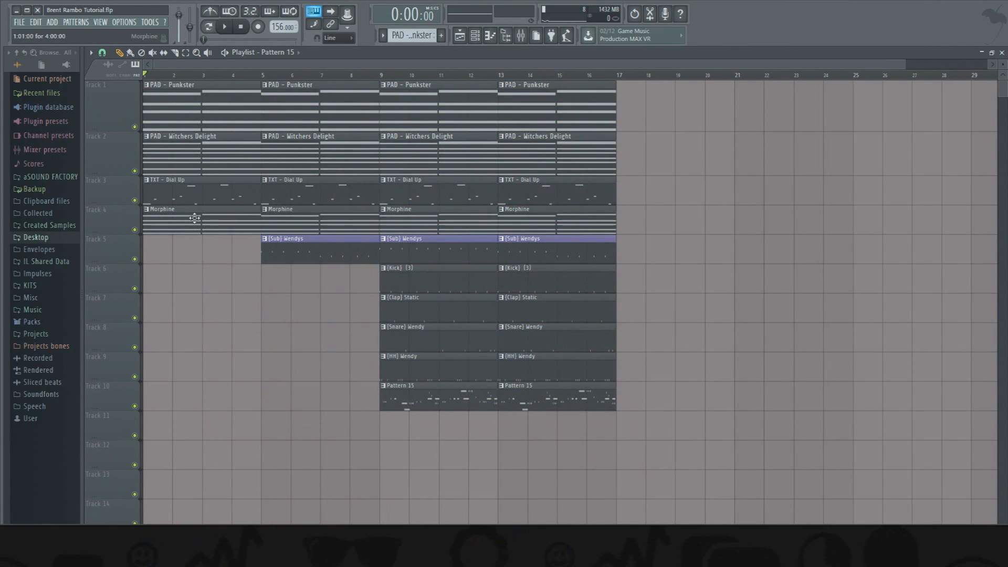
Try the intro without the PAD - Punkster clips in bars 1–8 and play the song.
right_click(172, 117)
right_click(266, 117)
key(space)
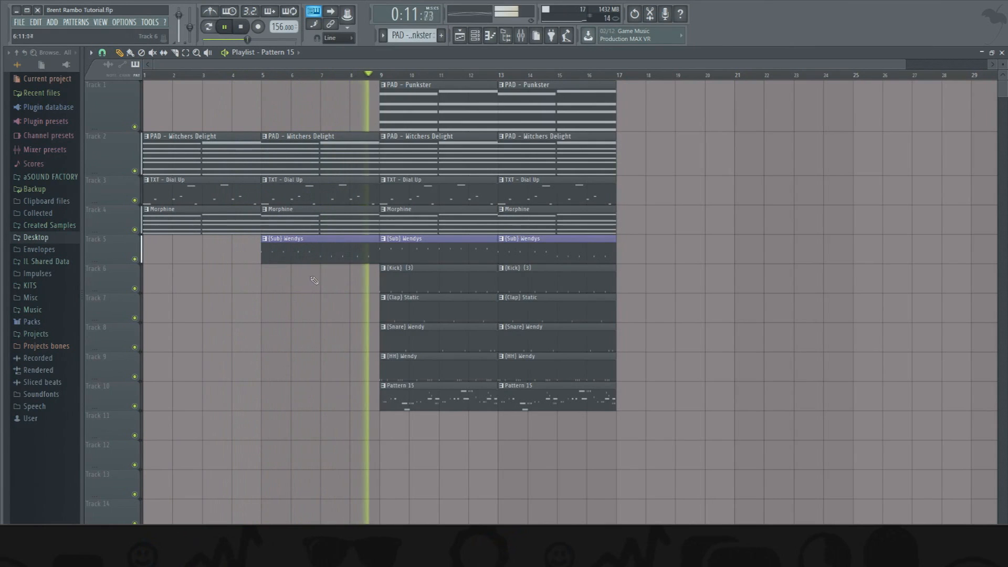
Build the intro from PAD - Punkster in bars 1–8 and (HH) Wendy at bar 5, deleting the other clips there.
click(283, 108)
click(176, 110)
right_click(181, 153)
click(288, 113)
right_click(307, 221)
key(space)
click(395, 367)
click(284, 370)
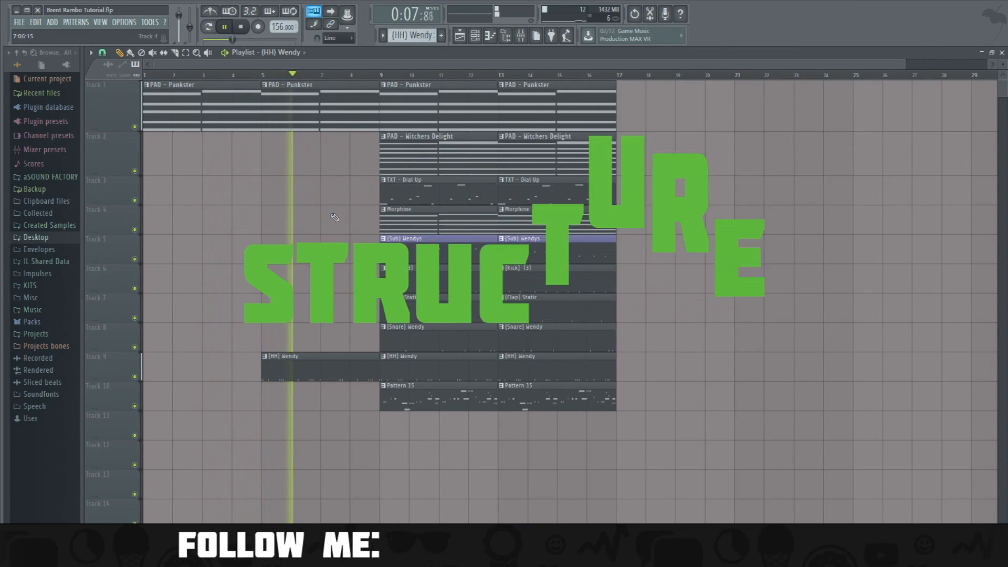
Reshape the Master's EQUO curve during playback, raising the low-mid bands around 160–320 Hz, and close the equalizer and mixer.
click(520, 38)
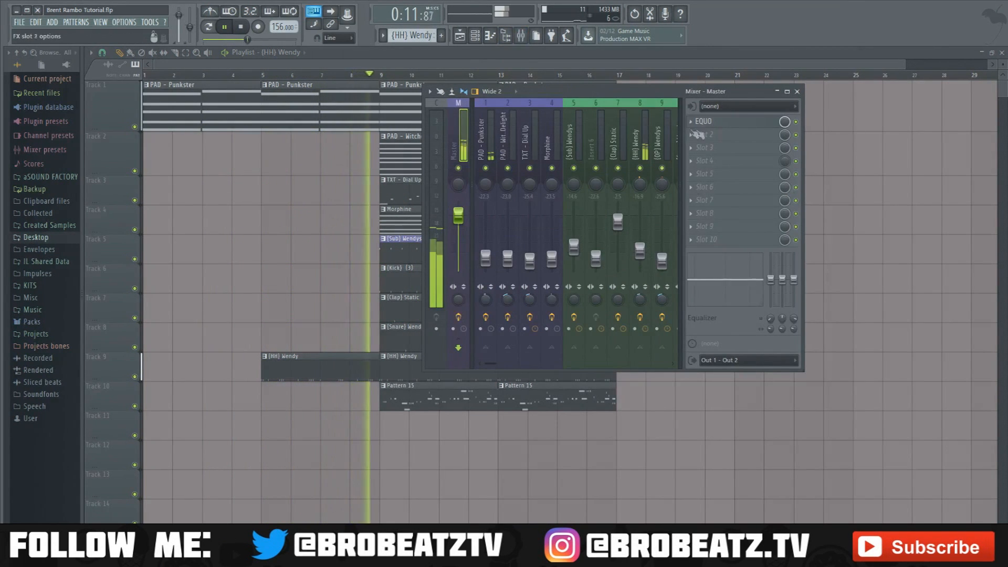
click(724, 124)
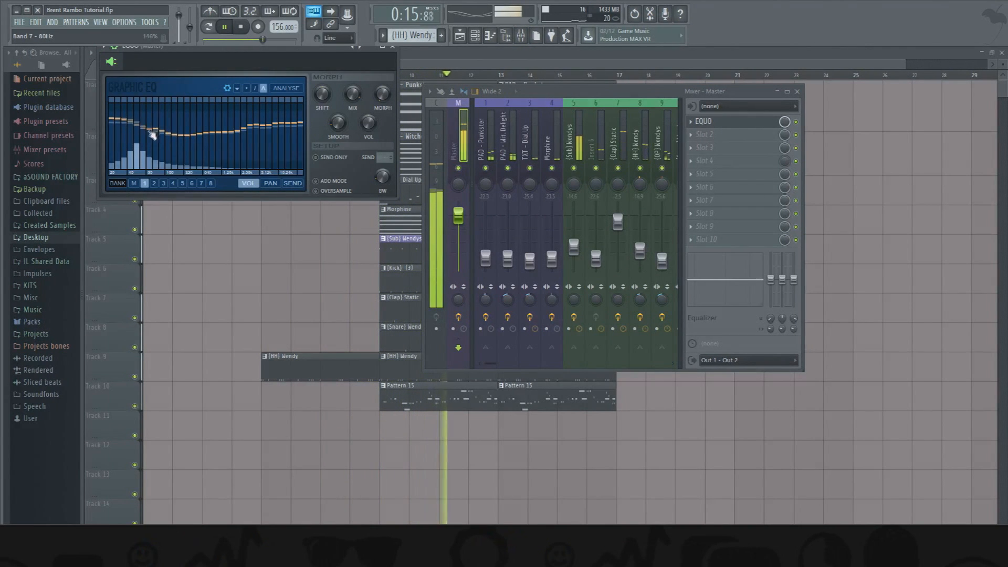
mouse_move(184, 143)
mouse_down()
mouse_move(198, 120)
mouse_move(229, 120)
mouse_move(189, 133)
mouse_up()
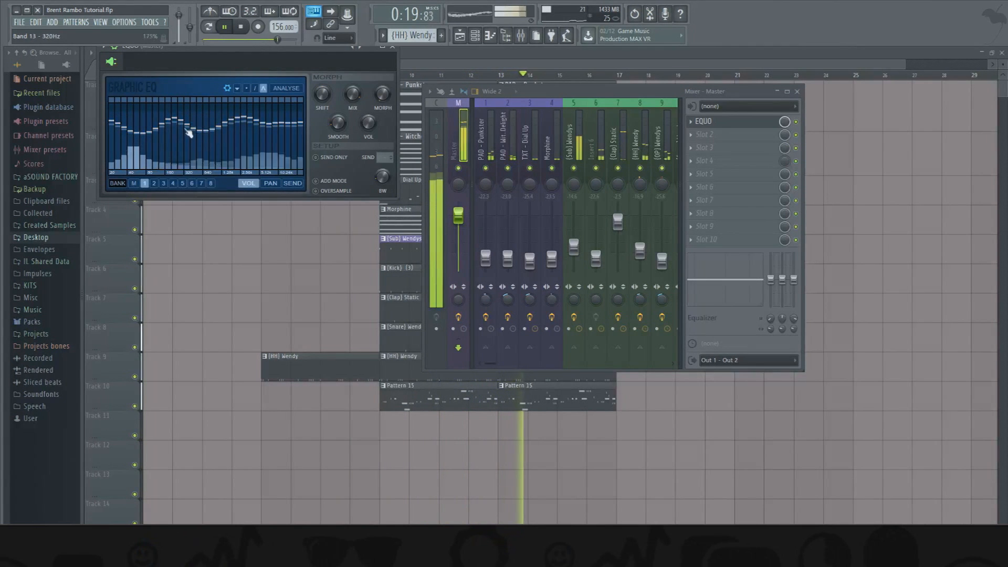
click(394, 48)
key(F9)
Copy the clips of Tracks 3–10 from bars 9–16 to bars 17–24 without Morphine, and extend PAD - Punkster through bar 32.
drag(626, 439, 474, 196)
drag(475, 194, 683, 194)
drag(613, 108, 700, 112)
key(ctrl+d)
drag(610, 65, 704, 66)
drag(688, 109, 721, 110)
right_click(651, 224)
right_click(540, 224)
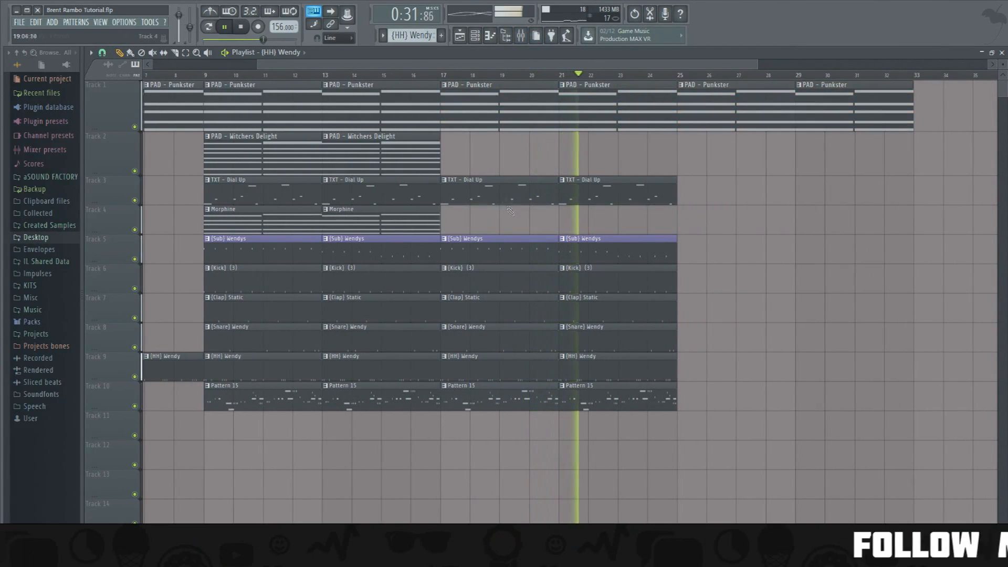
Duplicate the bars 17–24 clips into bars 25–32 and delete the kick and Pattern 15 copies there.
drag(698, 190, 493, 416)
drag(477, 387, 714, 387)
key(ctrl+d)
right_click(709, 290)
right_click(840, 291)
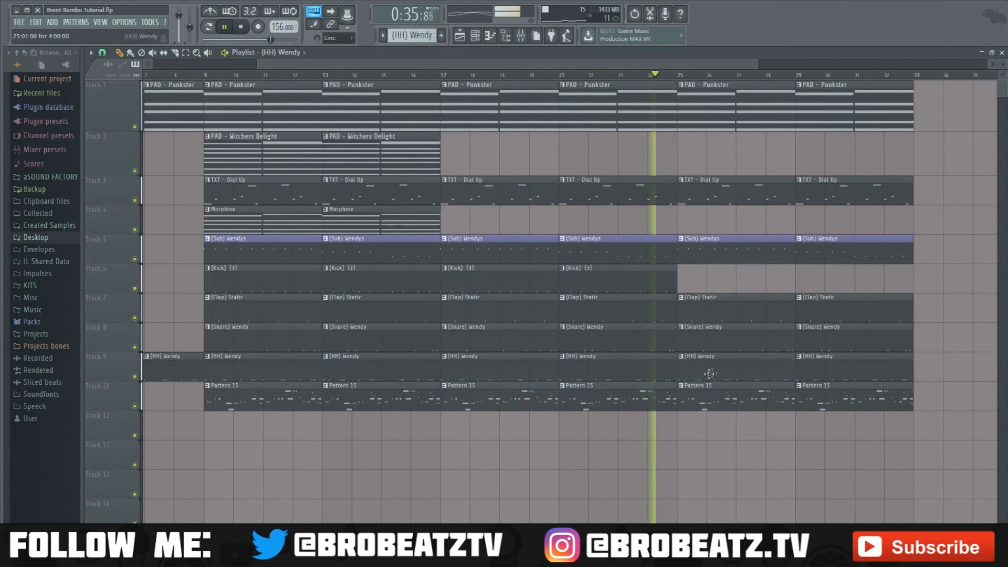
right_click(699, 404)
right_click(801, 406)
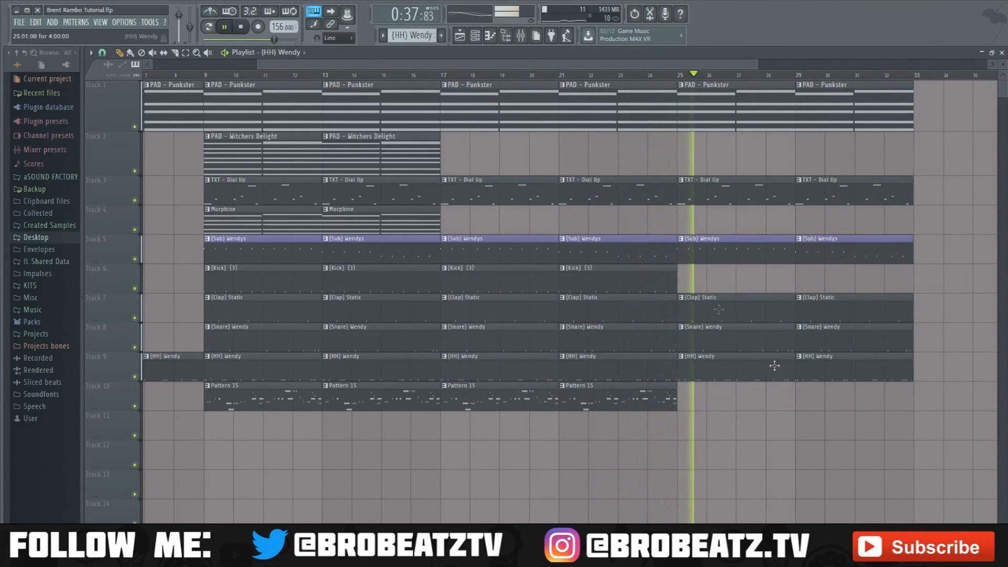
Open the (Sub) Wendys clip at bar 25, lengthen all its A3 notes, and play the result.
scroll(644, 250, right, 6)
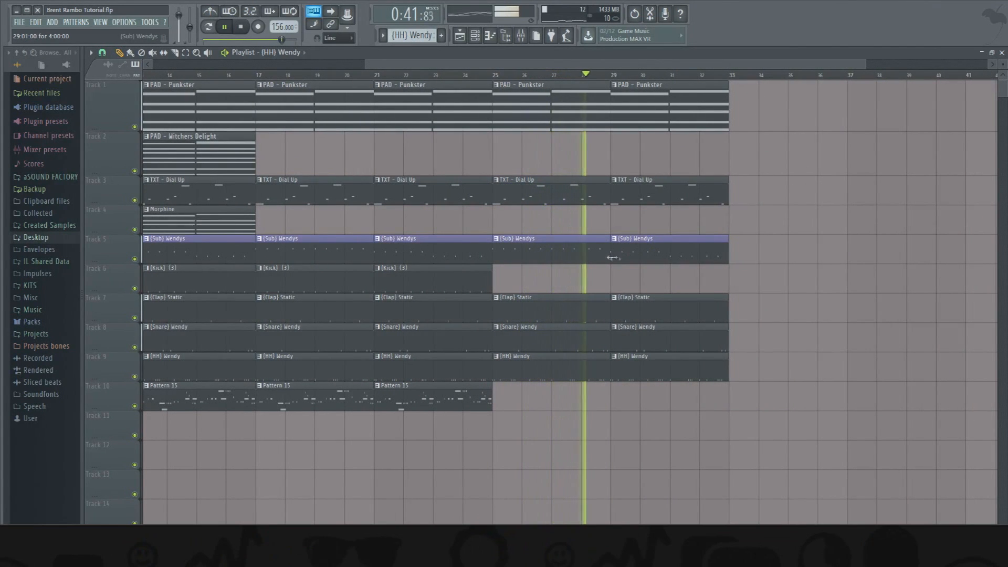
double_click(515, 238)
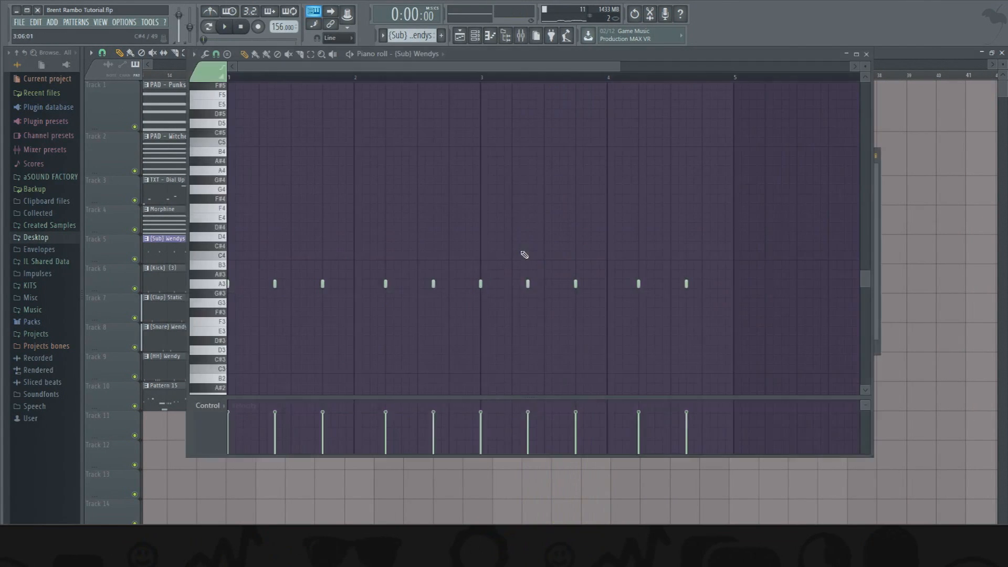
drag(728, 242, 316, 286)
ctrl+click(637, 254)
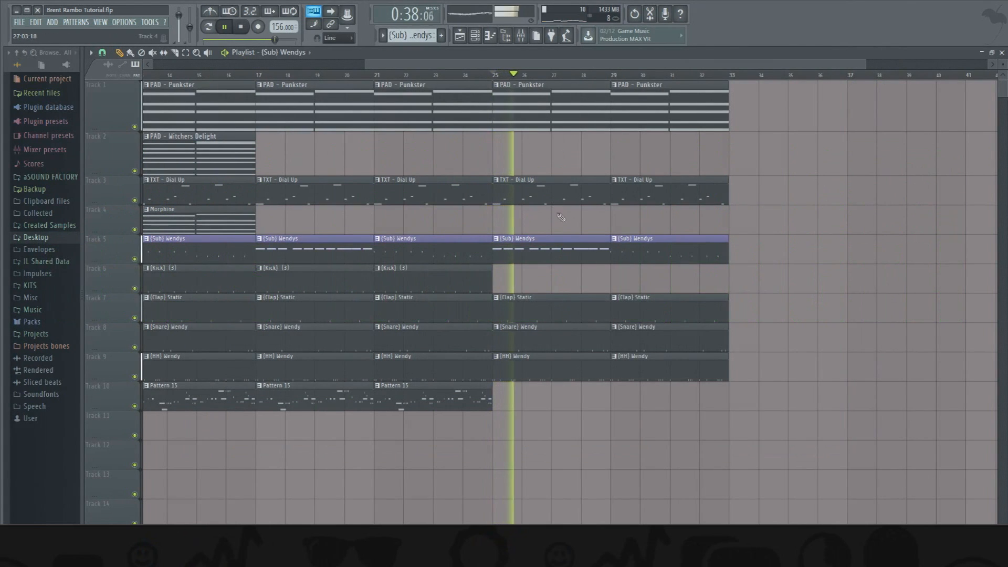
Stop playback and extend the same sub clip's A3 notes further so they sustain almost continuously through the four bars.
double_click(551, 244)
key(space)
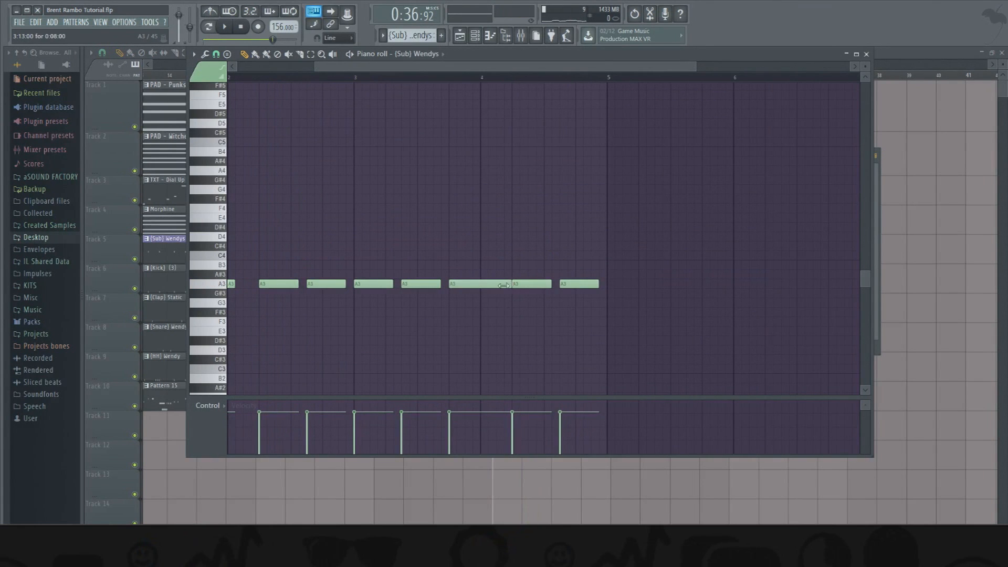
drag(622, 265, 231, 344)
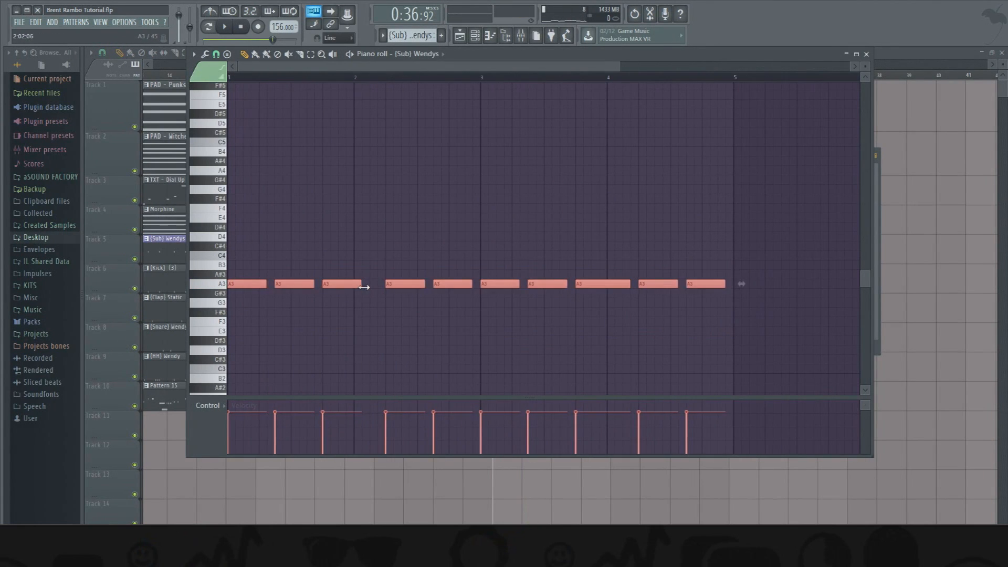
click(363, 305)
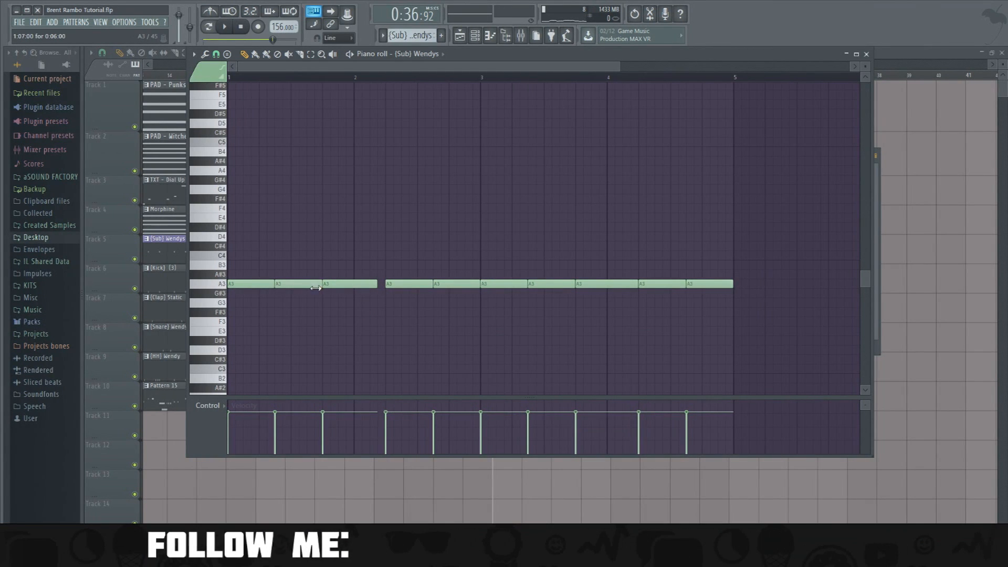
Shorten the second, fifth and eighth A3 notes of the sub clip slightly to leave gaps, and play the result.
drag(316, 288, 308, 288)
drag(477, 285, 470, 284)
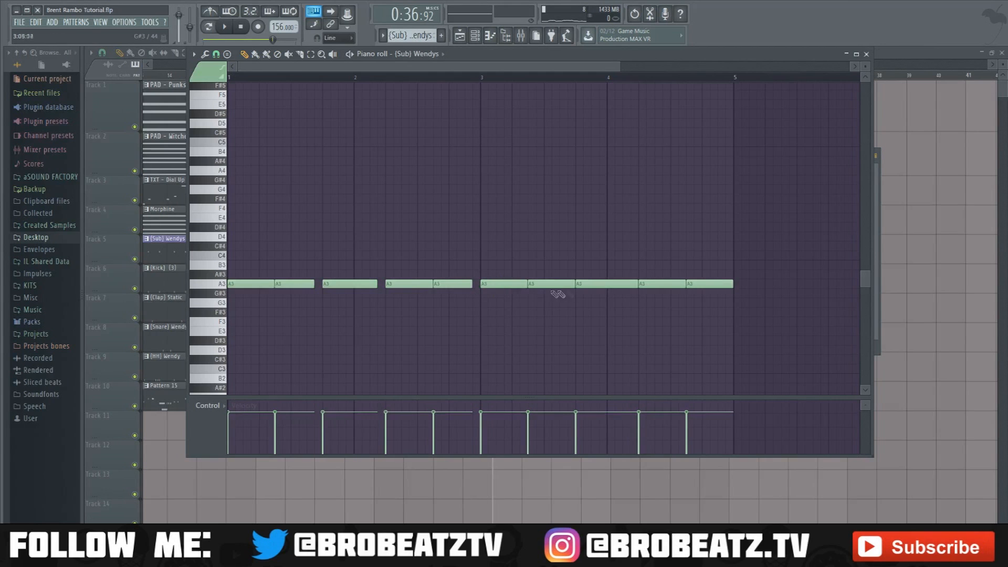
key(space)
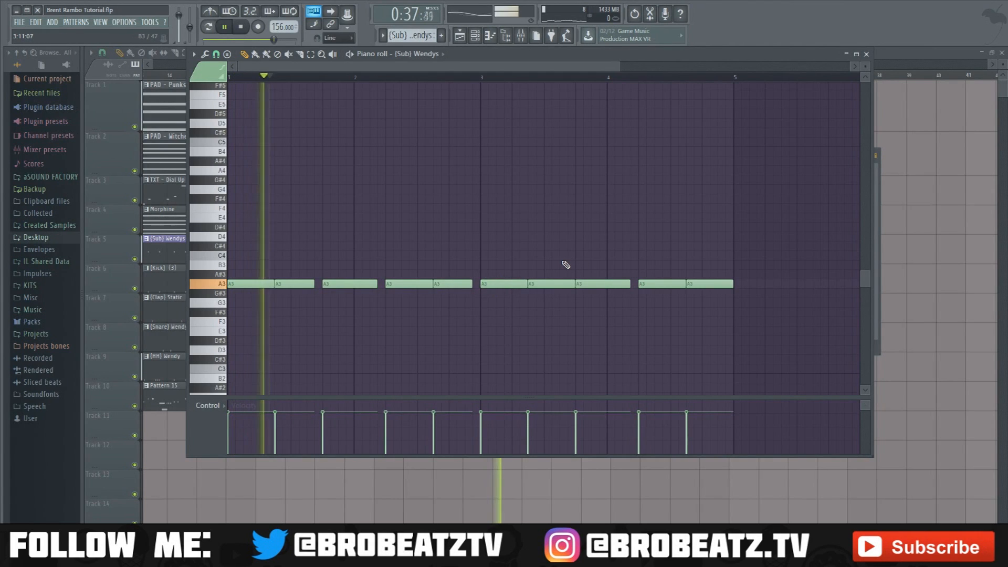
key(space)
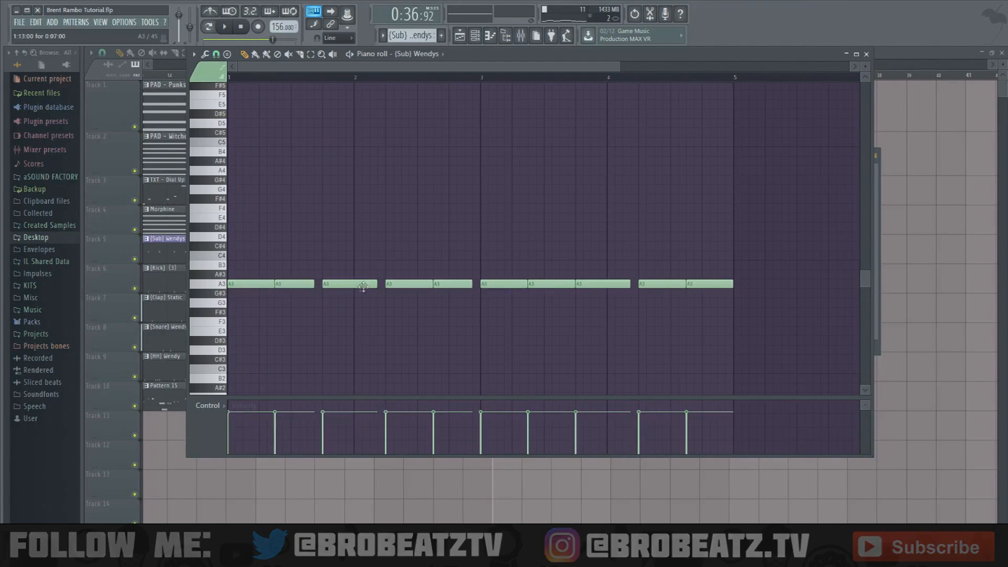
Set the piano roll snap to none, resize all the A3 sub notes to leave tiny gaps between them, and play the result.
drag(247, 263, 701, 346)
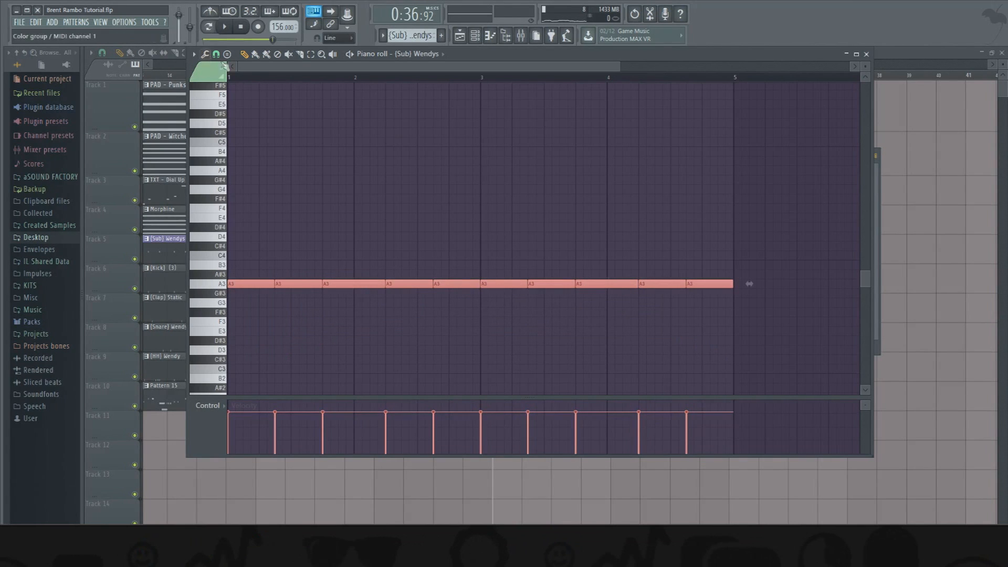
click(215, 55)
click(224, 82)
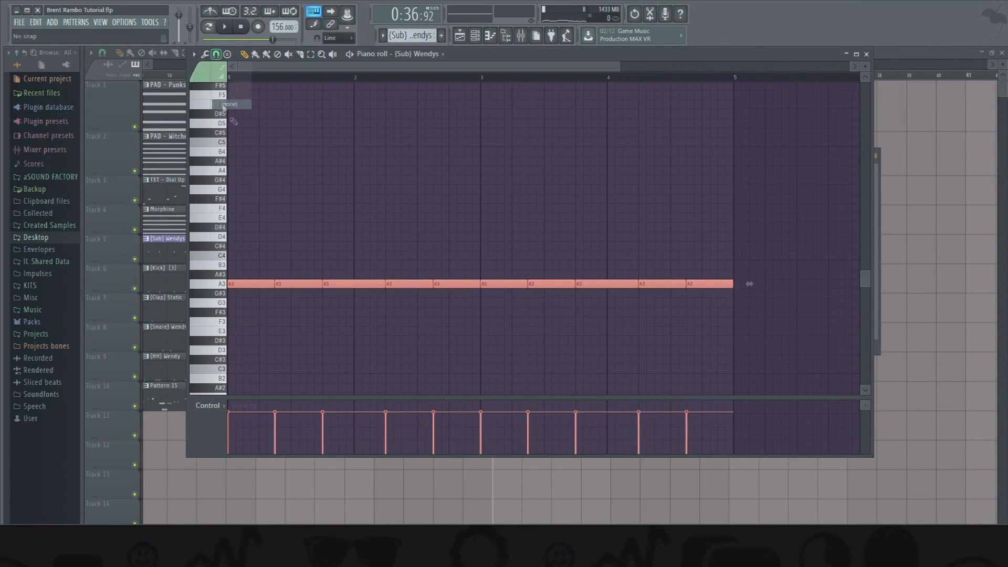
key(space)
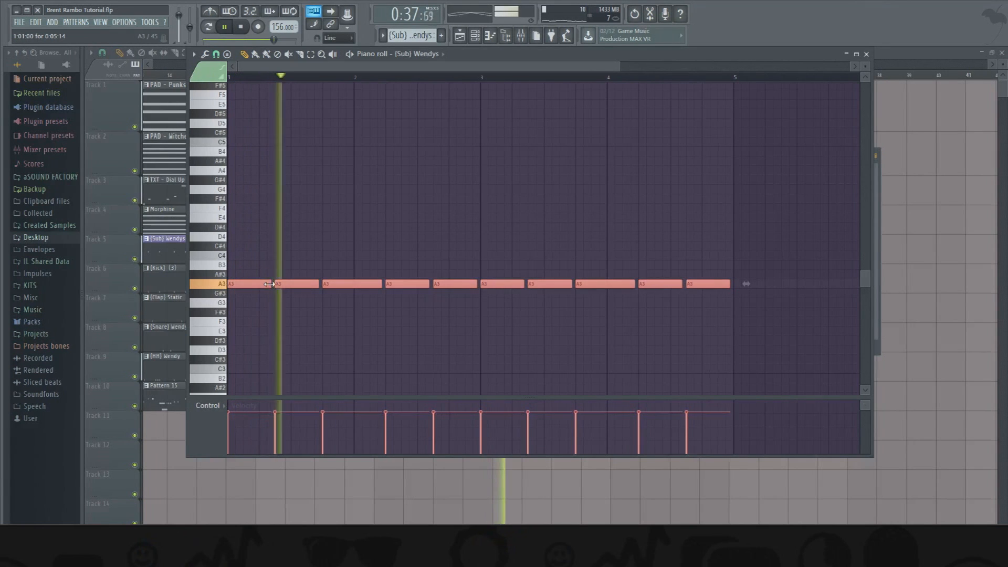
click(931, 407)
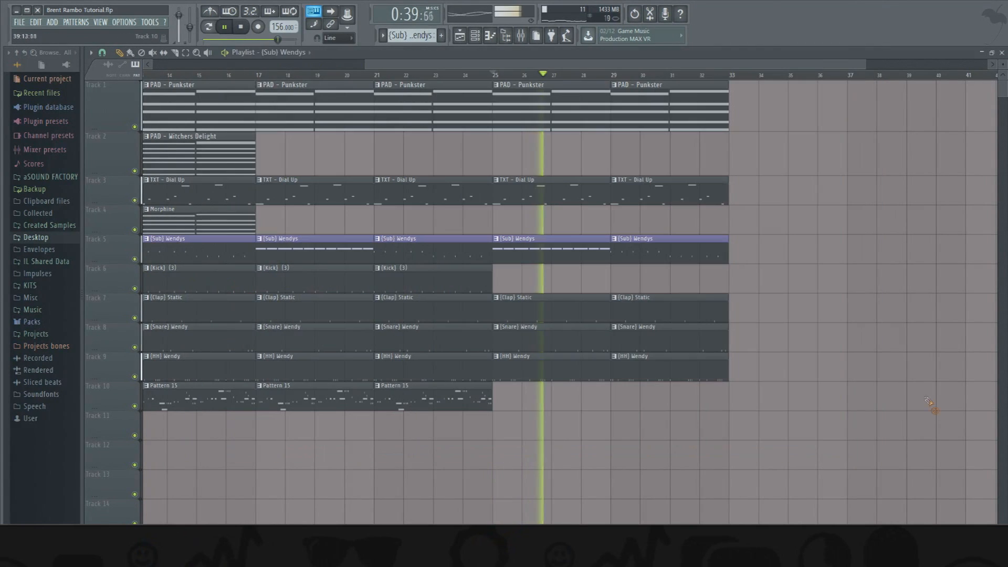
Open the (Sub) Wendys clip at bar 29 and lengthen its G3 and E3 notes, keeping the E3 notes slightly shorter.
double_click(641, 262)
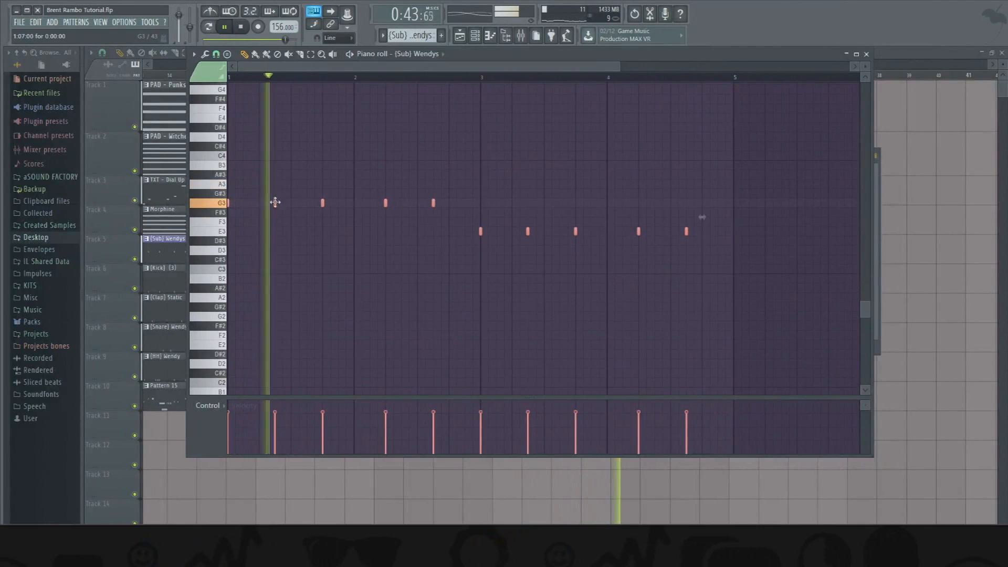
drag(277, 203, 323, 205)
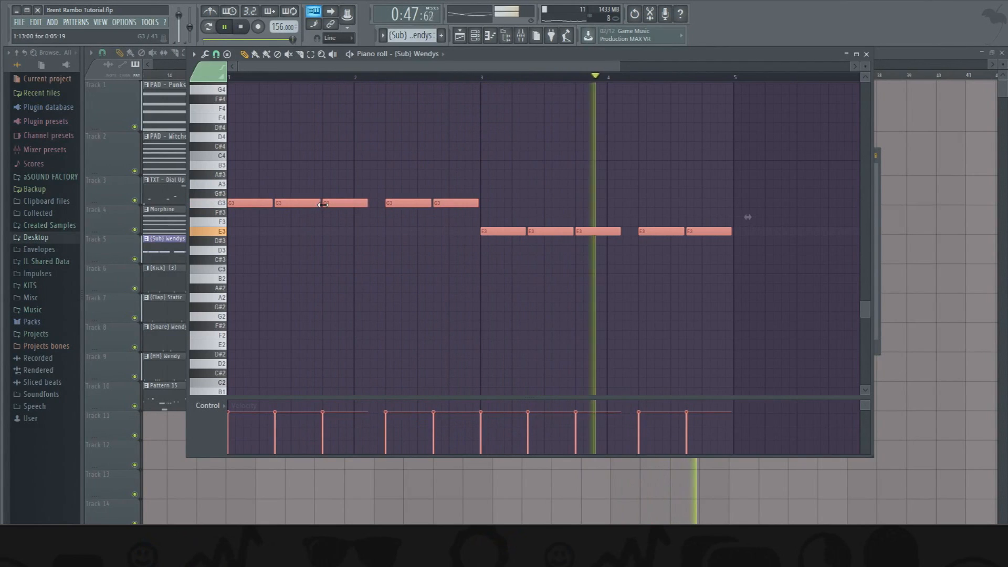
drag(486, 225, 726, 232)
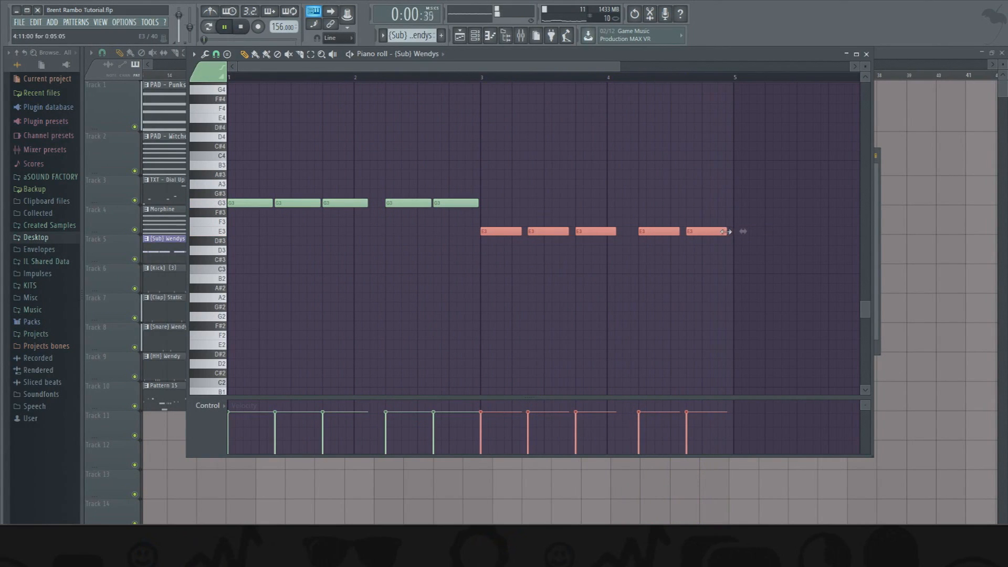
click(635, 260)
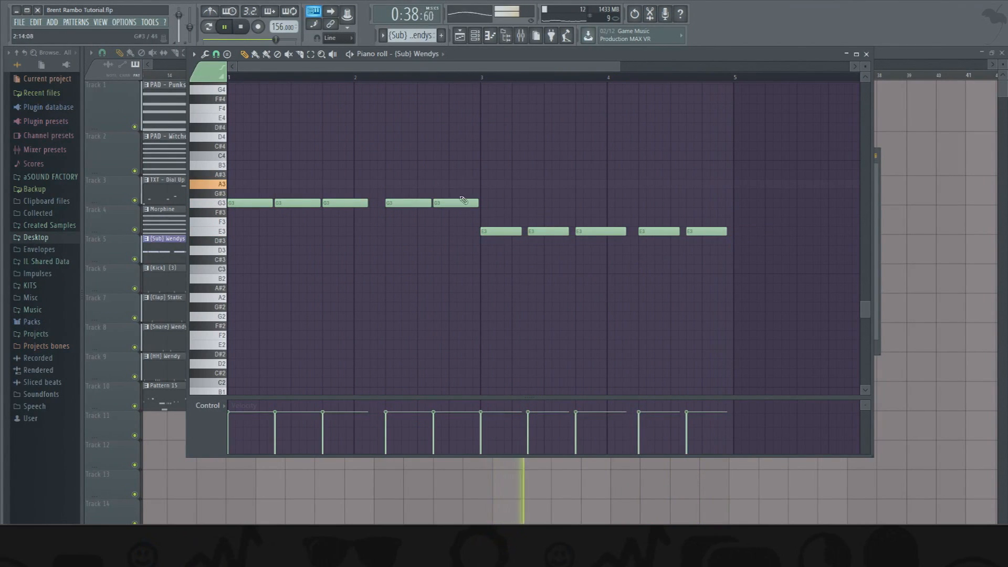
click(938, 336)
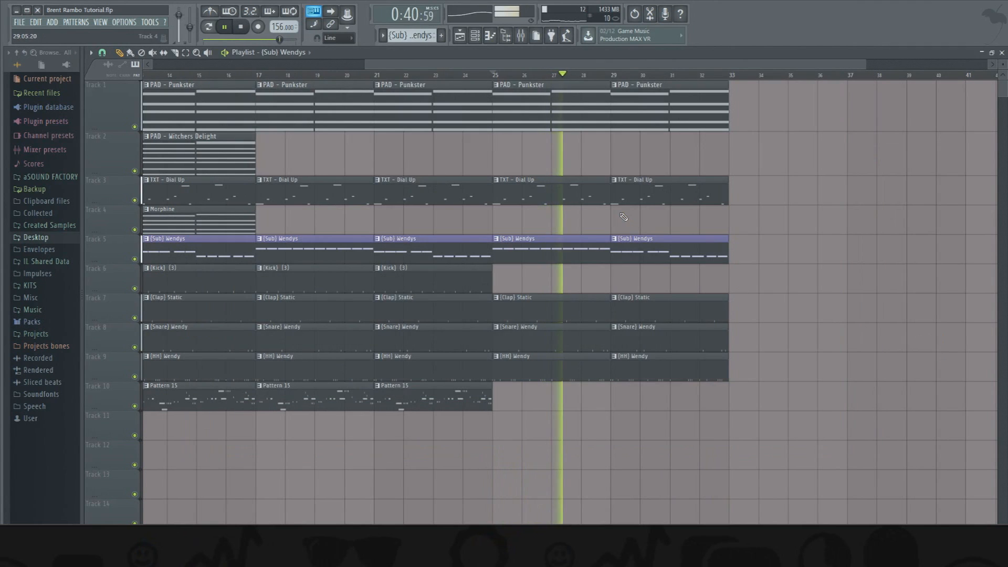
Build a pads-only section in bars 33–36: duplicate the preceding clips, delete all except PAD - Punkster, and add PAD - Witchers Delight.
drag(743, 395, 517, 103)
key(ctrl+b)
key(ctrl+d)
right_click(788, 172)
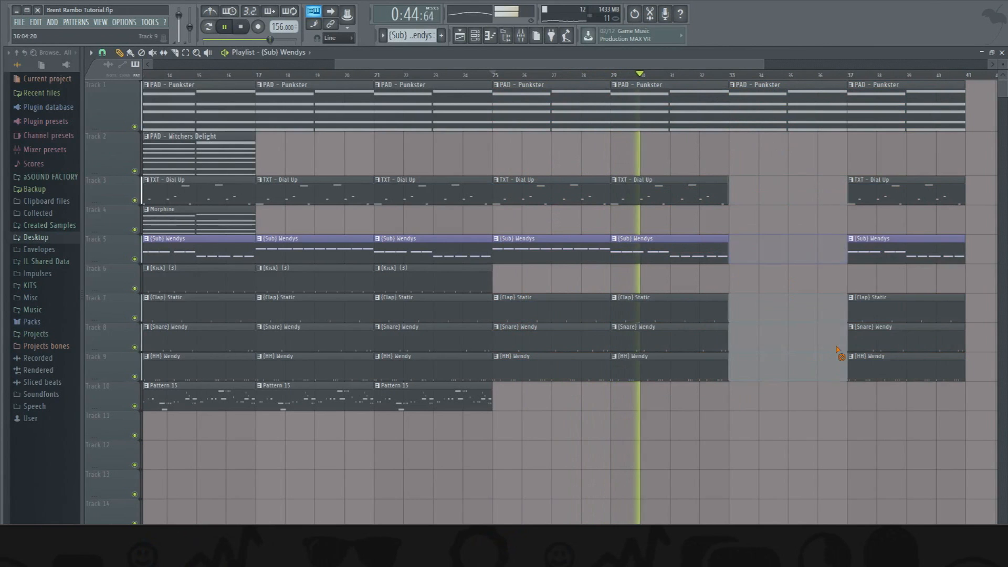
right_click(861, 341)
right_click(877, 310)
right_click(887, 252)
right_click(894, 360)
right_click(882, 192)
click(202, 154)
click(745, 154)
Duplicate all clips from bars 9–36 into bars 37–64 and stop playback.
scroll(699, 81, down, 3)
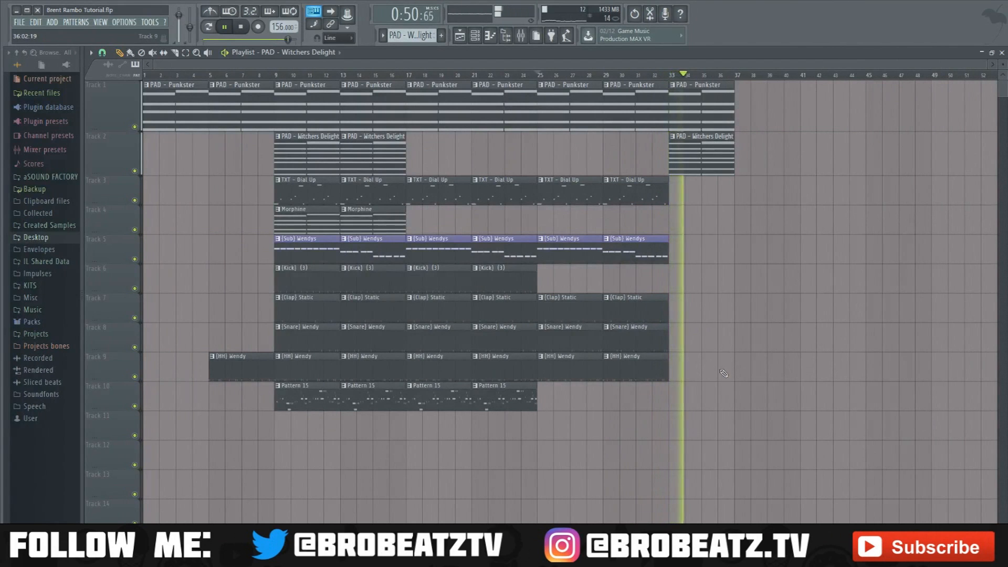
drag(733, 428, 758, 119)
ctrl+click(725, 193)
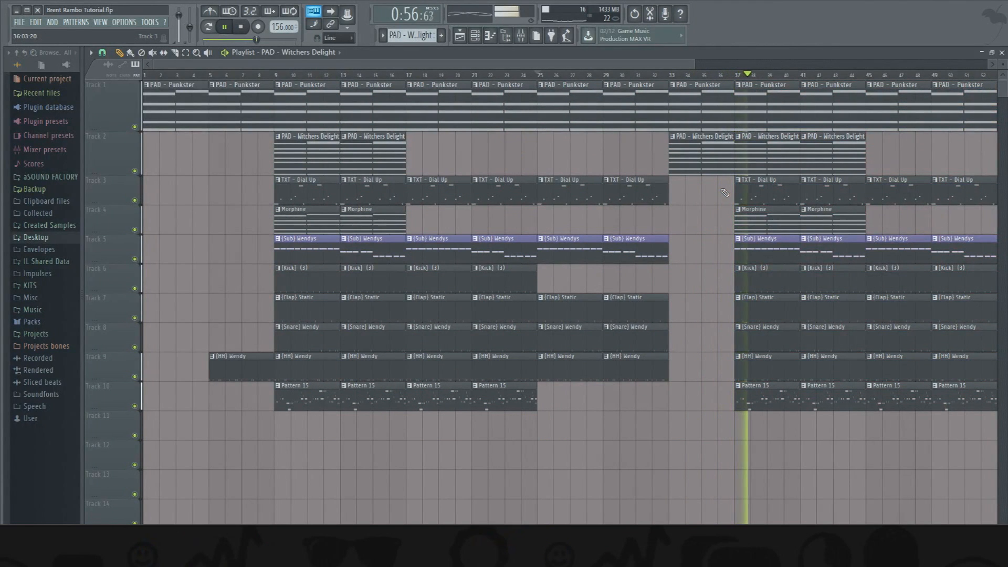
drag(694, 64, 884, 63)
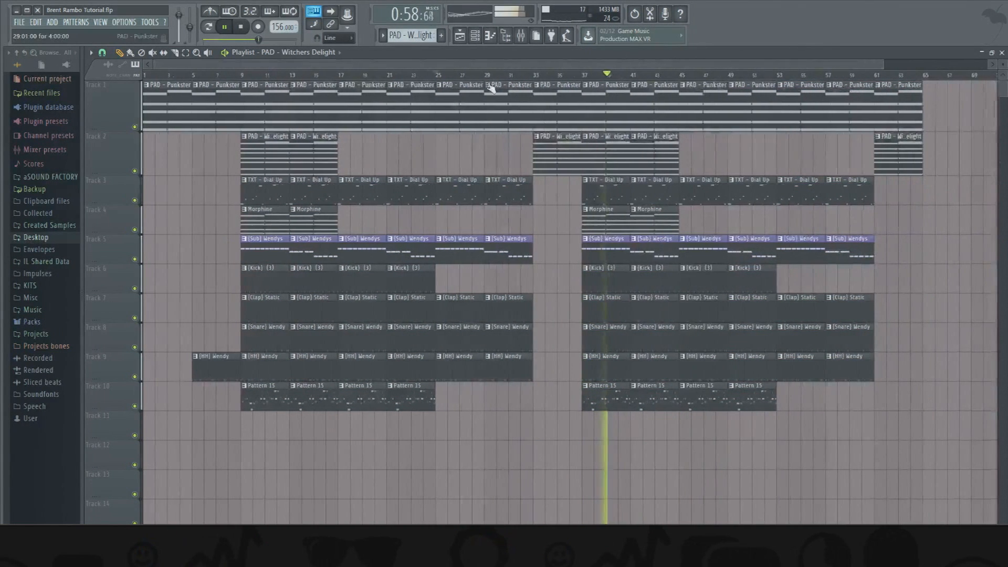
click(247, 28)
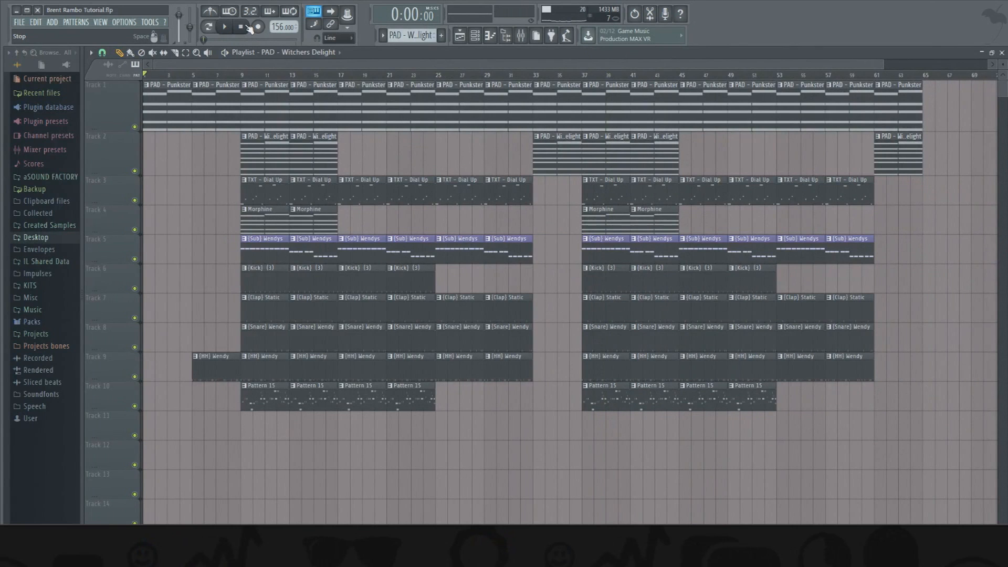